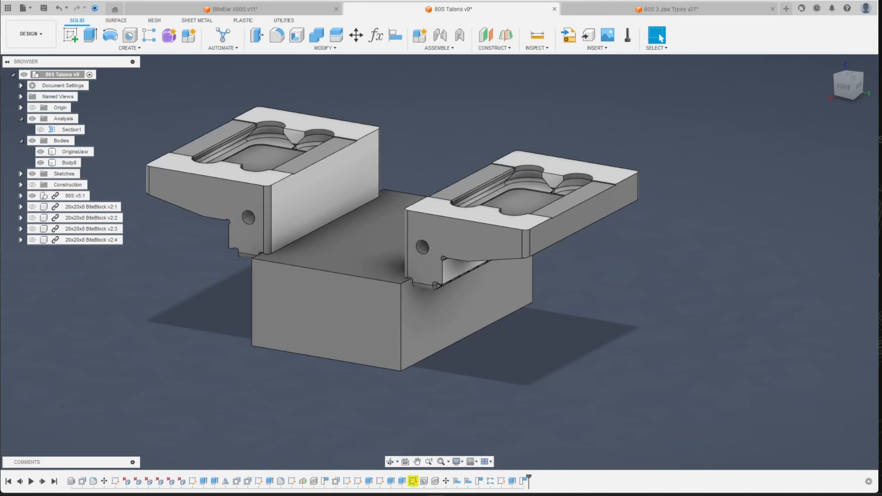
- Hide the stock block body and the 80S v5:1 vise jaw component, leaving the OriginalJaw body displayed
middle_drag(413, 347, 434, 347)
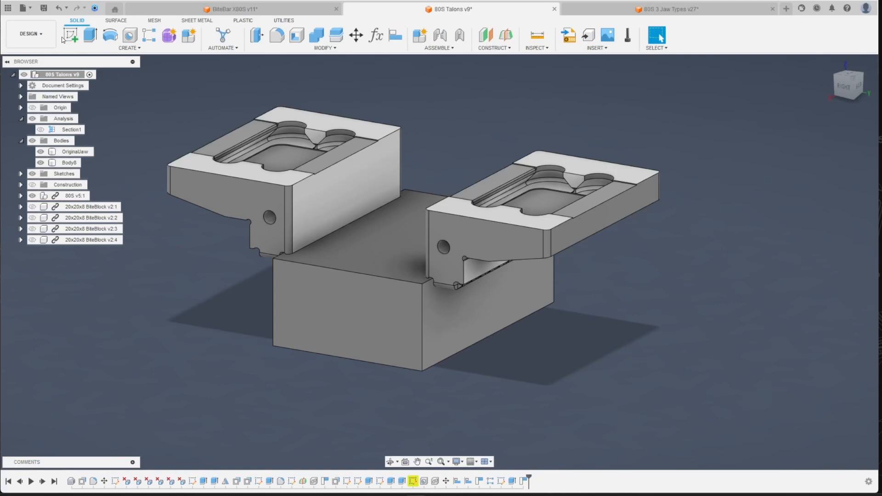
click(38, 45)
click(38, 47)
scroll(308, 191, down, 1)
scroll(276, 176, up, 1)
click(40, 163)
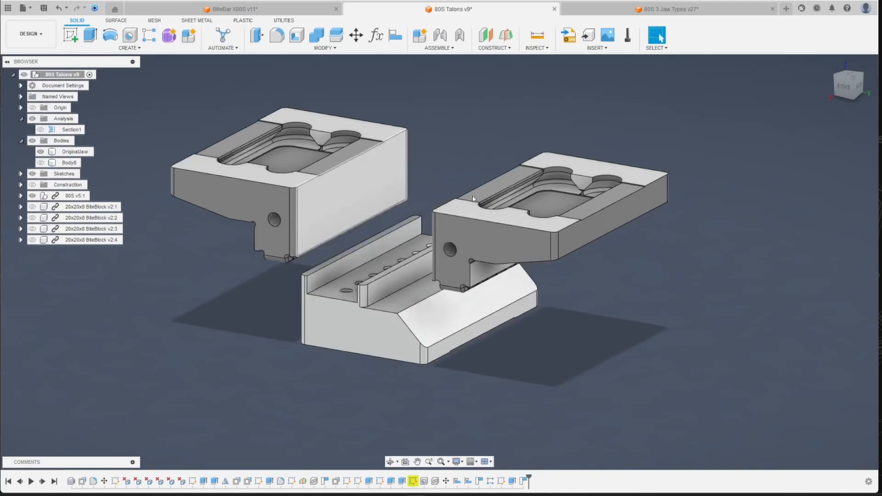
click(33, 195)
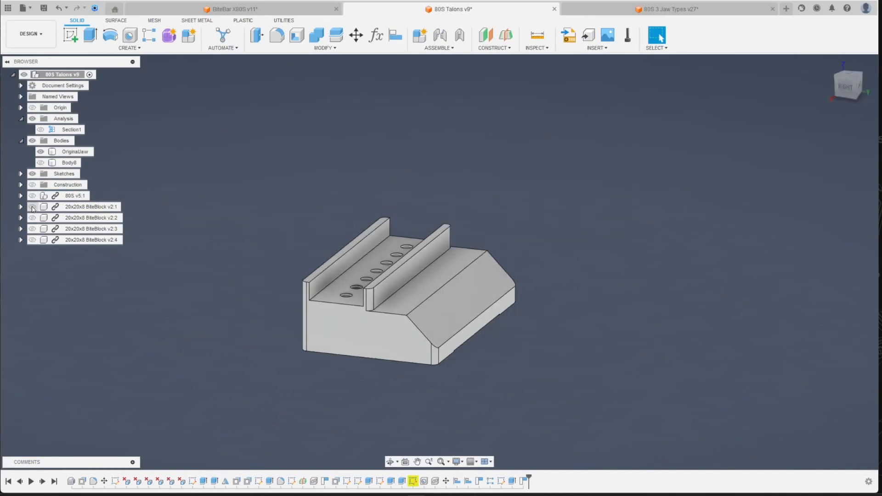
- Show the four 20x20x8 BiteBlock components and examine how they sit in the jaw's channel
click(32, 207)
click(32, 218)
click(32, 229)
click(33, 240)
scroll(390, 340, up, 3)
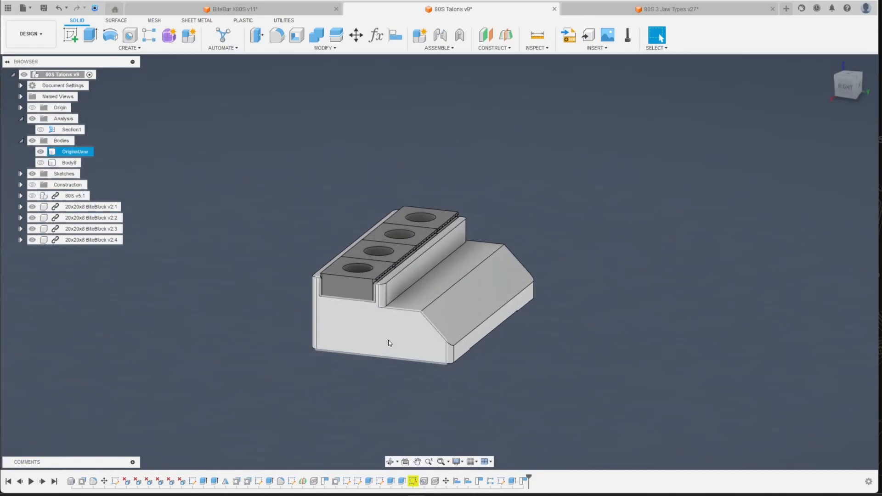
drag(858, 79, 791, 103)
shift+middle_drag(439, 262, 488, 219)
scroll(487, 219, down, 3)
scroll(318, 253, up, 3)
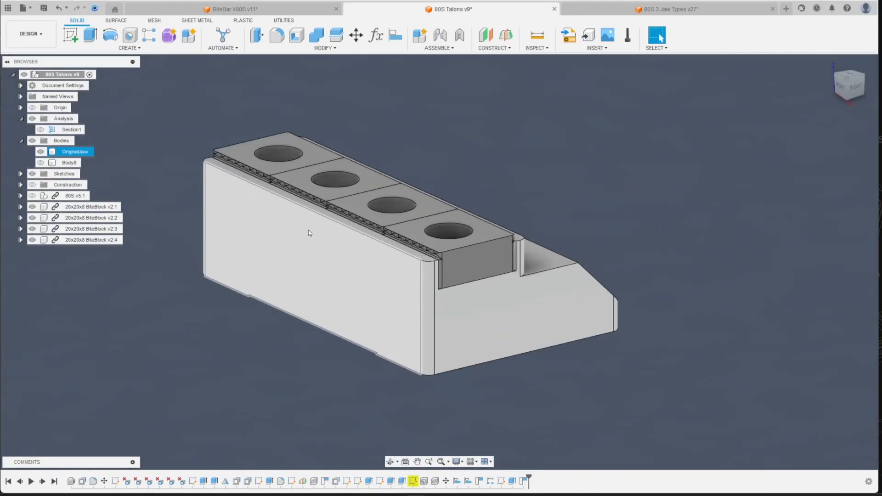
scroll(308, 230, up, 1)
- Hide the four 20x20x8 BiteBlock components and examine the row of threaded holes in the jaw's channel
click(32, 206)
click(33, 218)
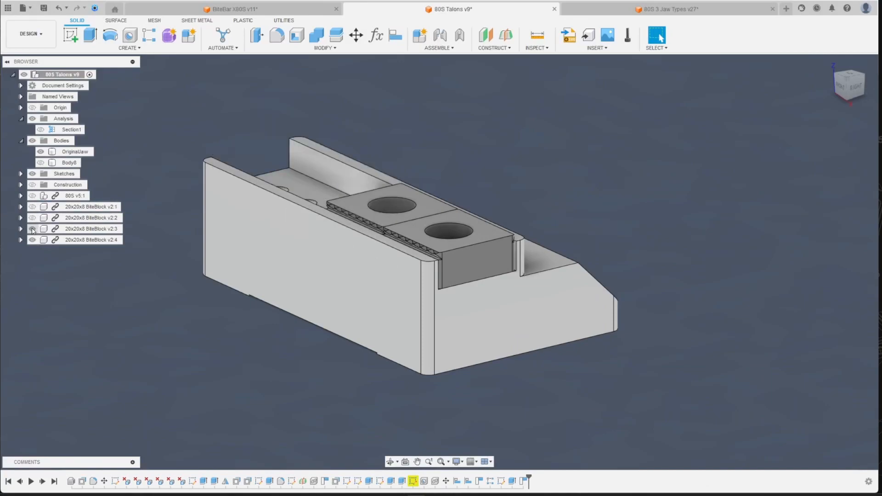
click(32, 229)
click(32, 240)
scroll(477, 265, down, 1)
shift+middle_drag(477, 266, 626, 191)
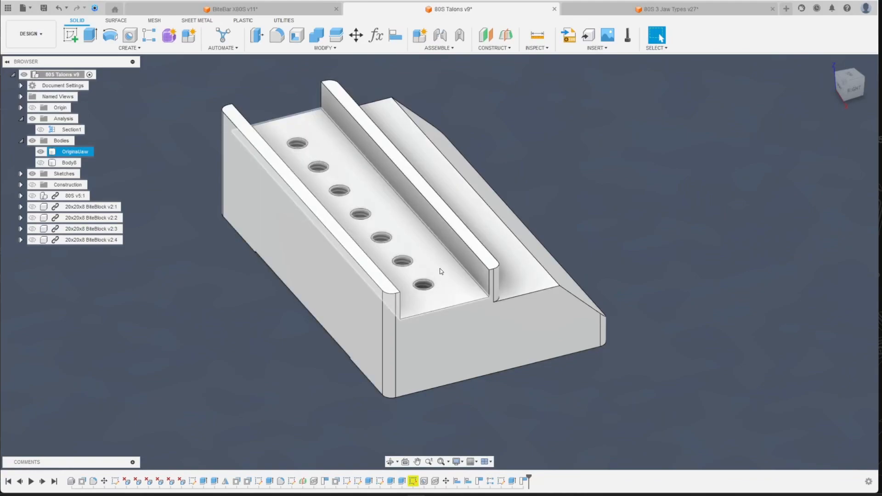
- Show the four 20x20x8 BiteBlock components again over the threaded holes
click(32, 240)
click(33, 229)
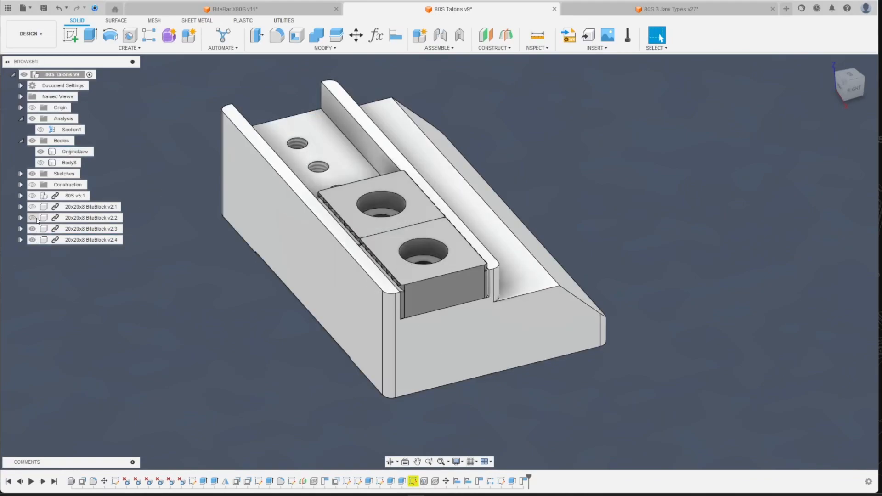
click(32, 218)
click(33, 207)
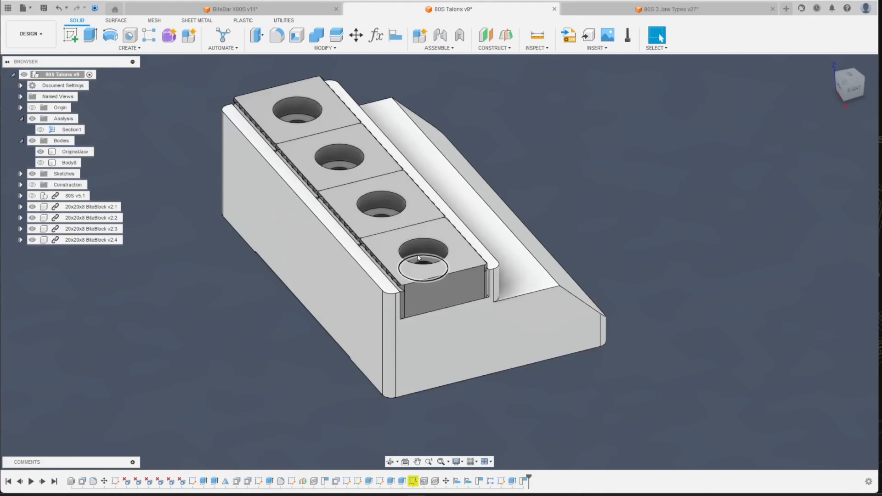
- Hide all four BiteBlock components again and examine the bare OriginalJaw body
click(33, 207)
click(32, 218)
click(32, 229)
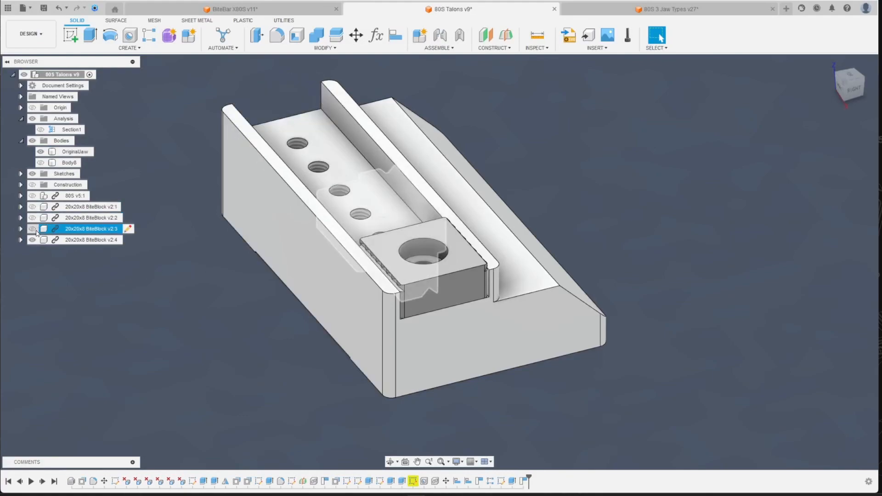
click(32, 240)
scroll(360, 311, down, 2)
scroll(409, 276, up, 2)
scroll(308, 264, down, 2)
scroll(423, 285, up, 2)
scroll(364, 307, down, 2)
scroll(289, 287, up, 2)
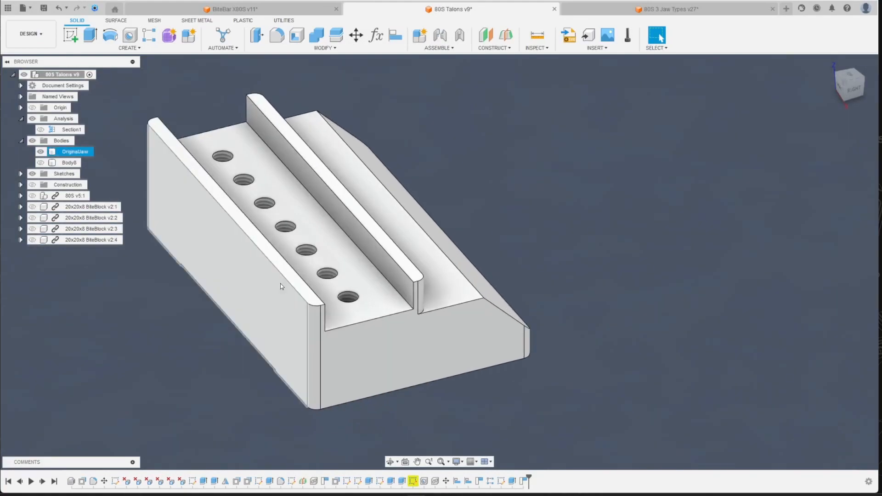
scroll(426, 290, down, 2)
scroll(301, 263, up, 2)
- Show the stock block body and the 80S v5:1 jaw component again
click(41, 162)
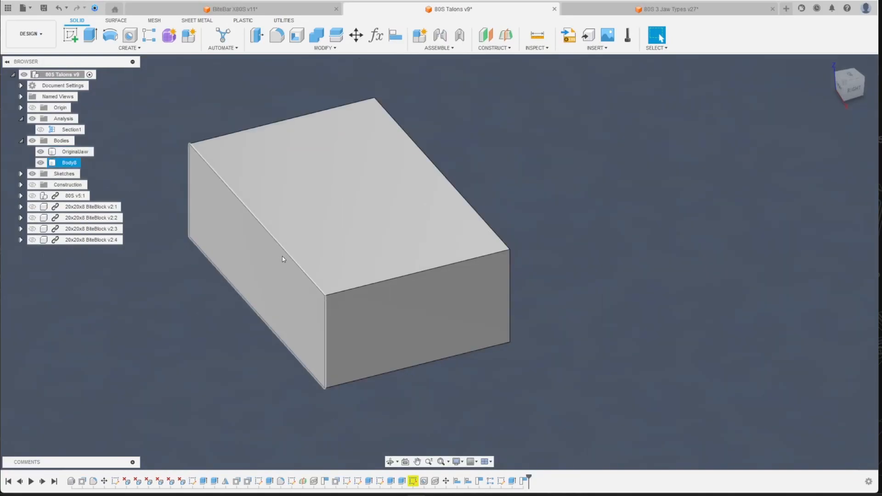
scroll(282, 257, up, 1)
click(32, 196)
scroll(298, 261, down, 3)
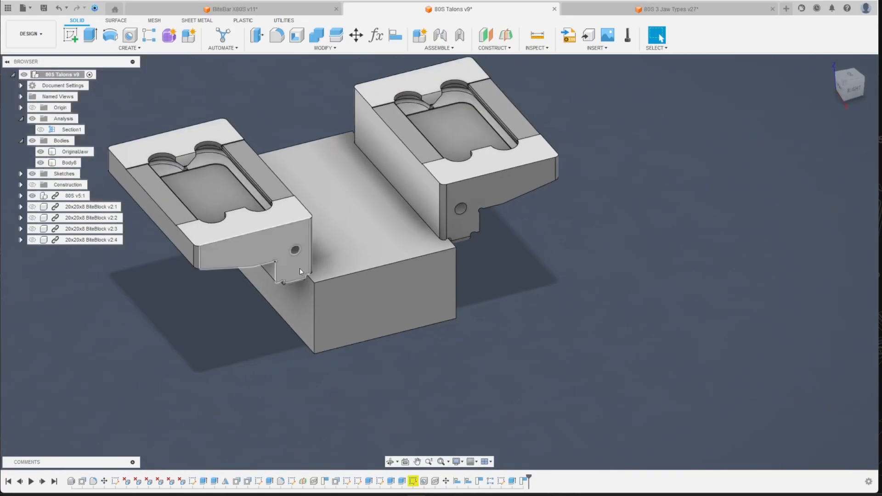
- Examine how the two 80S jaws grip the upper edges of the stock block, from the right side and from above
click(845, 92)
scroll(377, 217, down, 1)
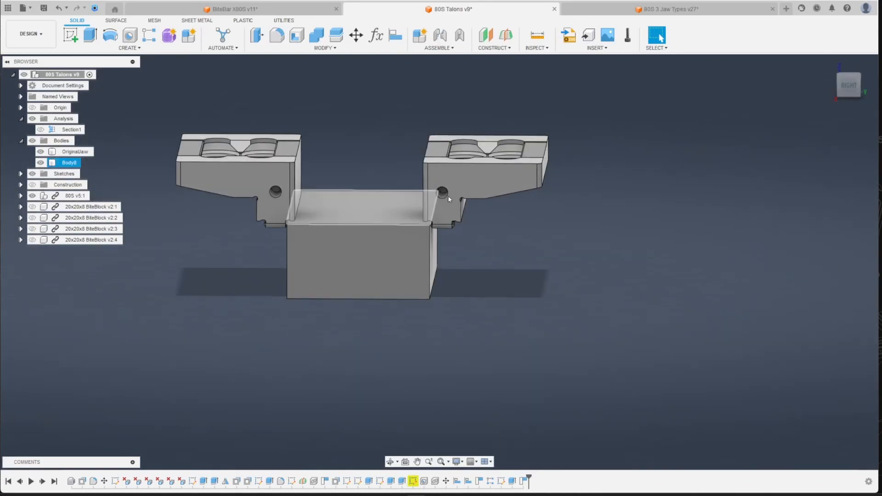
scroll(506, 179, up, 3)
drag(866, 86, 872, 92)
scroll(432, 249, down, 2)
scroll(293, 184, up, 2)
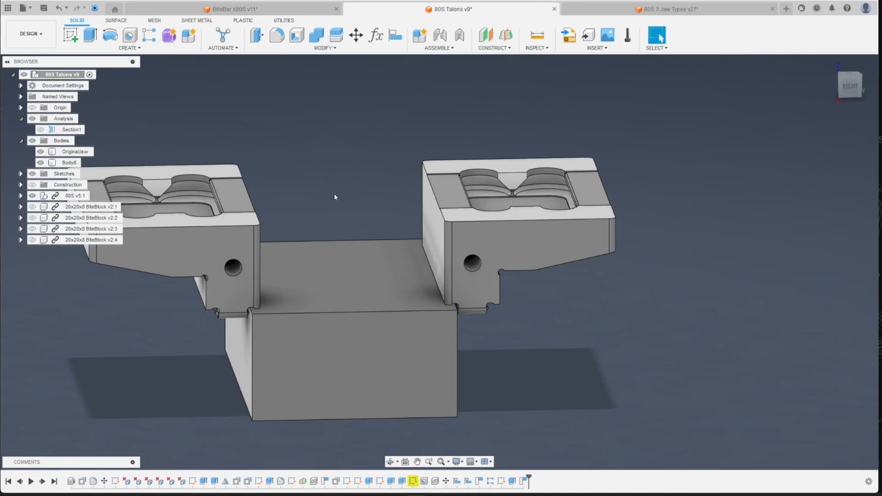
click(225, 218)
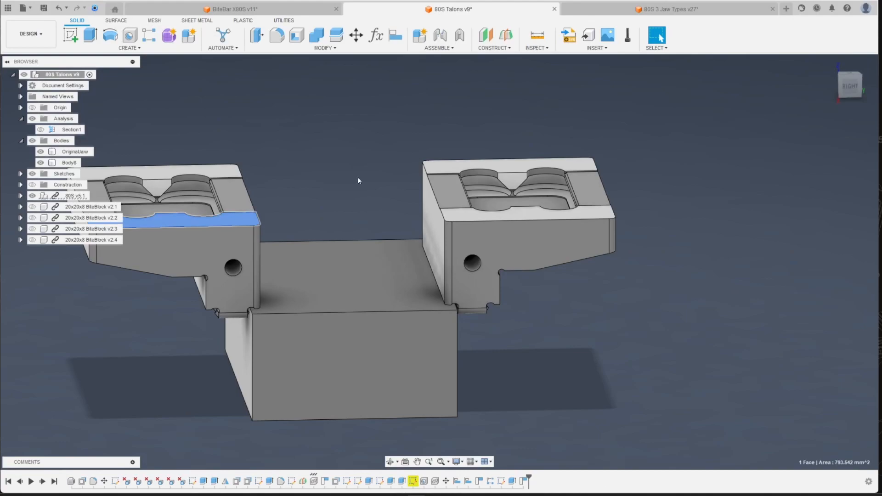
click(854, 91)
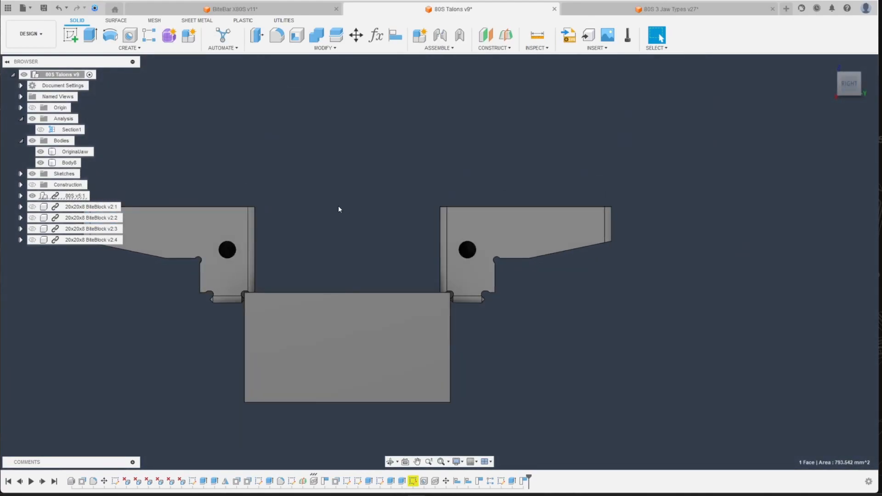
shift+middle_drag(437, 258, 522, 301)
scroll(349, 386, down, 2)
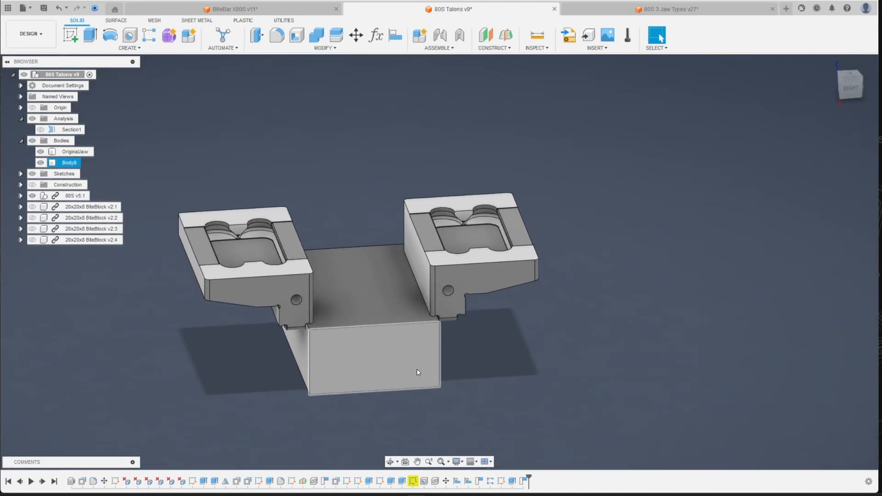
scroll(423, 373, down, 1)
scroll(427, 373, up, 2)
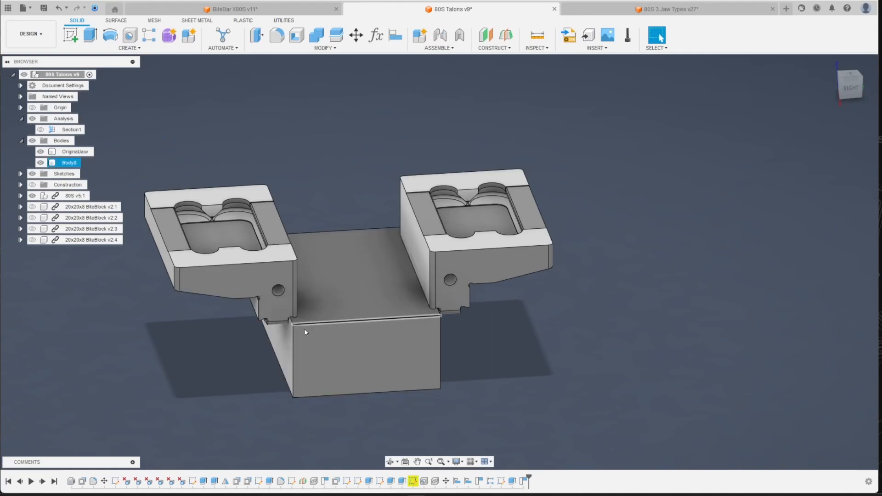
scroll(369, 362, down, 1)
scroll(369, 360, up, 1)
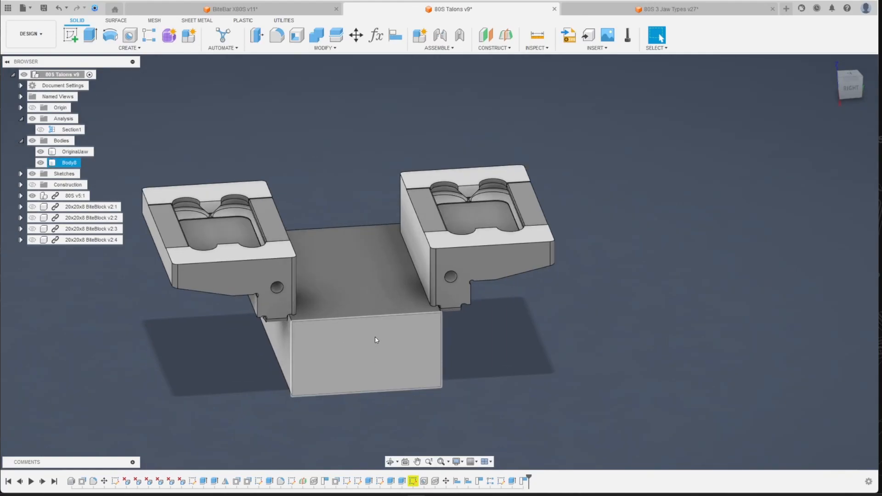
scroll(374, 342, down, 1)
scroll(441, 338, up, 1)
scroll(372, 367, down, 2)
scroll(373, 367, up, 1)
scroll(373, 367, down, 1)
scroll(372, 363, up, 1)
scroll(338, 379, down, 1)
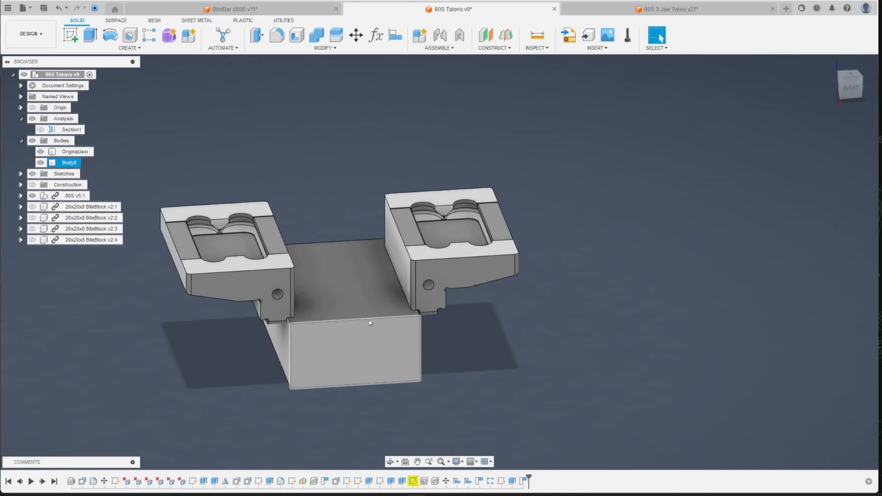
scroll(354, 331, down, 1)
scroll(328, 342, up, 2)
- Hide the 80S v5:1 component and show the Section1 analysis, viewing the jaw profile inside the stock from the right side
click(793, 106)
click(851, 86)
click(41, 162)
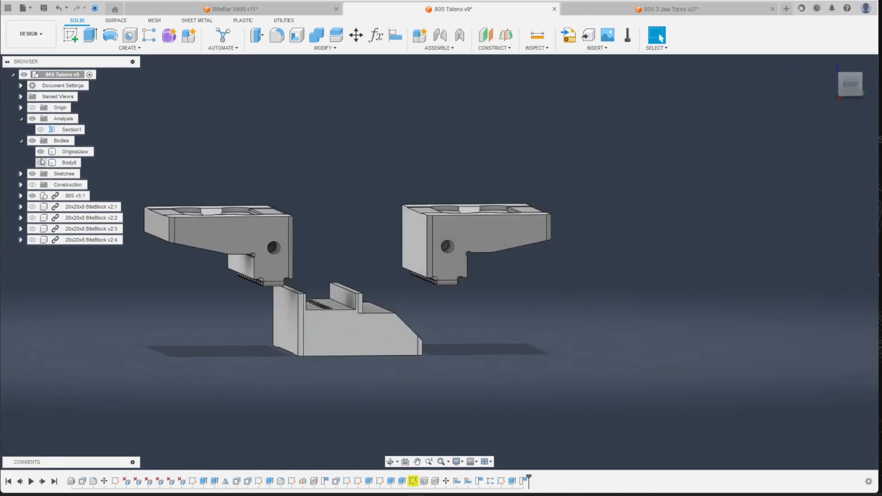
click(41, 163)
click(33, 195)
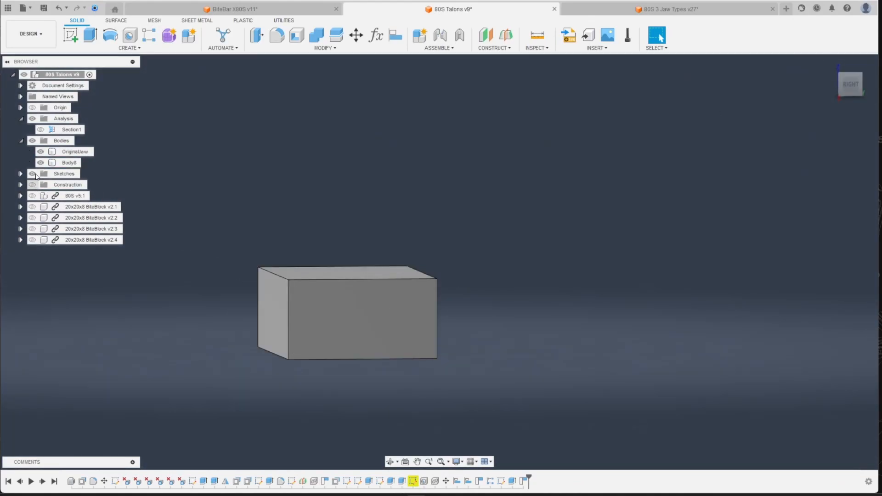
click(40, 130)
scroll(348, 333, up, 3)
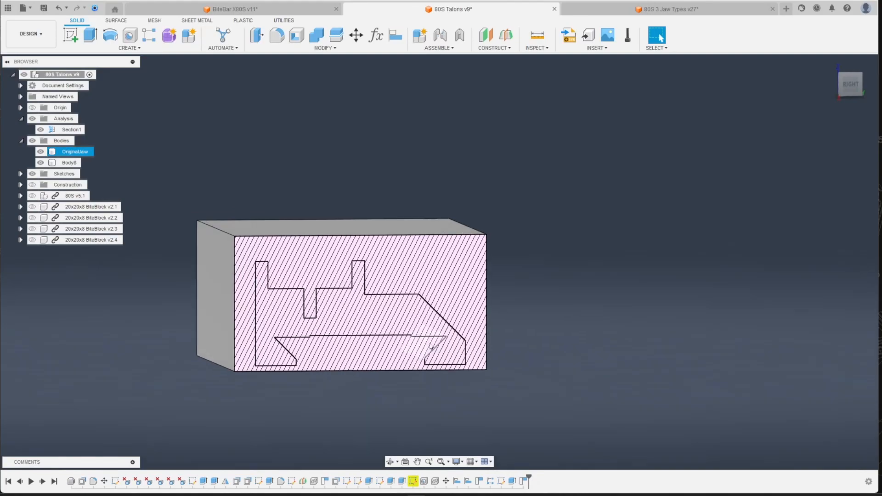
click(844, 97)
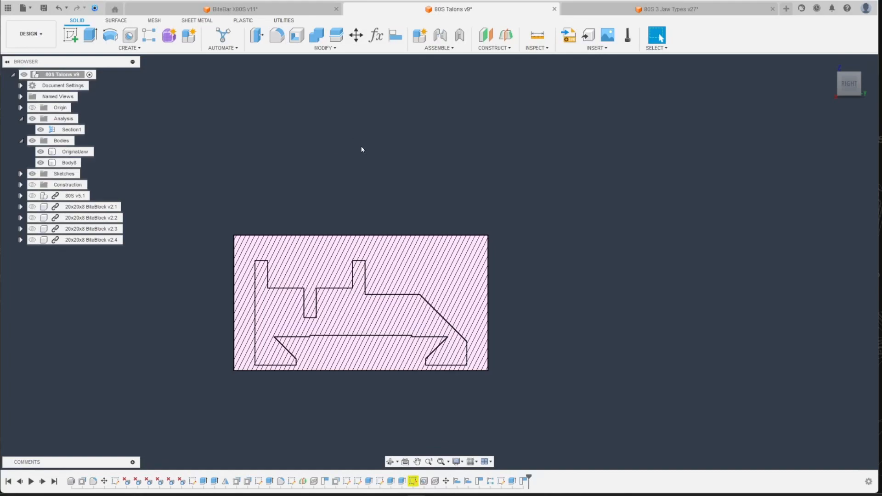
- Show the 80S v5:1 component in the section and examine the jaws' grip on the stock with the assembly flipped upside down
click(33, 196)
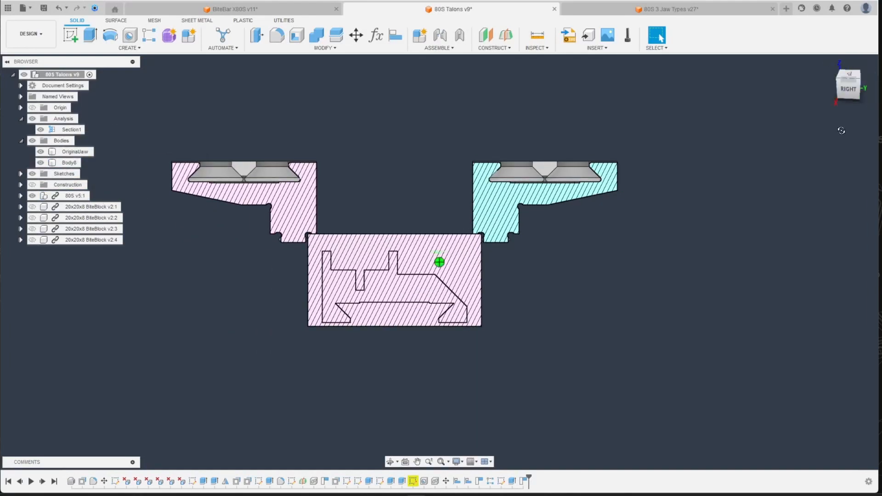
click(852, 81)
click(853, 82)
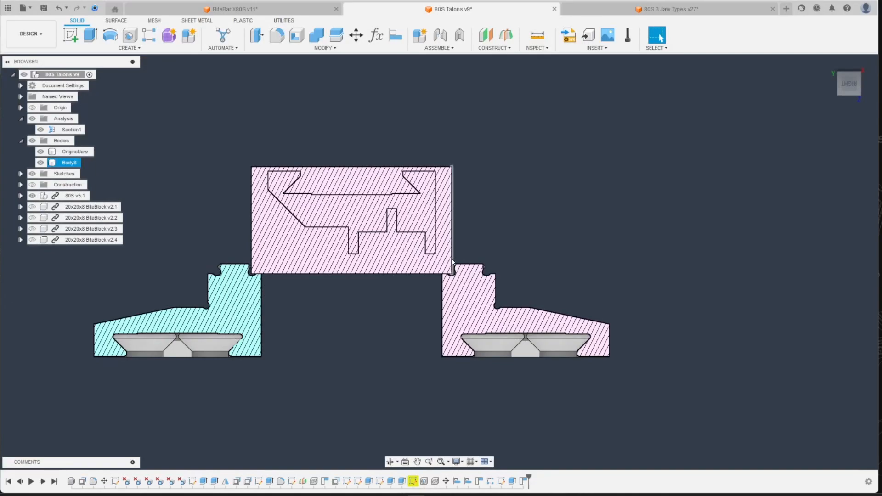
scroll(453, 262, up, 3)
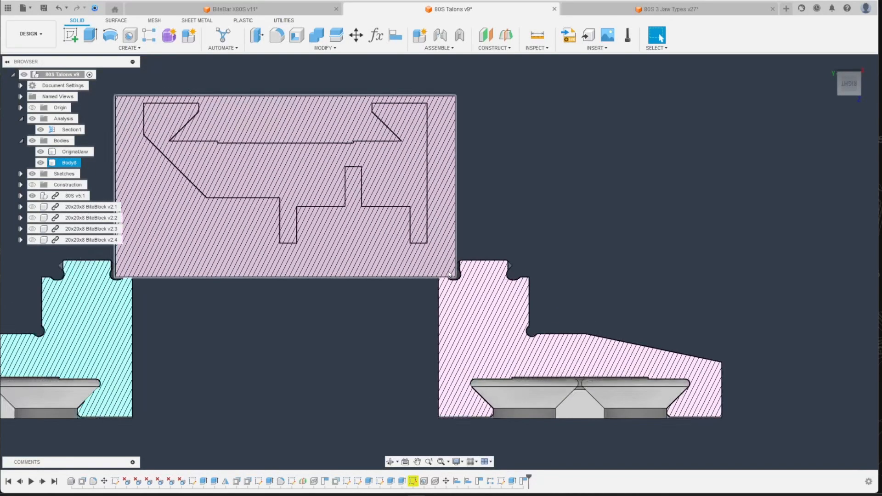
scroll(448, 274, up, 3)
scroll(469, 249, down, 4)
drag(844, 85, 849, 104)
scroll(297, 328, down, 4)
middle_drag(296, 326, 345, 325)
scroll(347, 326, up, 3)
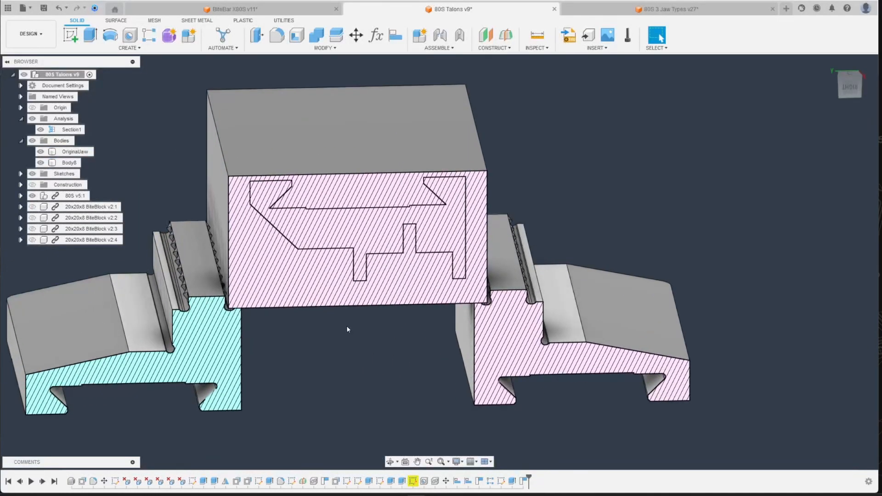
scroll(348, 329, down, 2)
- Turn off the Section1 analysis and inspect the full flipped assembly of stock and jaws
click(40, 130)
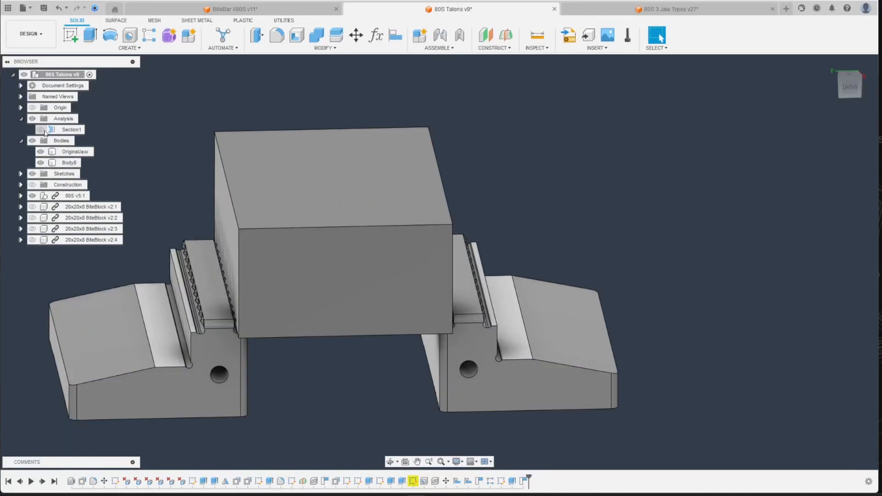
scroll(282, 338, down, 3)
scroll(288, 313, up, 1)
scroll(288, 313, down, 2)
middle_drag(200, 319, 290, 297)
scroll(404, 315, up, 4)
middle_drag(382, 311, 377, 318)
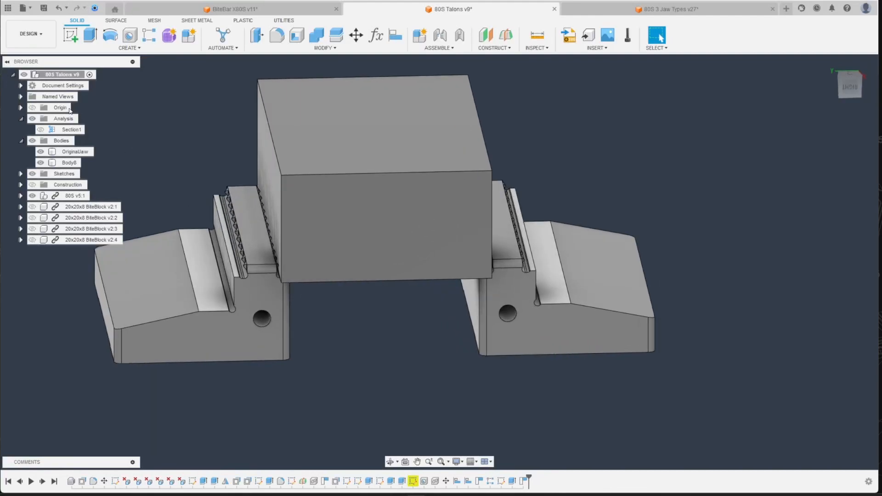
- Switch to the Manufacture workspace and open Manufacturing Model 1 for editing
click(30, 33)
click(26, 136)
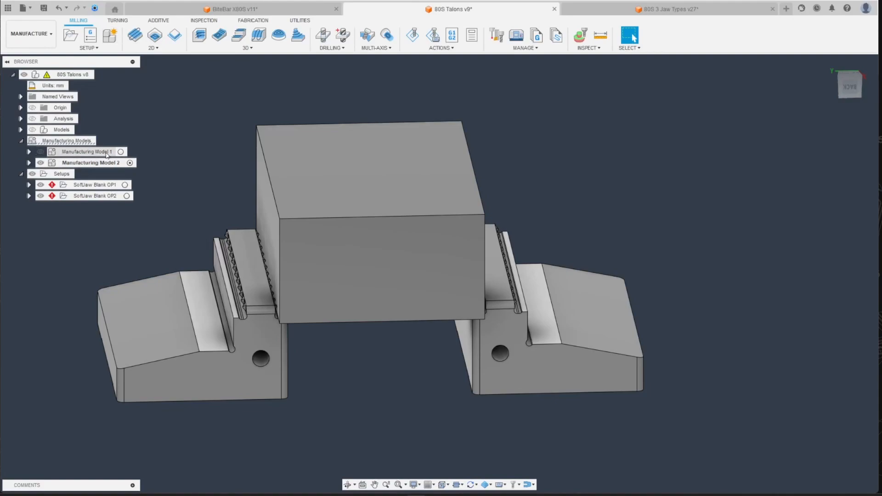
right_click(91, 152)
click(152, 158)
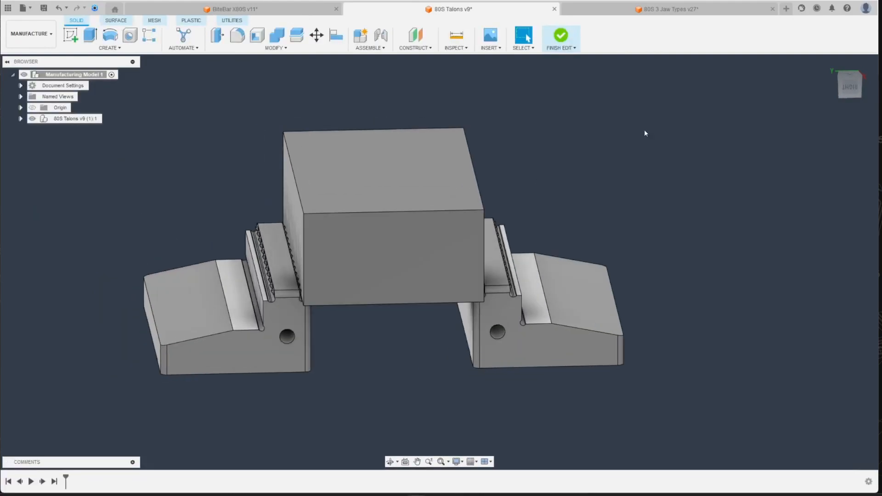
- Start a sketch on the underside face of a Talons jaw in Manufacturing Model 1
drag(847, 76, 849, 66)
click(71, 35)
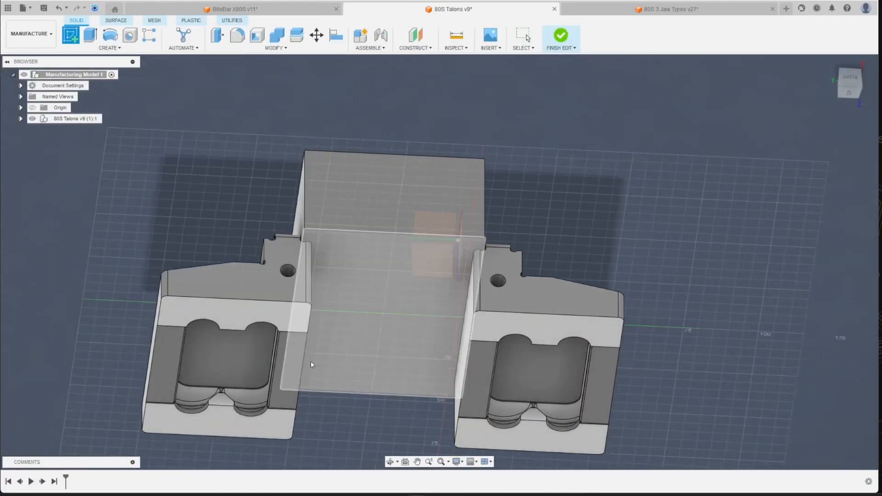
click(292, 326)
- Project the two rectangular underside faces that border the gap between the jaws into the sketch
key(p)
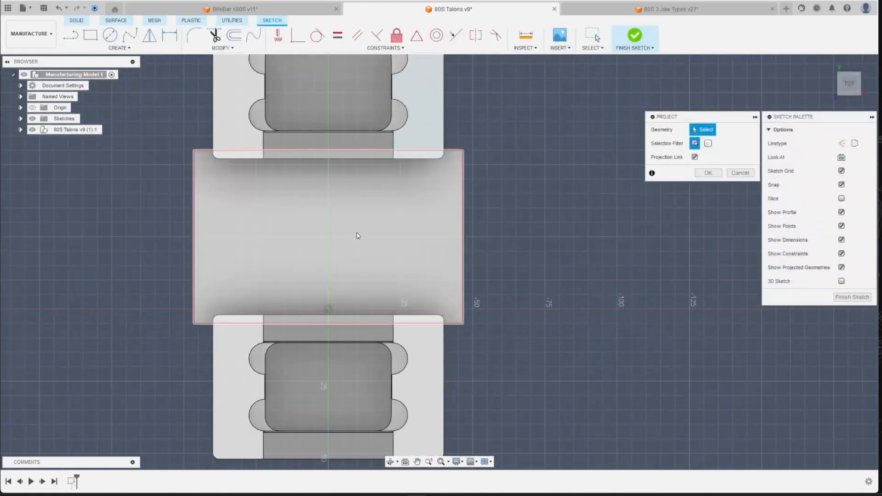
click(417, 261)
middle_drag(417, 262, 399, 269)
click(399, 269)
scroll(443, 251, down, 1)
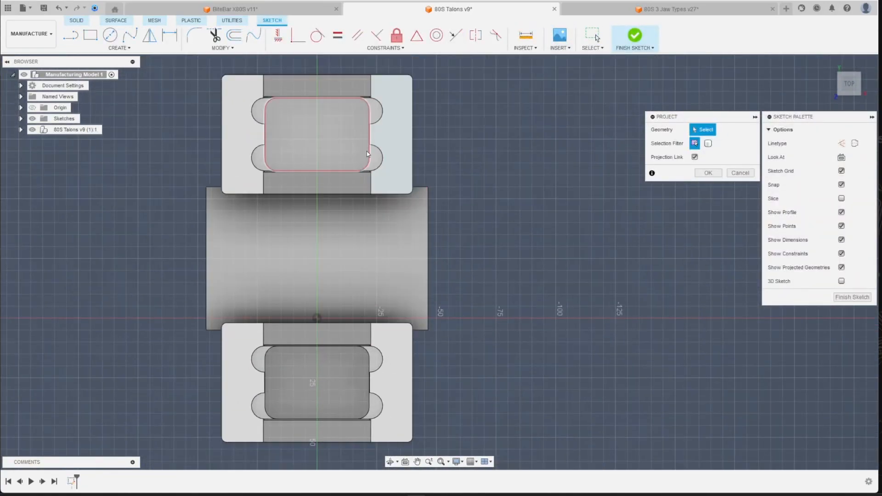
click(842, 92)
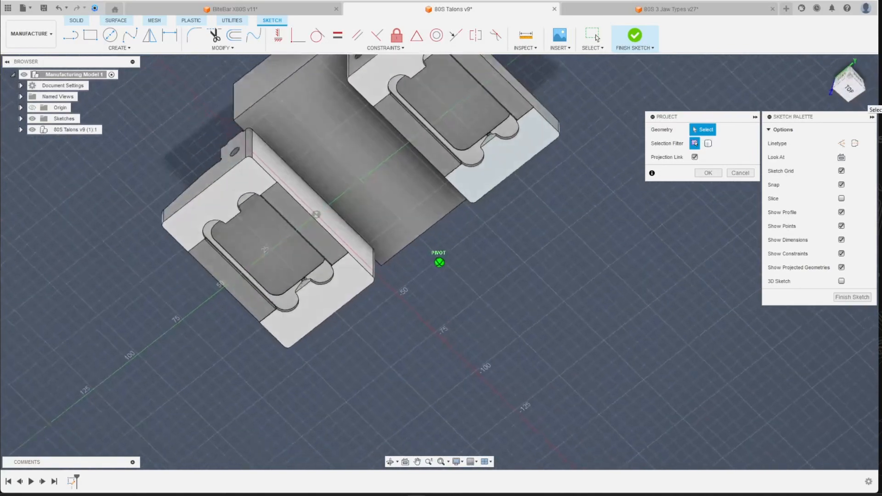
click(848, 88)
middle_drag(555, 227, 418, 325)
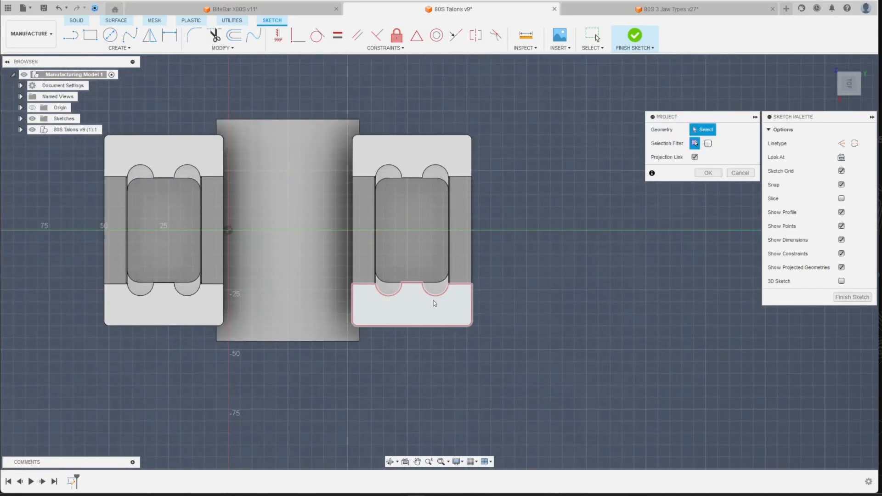
scroll(367, 322, down, 1)
scroll(318, 318, up, 2)
scroll(397, 354, down, 2)
scroll(321, 336, up, 2)
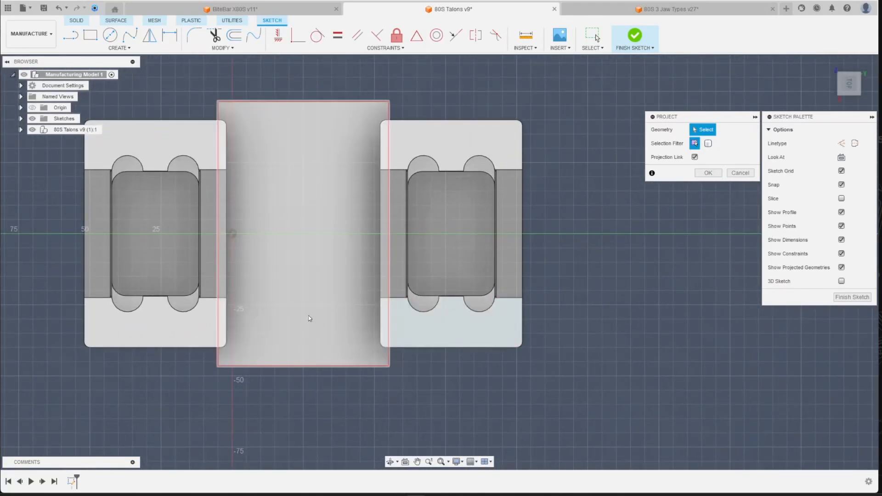
click(213, 234)
click(386, 234)
key(Return)
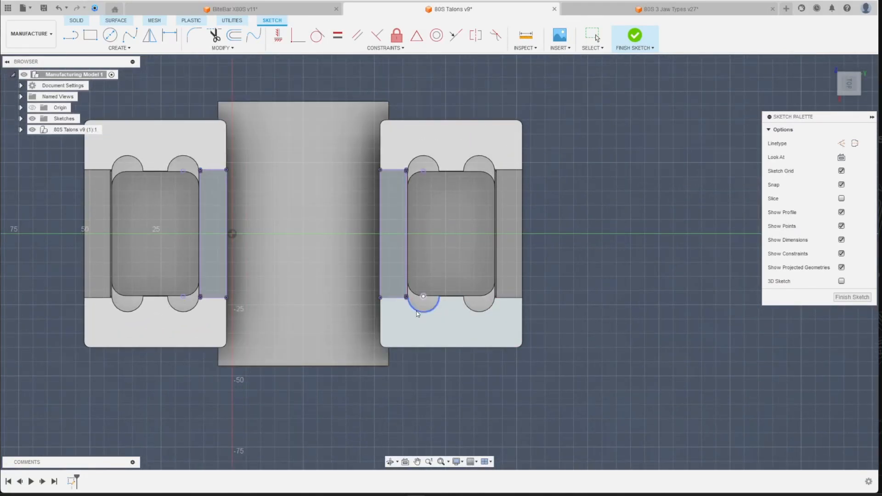
- Draw a construction line between the midpoints of the two jaws' facing edges
key(l)
click(380, 234)
click(227, 236)
- Try to place a sketch point along the construction line
click(120, 48)
click(77, 140)
click(295, 234)
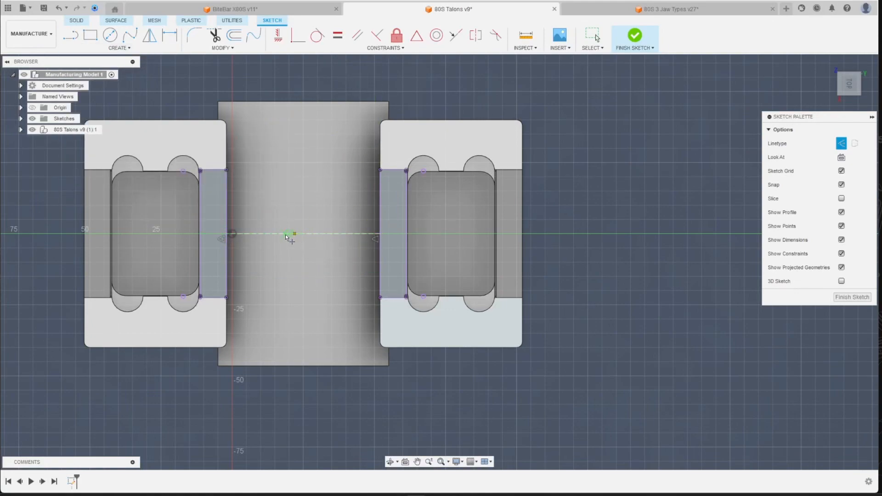
key(Escape)
key(ctrl+z)
- Place a sketch point at the construction line's midpoint and finish the sketch
click(120, 47)
click(77, 141)
click(302, 233)
click(635, 35)
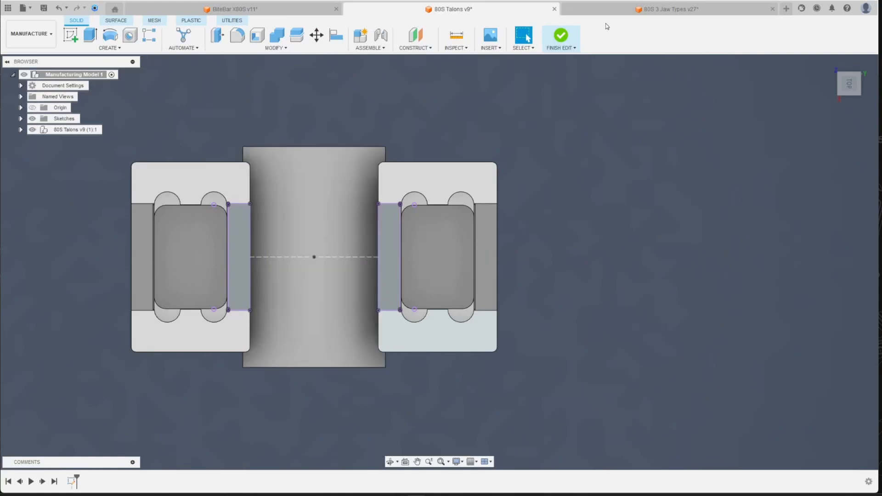
- Finish editing Manufacturing Model 1 and open Manufacturing Model 2 for editing
click(550, 51)
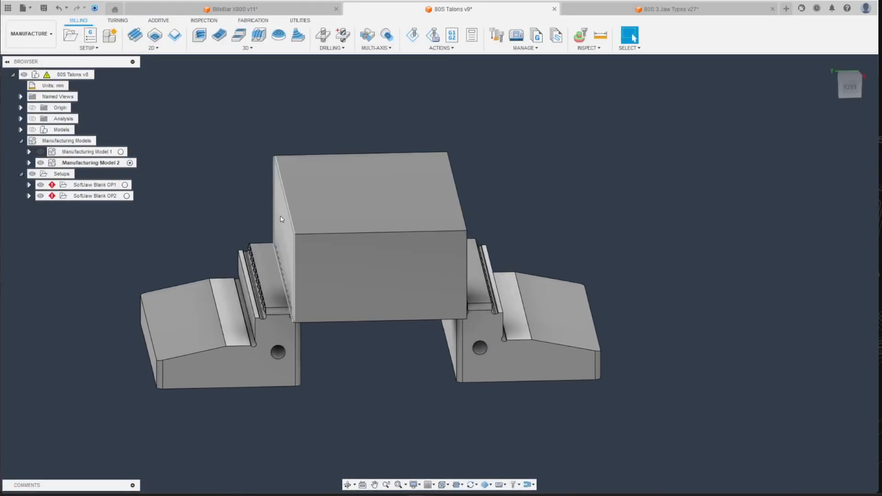
click(121, 152)
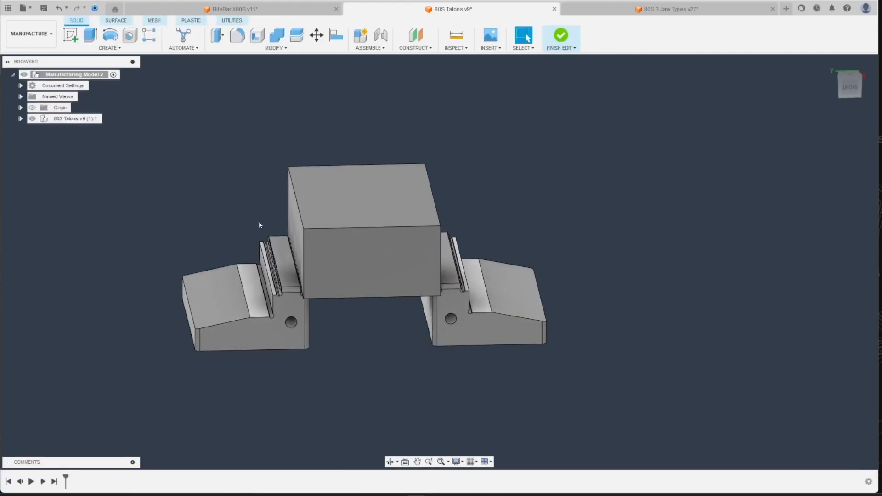
drag(856, 93, 867, 78)
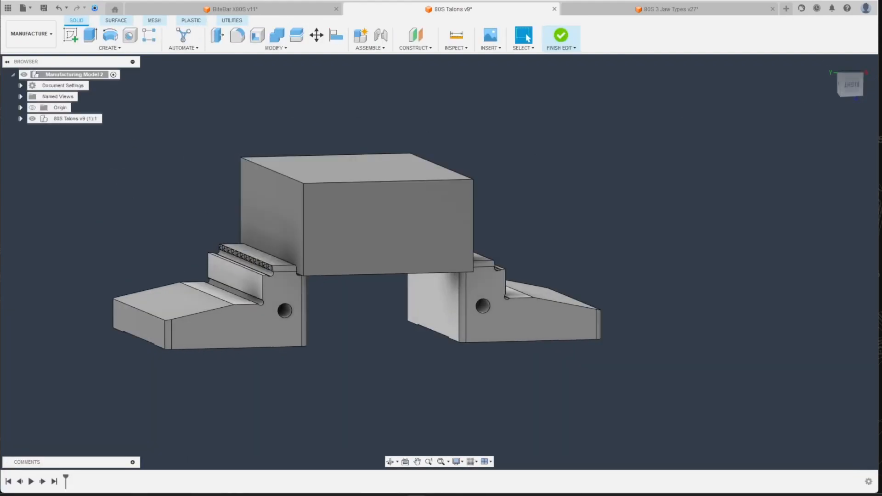
- Remove the stock block body Body8 from the 80S Talons component in Manufacturing Model 2
click(21, 119)
click(29, 140)
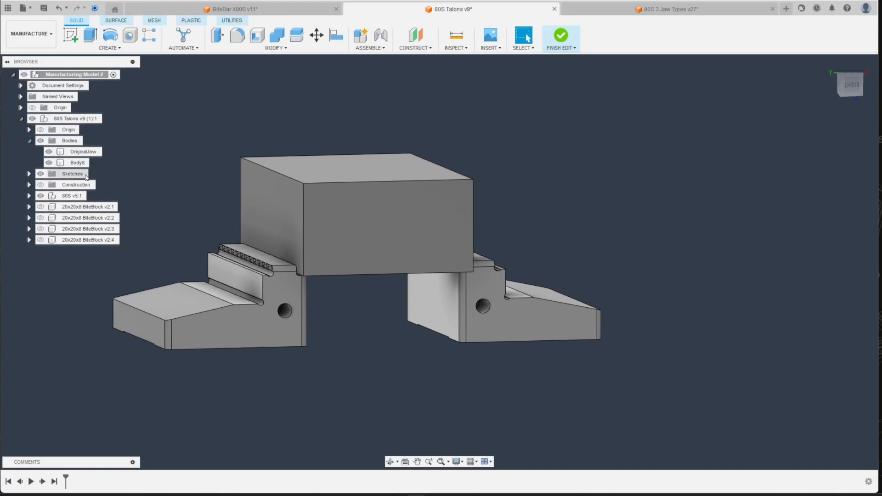
click(49, 163)
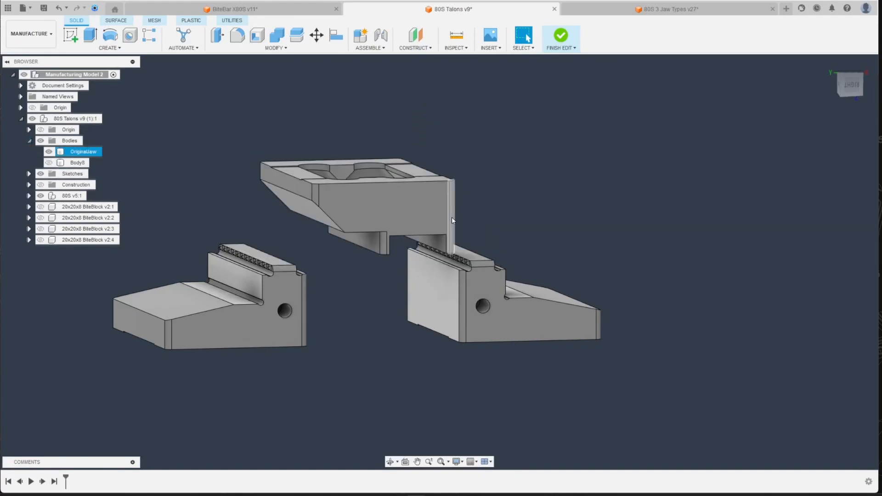
scroll(452, 217, down, 2)
right_click(77, 163)
click(111, 275)
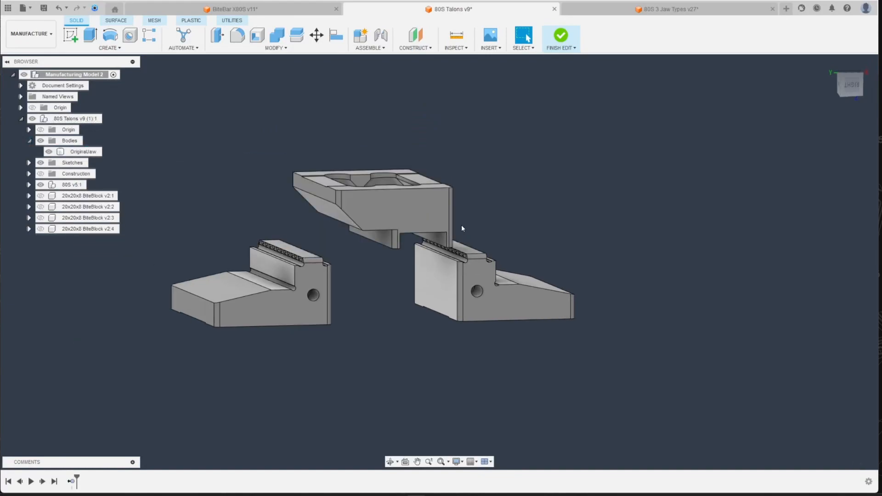
scroll(462, 224, up, 2)
click(846, 85)
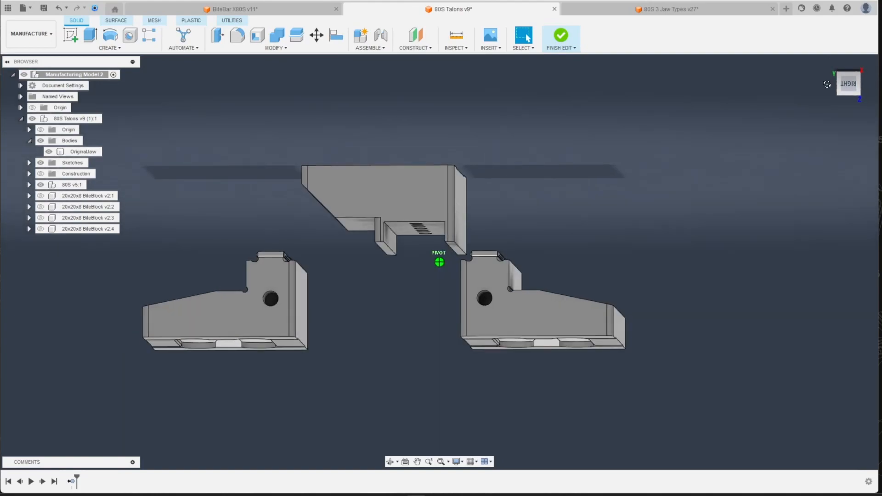
click(342, 208)
scroll(353, 244, down, 2)
scroll(354, 241, up, 2)
drag(370, 186, 356, 184)
key(ctrl+z)
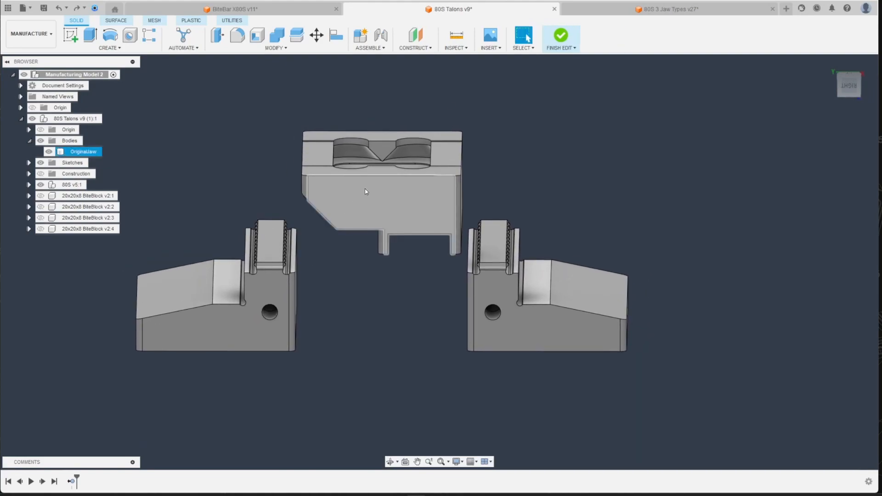
- Align the first jaw's narrow ledge face beside the teeth with the flat pad face on OriginalJaw's upturned underside
click(275, 48)
click(247, 178)
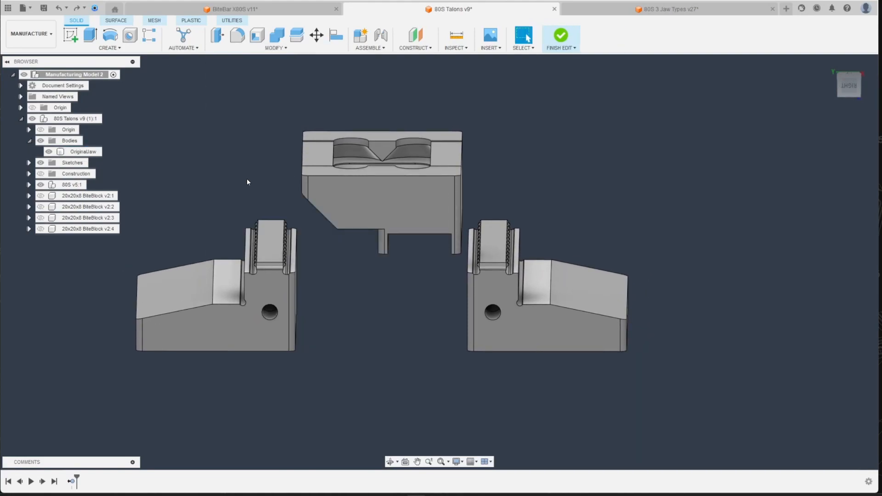
scroll(467, 251, up, 6)
click(466, 252)
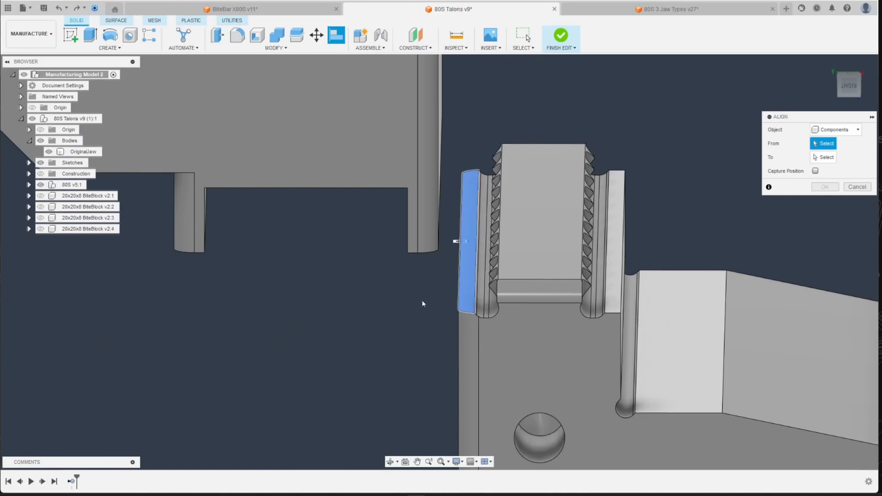
scroll(429, 294, down, 6)
scroll(427, 176, up, 2)
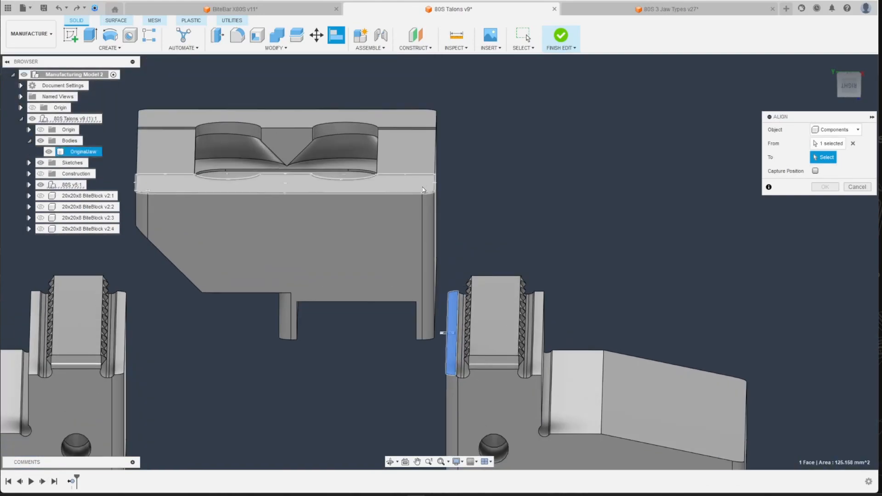
scroll(423, 182, down, 2)
scroll(440, 153, up, 5)
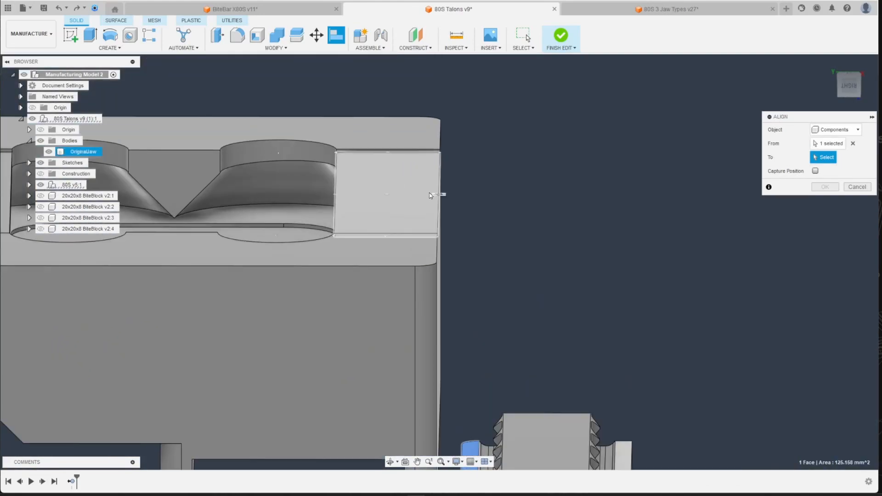
click(430, 192)
- Adjust the alignment angle until the first jaw sits upside down, flush with OriginalJaw's side, and apply the alignment
click(816, 186)
click(816, 185)
click(816, 186)
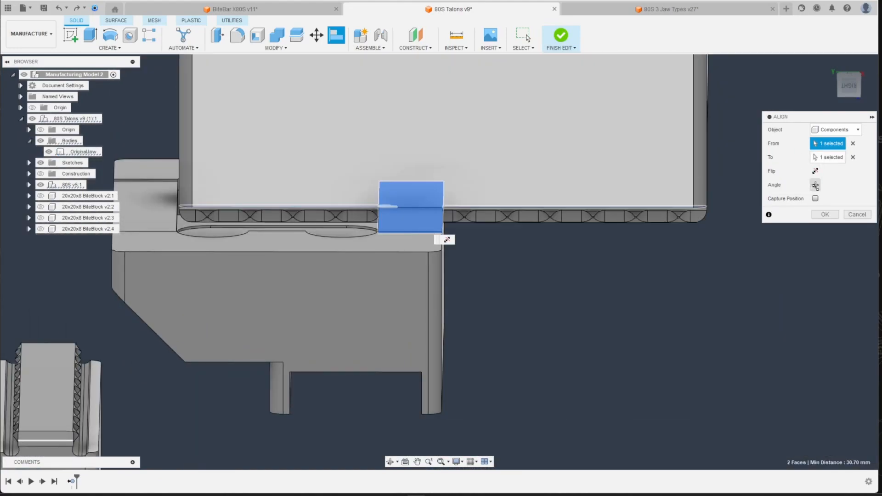
click(816, 186)
scroll(544, 238, down, 3)
scroll(544, 238, up, 1)
key(Return)
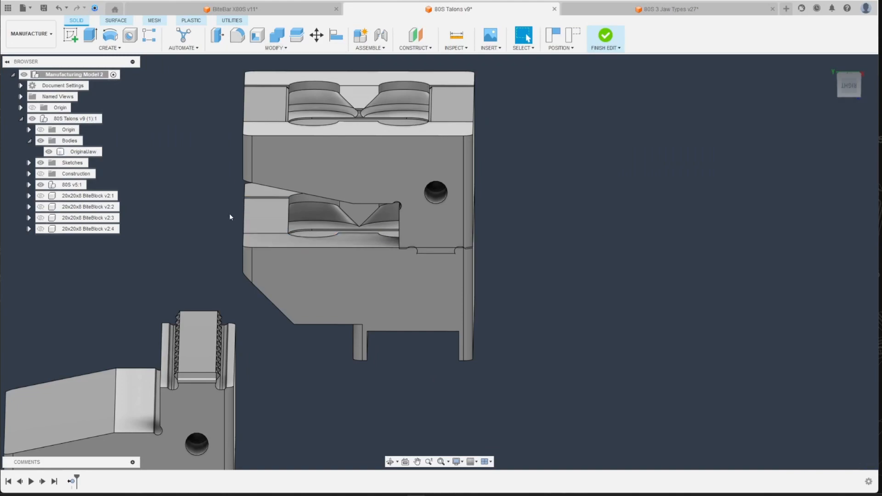
- Try to align the second jaw's narrow ledge face with the opposite pad face on OriginalJaw's underside
scroll(228, 210, up, 2)
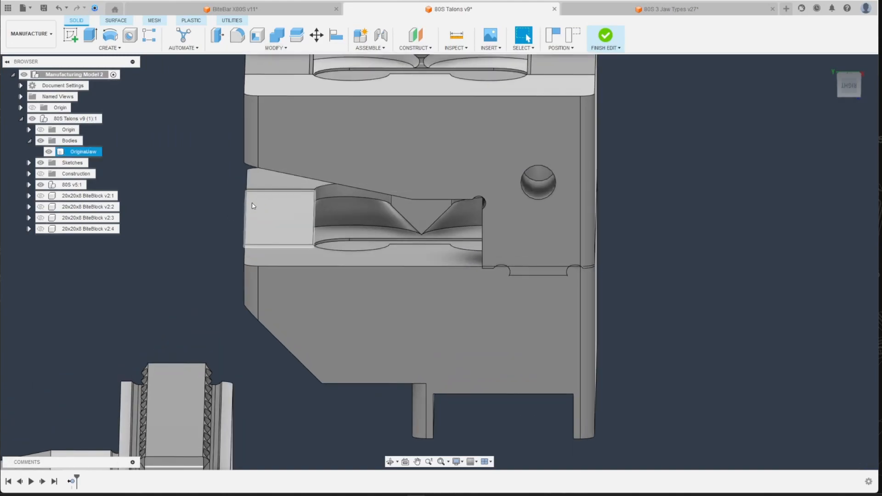
scroll(264, 188, down, 2)
scroll(230, 258, down, 3)
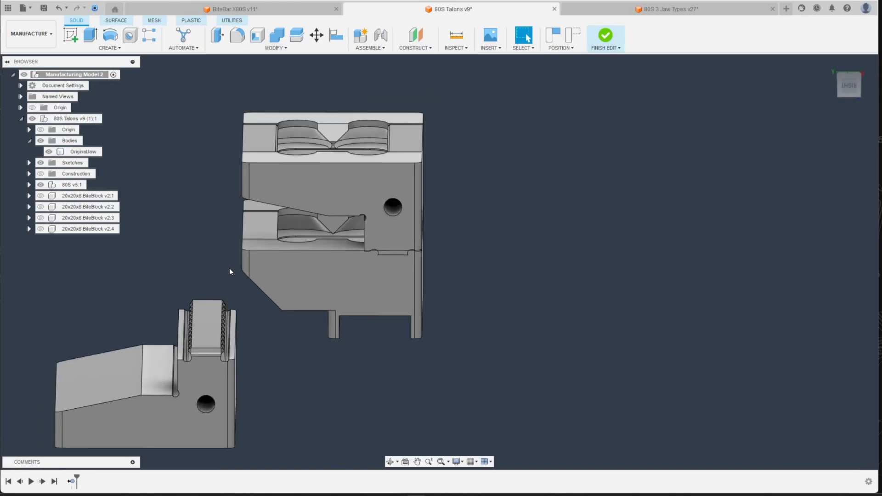
click(274, 48)
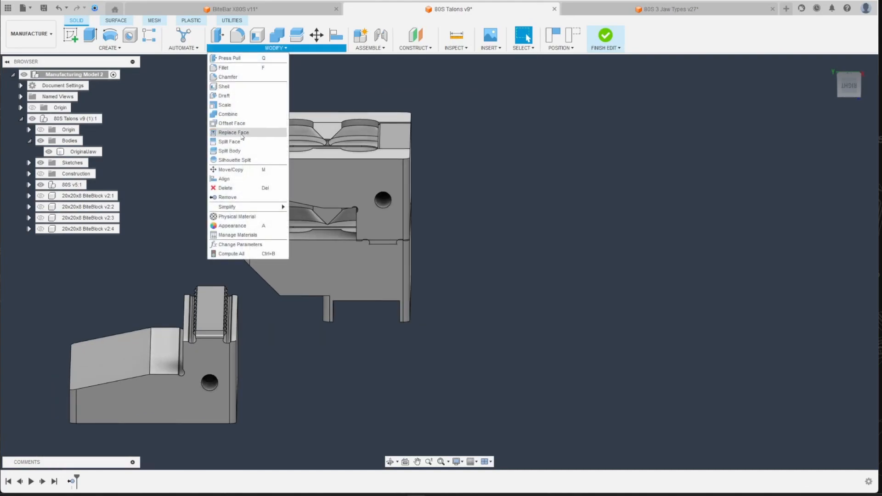
click(239, 178)
scroll(245, 298, up, 5)
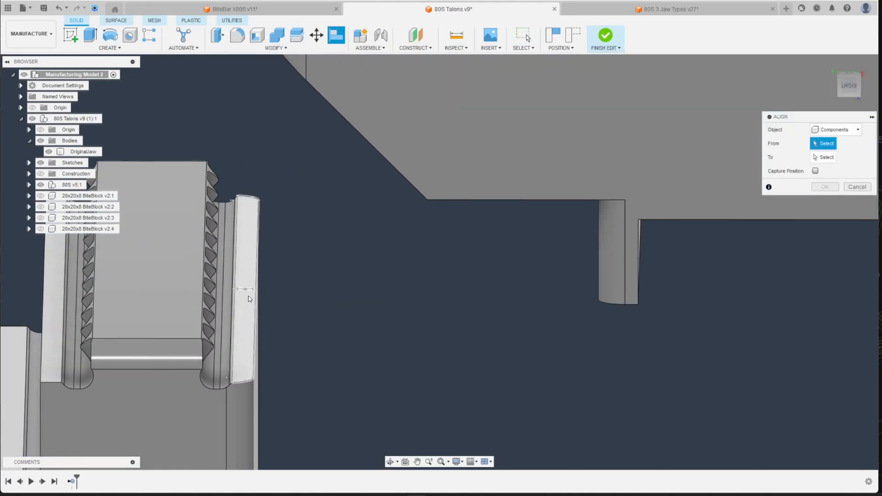
click(250, 299)
scroll(243, 330, down, 3)
scroll(264, 188, up, 4)
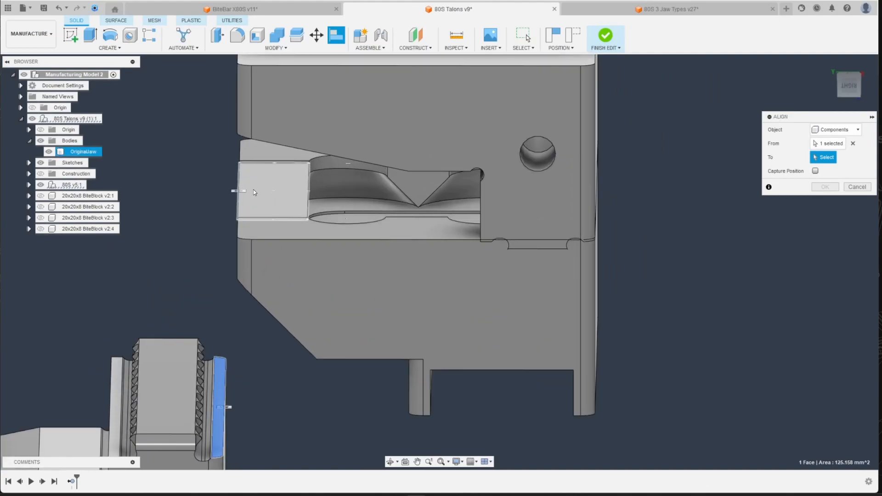
click(254, 193)
- Try adjusting the second jaw's alignment flip and angle, then undo the alignment
click(816, 171)
click(816, 185)
click(816, 184)
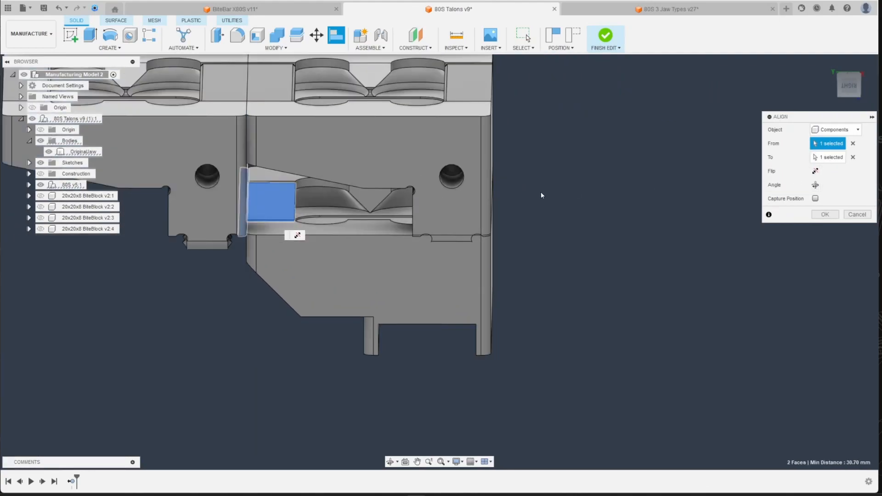
scroll(391, 211, down, 3)
scroll(499, 144, up, 1)
key(Return)
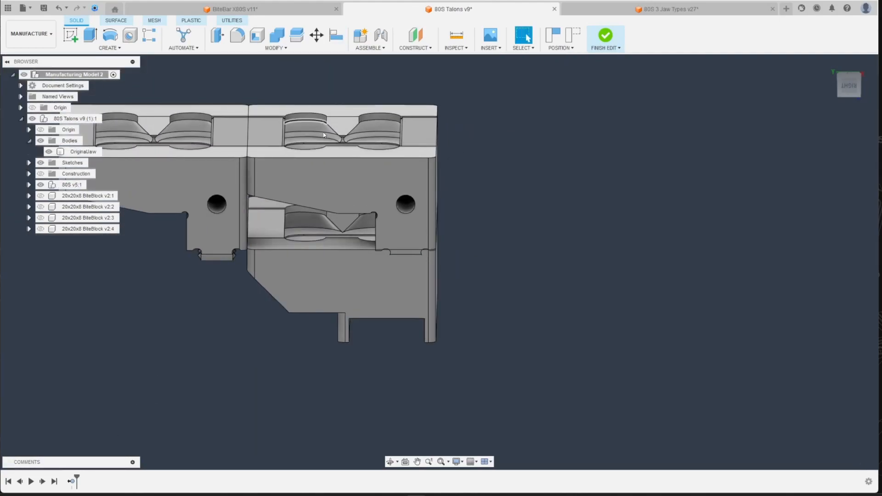
key(ctrl+z)
click(316, 34)
click(860, 84)
scroll(567, 213, up, 6)
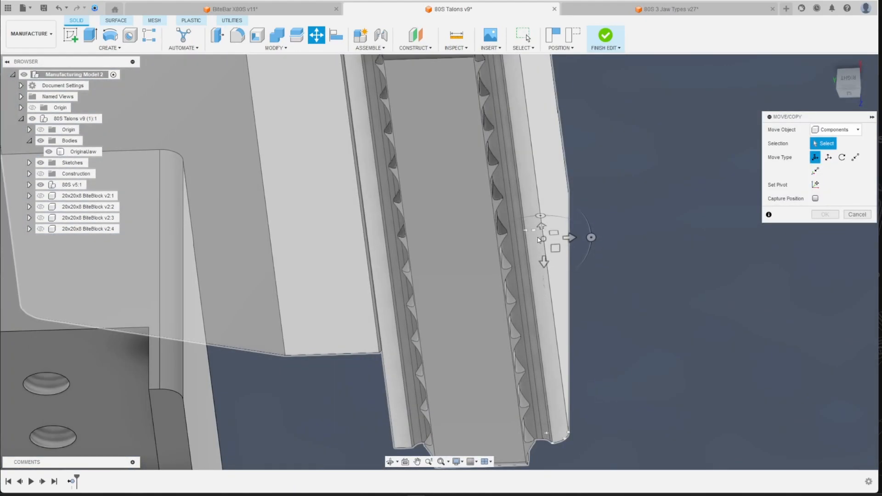
scroll(542, 248, up, 4)
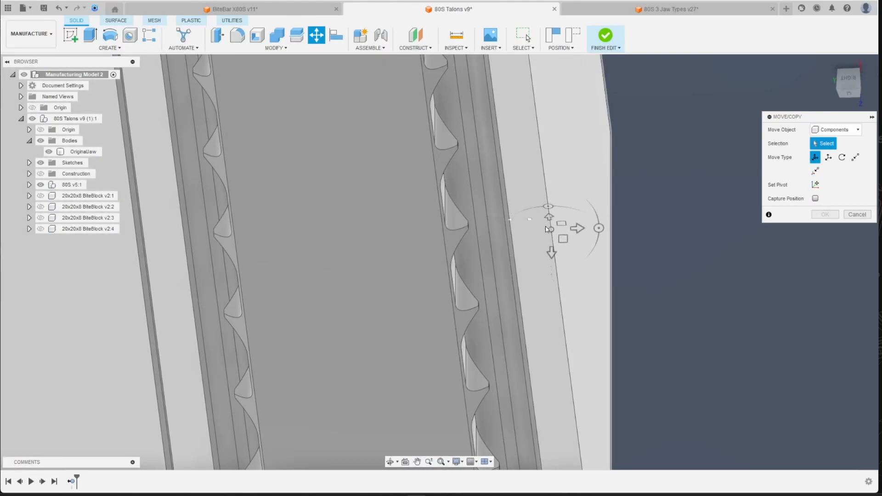
scroll(550, 228, down, 8)
drag(842, 91, 691, 152)
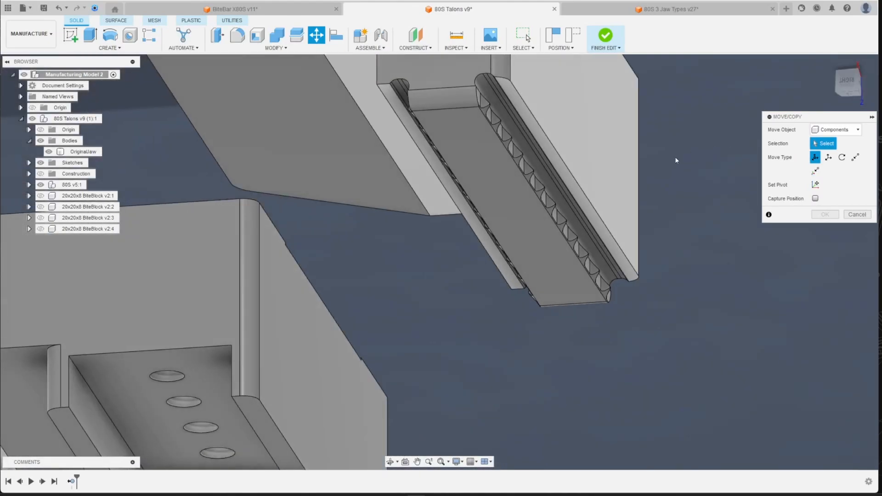
scroll(565, 185, up, 3)
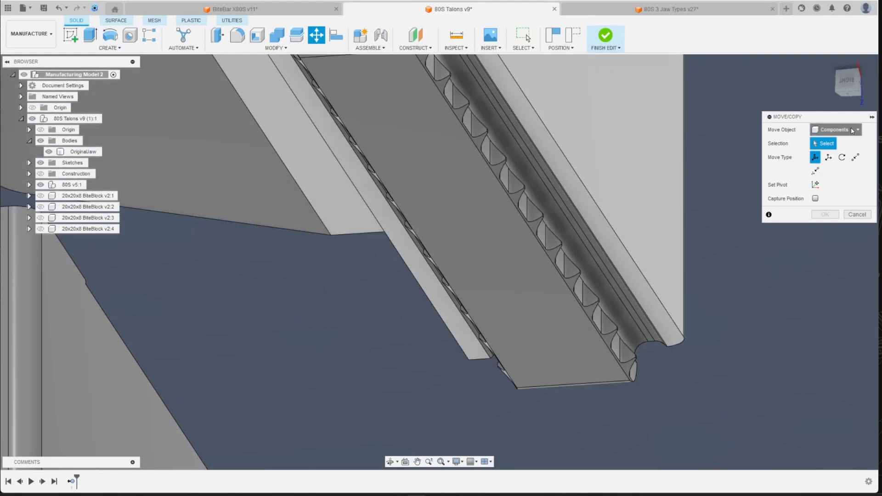
click(852, 130)
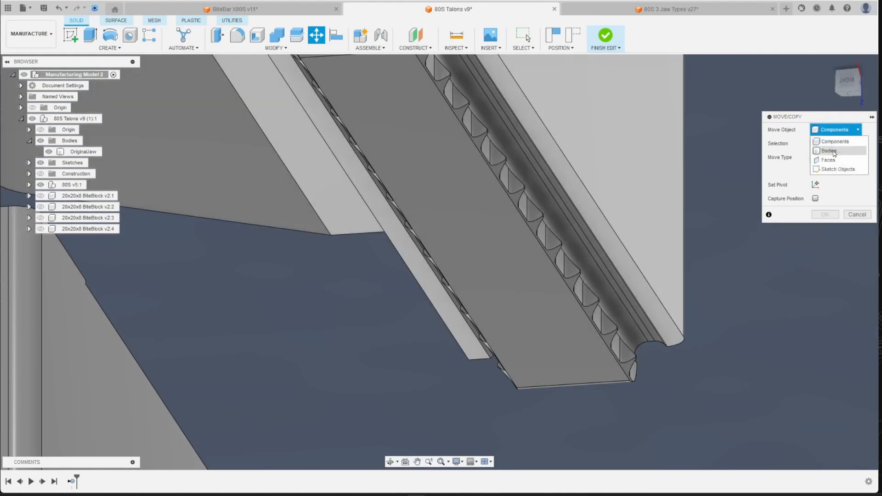
click(831, 148)
scroll(570, 224, down, 3)
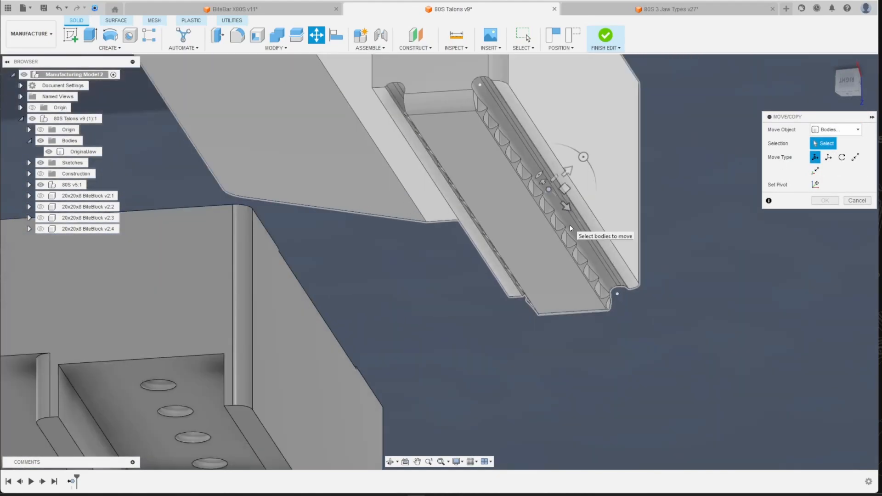
scroll(522, 126, up, 3)
key(Escape)
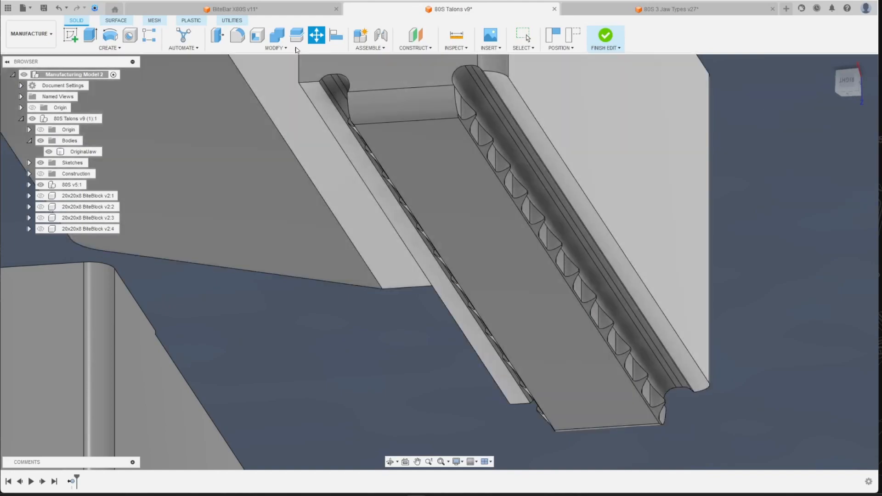
- Align the second jaw's narrow ledge face beside the teeth with the free pad face on OriginalJaw's upturned underside
scroll(594, 216, up, 3)
click(614, 242)
scroll(605, 216, down, 5)
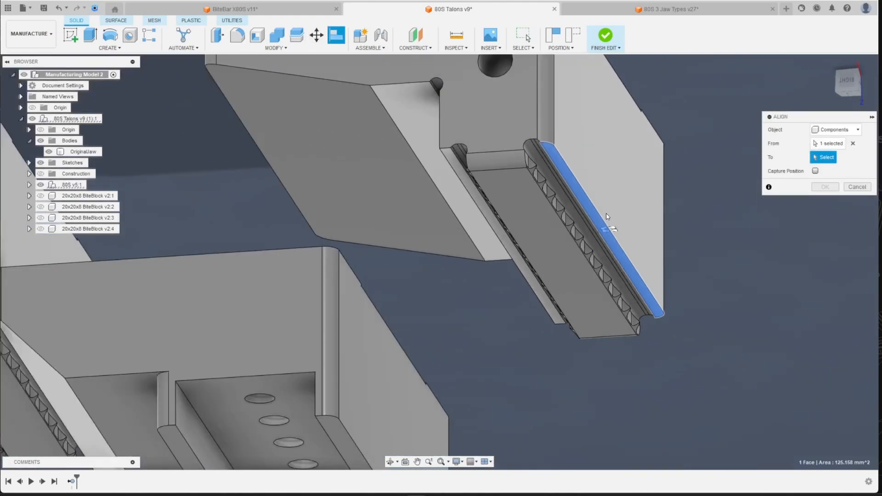
drag(853, 89, 859, 104)
scroll(516, 215, up, 2)
scroll(517, 215, up, 3)
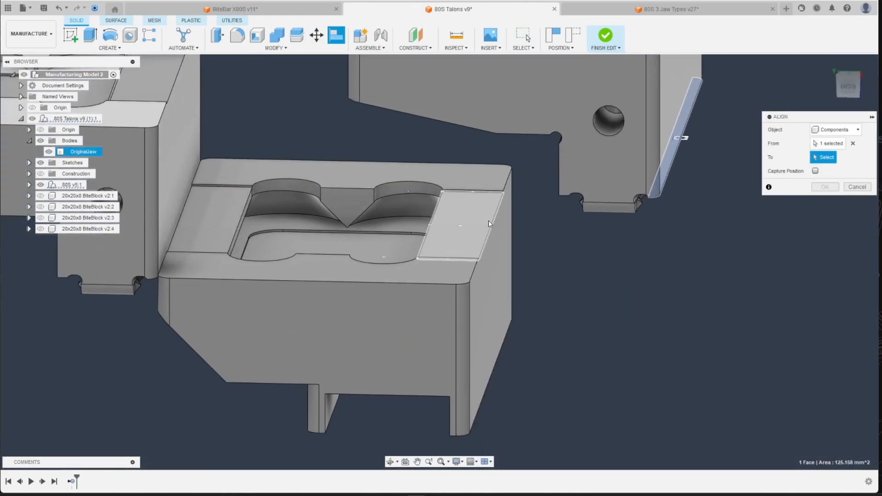
scroll(468, 217, down, 3)
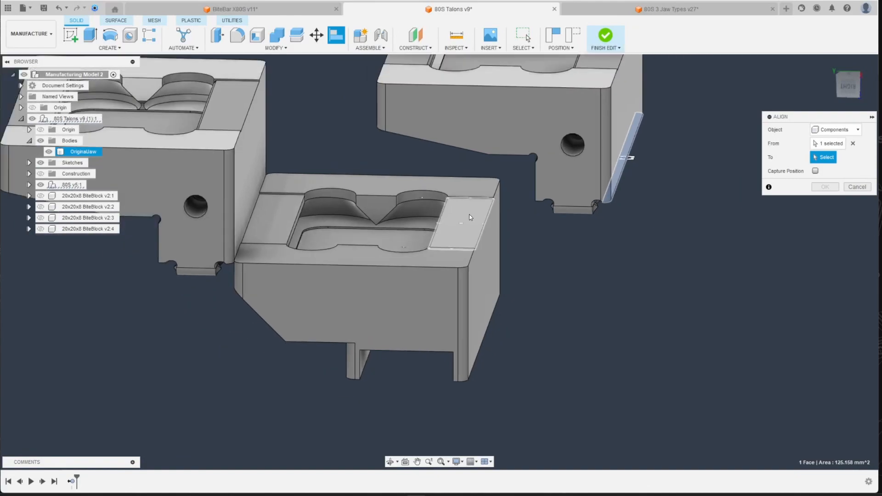
scroll(469, 213, up, 4)
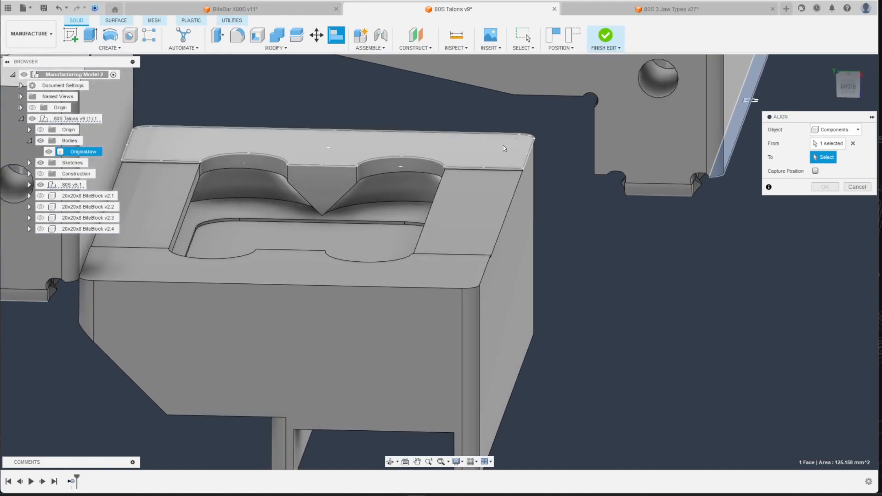
click(506, 216)
scroll(476, 246, down, 2)
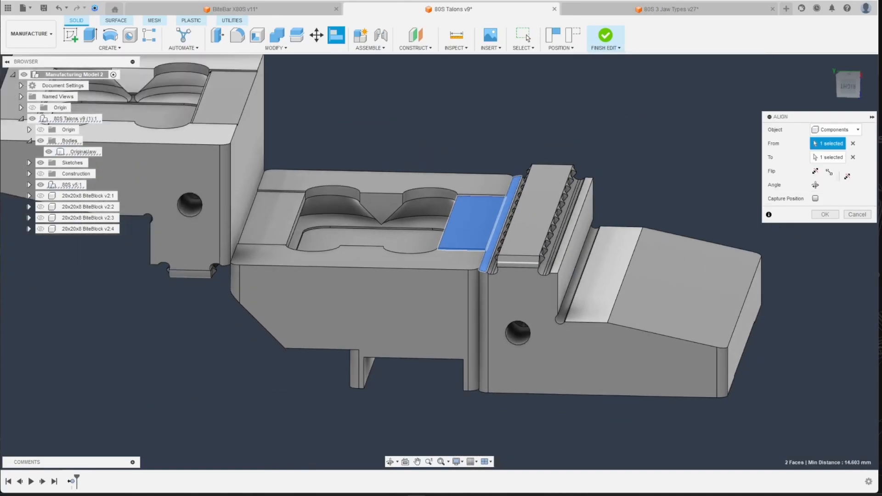
- Flip the second jaw and adjust its alignment angle until it sits upside down facing outward from OriginalJaw, and apply the alignment
click(815, 171)
click(816, 185)
click(816, 185)
scroll(404, 295, down, 3)
scroll(493, 267, up, 2)
key(Return)
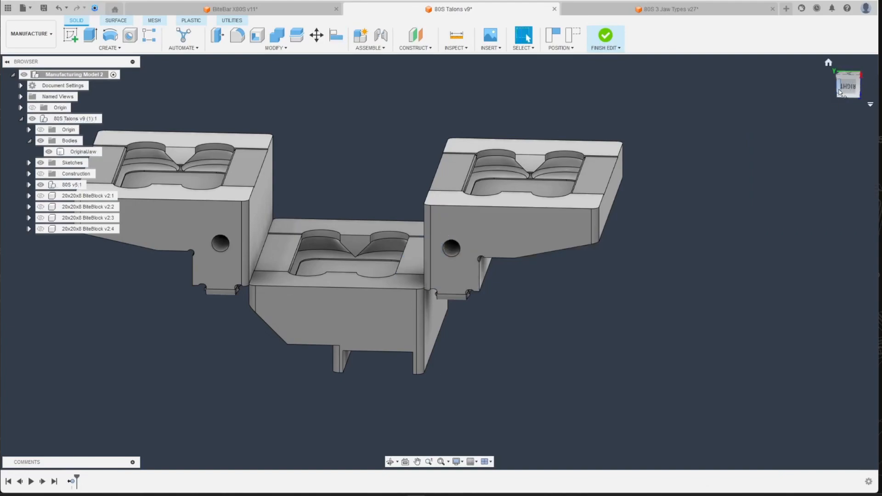
- Move the first jaw horizontally inward so its lower edge overlaps the top of OriginalJaw
click(840, 90)
scroll(381, 152, down, 2)
key(m)
scroll(344, 158, up, 1)
scroll(259, 168, up, 2)
click(262, 209)
scroll(253, 193, up, 2)
drag(232, 189, 250, 185)
key(Return)
scroll(251, 185, down, 2)
- Move the second jaw horizontally inward so it overlaps the opposite edge of OriginalJaw
scroll(420, 201, down, 1)
key(m)
scroll(580, 207, up, 2)
click(603, 199)
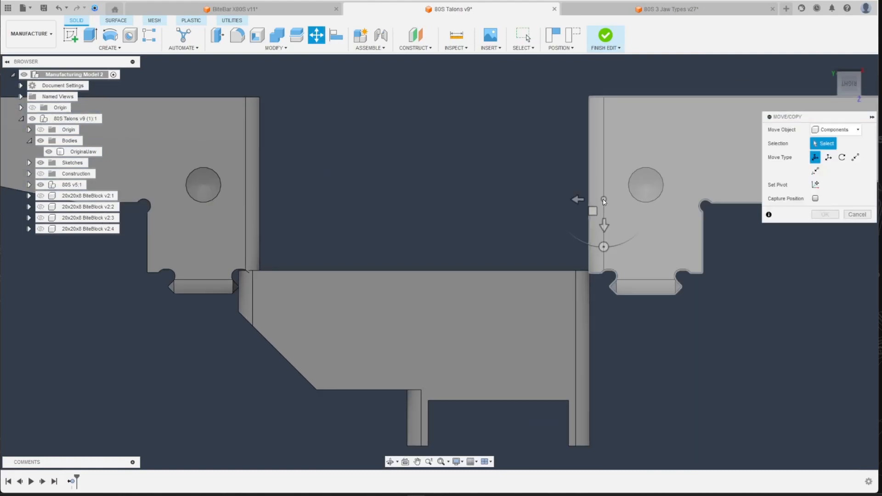
scroll(585, 199, up, 1)
drag(593, 202, 557, 199)
key(Return)
scroll(459, 242, down, 2)
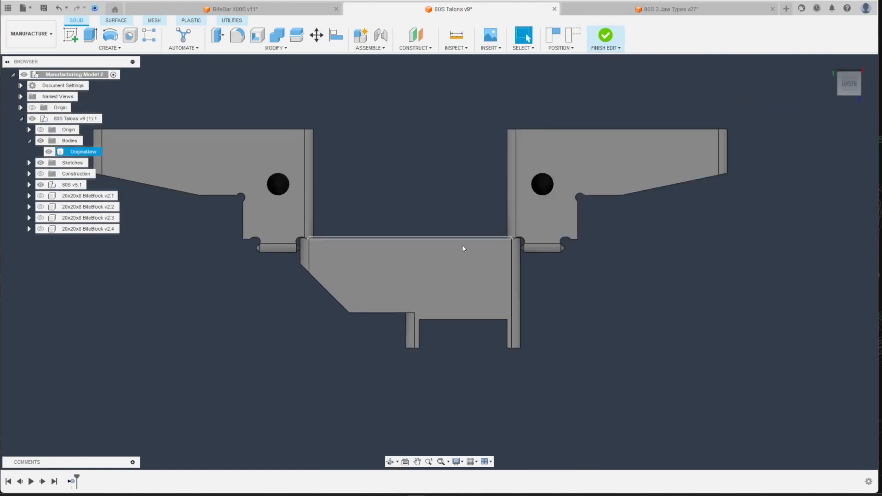
- Raise both outer jaws together by 0.3 mm so their shoulders rest on OriginalJaw's upturned surface
scroll(547, 220, up, 1)
drag(847, 83, 842, 84)
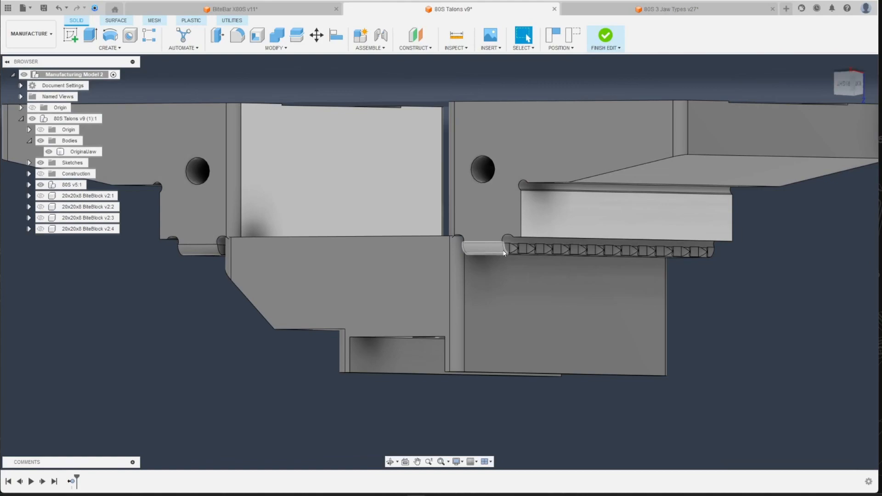
scroll(545, 264, down, 2)
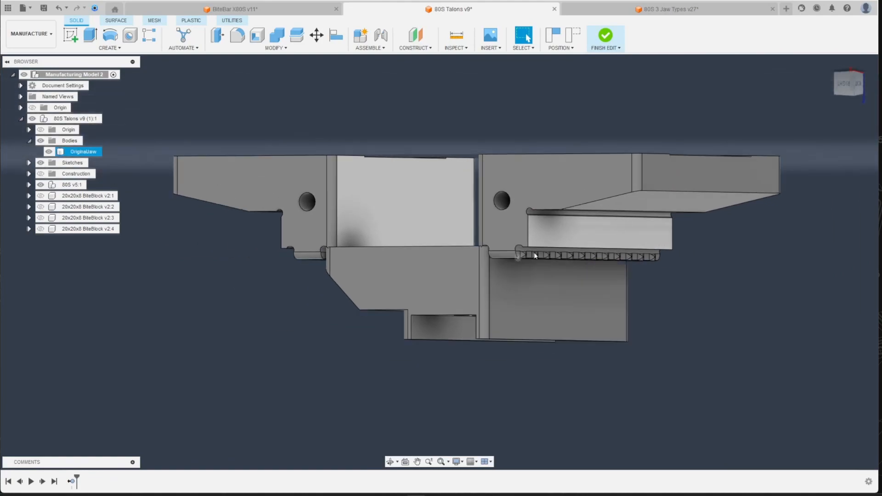
mouse_move(848, 83)
mouse_down()
mouse_move(853, 94)
mouse_move(848, 85)
mouse_up()
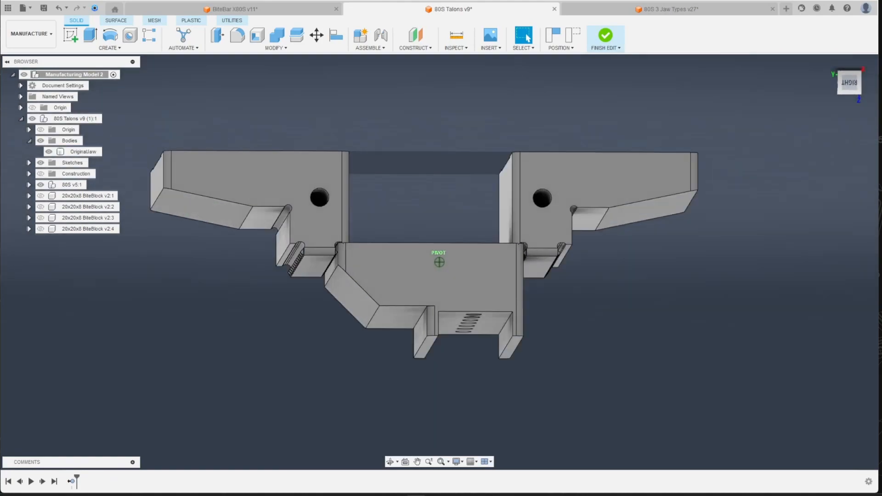
click(845, 85)
key(m)
scroll(547, 176, up, 2)
click(535, 179)
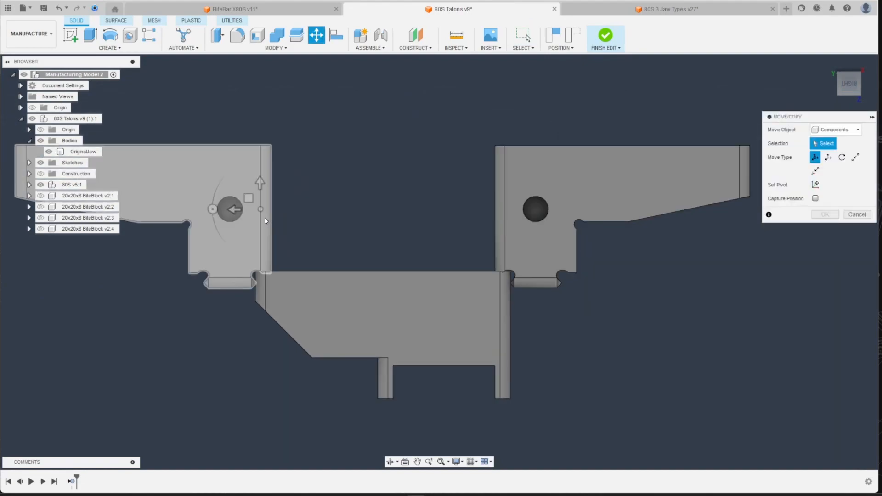
click(230, 209)
click(529, 197)
scroll(213, 194, up, 3)
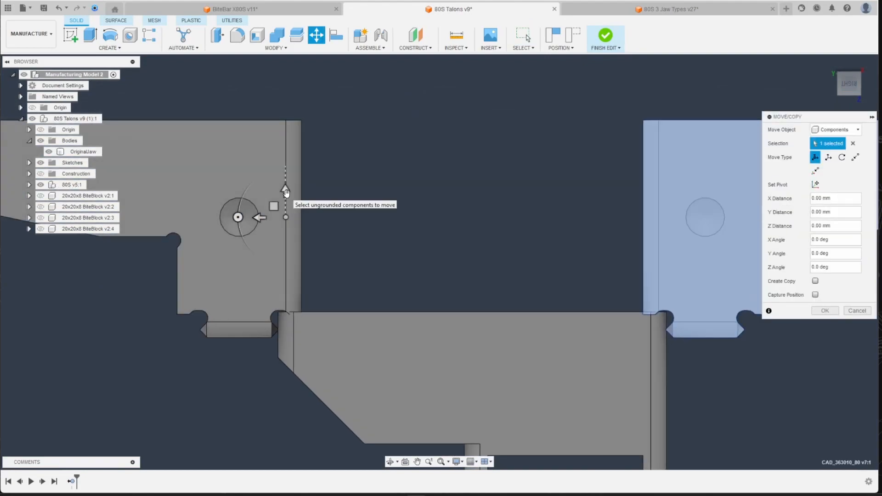
click(284, 190)
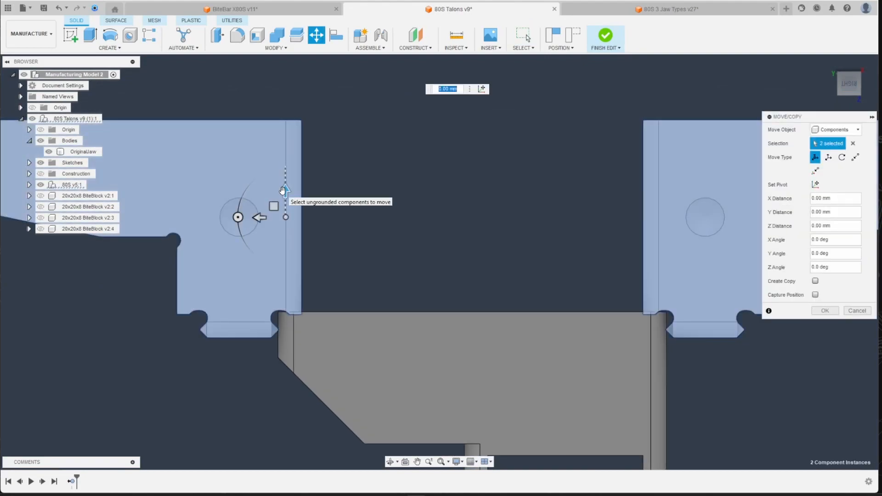
text(0.3)
key(Return)
scroll(336, 253, down, 2)
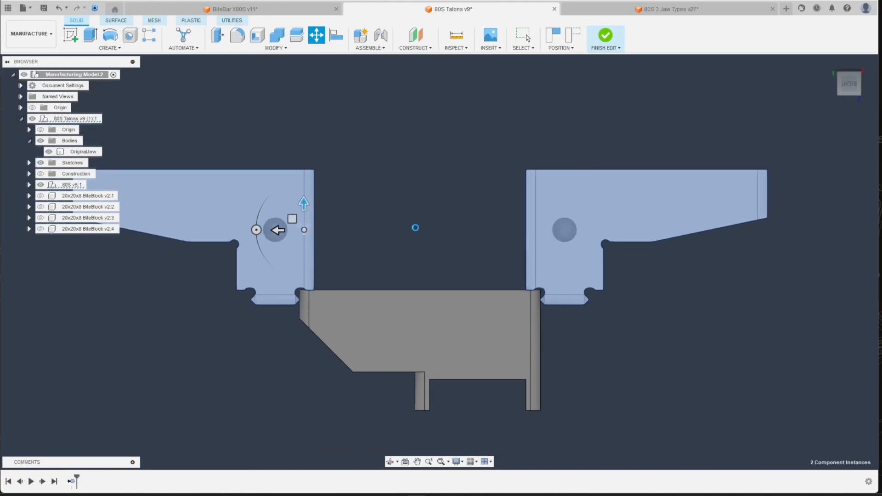
shift+middle_drag(440, 262, 877, 99)
scroll(652, 242, up, 2)
key(m)
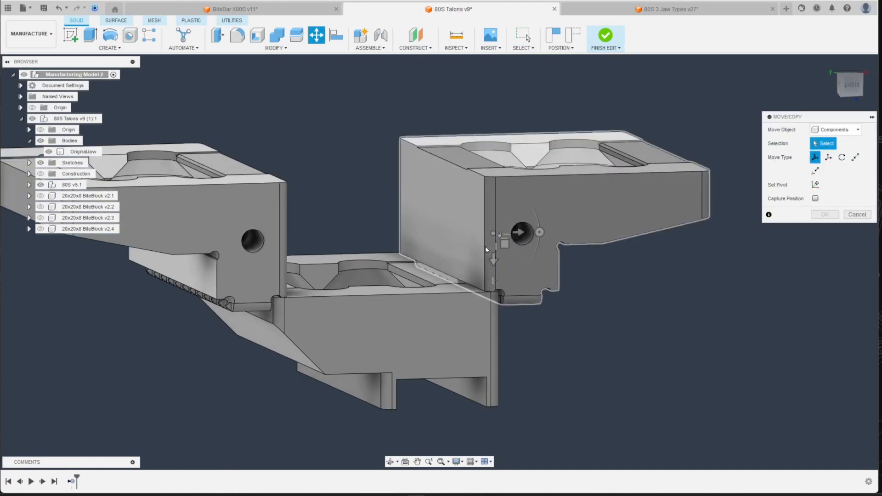
click(485, 246)
click(849, 86)
scroll(496, 273, up, 2)
mouse_move(484, 243)
mouse_down()
mouse_move(483, 263)
mouse_move(484, 244)
mouse_up()
key(Escape)
- Lower both outer jaws together by 4 mm relative to OriginalJaw
click(848, 87)
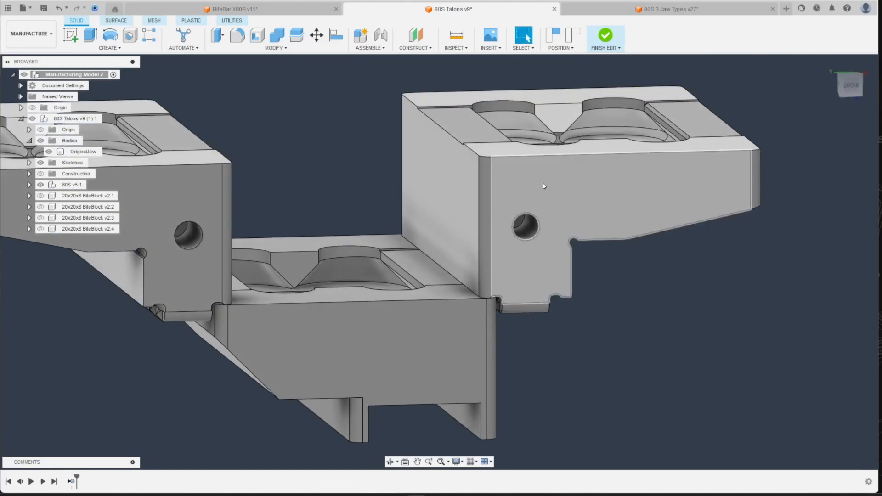
click(497, 151)
ctrl+click(451, 294)
click(573, 345)
key(m)
click(484, 217)
drag(490, 251, 490, 275)
click(225, 271)
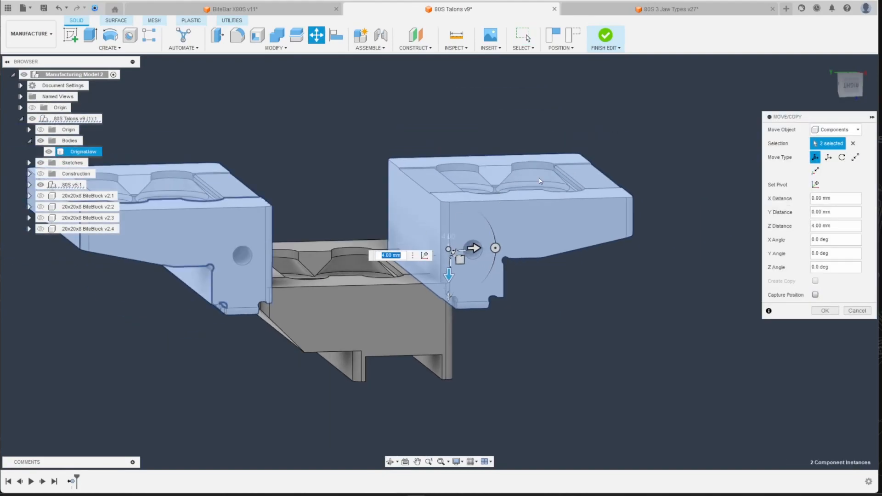
key(Return)
- Move the first jaw 3 mm outward so its inner side sits flush against OriginalJaw's side
click(851, 85)
scroll(249, 300, up, 2)
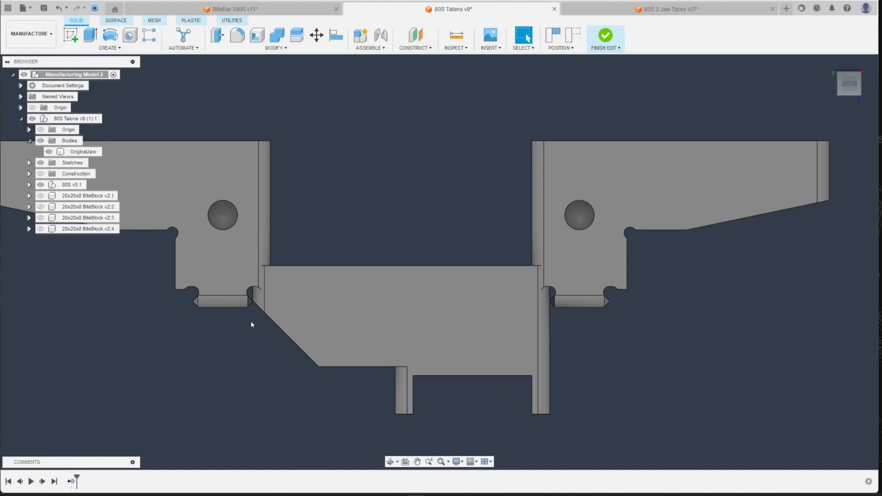
key(m)
click(225, 238)
scroll(225, 238, up, 2)
drag(195, 215, 177, 216)
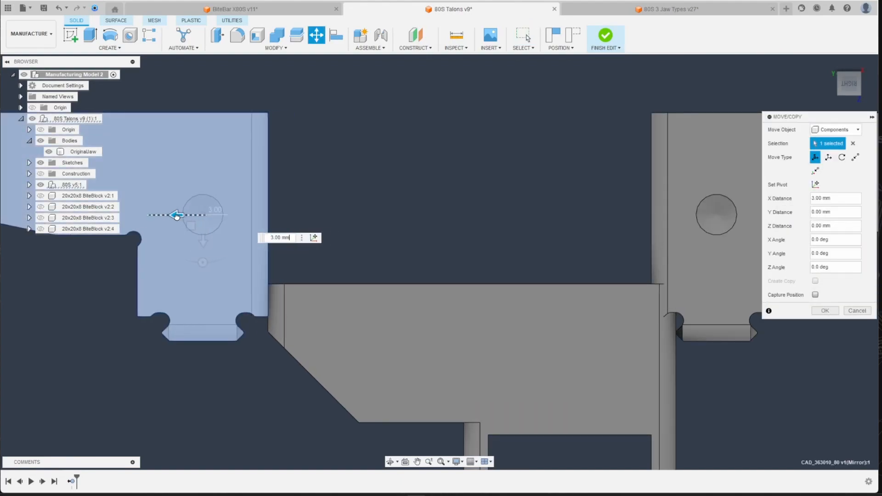
scroll(177, 216, down, 3)
key(Return)
scroll(218, 304, up, 2)
scroll(234, 296, down, 3)
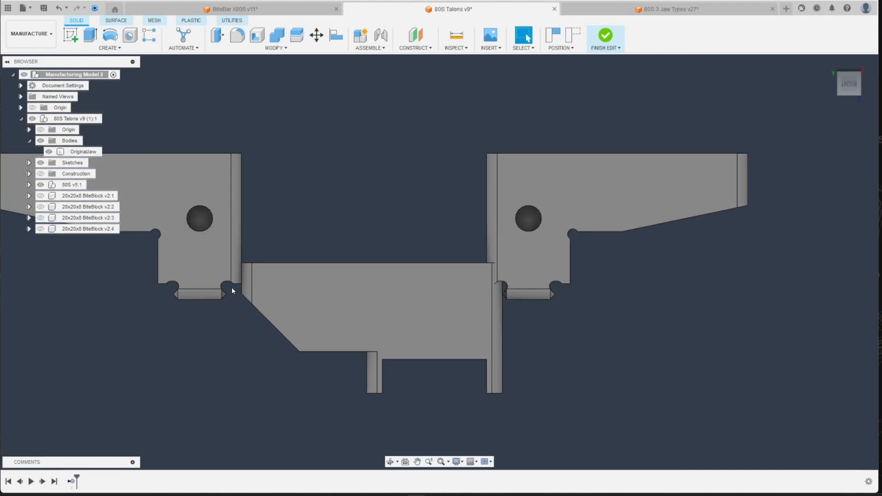
- Move the second jaw outward until its inner side sits flush against OriginalJaw's opposite side
scroll(611, 290, up, 1)
key(m)
click(503, 238)
drag(478, 239, 494, 238)
key(Return)
scroll(494, 238, down, 2)
scroll(544, 321, up, 1)
- Measure the height offset between OriginalJaw's upturned face and the second jaw's upturned face, and inspect the arrangement
mouse_move(849, 91)
mouse_down()
mouse_move(830, 93)
mouse_move(837, 102)
mouse_up()
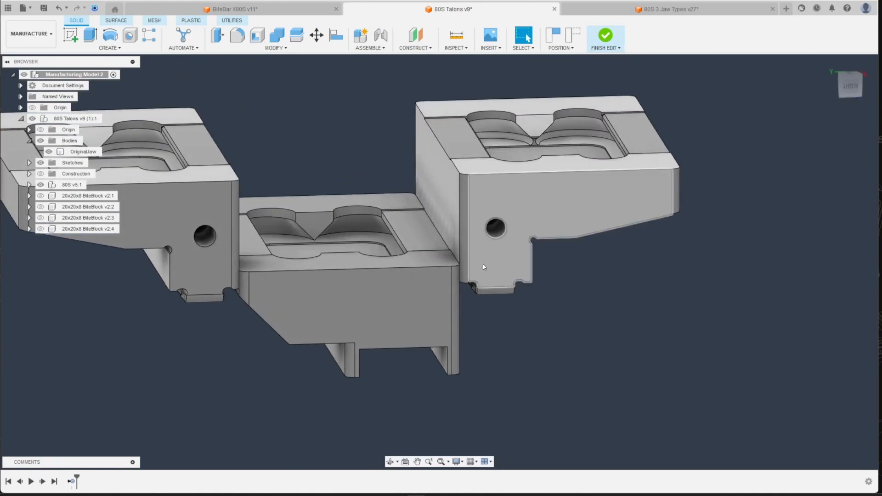
scroll(484, 263, up, 1)
click(435, 260)
scroll(452, 202, up, 2)
ctrl+click(489, 148)
scroll(467, 290, down, 3)
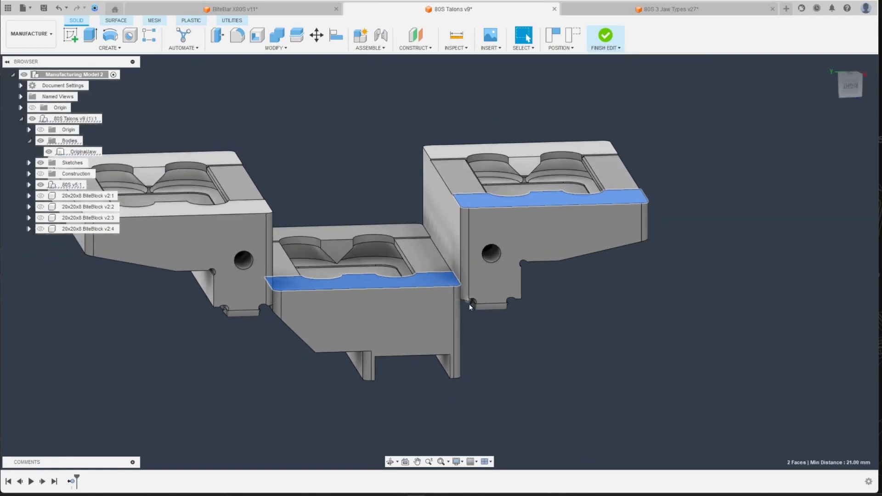
scroll(576, 350, down, 2)
scroll(639, 158, up, 1)
click(640, 159)
mouse_move(843, 85)
mouse_down()
mouse_move(845, 66)
mouse_move(841, 102)
mouse_up()
scroll(386, 230, down, 1)
scroll(276, 188, up, 1)
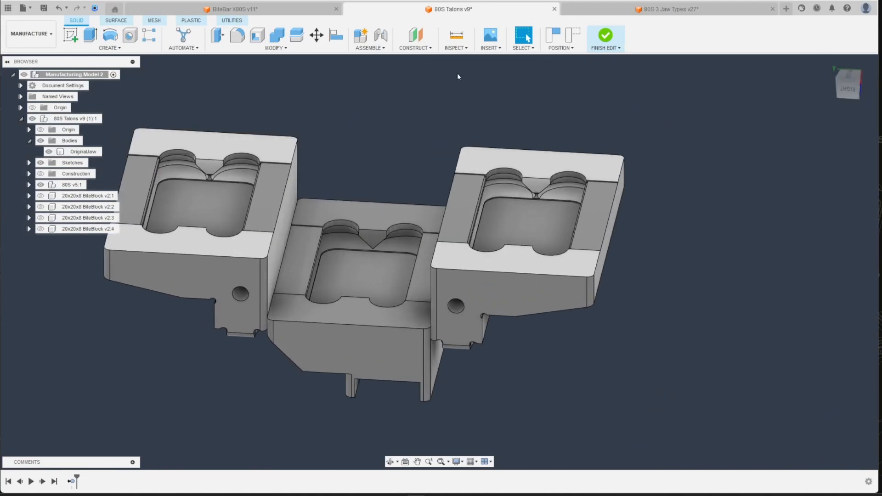
- Capture the current positions of the jaws and start a sketch on an upturned jaw face
click(553, 32)
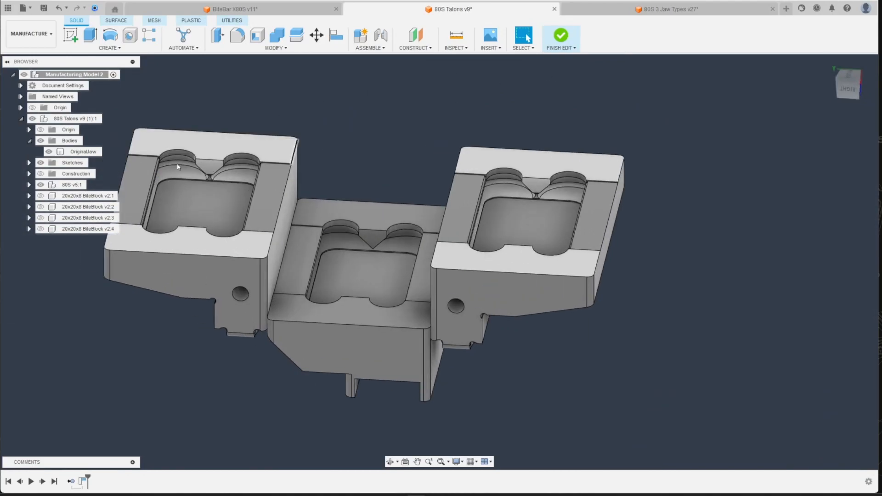
click(72, 36)
click(416, 276)
- Project the two outer jaws' pad faces adjoining OriginalJaw into the sketch
key(p)
click(412, 285)
click(426, 88)
key(Return)
scroll(427, 157, down, 2)
scroll(505, 145, up, 2)
- Draw a construction line joining the midpoints of the projected pads' inner edges, place a point at its midpoint, and finish the sketch
key(l)
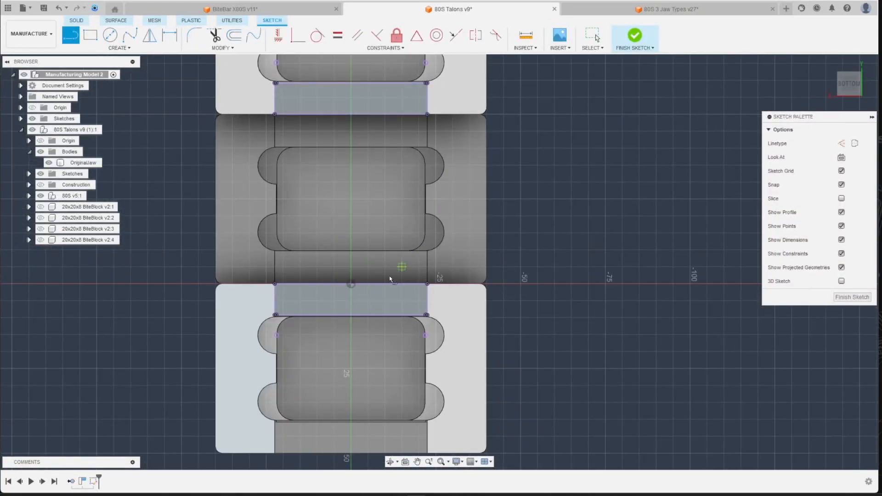
click(351, 115)
click(133, 48)
click(76, 142)
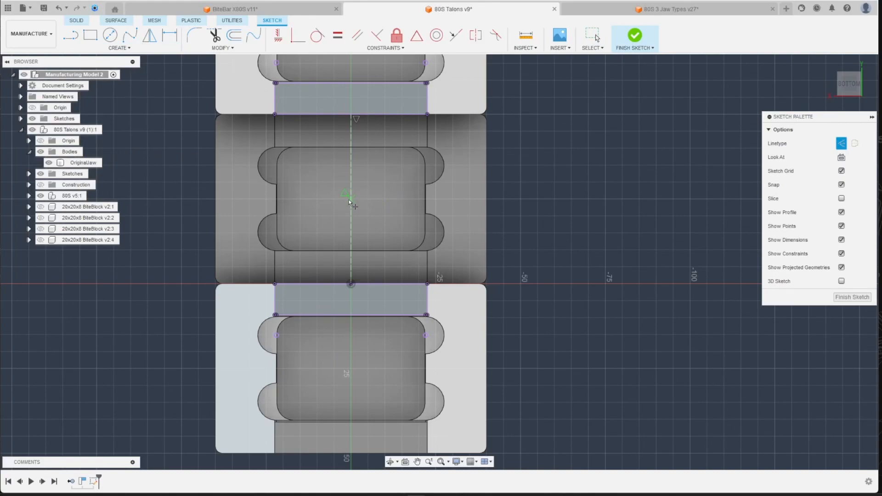
click(348, 201)
scroll(640, 310, down, 2)
click(641, 46)
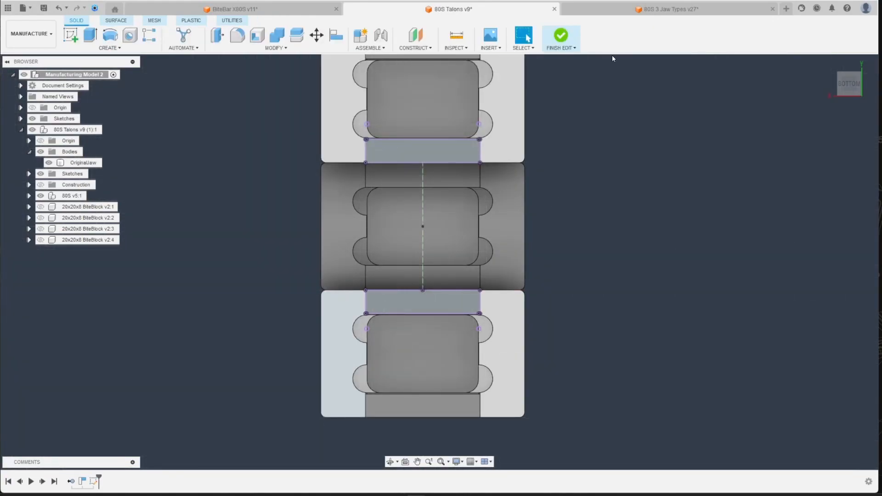
- Finish editing Manufacturing Model 2 and compare its jaw arrangement with Manufacturing Model 1, leaving Manufacturing Model 1 active
click(553, 38)
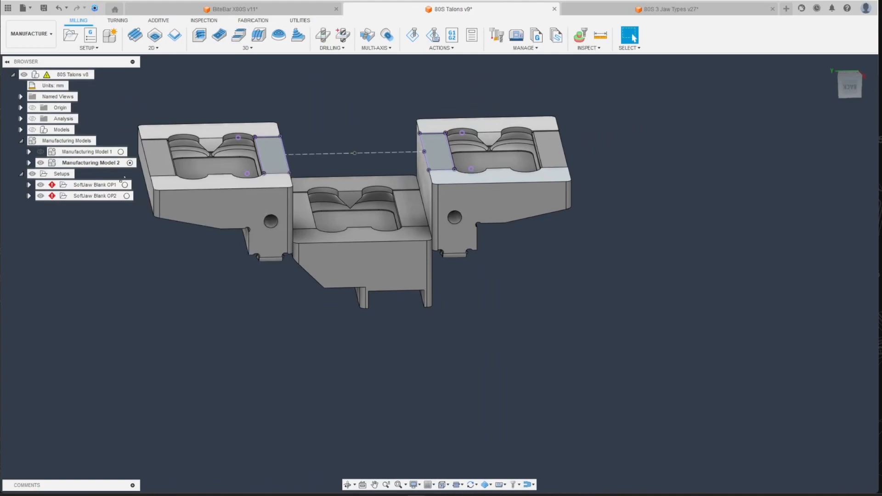
click(121, 152)
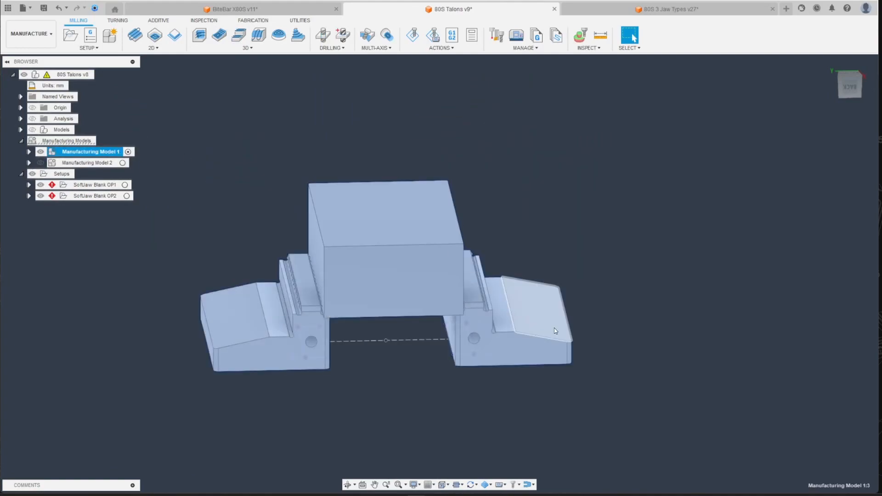
click(553, 327)
click(123, 163)
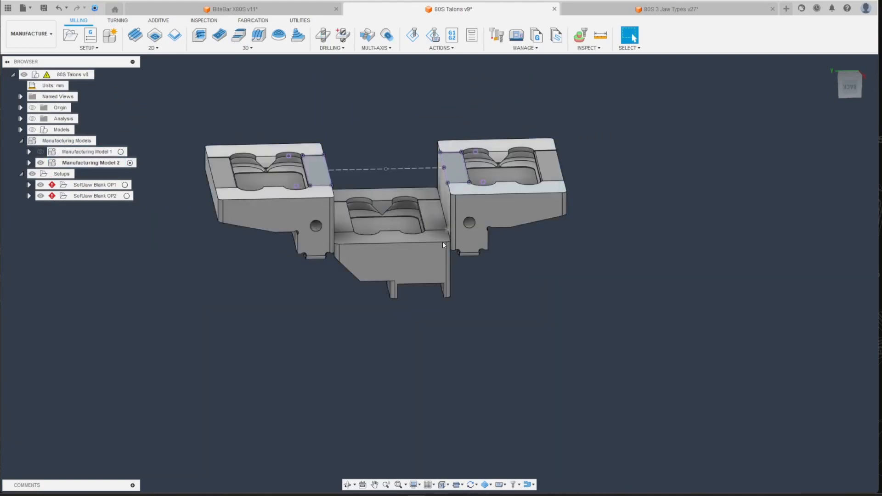
click(91, 162)
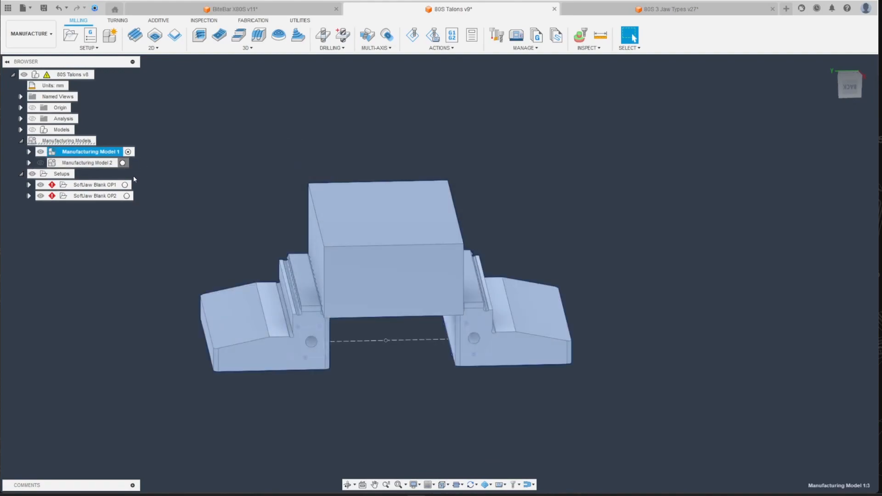
key(Escape)
click(121, 152)
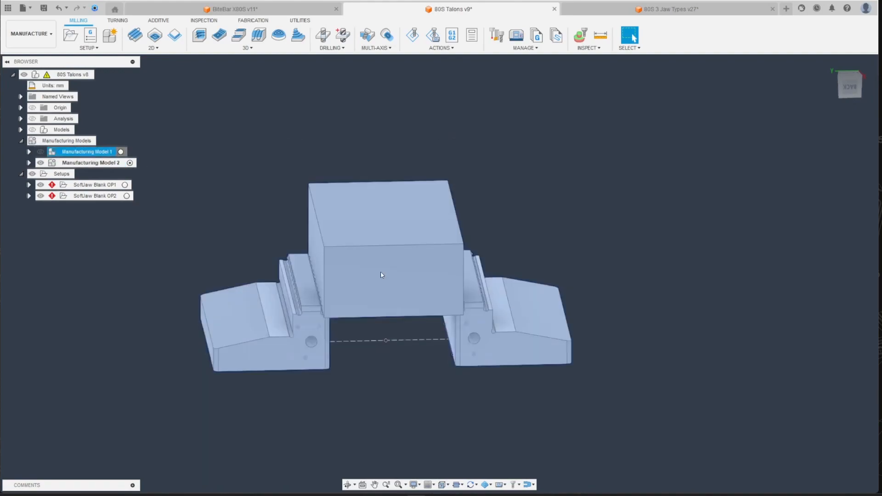
click(256, 209)
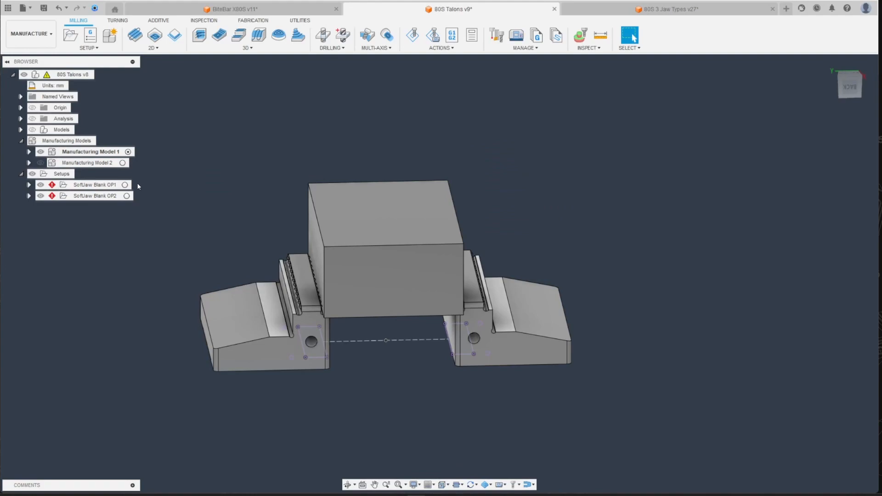
- Edit the SoftJaw Blank OP1 setup to use a selected-point origin and Manufacturing Model 1, accepting removal of the previous geometry selections
click(28, 185)
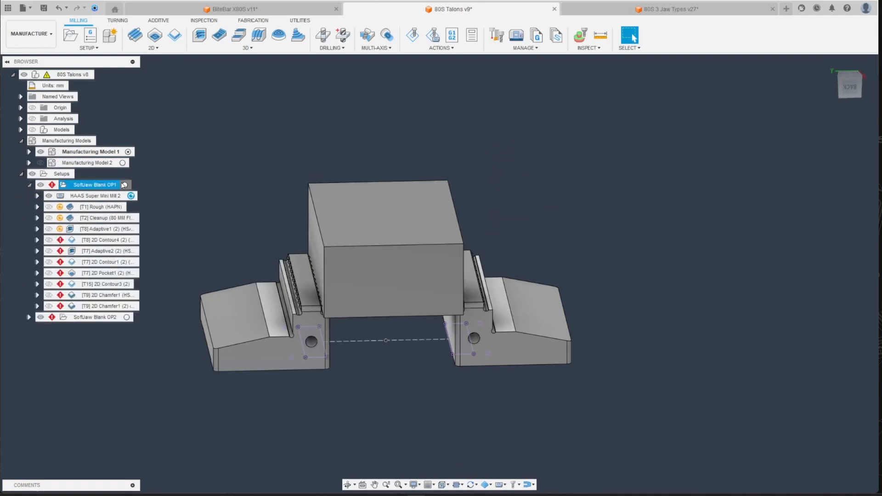
click(125, 185)
right_click(102, 185)
key(Escape)
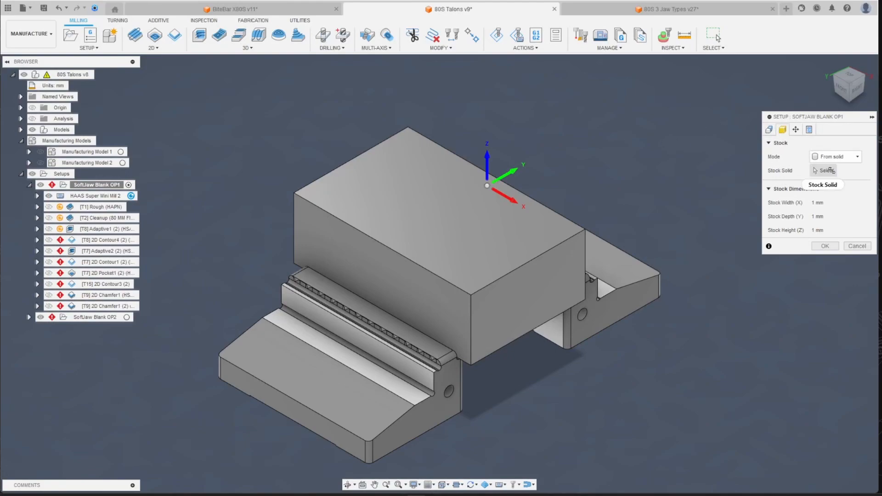
click(769, 130)
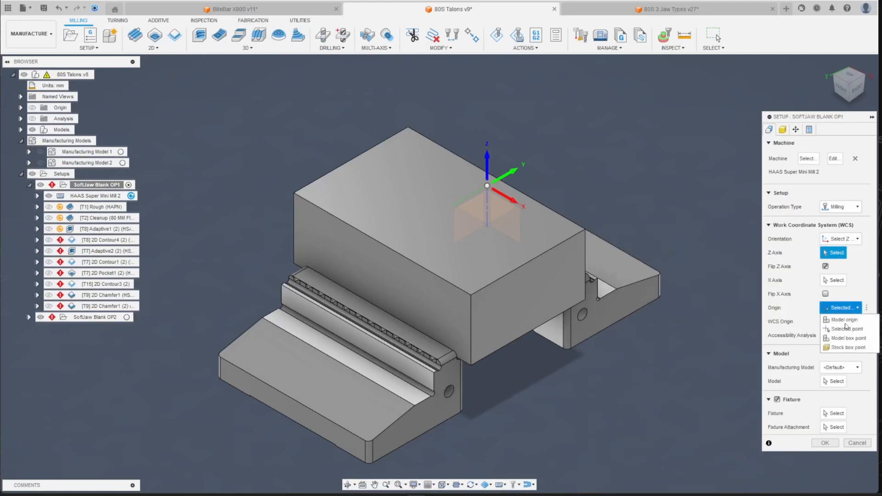
click(851, 331)
scroll(442, 340, down, 2)
scroll(481, 368, up, 2)
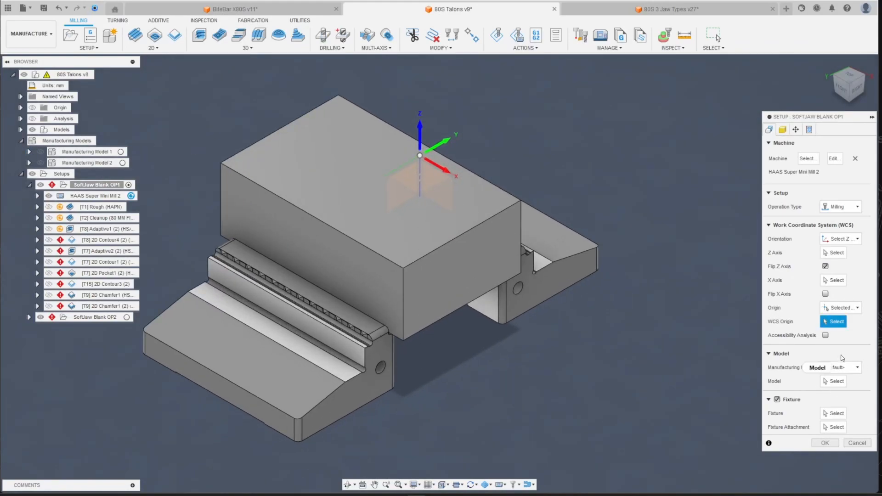
click(840, 368)
click(834, 388)
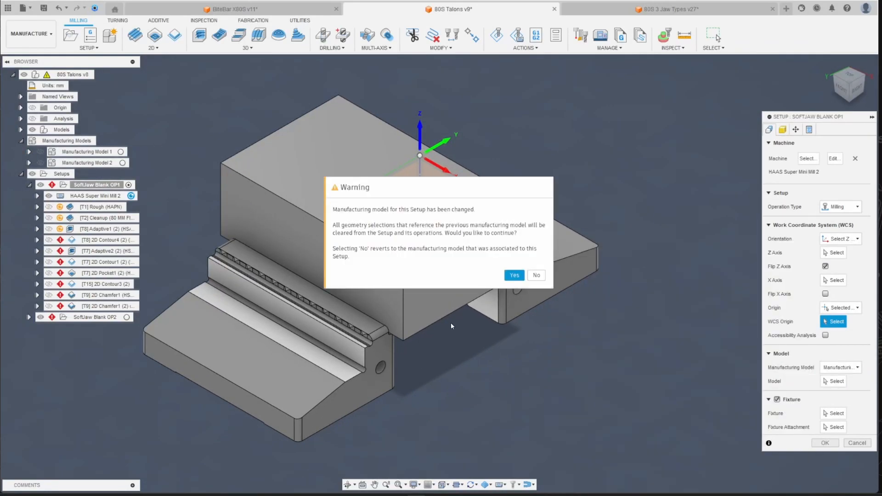
click(513, 276)
- Set the WCS origin to the centre sketch point between the jaws and check its height from the side
scroll(392, 279, down, 2)
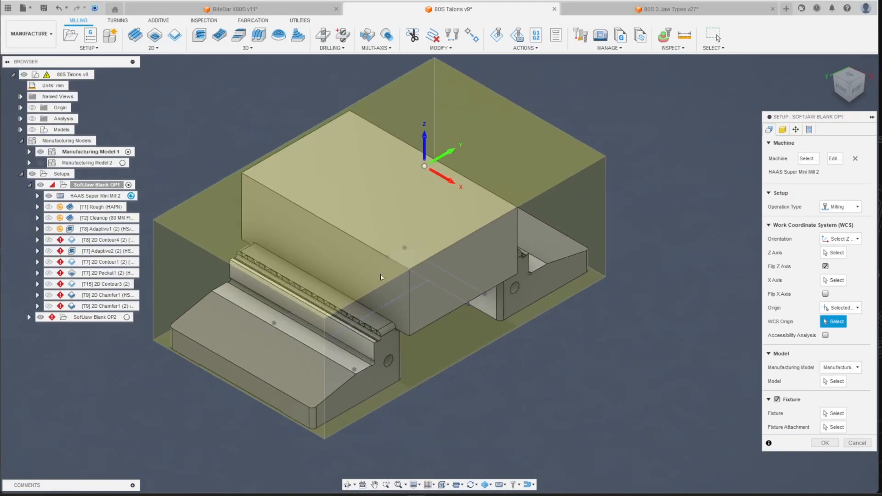
scroll(403, 274, up, 3)
scroll(407, 298, down, 1)
scroll(396, 307, up, 1)
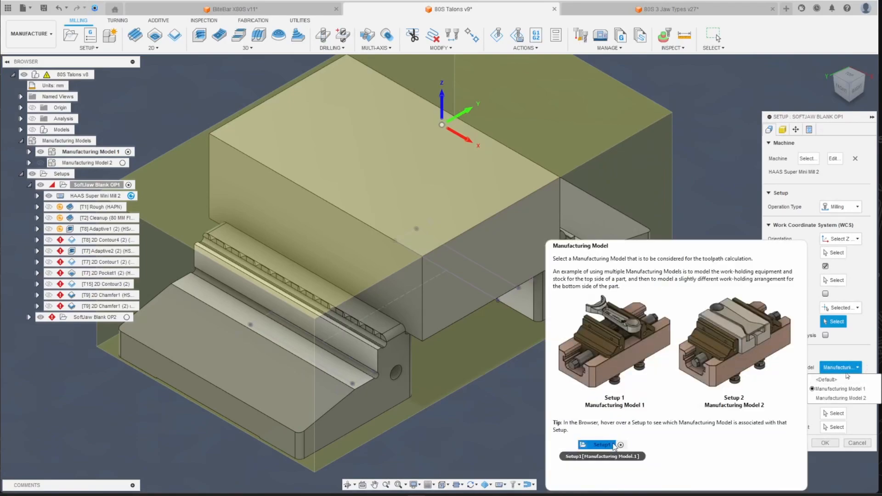
click(410, 332)
scroll(411, 332, down, 1)
click(849, 92)
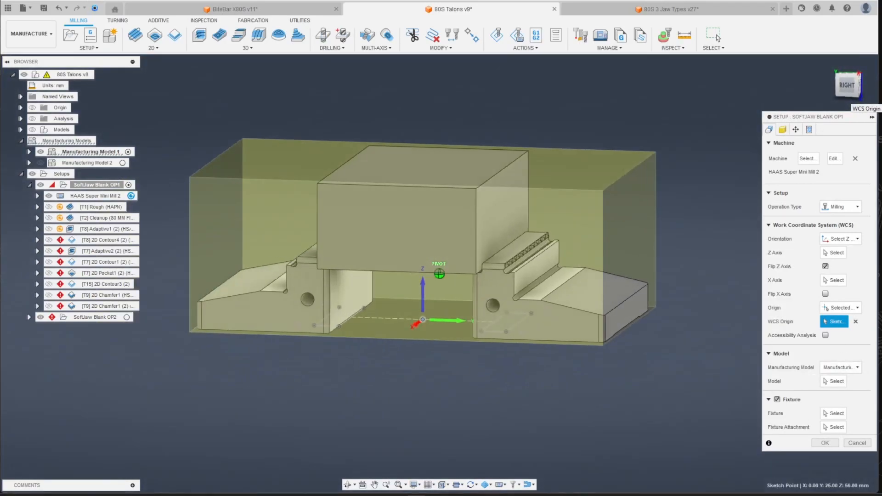
scroll(487, 349, up, 2)
scroll(485, 328, up, 2)
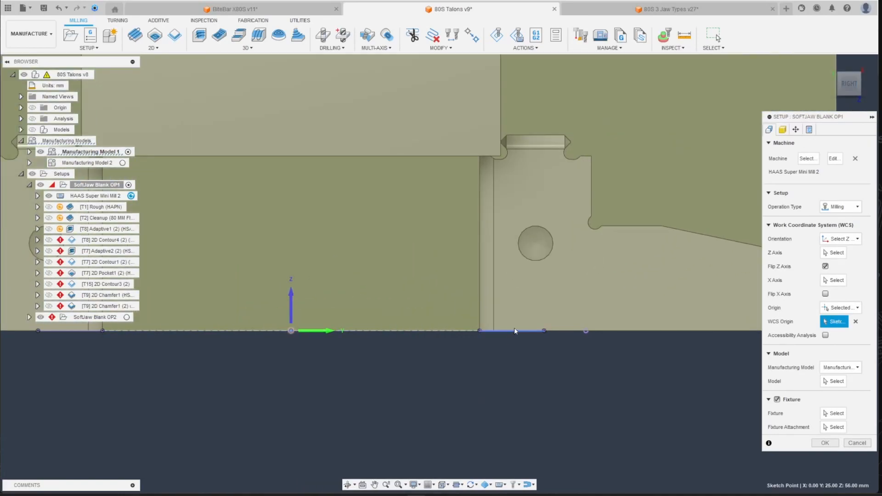
scroll(670, 331, down, 2)
scroll(374, 334, down, 2)
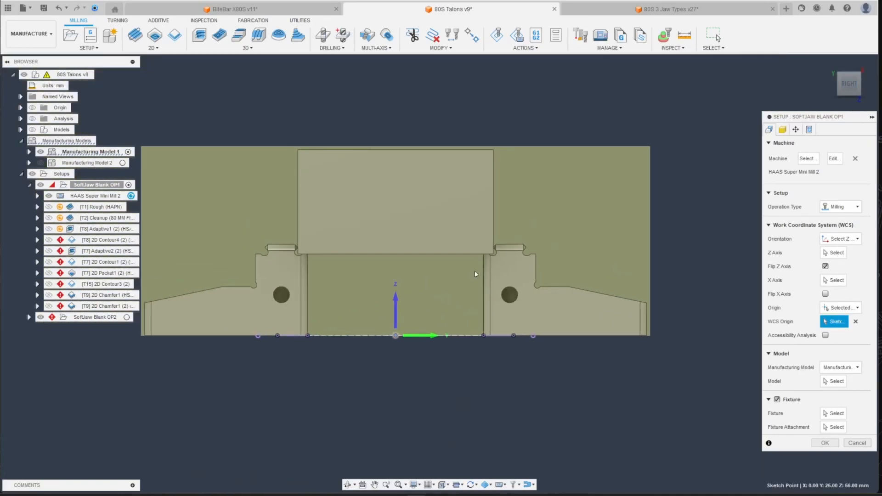
click(844, 75)
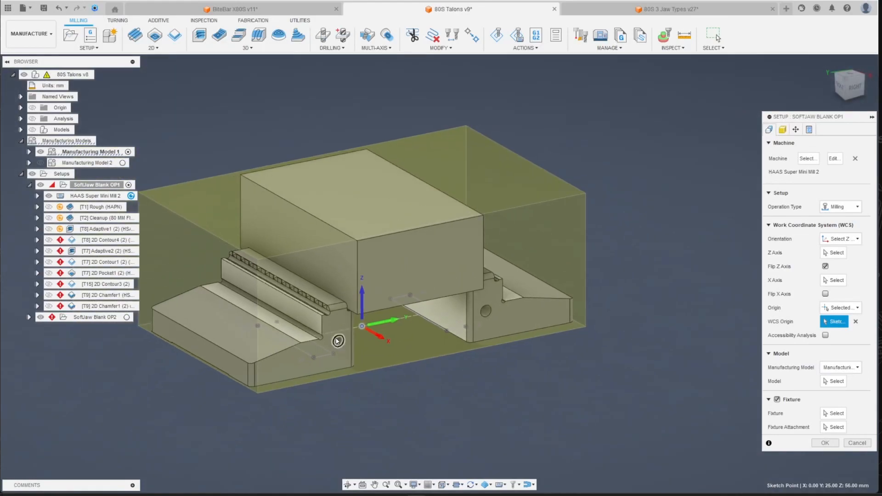
- Select Body8 from Manufacturing Model 1 as the setup's model
click(827, 381)
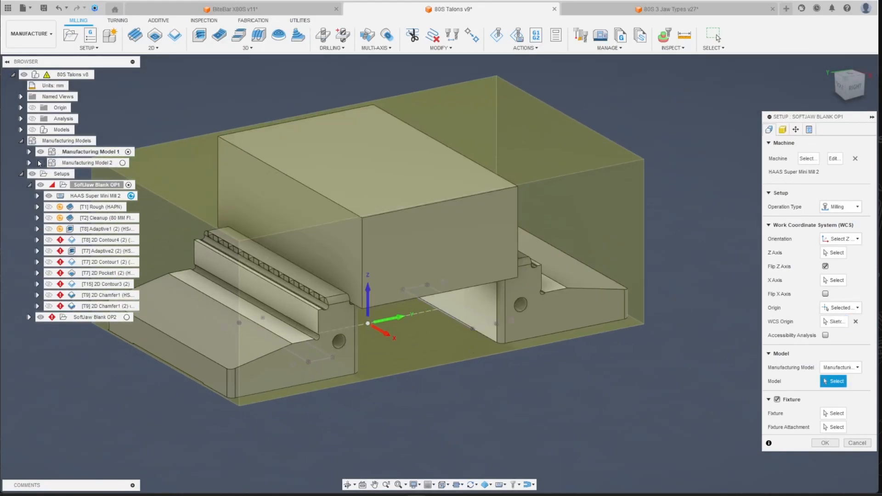
click(28, 152)
click(38, 174)
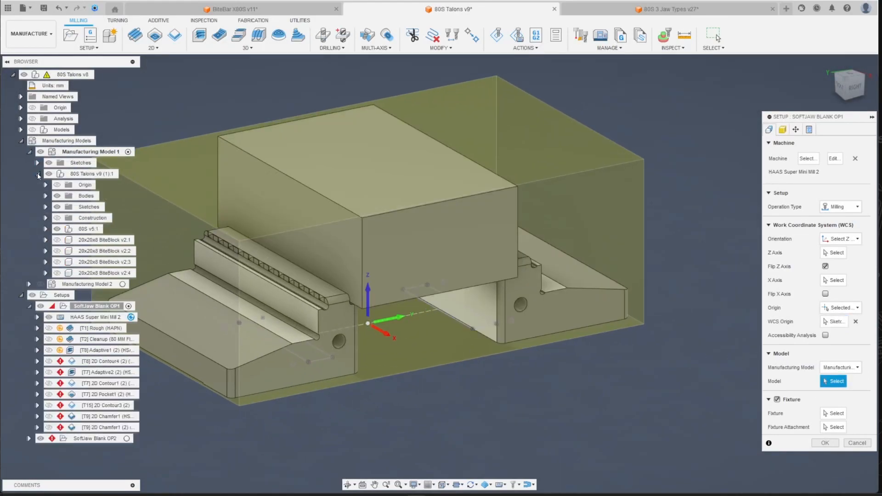
click(45, 196)
click(93, 217)
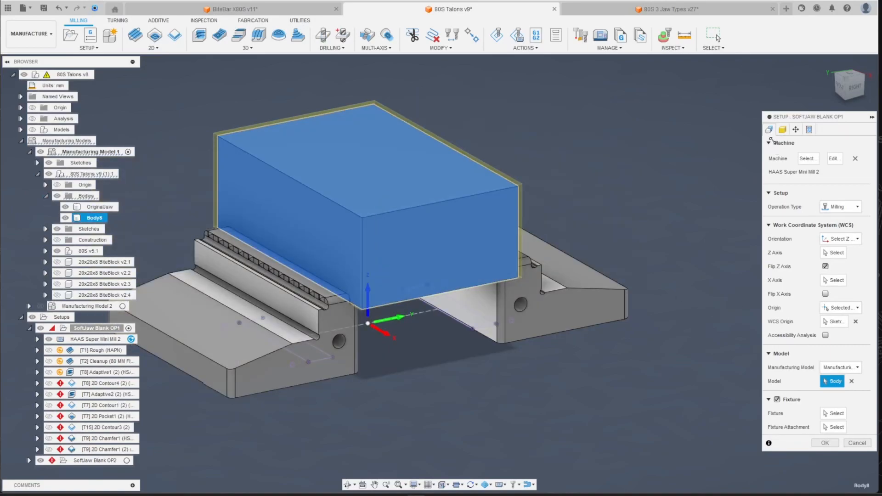
- Use OriginalJaw as the setup's model and define the stock from solid with Body8
click(782, 129)
click(836, 157)
click(832, 230)
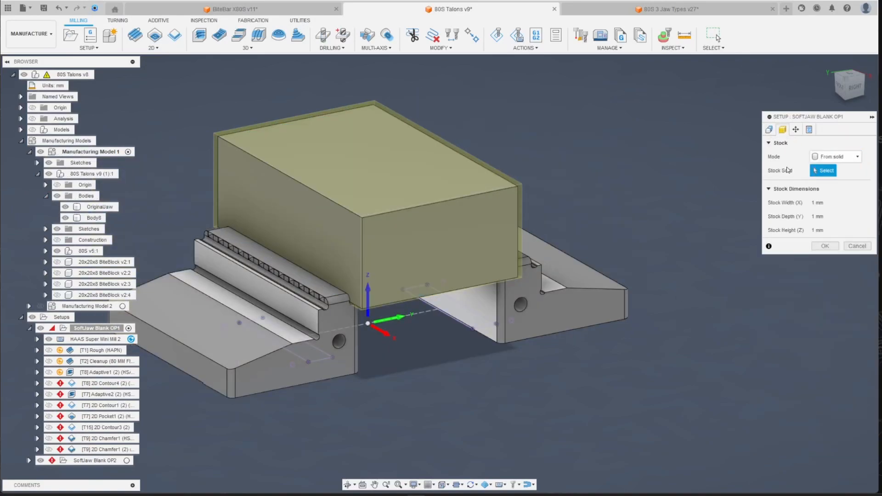
click(769, 130)
click(833, 382)
click(852, 381)
click(88, 208)
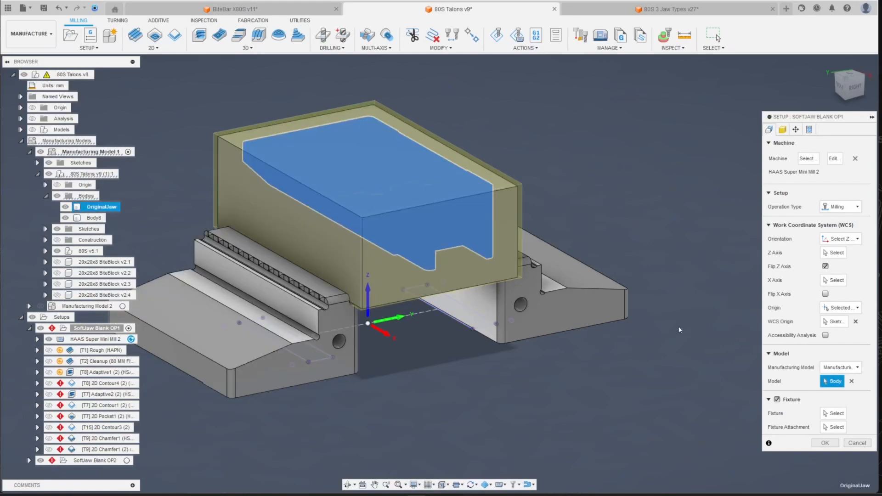
click(783, 130)
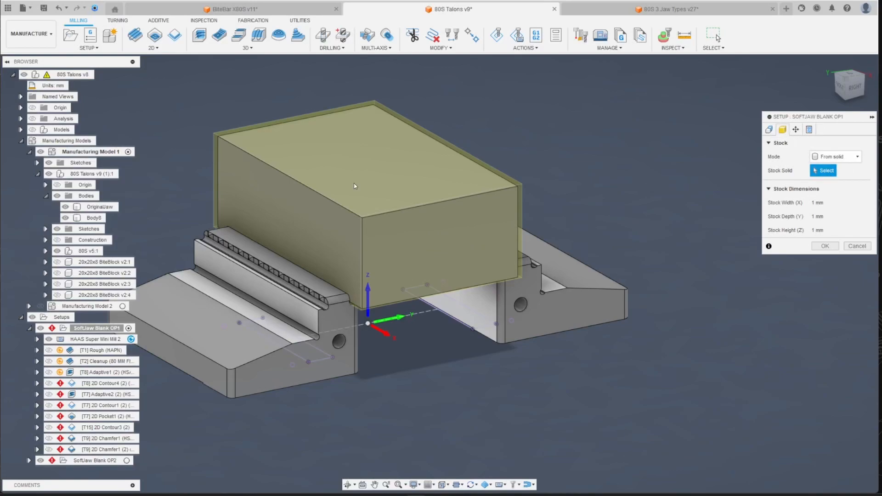
click(85, 218)
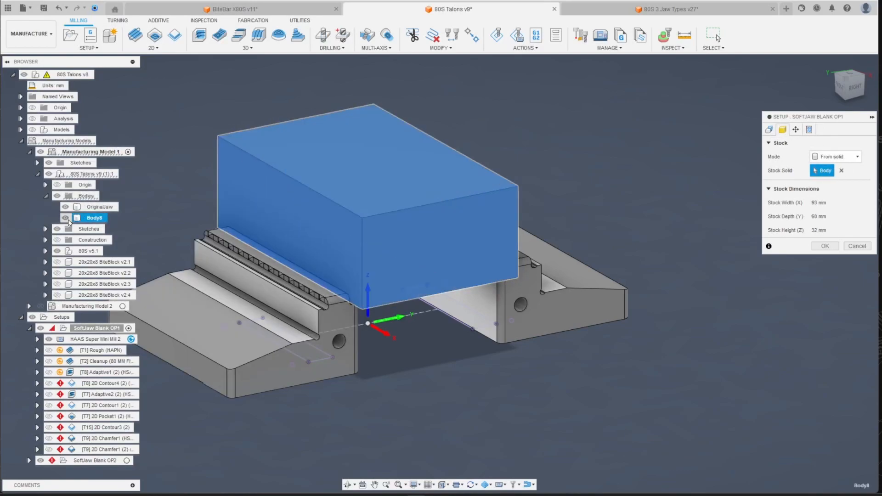
- Hide Body8 and select the two outer jaws as the setup's fixture
click(769, 130)
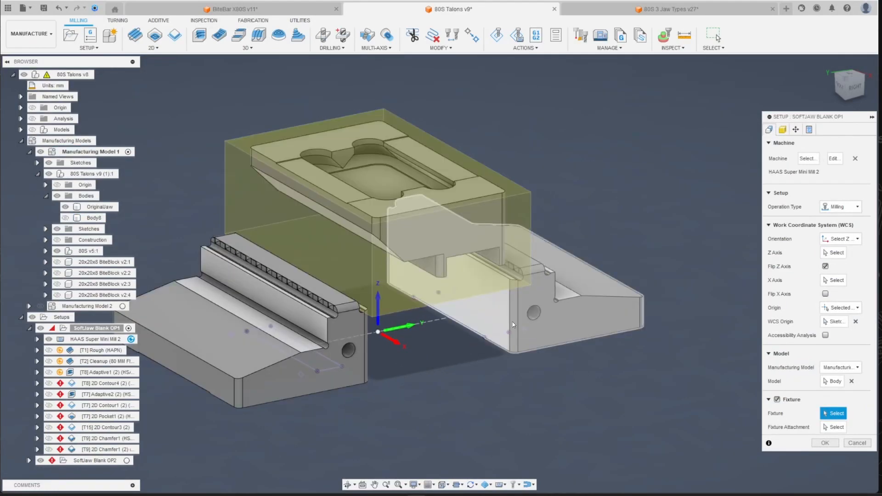
click(512, 322)
click(261, 393)
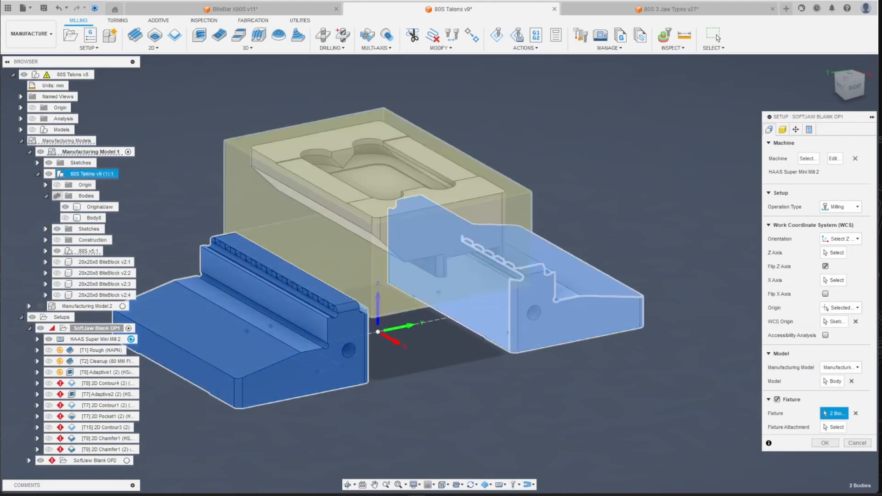
scroll(443, 310, down, 1)
scroll(443, 311, up, 1)
scroll(480, 320, down, 1)
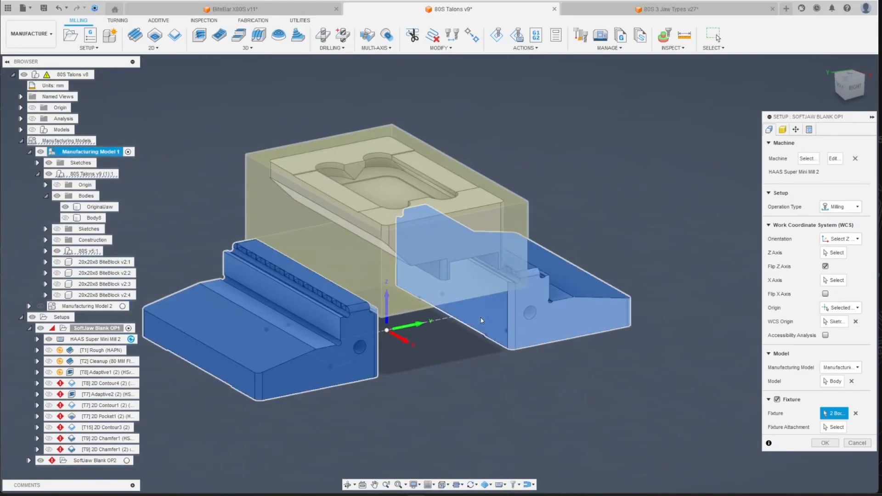
- Review the setup's part position and post-process settings, and accept the SoftJaw Blank OP1 setup
click(808, 131)
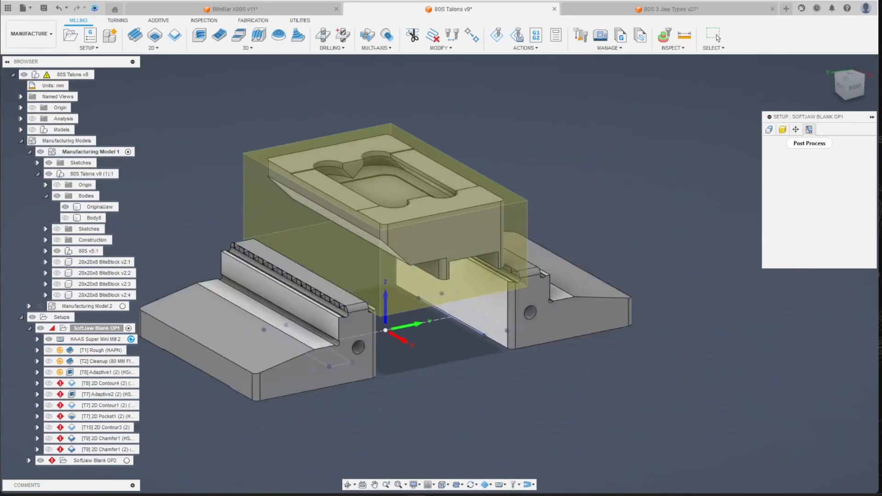
click(796, 130)
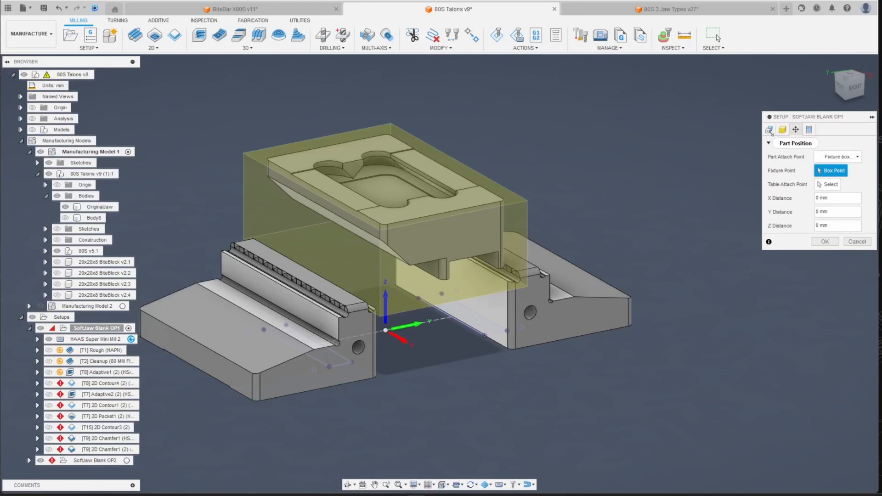
click(810, 130)
text(54)
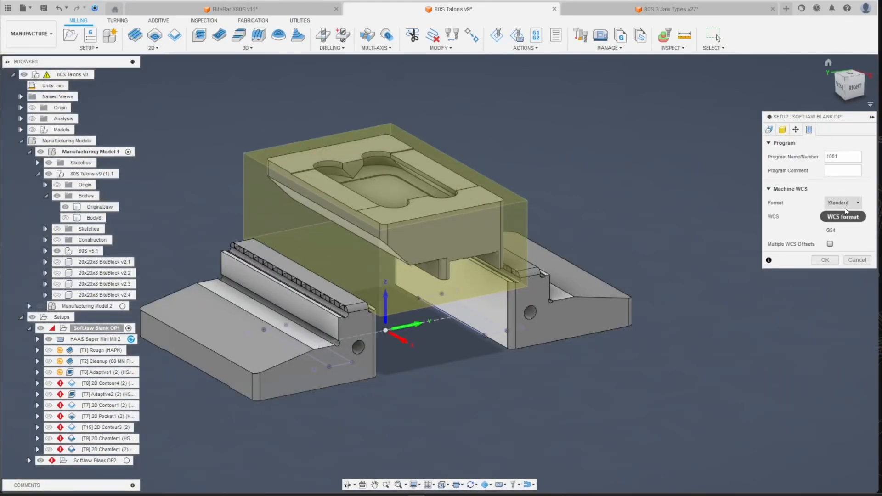
click(797, 130)
click(782, 130)
click(774, 130)
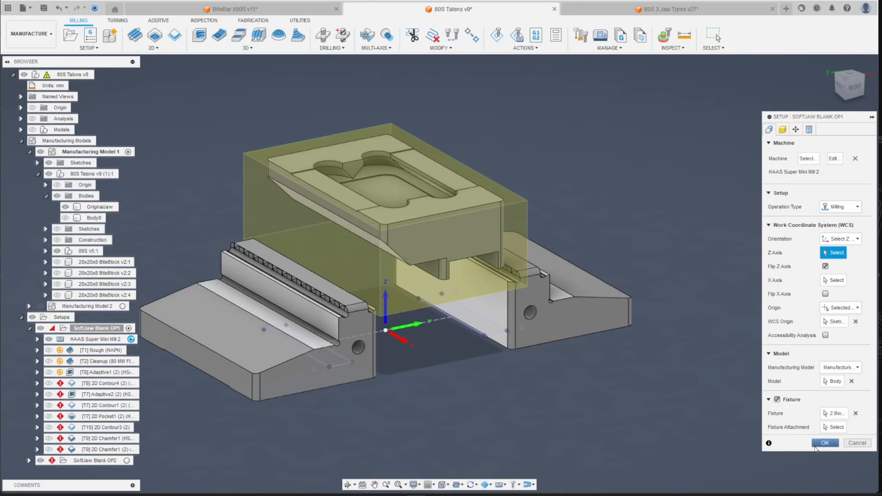
- Regenerate the SoftJaw Blank OP1 toolpaths and display the T1 Rough toolpath on the stock
scroll(295, 323, down, 2)
scroll(513, 330, up, 3)
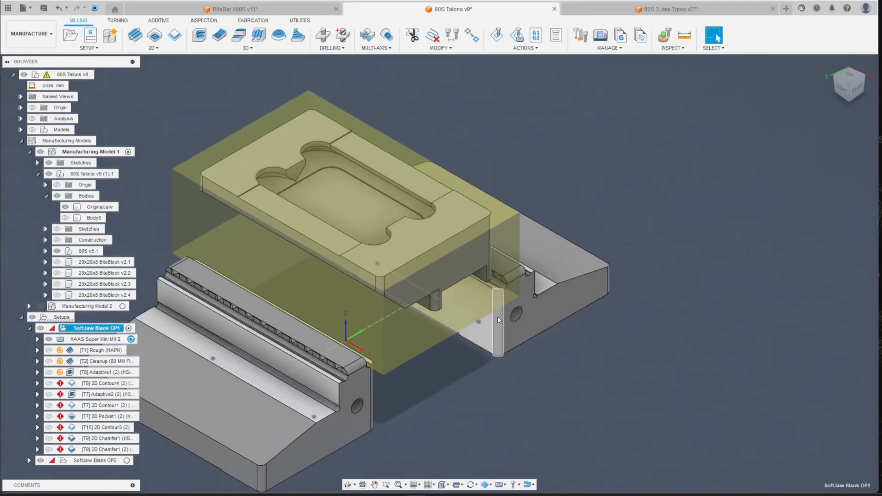
mouse_move(56, 331)
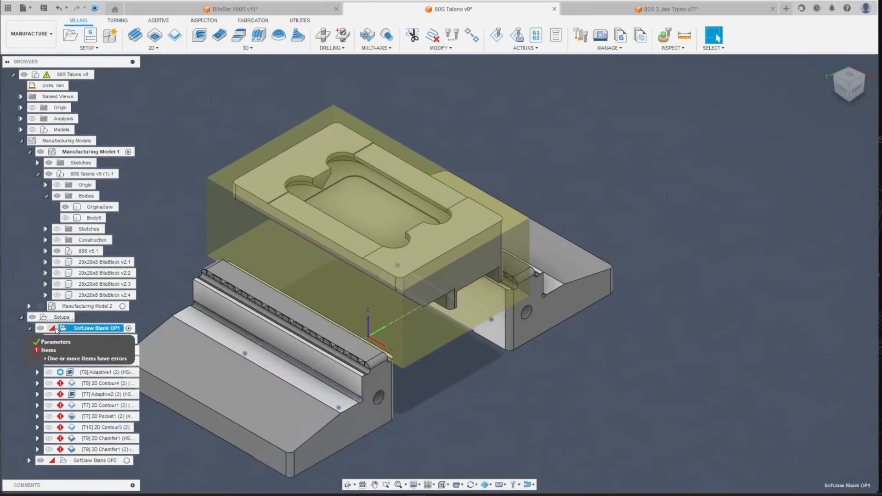
scroll(230, 345, down, 2)
scroll(276, 339, up, 3)
scroll(282, 338, down, 2)
scroll(239, 336, up, 2)
scroll(333, 336, down, 3)
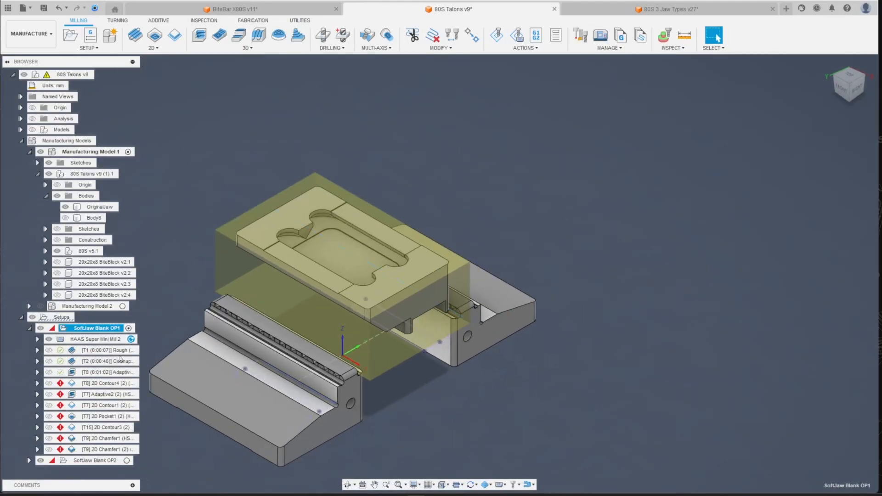
scroll(184, 348, up, 1)
click(107, 350)
scroll(343, 271, up, 2)
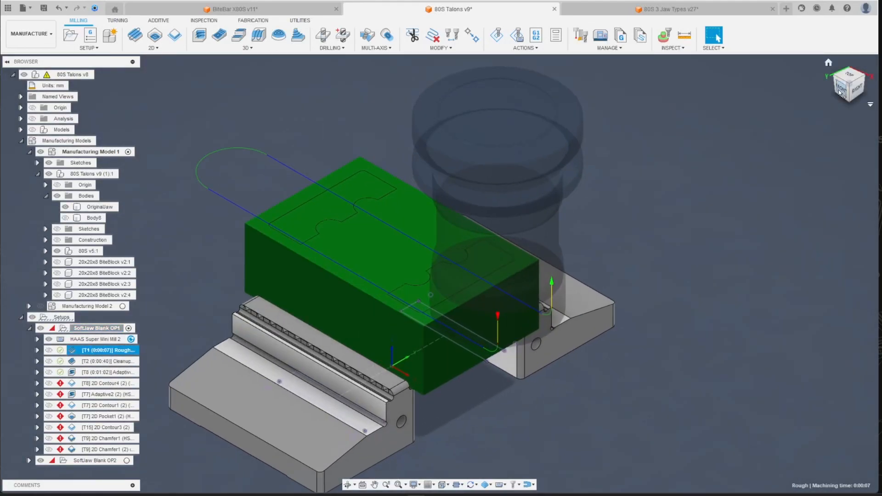
- Examine the T1 Rough toolpath on the stock, then display the T2 Cleanup toolpath and check its pass and tool position
drag(850, 87, 852, 69)
scroll(413, 255, down, 3)
scroll(404, 266, up, 2)
scroll(398, 278, down, 1)
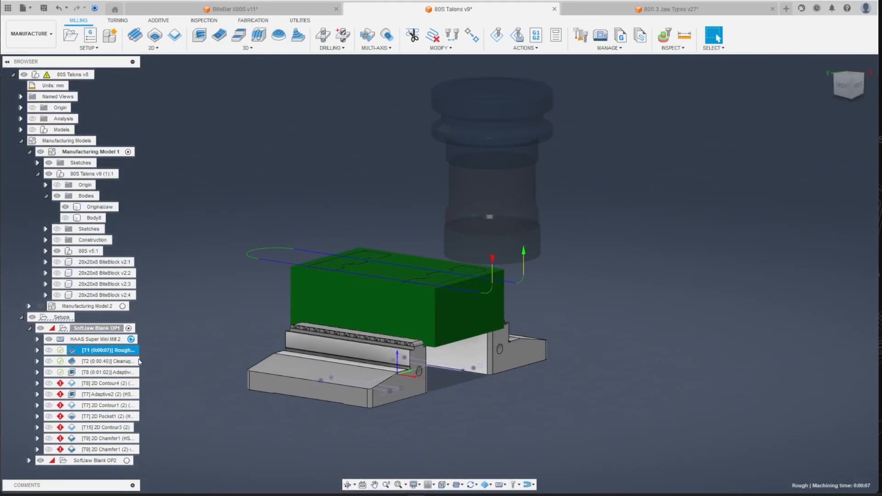
click(108, 361)
scroll(437, 249, up, 1)
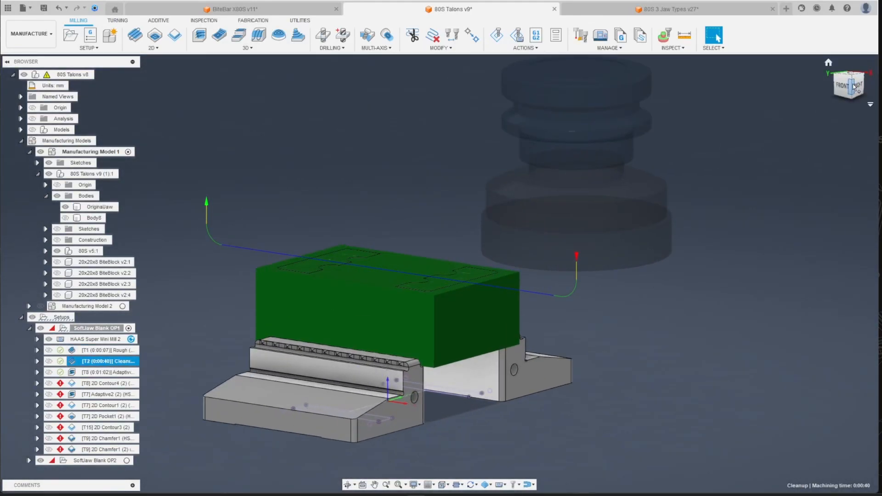
scroll(555, 265, down, 2)
scroll(555, 265, up, 1)
middle_drag(473, 286, 553, 260)
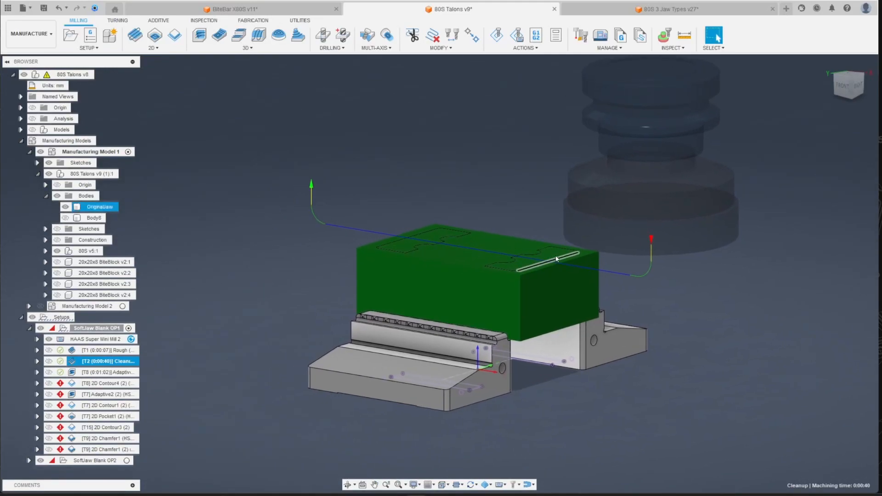
scroll(706, 250, up, 1)
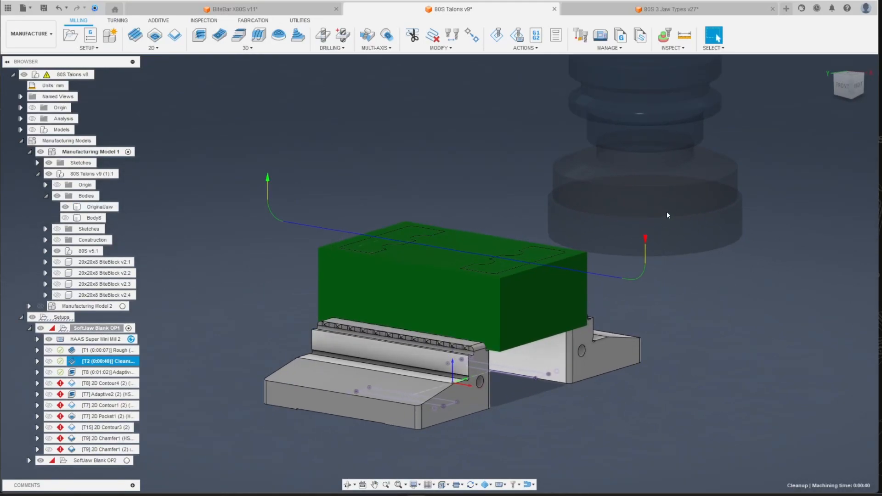
scroll(546, 268, down, 2)
scroll(533, 270, up, 2)
drag(848, 87, 853, 100)
scroll(486, 284, down, 2)
scroll(481, 281, up, 2)
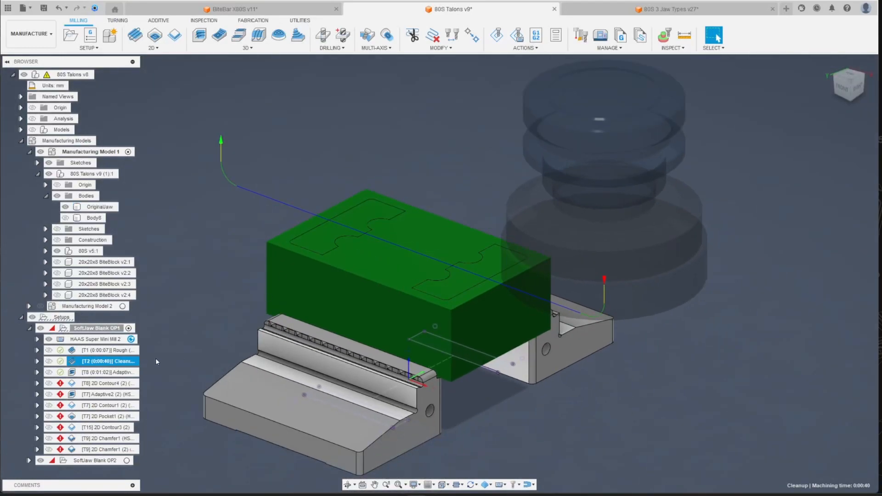
- Display the T8 Adaptive1 toolpath and inspect the material it clears around the soft jaw
click(114, 372)
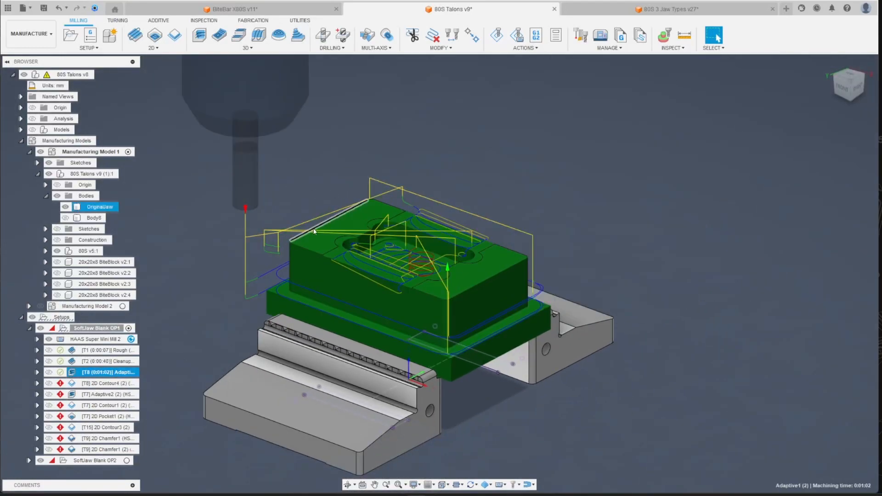
scroll(377, 257, up, 1)
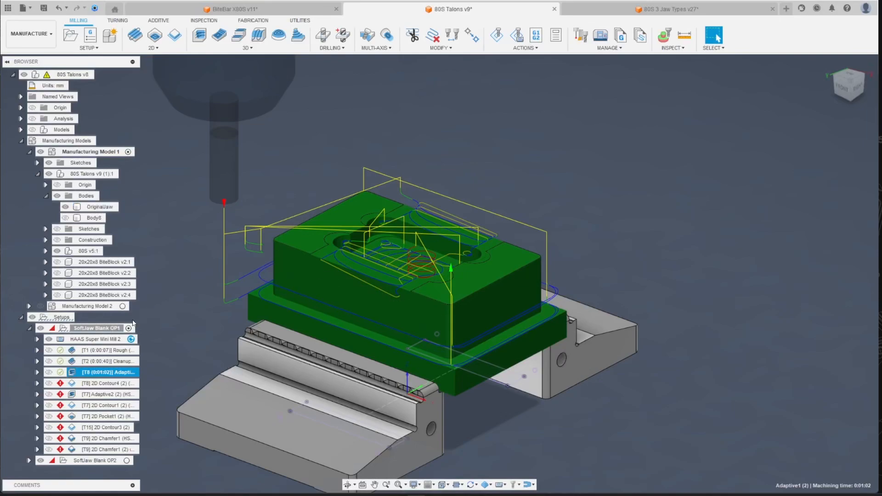
scroll(443, 257, up, 1)
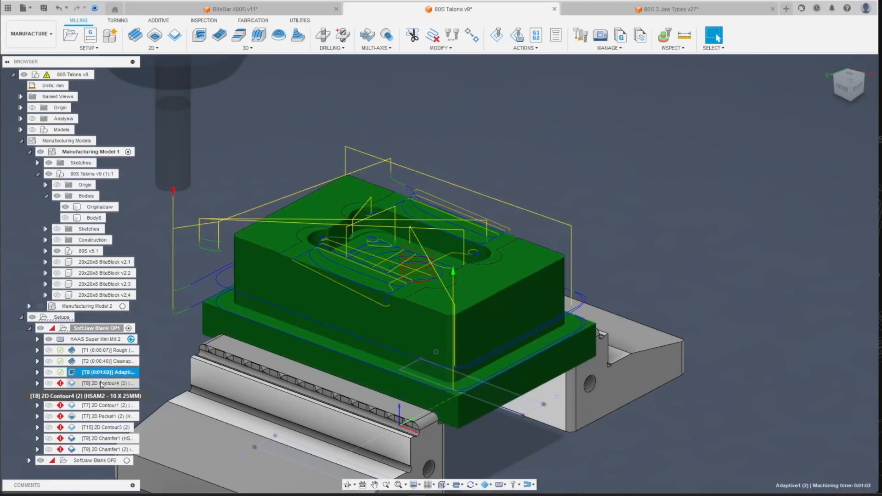
- Use the pocket's floor outline as the contour for T8 2D Contour4 and accept the operation
right_click(102, 384)
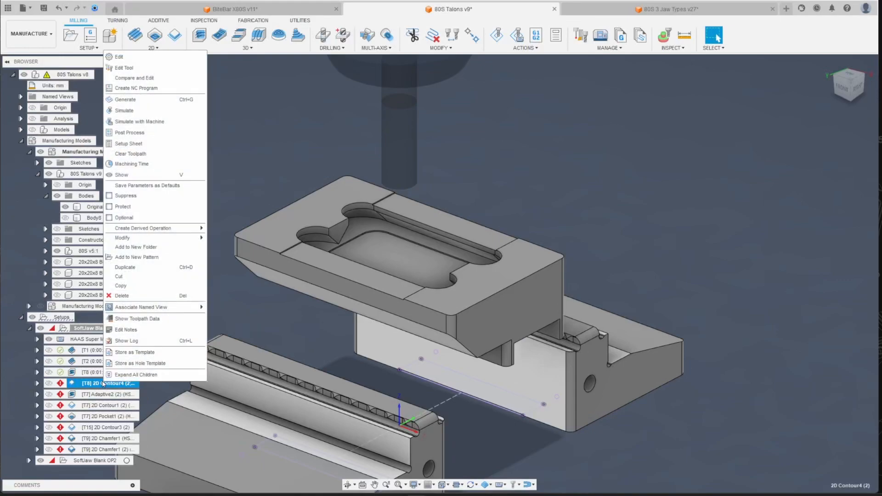
click(119, 56)
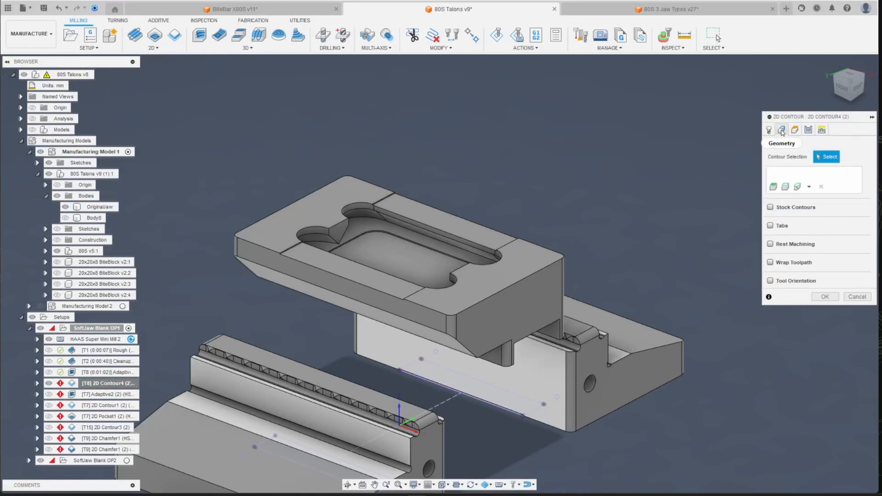
scroll(417, 245, up, 3)
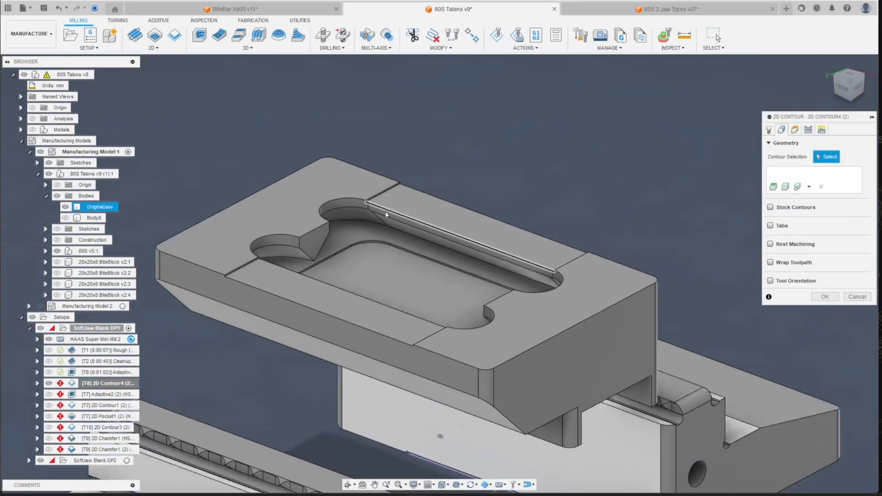
click(386, 244)
click(816, 298)
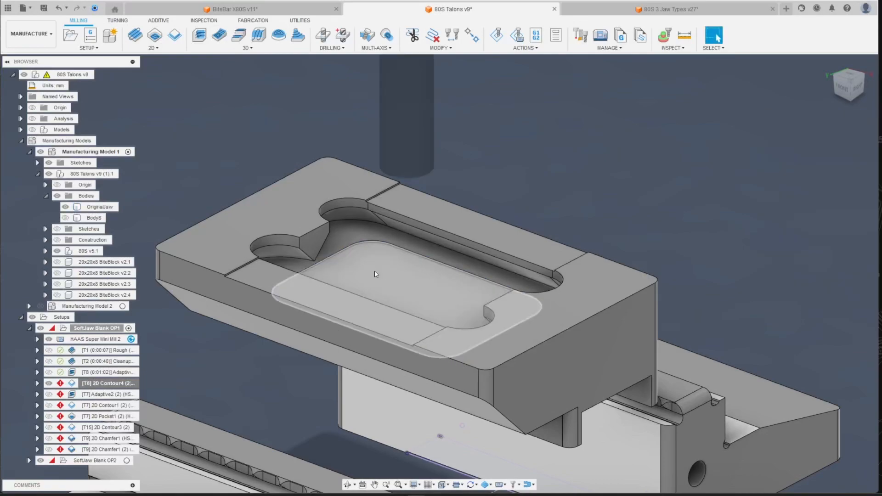
scroll(413, 271, down, 2)
drag(846, 92, 845, 81)
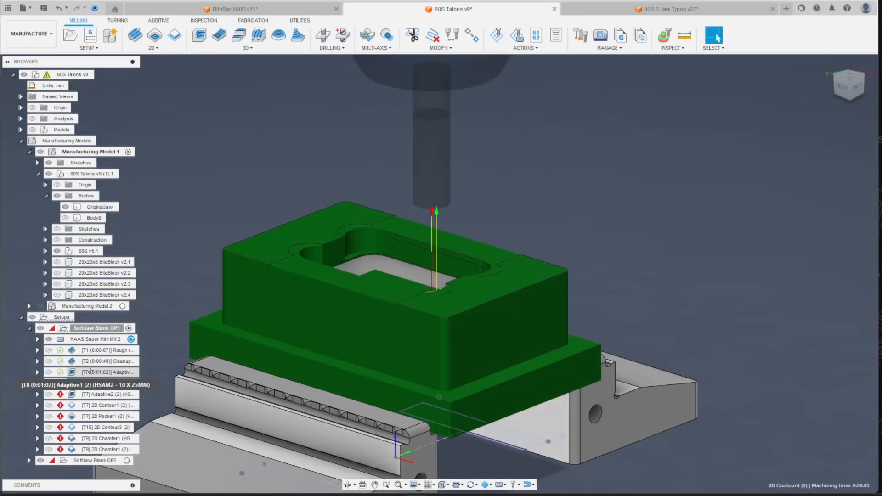
- Replace T8 2D Contour4's contour selection with a silhouette of the setup model and accept the operation
right_click(98, 383)
click(107, 56)
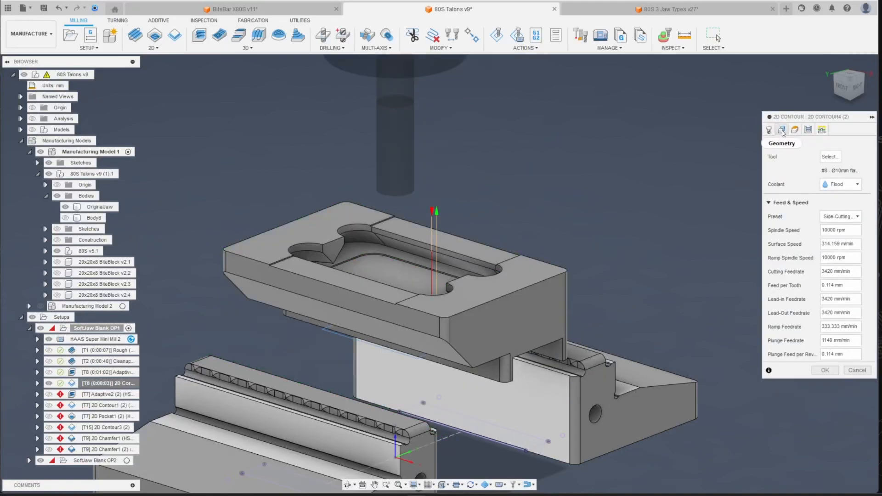
click(782, 131)
click(821, 187)
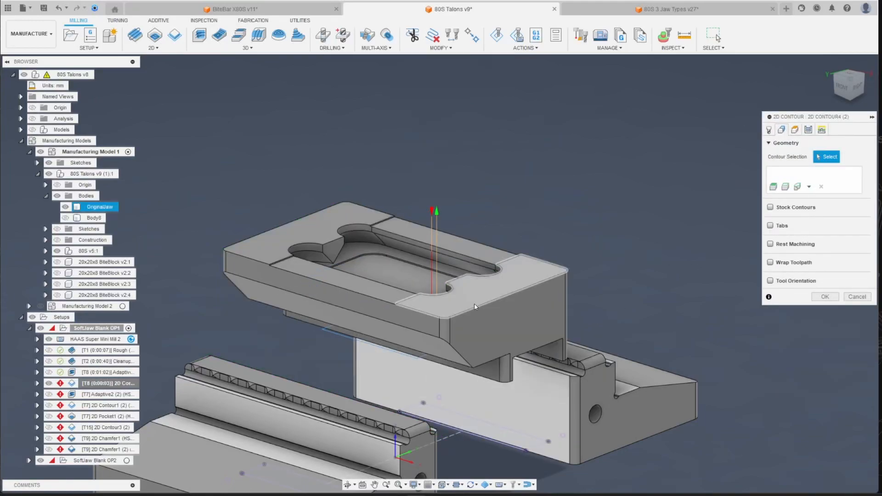
click(797, 187)
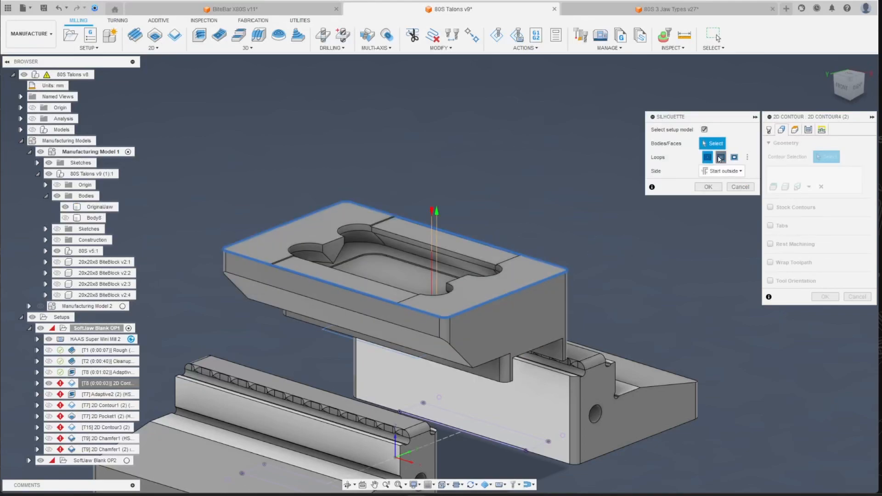
click(708, 186)
click(826, 297)
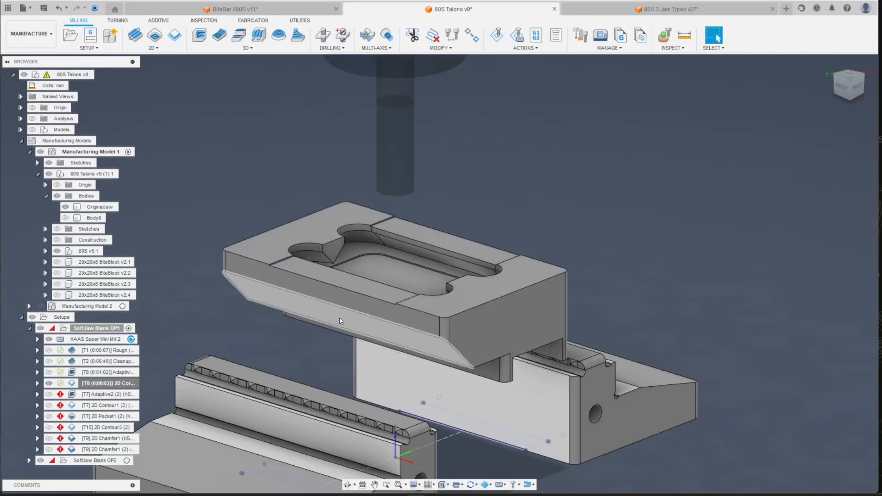
drag(844, 89, 821, 90)
right_click(101, 372)
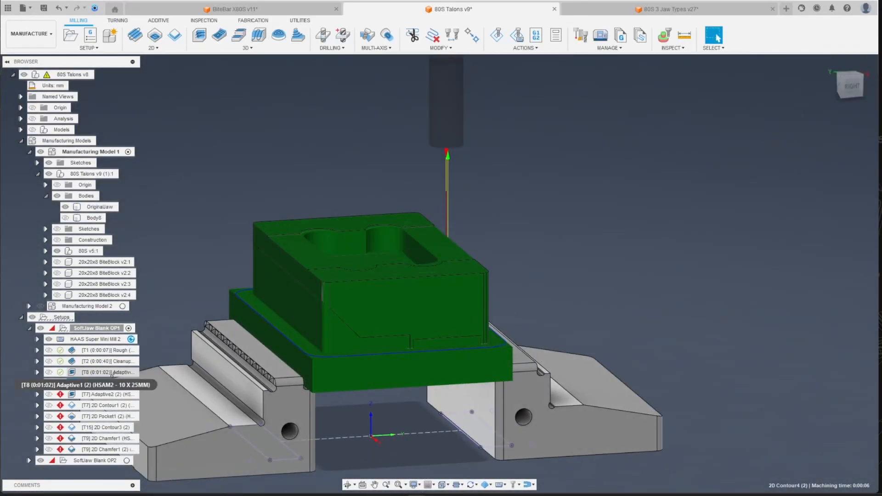
click(161, 61)
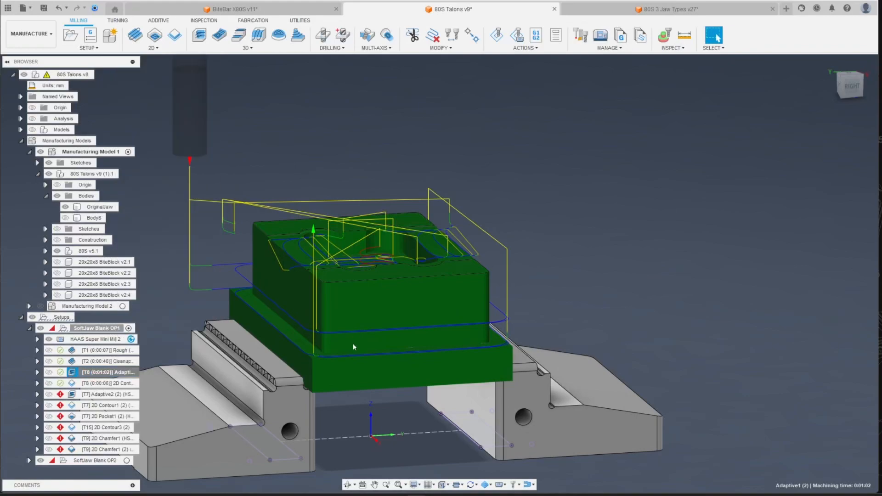
click(858, 389)
- Display the T8 2D Contour4 toolpath and inspect its depth against the stock and fixture jaws from the right side
click(108, 383)
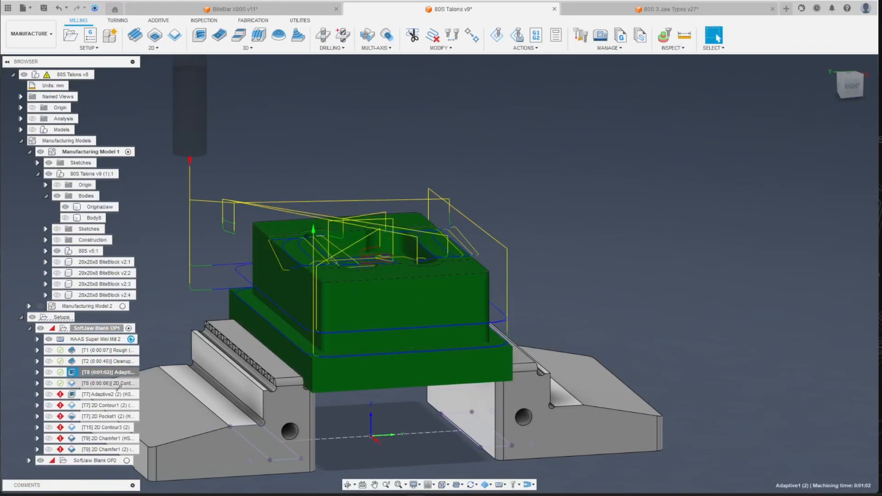
scroll(541, 317, up, 2)
click(851, 87)
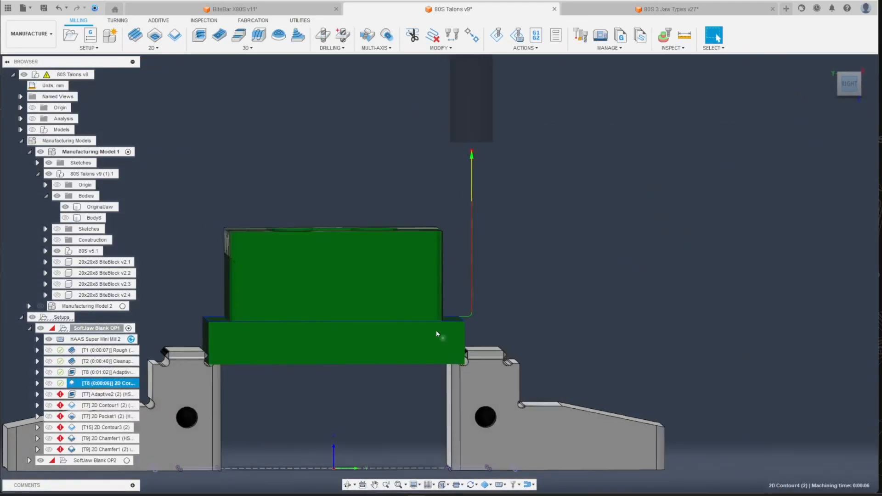
scroll(446, 325, up, 3)
scroll(446, 346, down, 2)
scroll(451, 347, down, 2)
shift+middle_drag(404, 234, 455, 271)
- Reference T8 Adaptive1's bottom height to Model bottom, adjust its offset, and accept to regenerate the toolpath
right_click(110, 373)
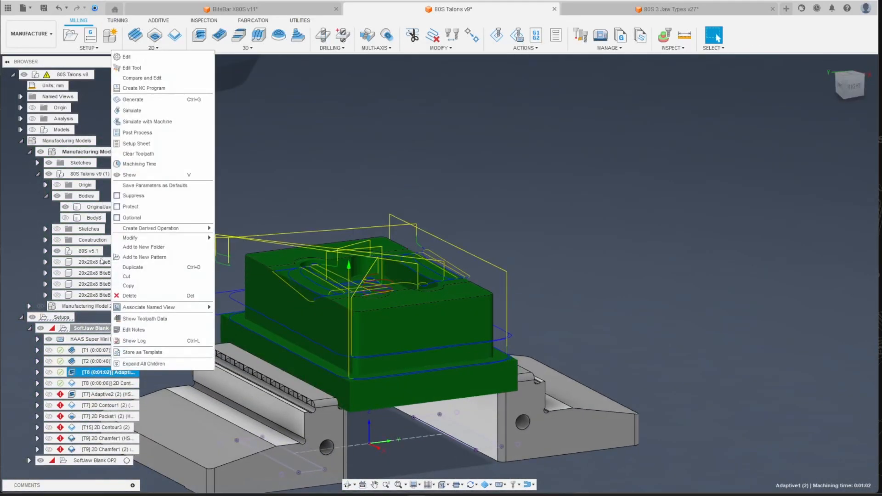
click(142, 56)
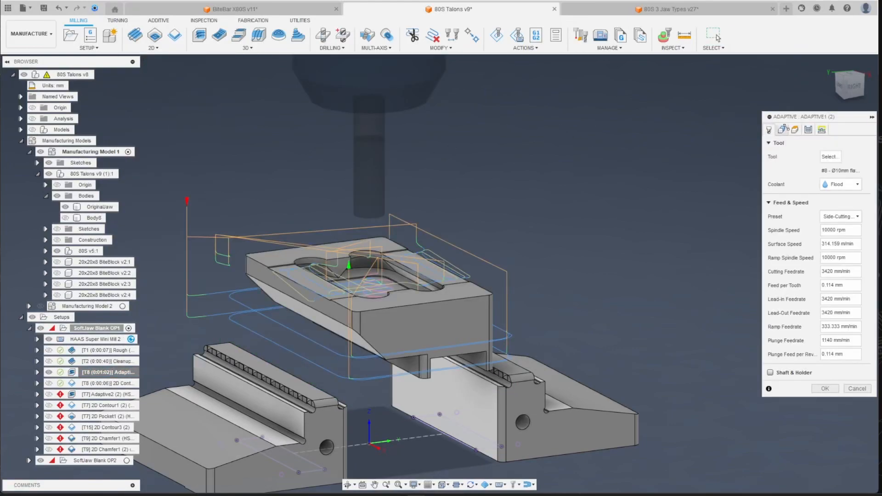
click(809, 132)
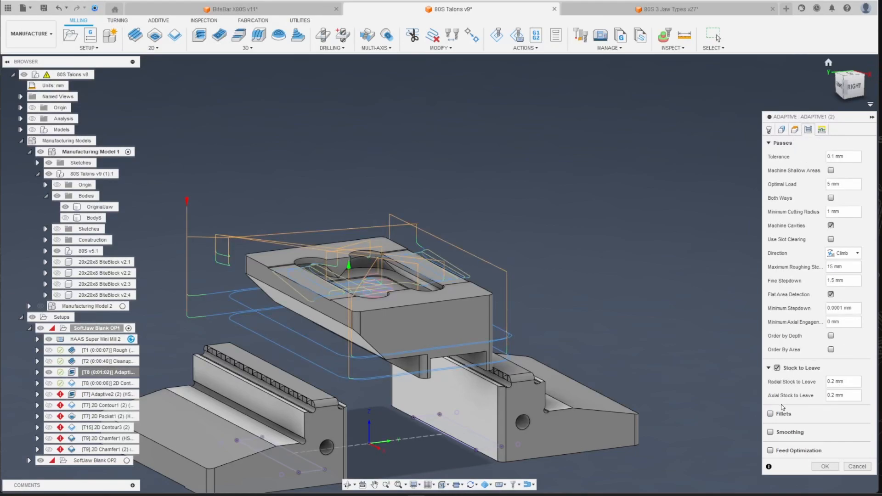
click(796, 130)
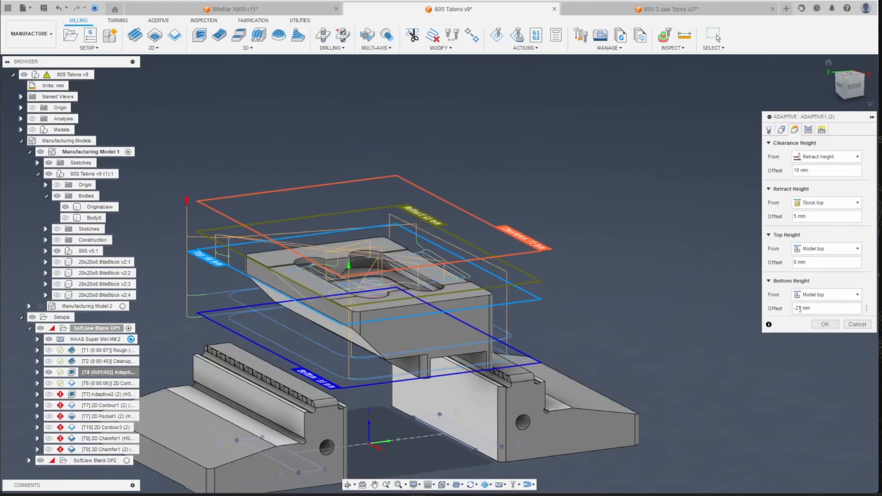
click(823, 299)
click(823, 298)
click(821, 297)
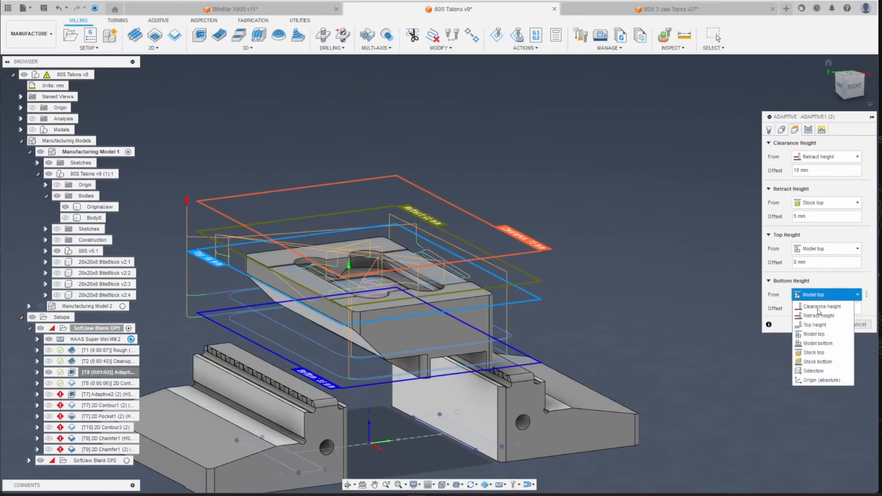
click(823, 344)
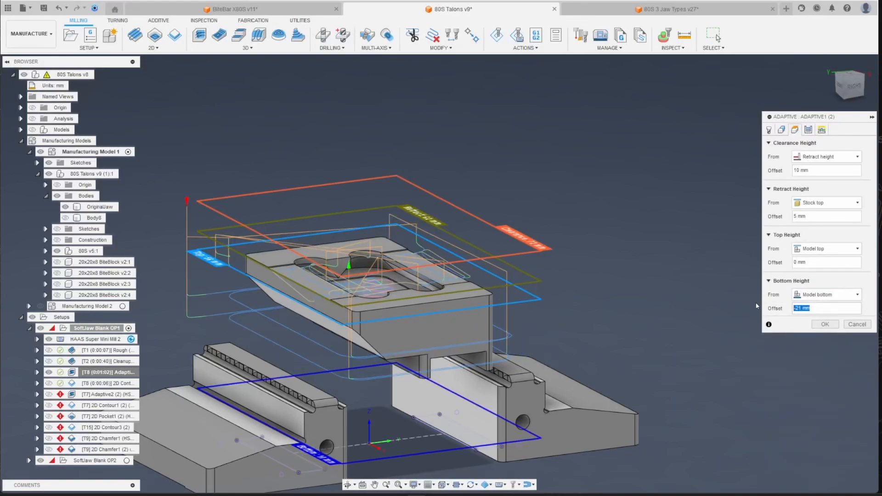
key(Return)
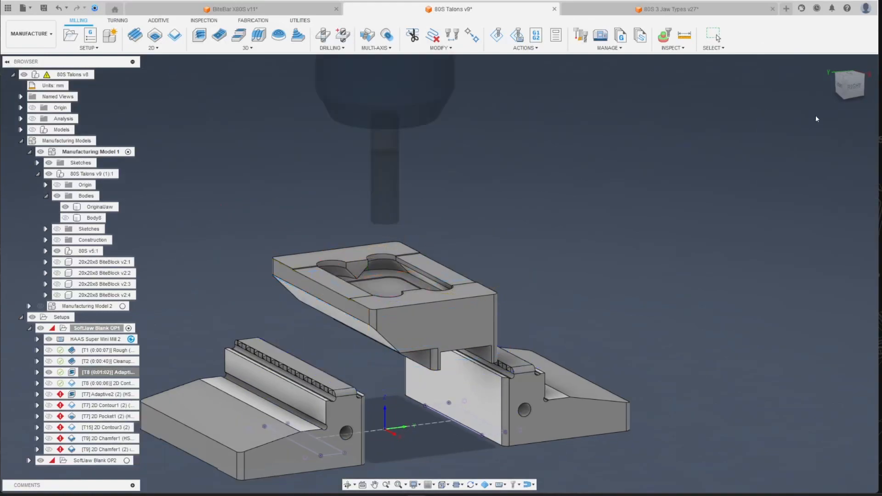
scroll(329, 354, up, 3)
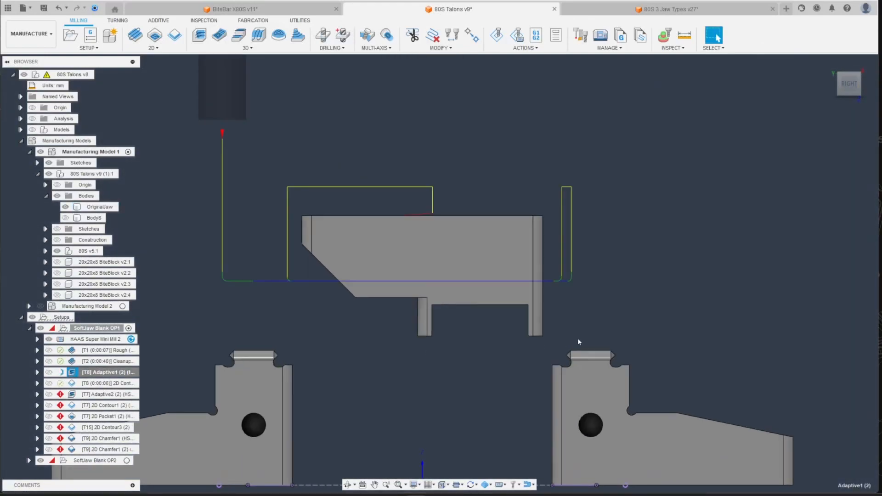
scroll(561, 340, up, 2)
scroll(561, 338, down, 2)
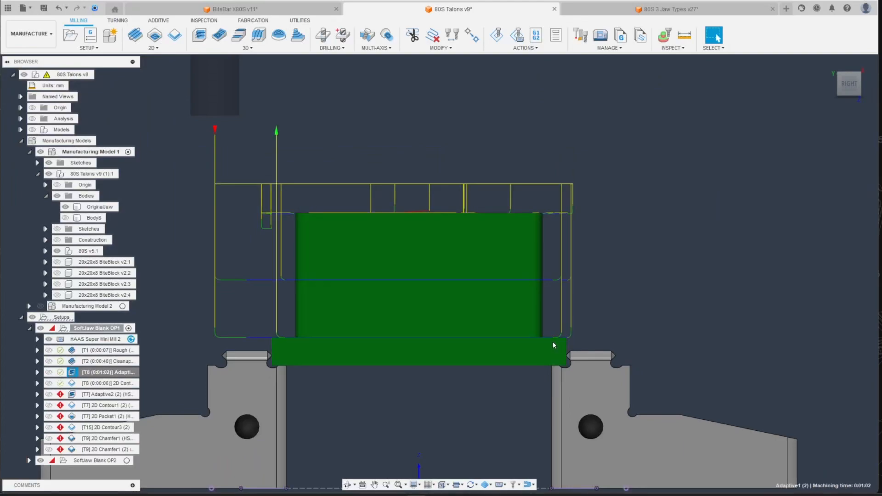
- Set T8 2D Contour4's bottom height to Model bottom with a -0.5 mm offset and accept the operation
right_click(92, 382)
click(105, 57)
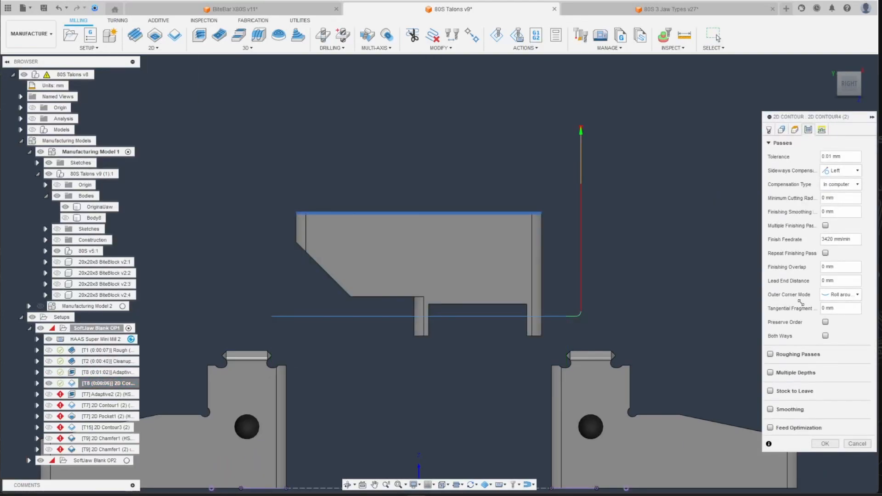
click(795, 129)
click(827, 341)
click(814, 389)
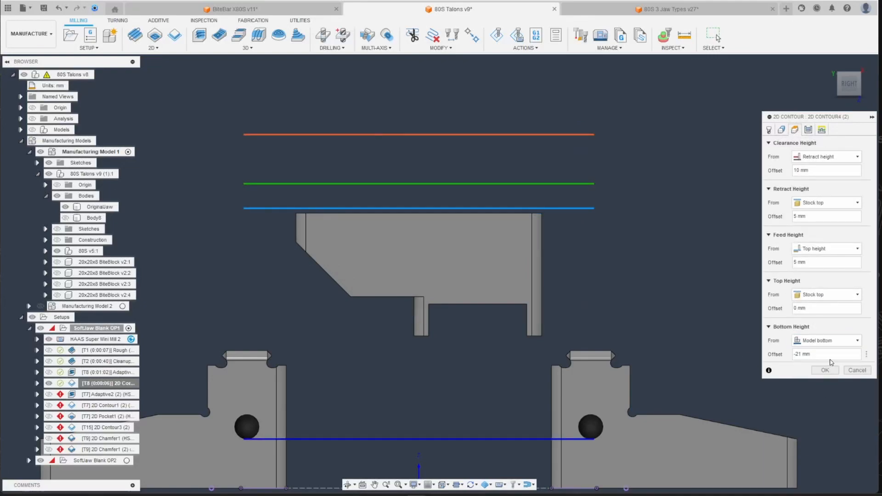
key(Tab)
text(-0.5)
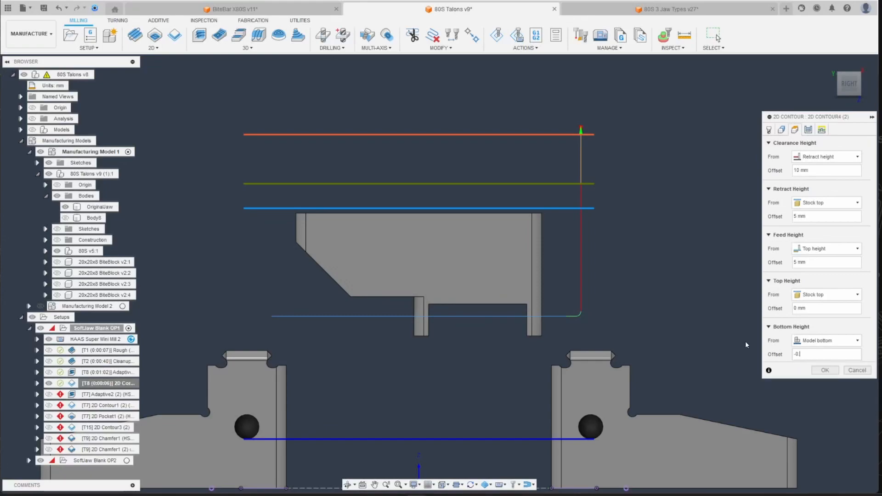
key(Return)
scroll(627, 322, down, 1)
scroll(626, 323, down, 1)
shift+middle_drag(377, 221, 460, 271)
scroll(572, 363, up, 2)
middle_drag(573, 366, 528, 353)
scroll(527, 353, down, 1)
scroll(527, 353, up, 1)
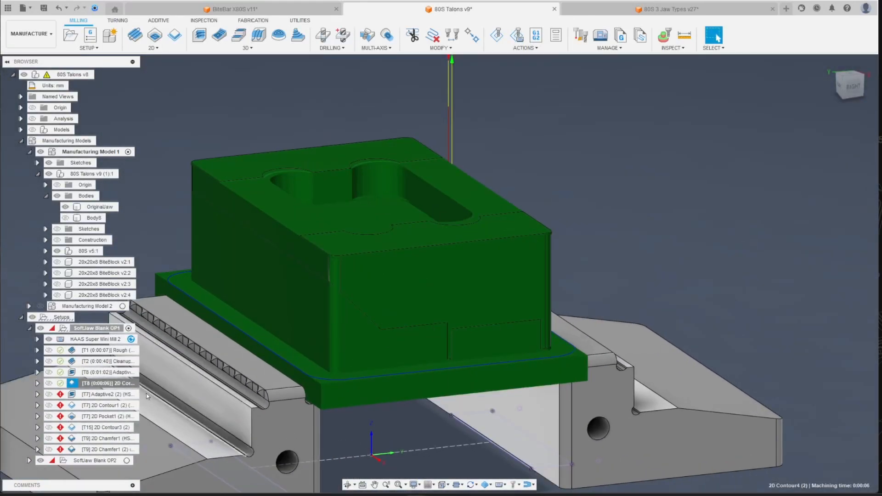
- Edit T7 Adaptive2, reference its top height to the upper end face of the jaw, and accept the operation
click(107, 394)
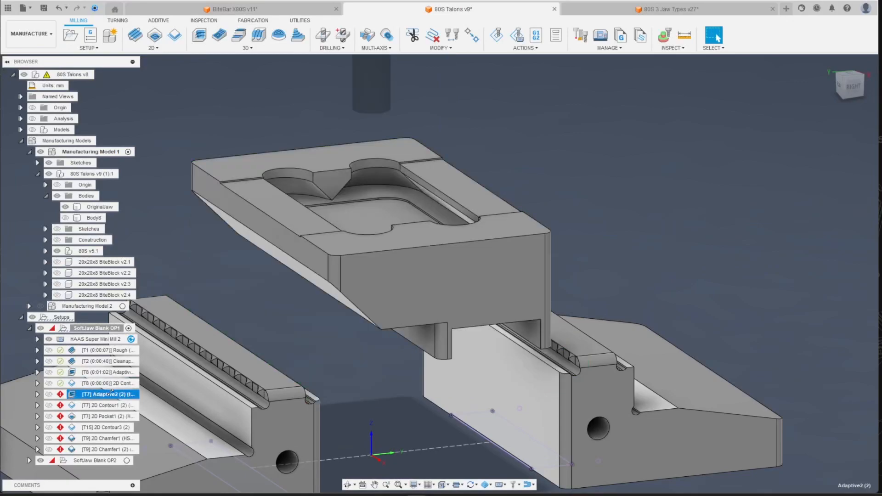
mouse_move(65, 391)
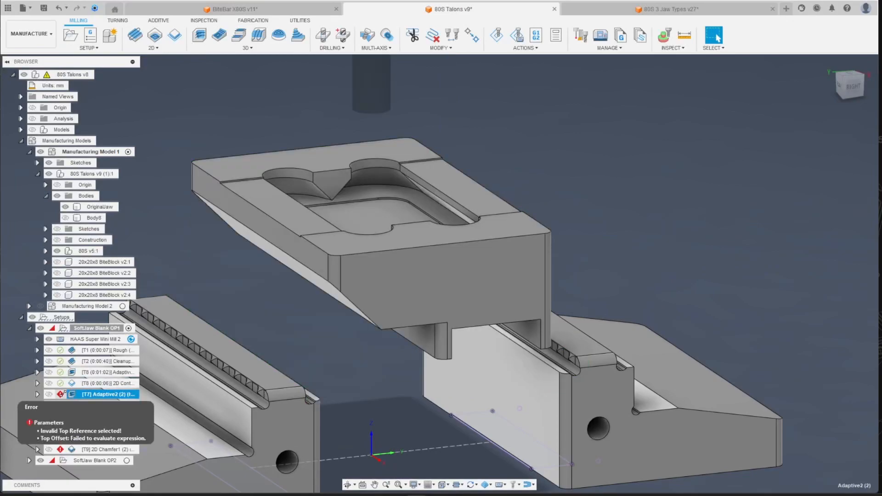
right_click(72, 394)
click(88, 201)
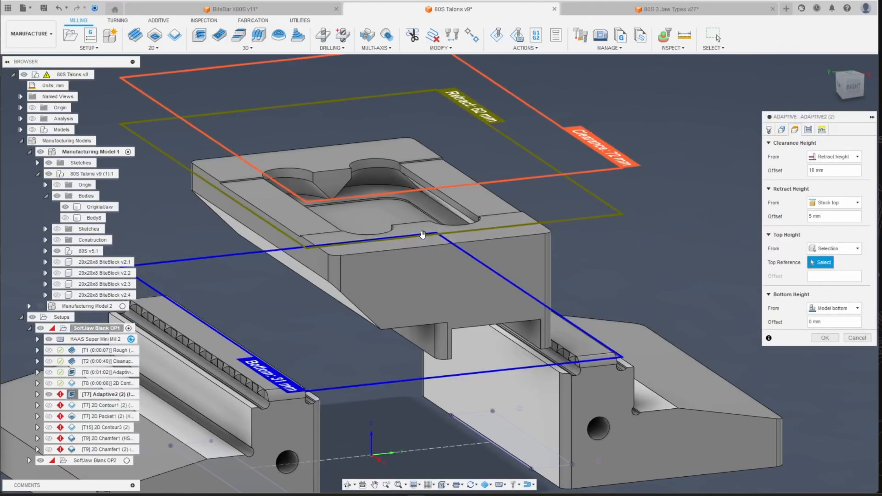
click(528, 235)
click(824, 337)
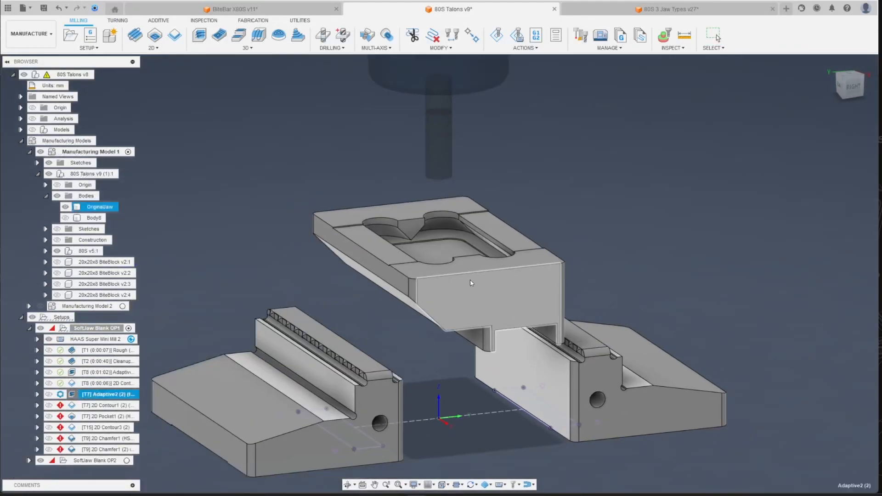
- Compare the T7 Adaptive2 and T8 Adaptive1 toolpaths, set Adaptive2's top height offset to 0 mm, and accept
drag(845, 87, 875, 108)
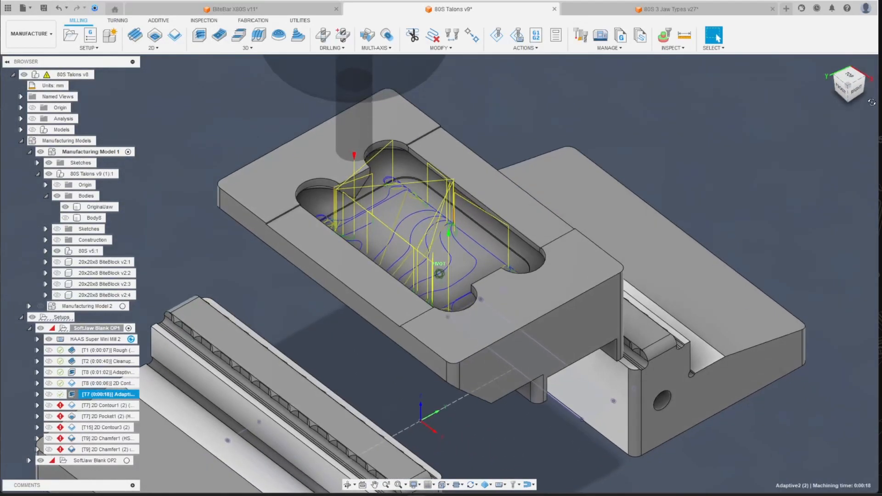
scroll(387, 310, down, 2)
scroll(388, 310, up, 2)
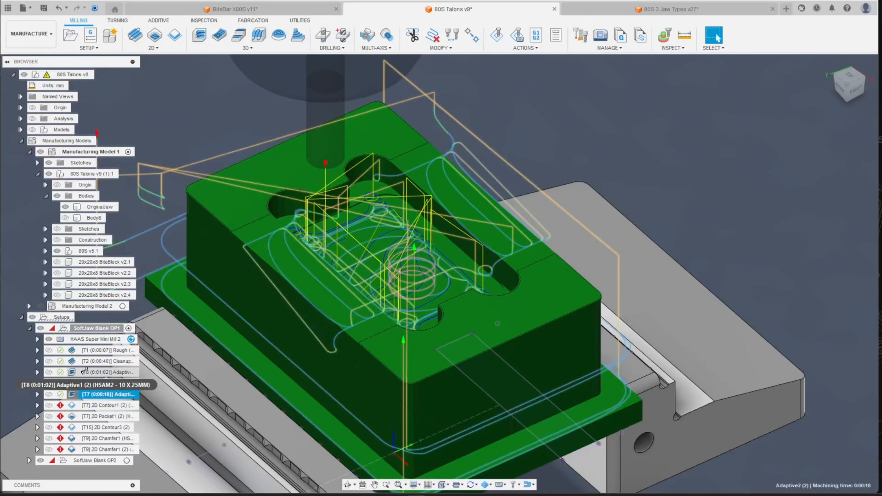
scroll(530, 239, down, 2)
scroll(529, 239, up, 2)
scroll(404, 161, down, 1)
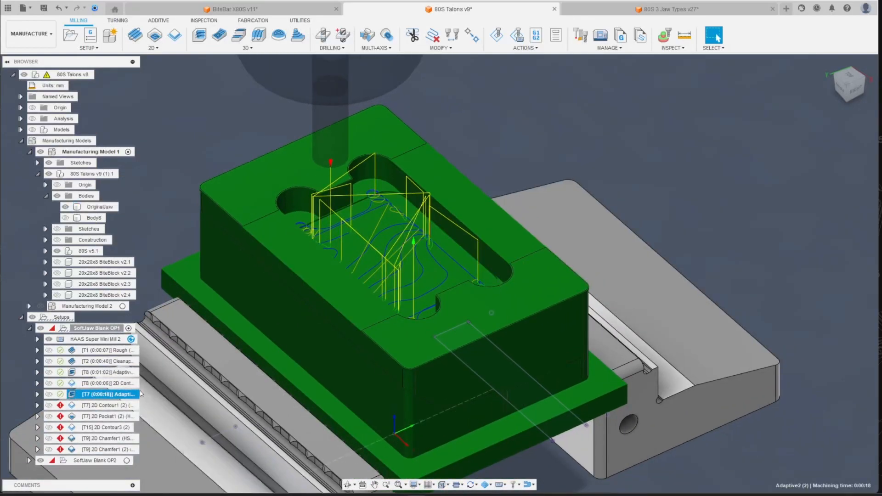
right_click(116, 394)
click(146, 84)
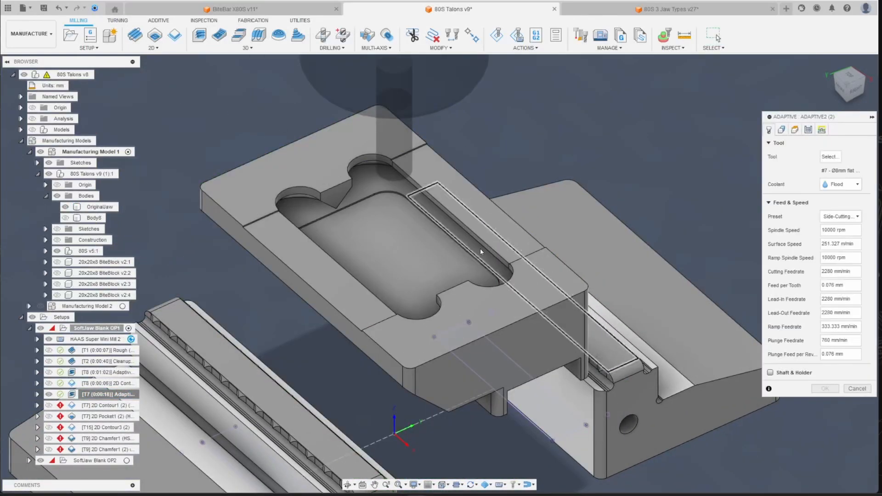
drag(845, 90, 844, 83)
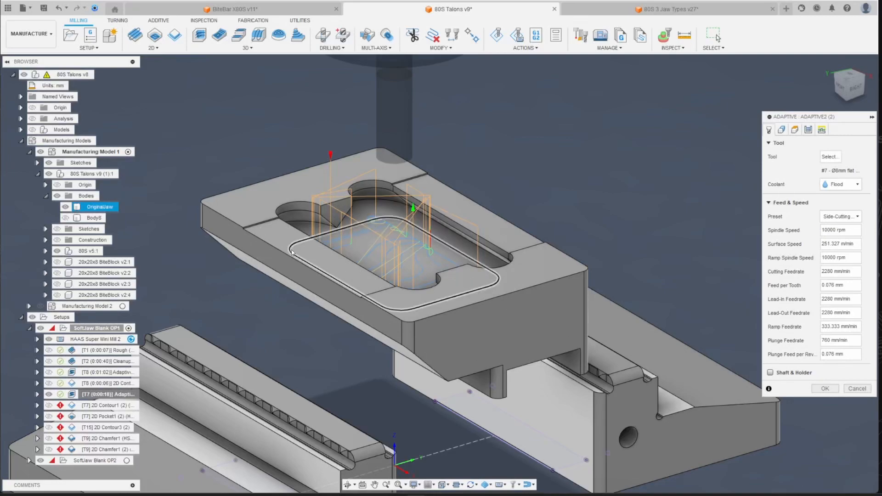
click(797, 130)
scroll(469, 272, up, 8)
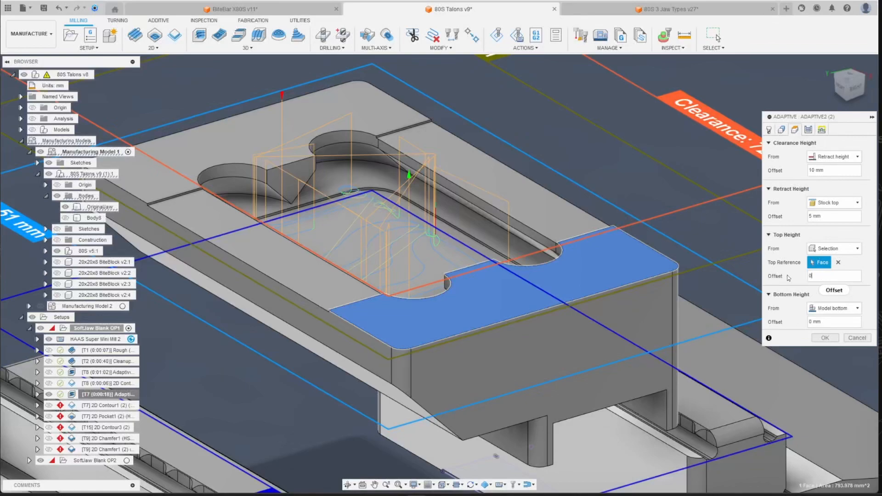
key(Return)
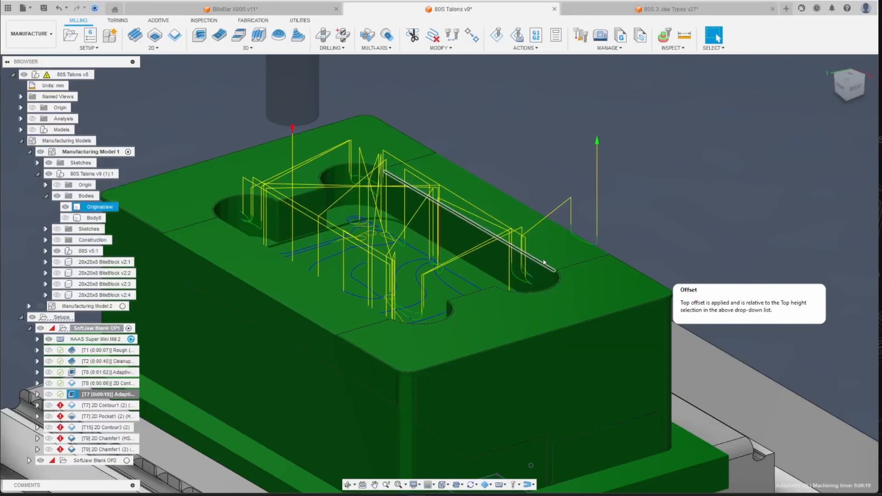
- Check the T7 Adaptive2 toolpath from the side, readjust its top height offset, and accept to regenerate it
click(860, 87)
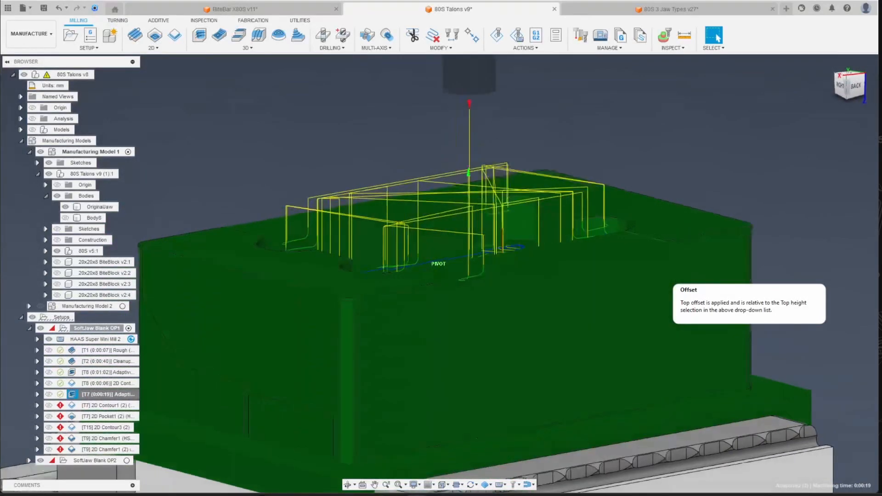
scroll(460, 299, up, 3)
scroll(452, 296, down, 3)
mouse_move(440, 273)
shift+middle_down()
mouse_move(448, 292)
mouse_move(381, 350)
mouse_move(482, 321)
mouse_move(414, 221)
mouse_move(366, 231)
mouse_move(322, 216)
shift+middle_up()
right_click(106, 394)
click(136, 82)
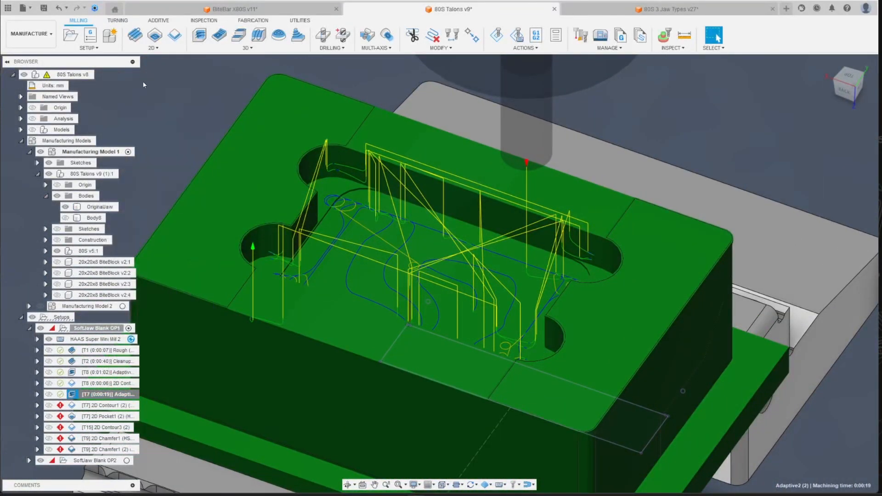
drag(832, 276, 741, 274)
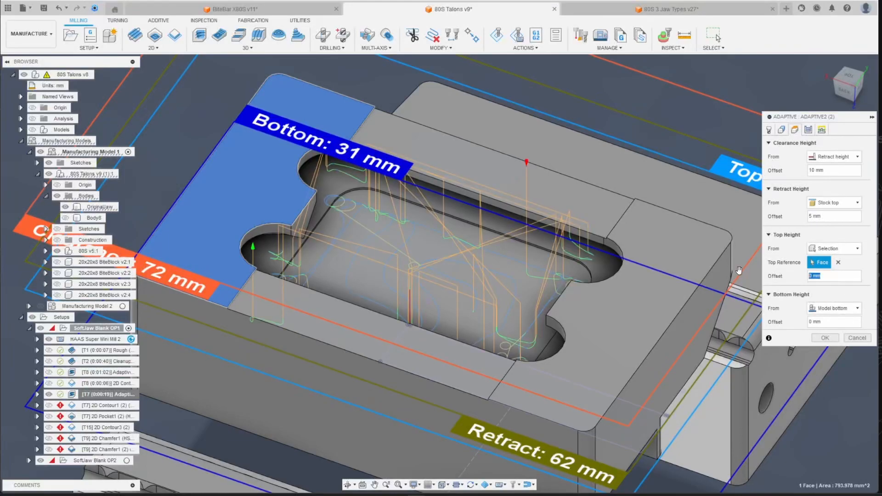
key(Return)
- Raise T7 Adaptive2's stay-down level so the tool retracts less between cuts, and accept the operation
shift+middle_drag(739, 271, 671, 148)
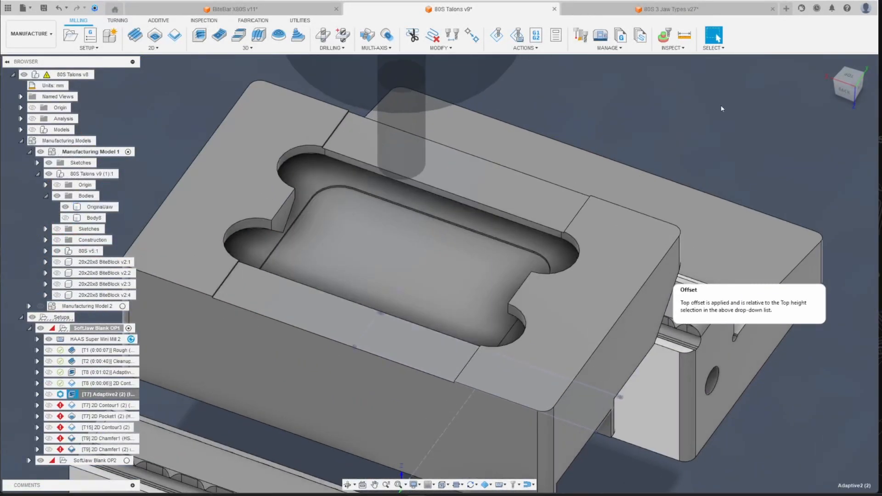
click(847, 79)
scroll(321, 198, down, 1)
scroll(322, 201, up, 1)
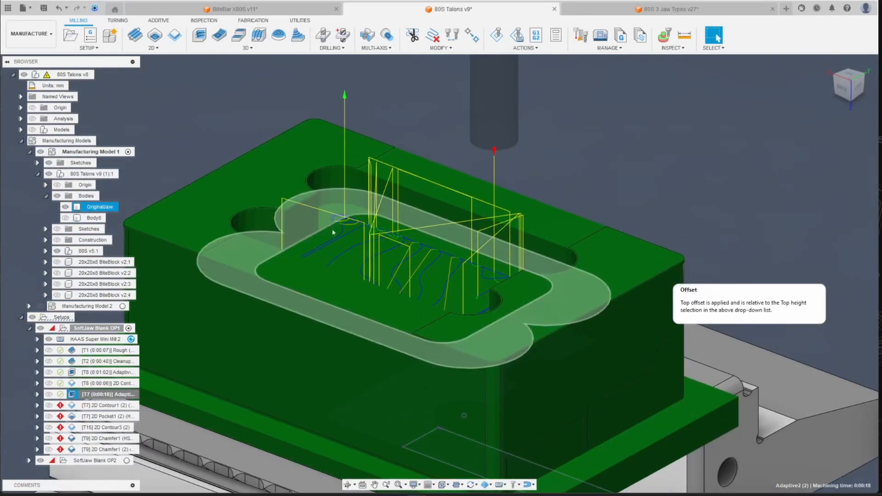
scroll(340, 217, down, 2)
right_click(108, 394)
click(137, 80)
click(821, 130)
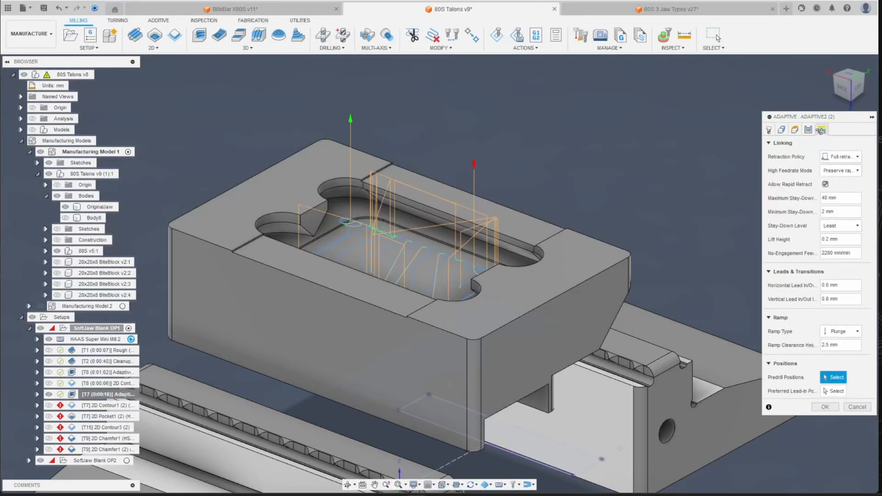
click(840, 227)
click(838, 331)
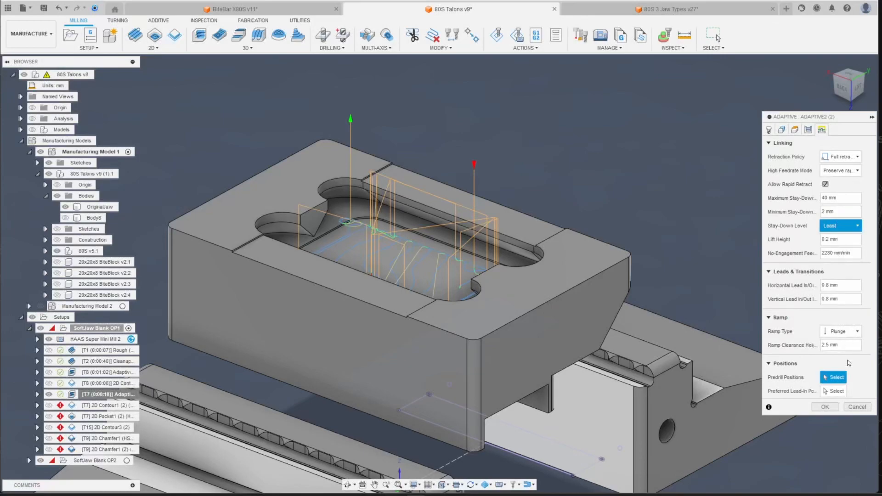
click(825, 407)
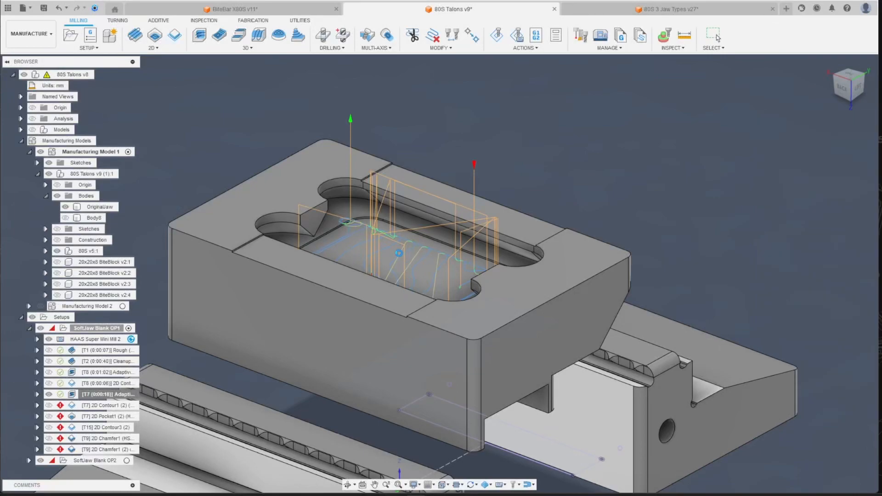
- Examine the regenerated T7 Adaptive2 toolpath in the pocket and compare it with the T8 Adaptive1 toolpath
scroll(434, 253, down, 1)
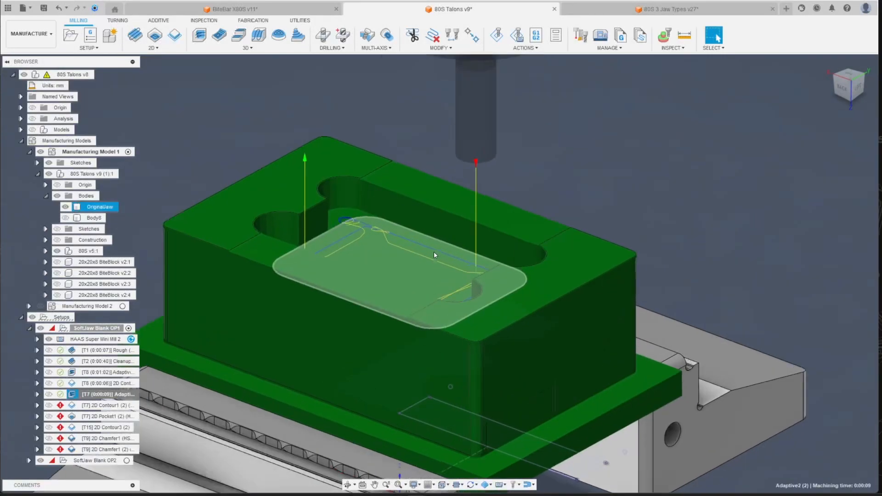
scroll(427, 243, up, 1)
mouse_move(852, 91)
mouse_down()
mouse_move(841, 118)
mouse_move(845, 79)
mouse_up()
scroll(216, 298, down, 1)
click(108, 372)
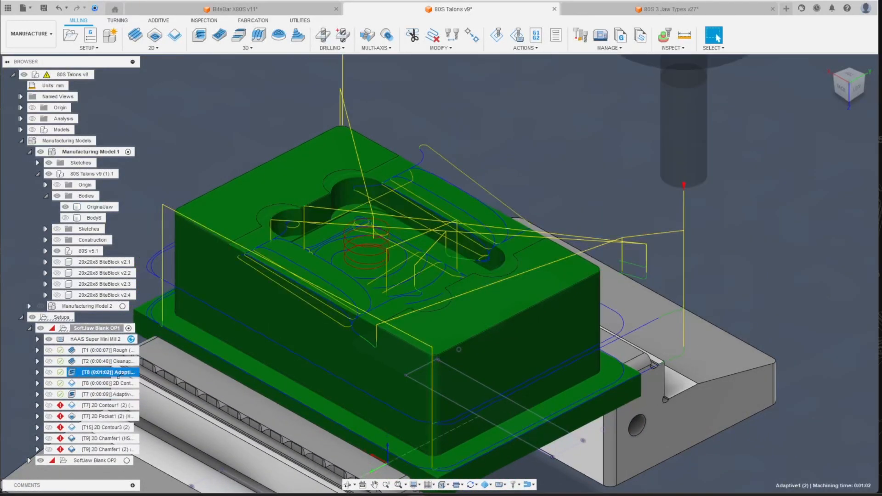
mouse_move(850, 89)
mouse_down()
mouse_move(851, 66)
mouse_move(850, 81)
mouse_up()
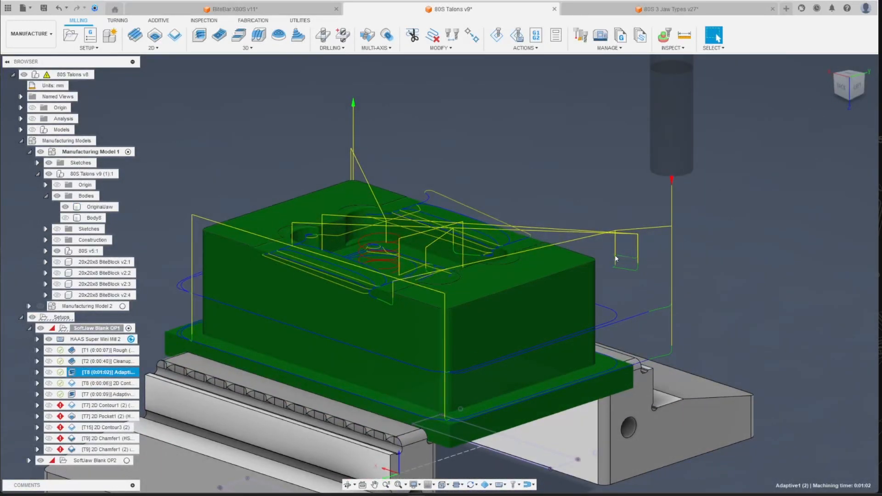
scroll(415, 241, down, 1)
scroll(549, 277, up, 1)
scroll(551, 278, down, 1)
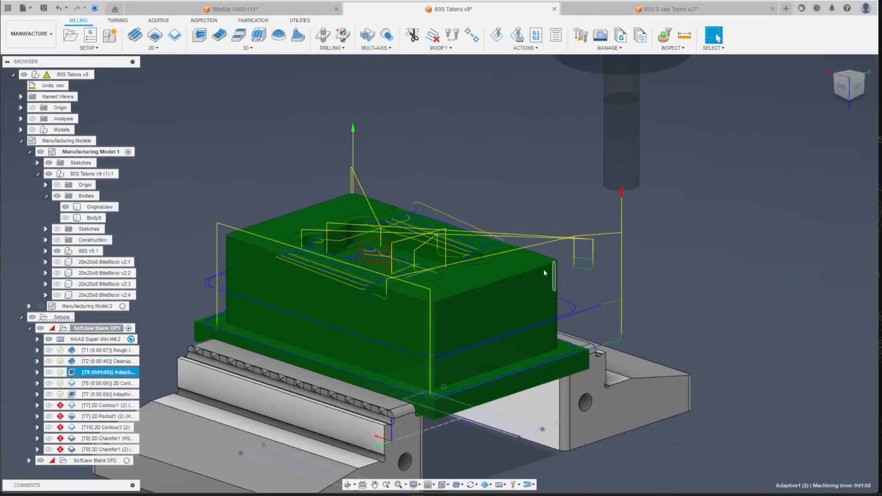
click(110, 395)
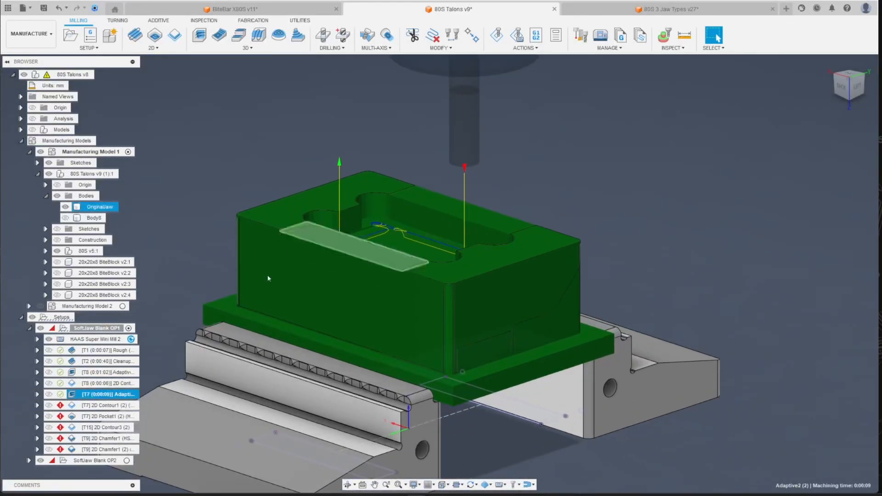
- Edit T7 2D Contour1 and select the pocket floor's edge chain as its contour
click(106, 407)
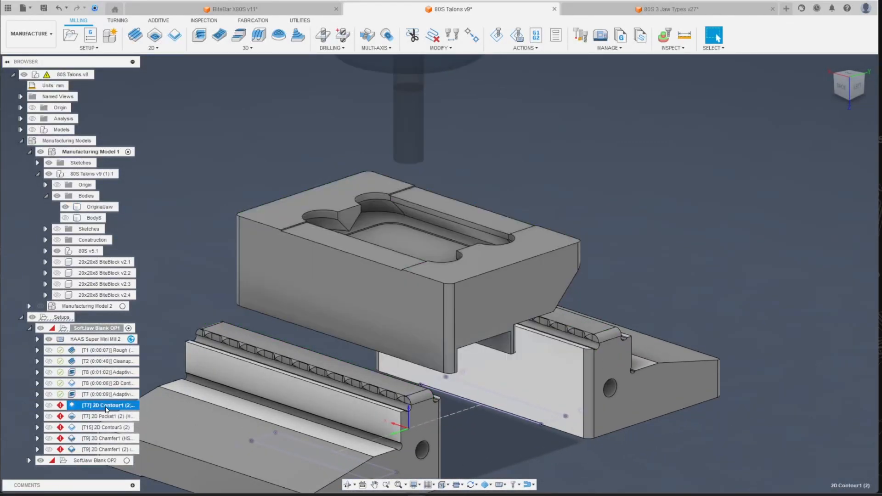
right_click(107, 407)
key(Escape)
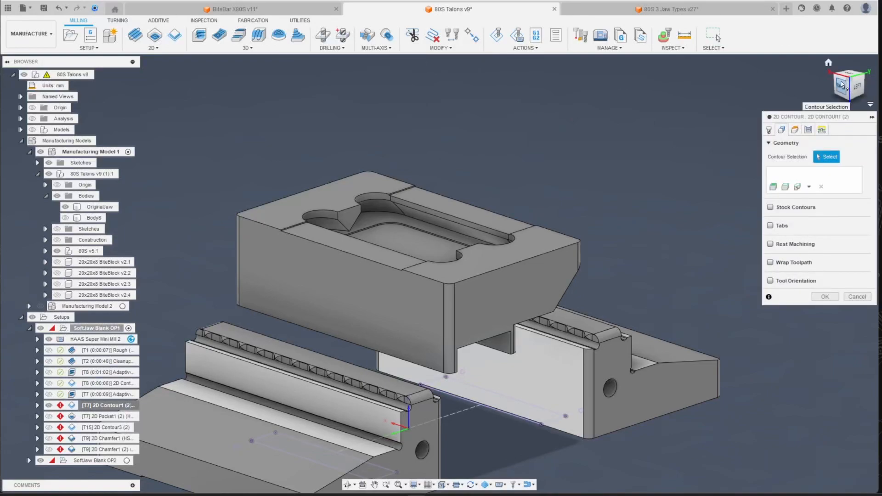
click(472, 231)
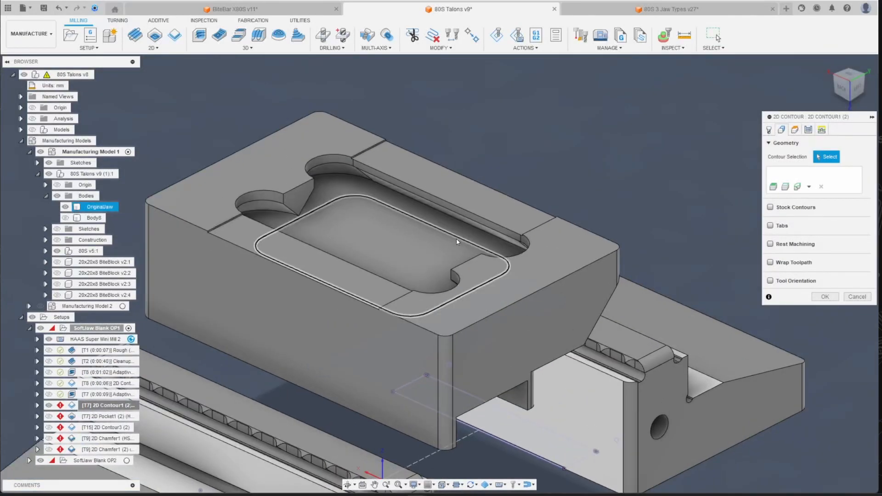
scroll(372, 219, up, 5)
scroll(379, 204, down, 5)
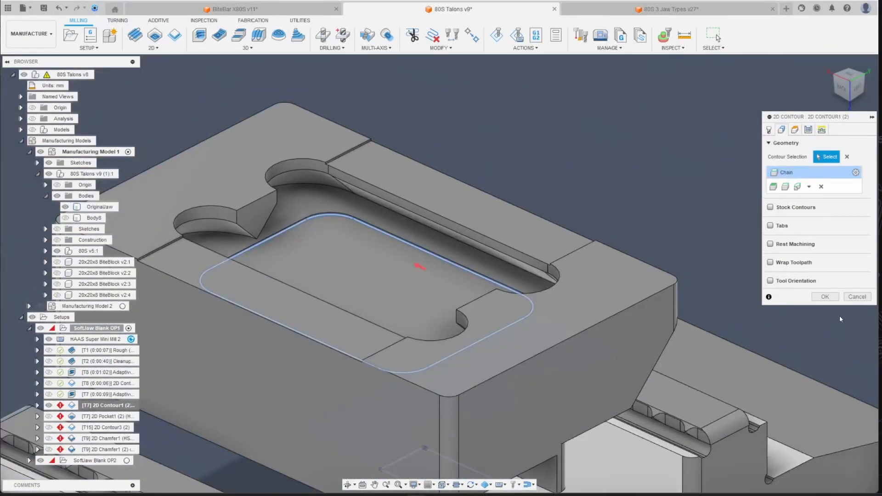
click(477, 256)
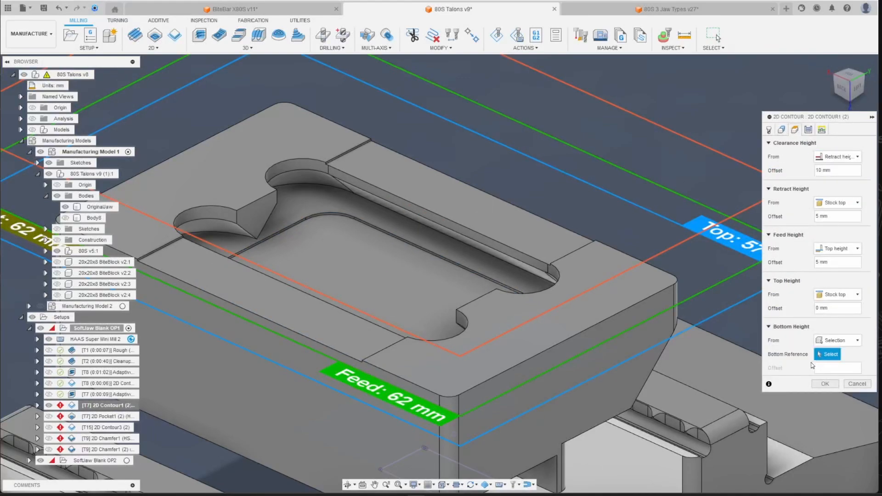
- Reference T7 2D Contour1's bottom height to the pocket floor face, accept the operation, and inspect its toolpath
click(369, 275)
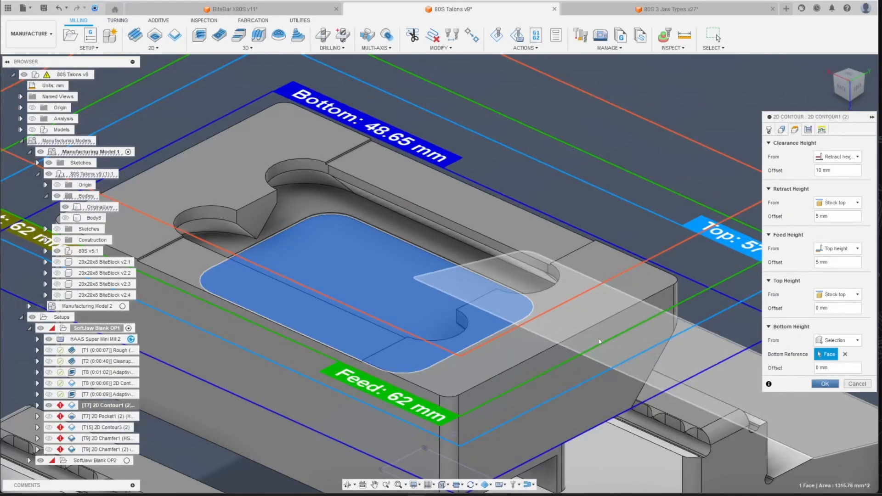
click(825, 384)
scroll(424, 287, down, 3)
drag(845, 91, 844, 91)
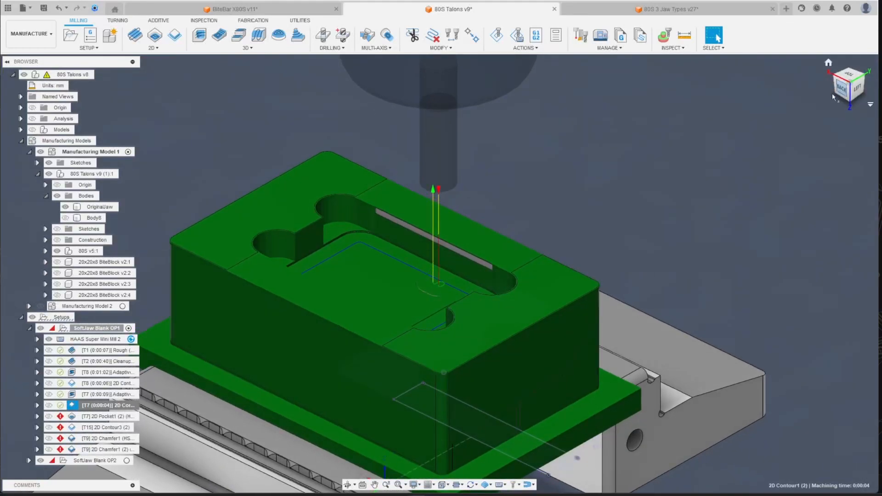
scroll(439, 268, up, 3)
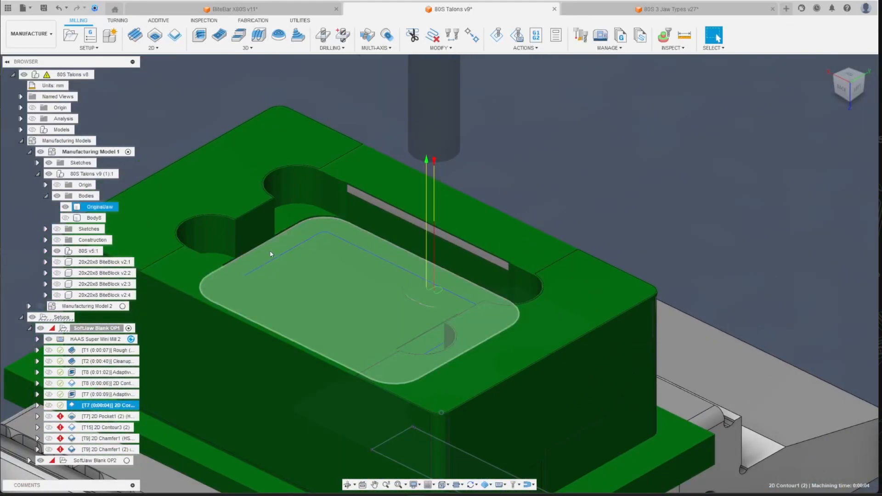
- Edit T7 2D Contour1, clear its contour, and select an open edge chain along the pocket's upper outline instead
right_click(104, 406)
click(120, 82)
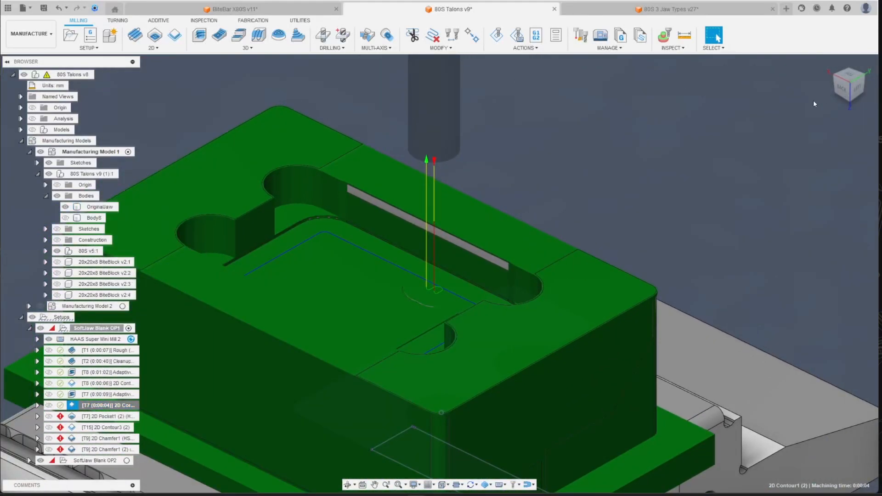
click(847, 156)
scroll(263, 241, up, 2)
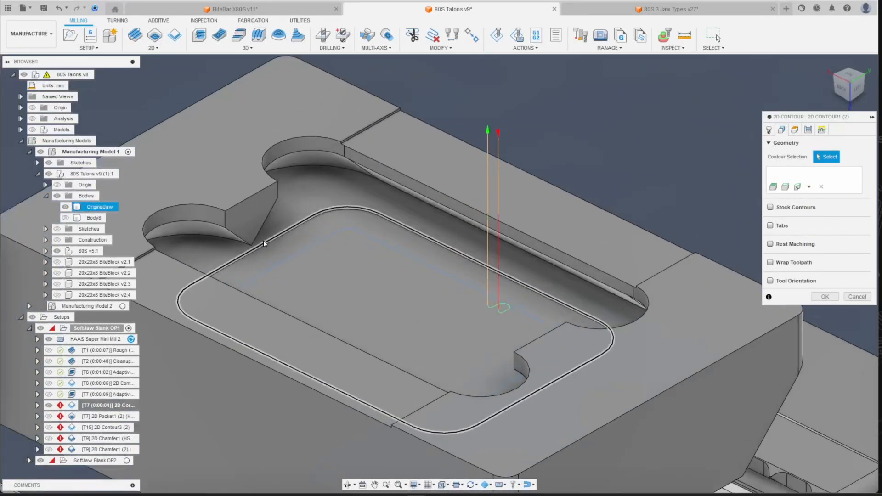
scroll(294, 156, up, 4)
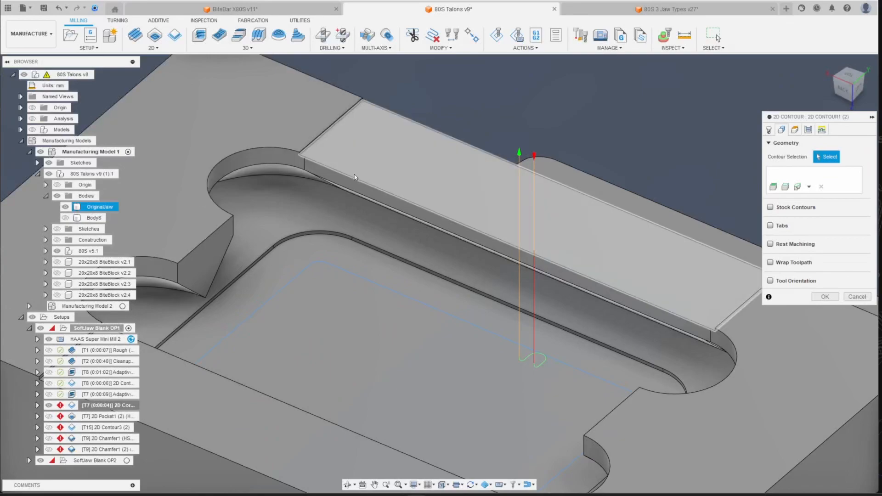
click(354, 179)
click(356, 181)
scroll(303, 214, down, 3)
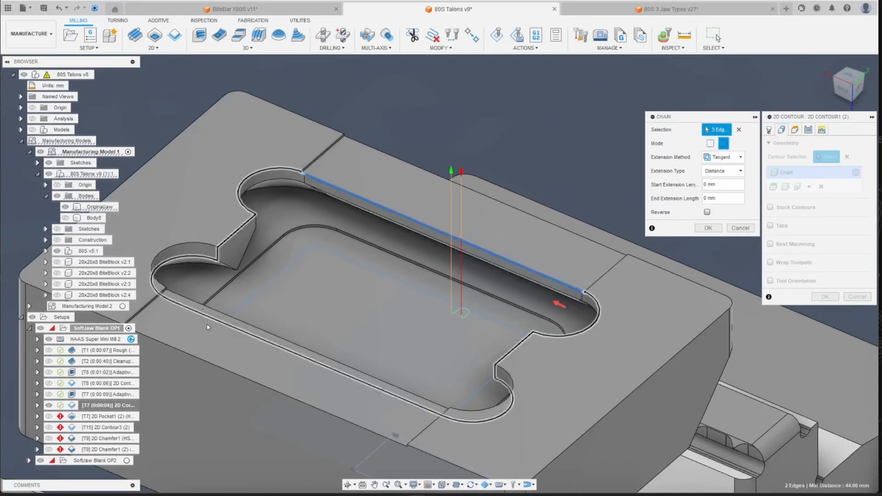
click(291, 342)
click(708, 228)
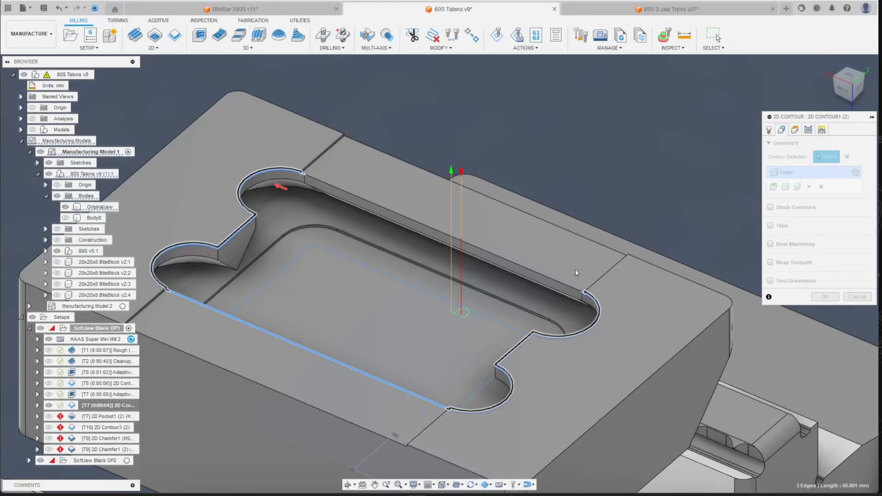
- Replace T7 2D Contour1's bottom height reference with the face surrounding the pocket floor, accept the operation, and inspect its toolpath
click(795, 130)
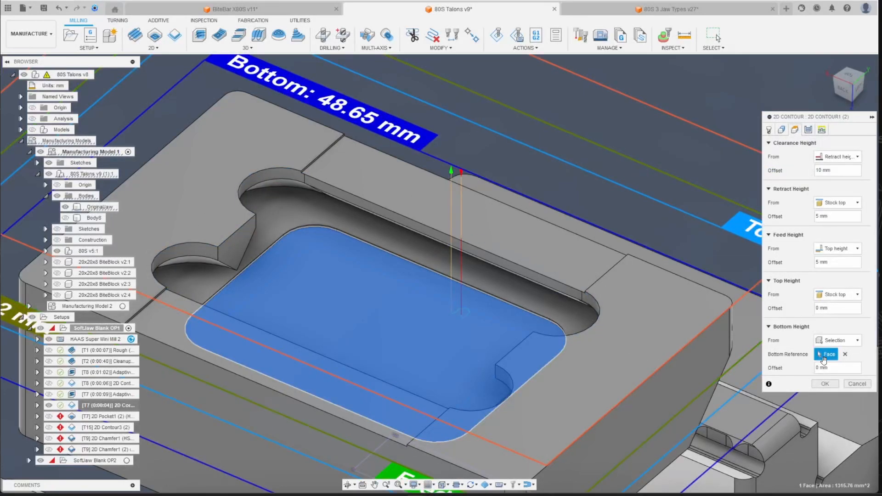
click(845, 355)
click(556, 313)
key(Return)
scroll(455, 246, down, 1)
scroll(455, 246, up, 3)
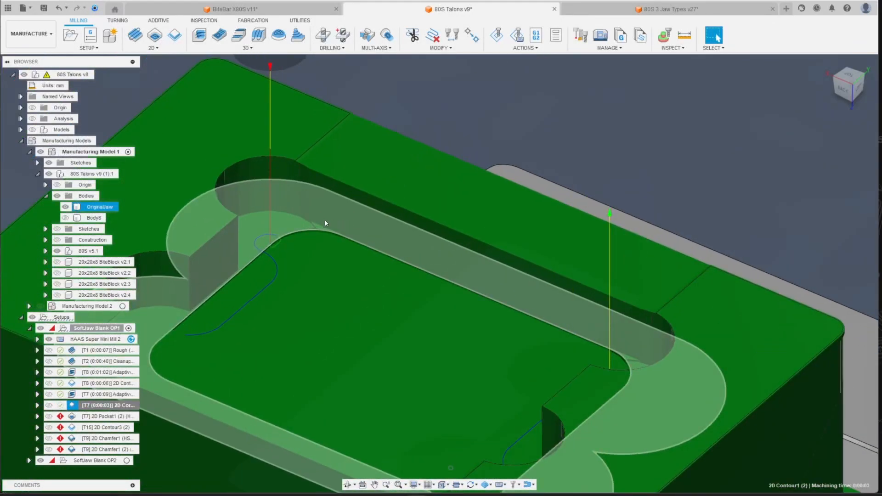
scroll(302, 186, down, 1)
- Edit T7 2D Contour1 again, make its contour a closed chain around the whole pocket outline, and accept the operation
right_click(108, 405)
click(120, 77)
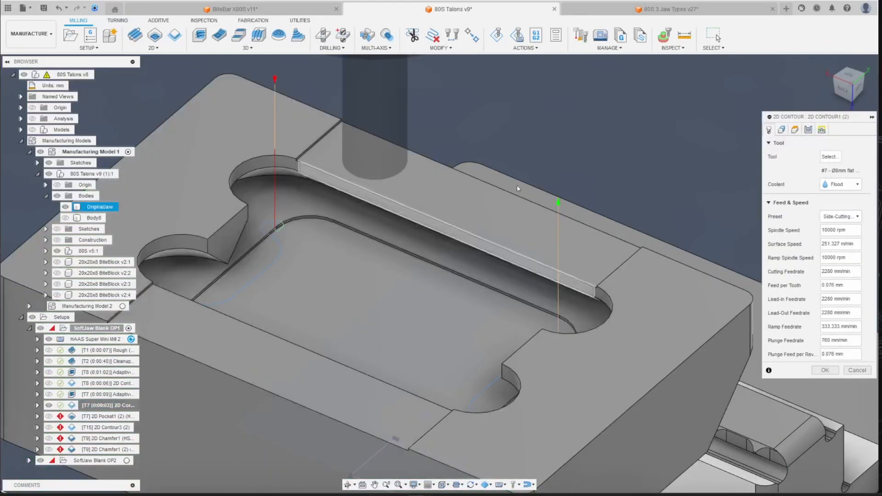
click(781, 129)
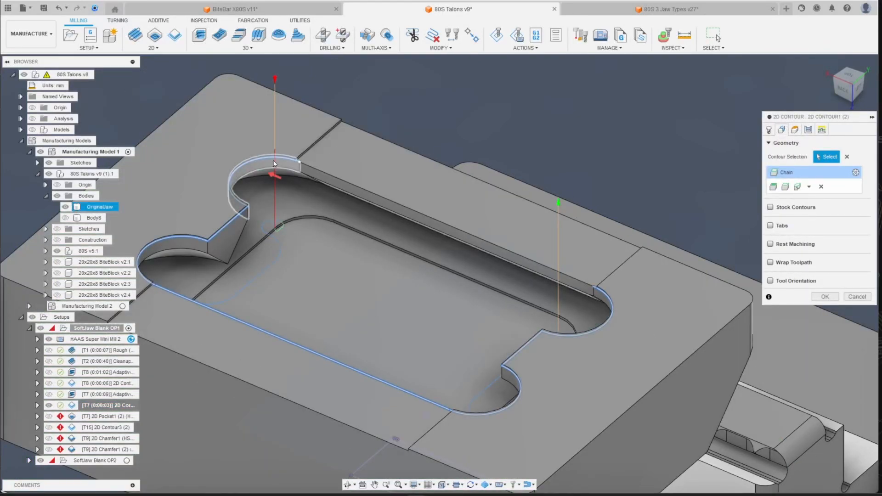
click(354, 193)
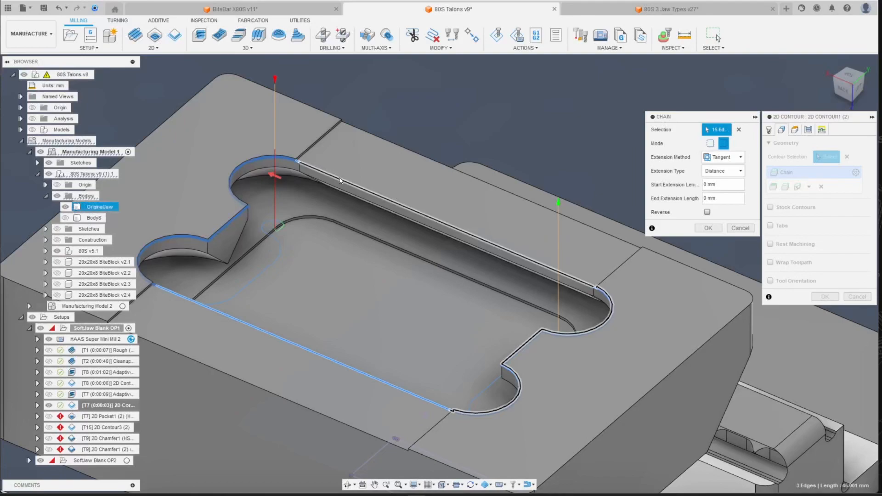
click(710, 144)
click(708, 174)
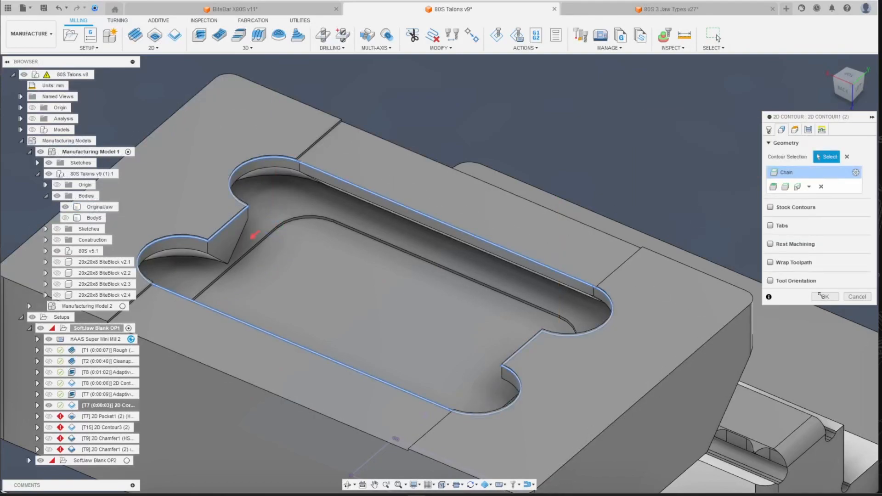
click(828, 297)
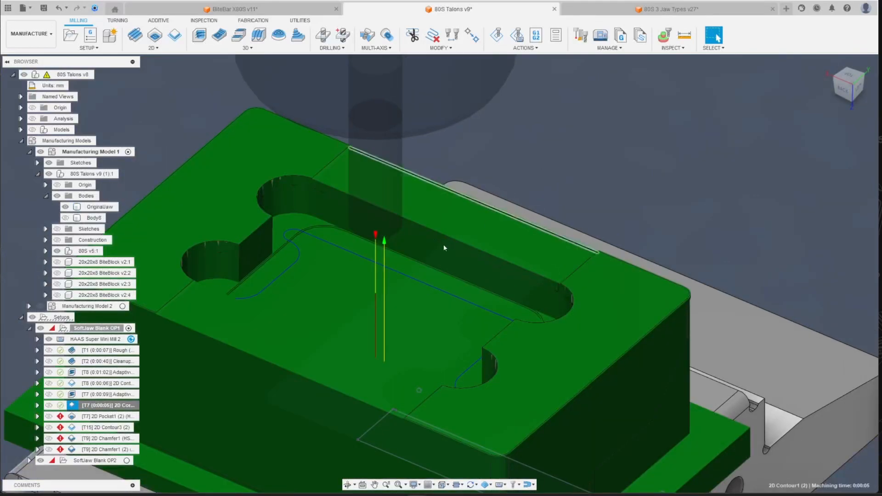
- Compare the jaw pocket and its rounded corner reliefs with those in the 80S 3 Jaw Types document, and return to 80S Talons
click(103, 417)
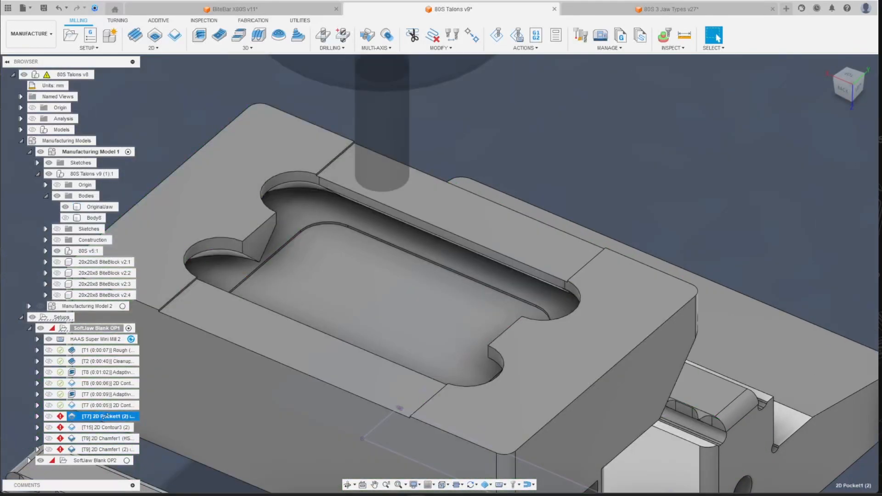
click(108, 407)
click(672, 8)
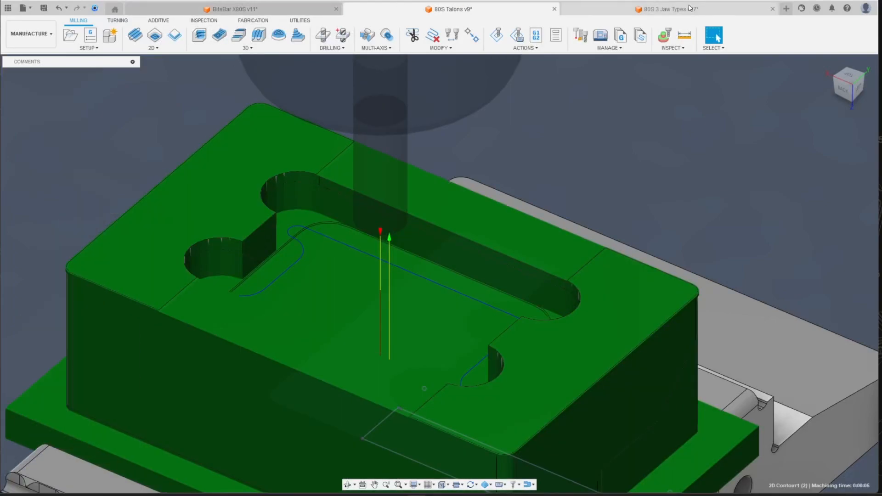
scroll(370, 238, down, 1)
scroll(422, 154, up, 2)
click(360, 157)
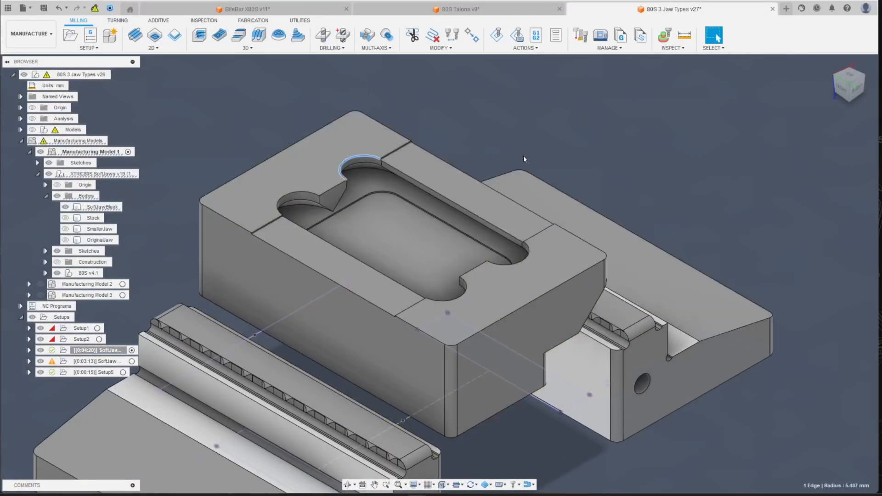
click(511, 13)
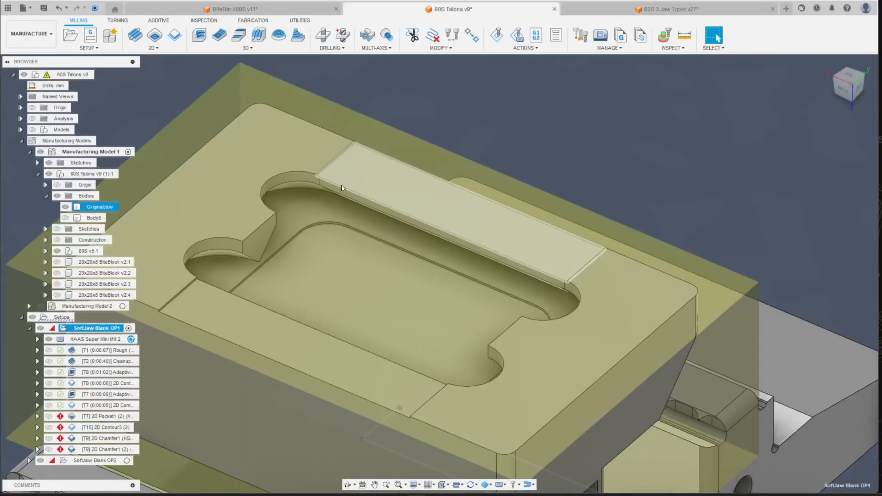
click(293, 172)
scroll(186, 266, up, 2)
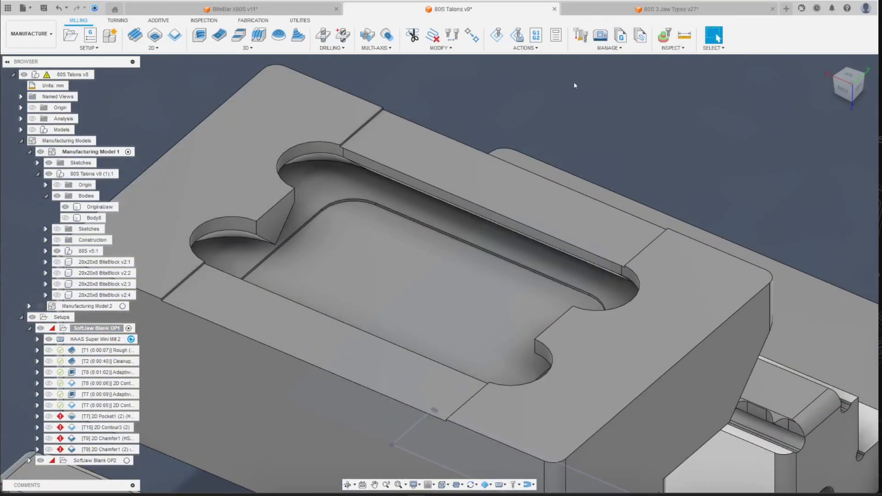
- Edit T7 2D Pocket1, select the pocket floor as its pocket geometry, set the maximum stepover to 7 mm, and accept
click(108, 416)
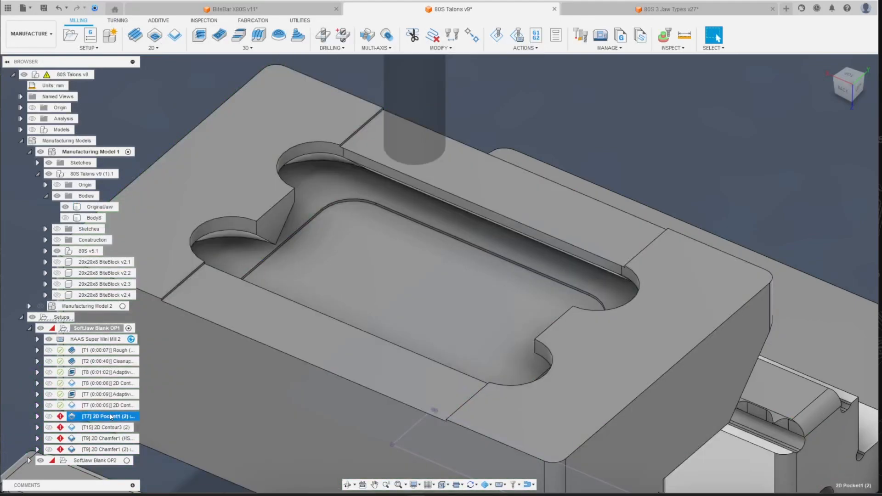
right_click(108, 416)
click(121, 91)
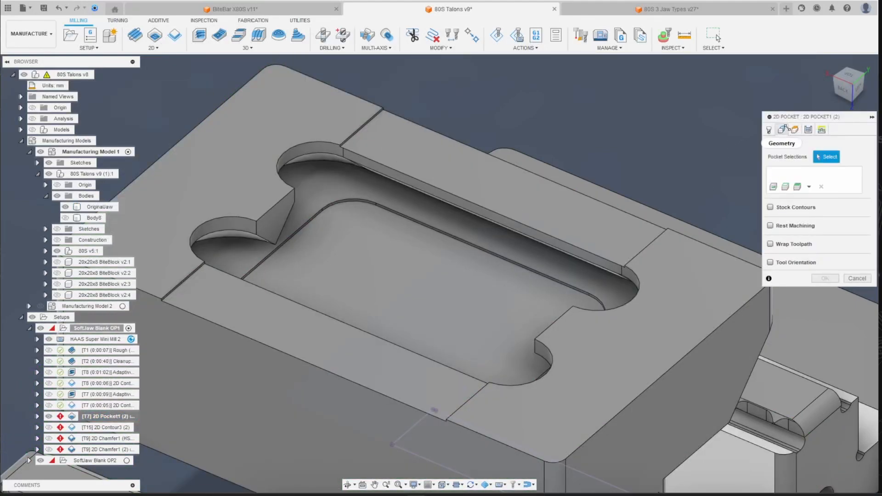
click(496, 258)
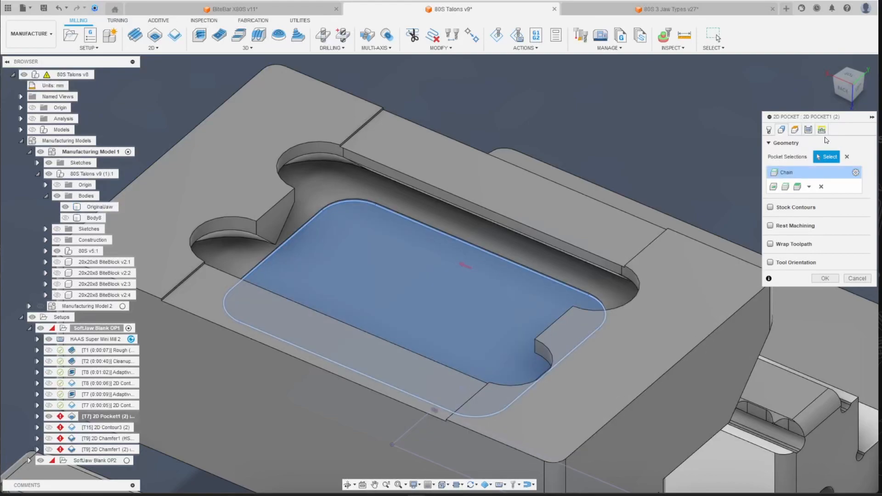
click(810, 133)
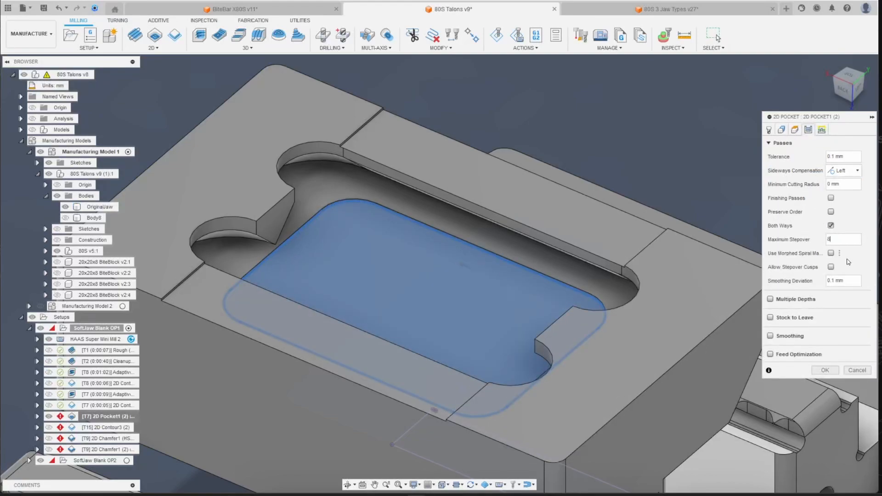
text(7)
key(Return)
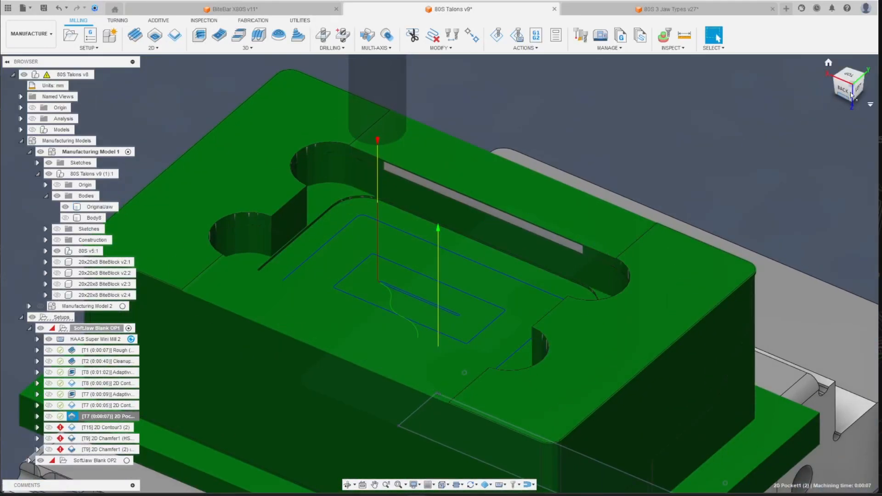
- Examine T7 2D Pocket1's toolpath across the pocket floor and how the stock meets the long pocket wall
drag(851, 96, 850, 117)
shift+middle_drag(524, 257, 526, 202)
scroll(434, 182, up, 3)
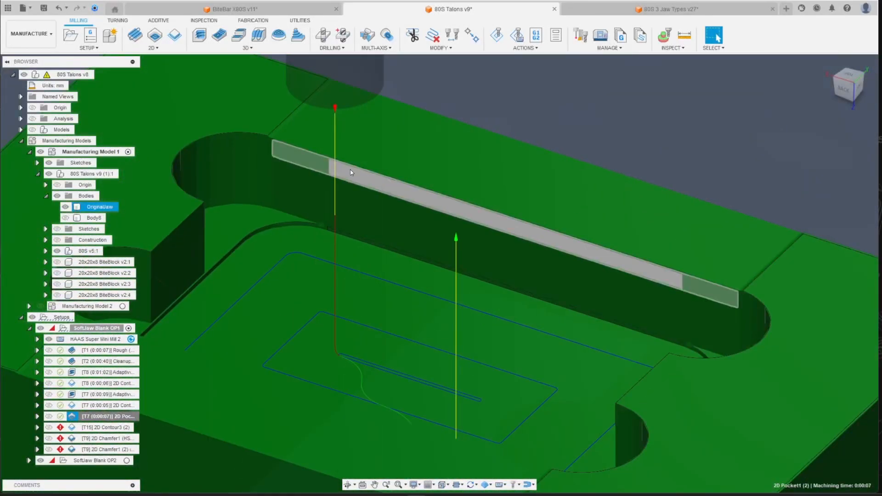
scroll(344, 167, up, 4)
scroll(329, 164, down, 4)
scroll(256, 226, up, 4)
scroll(263, 221, down, 5)
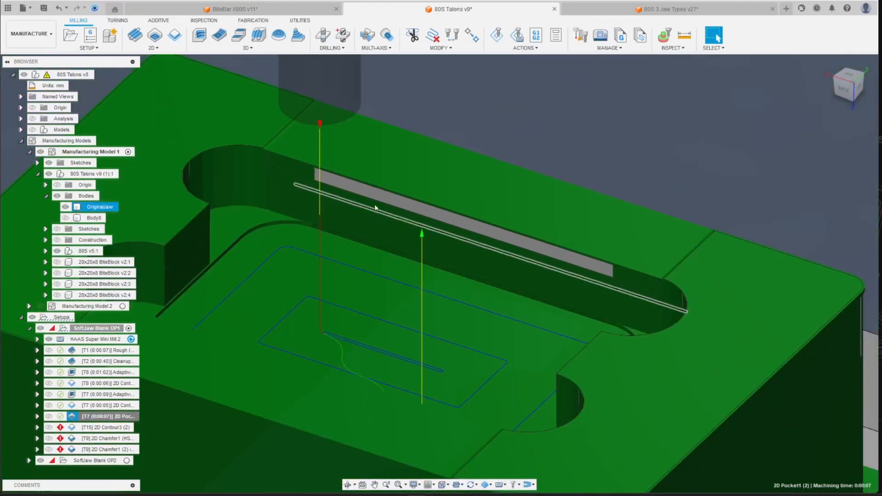
scroll(373, 211, down, 3)
click(850, 102)
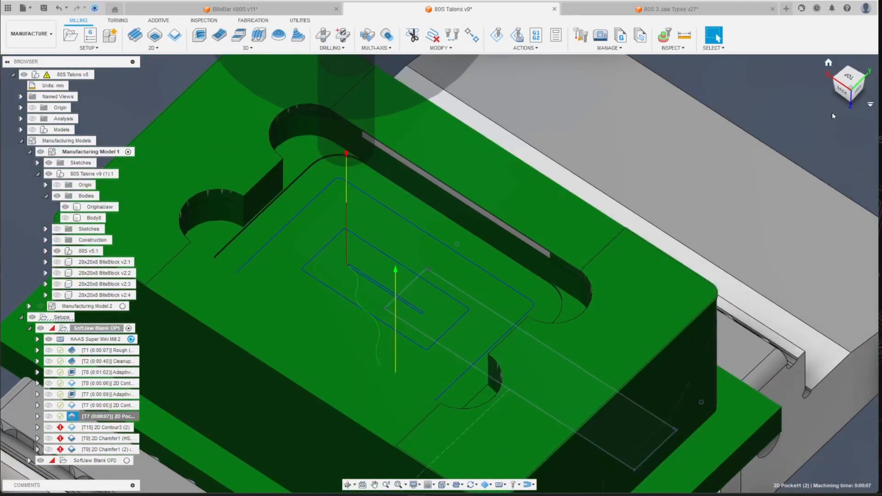
scroll(371, 320, up, 3)
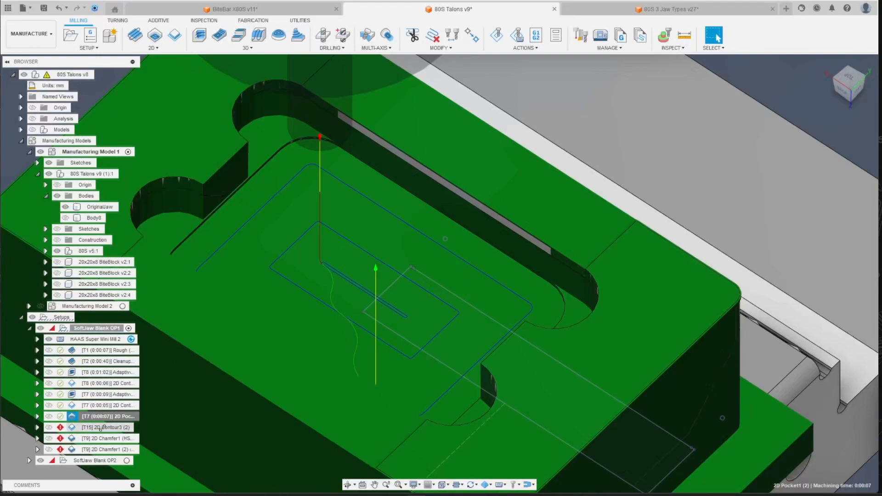
- Edit T15 2D Contour3, select the edge chain along the undercut pocket wall as its contour, accept, and view its toolpath
click(101, 428)
right_click(101, 428)
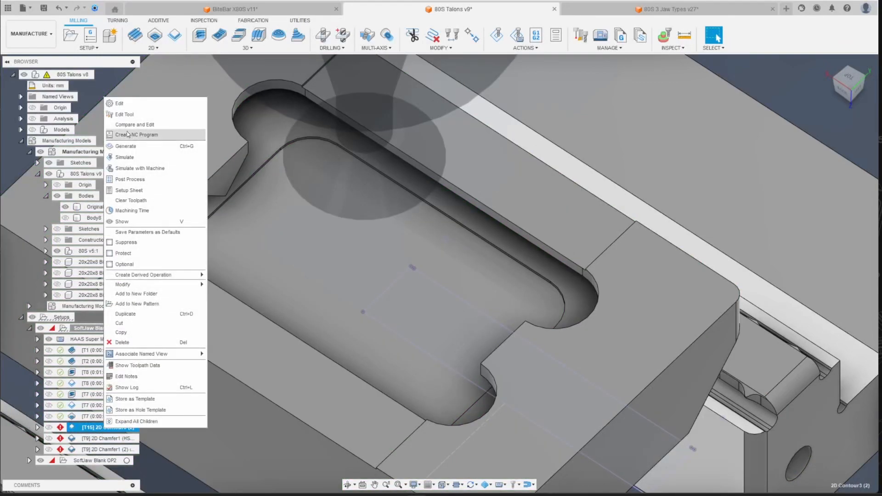
click(137, 108)
drag(848, 96, 851, 82)
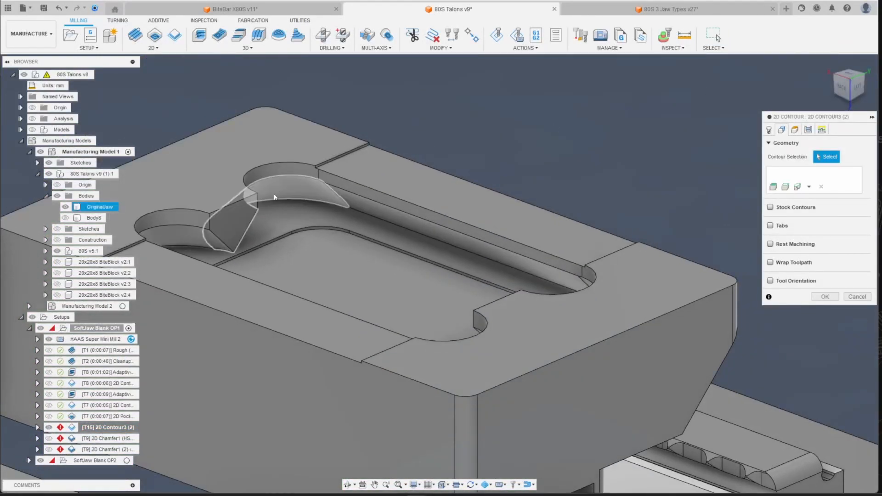
click(284, 200)
scroll(353, 239, down, 3)
click(821, 296)
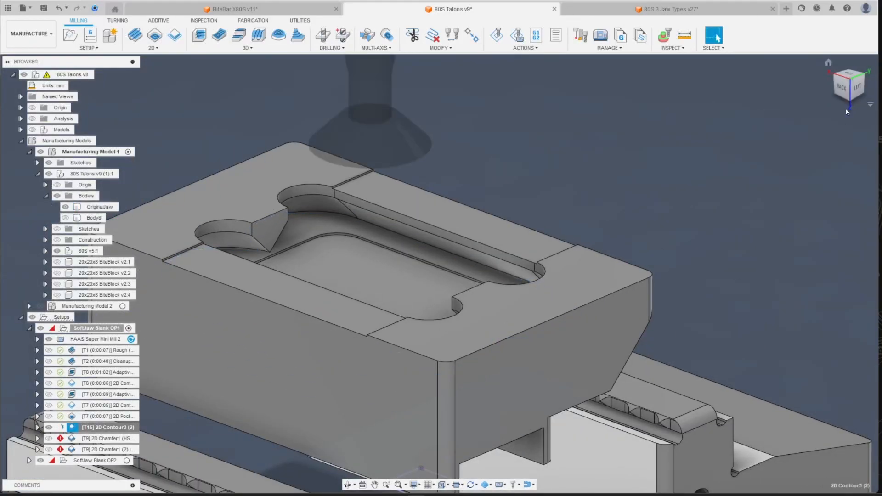
mouse_move(850, 90)
mouse_down()
mouse_move(834, 84)
mouse_move(853, 84)
mouse_up()
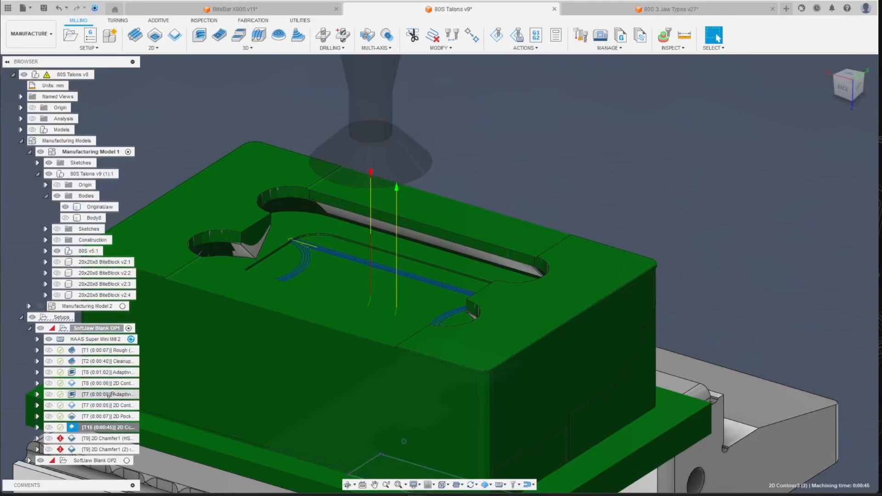
- Edit the first T9 2D Chamfer1 operation and select the two opposite long upper edges of the pocket as contours
right_click(107, 437)
click(150, 123)
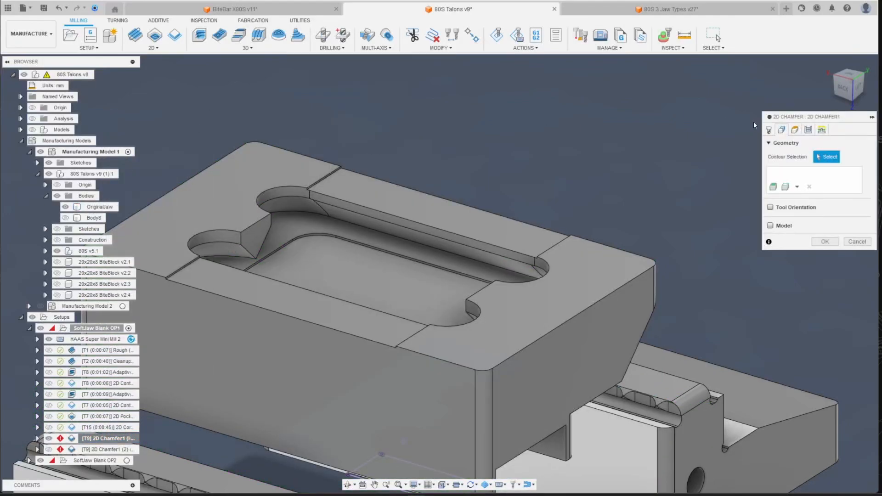
scroll(367, 225, up, 2)
click(348, 203)
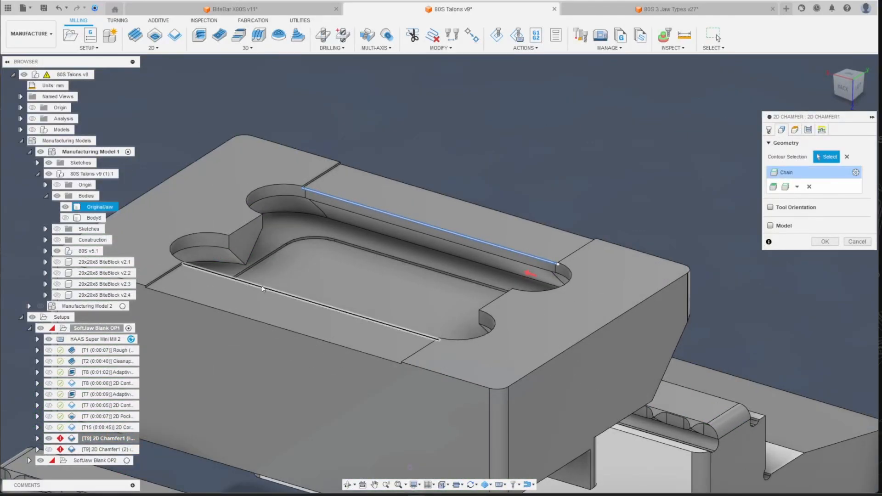
scroll(249, 290, up, 1)
scroll(249, 290, down, 1)
drag(837, 89, 593, 159)
scroll(454, 166, up, 1)
click(476, 137)
- Add the outline of the top end face with the corner reliefs to 2D Chamfer1's contours and accept the operation
scroll(497, 154, down, 2)
scroll(567, 162, up, 2)
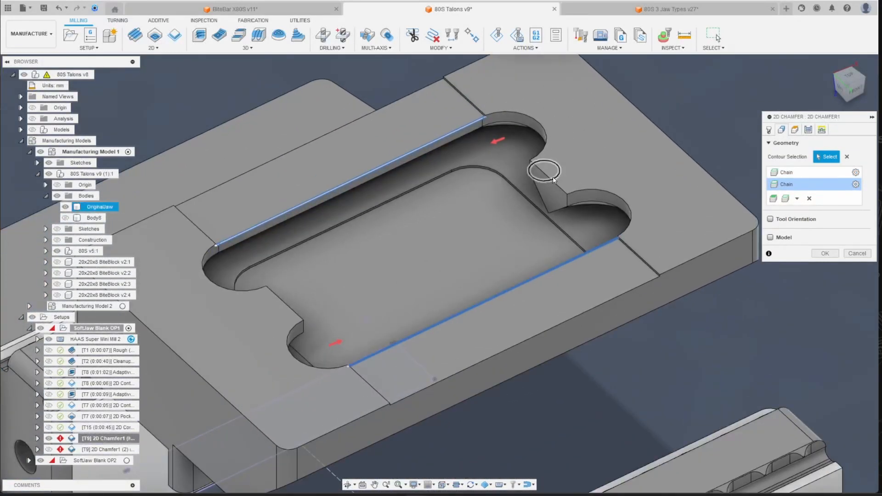
click(553, 180)
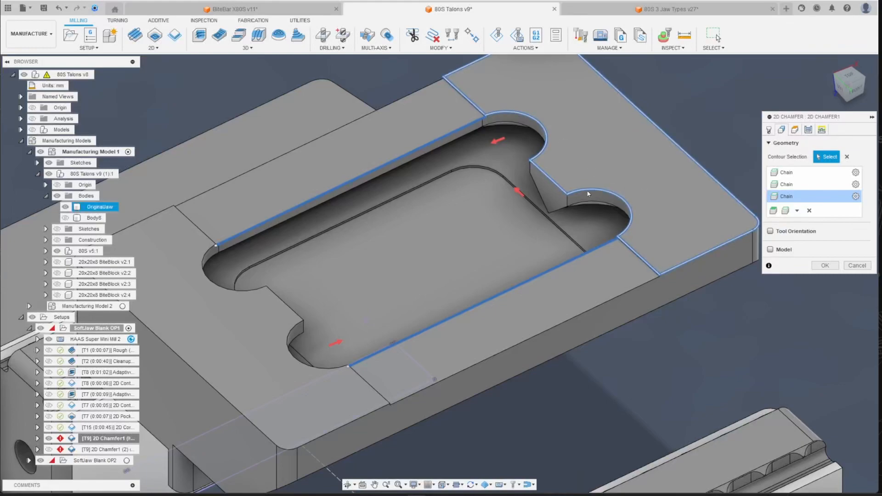
click(826, 276)
scroll(388, 298, down, 2)
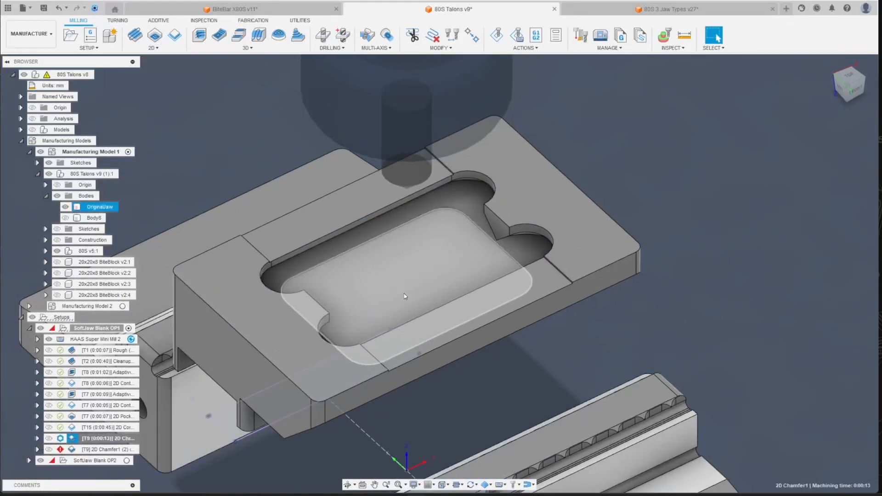
- Edit the first T9 2D Chamfer1 operation, remove the two end-face outline chains from its contours, and accept
scroll(420, 283, up, 1)
drag(837, 87, 858, 76)
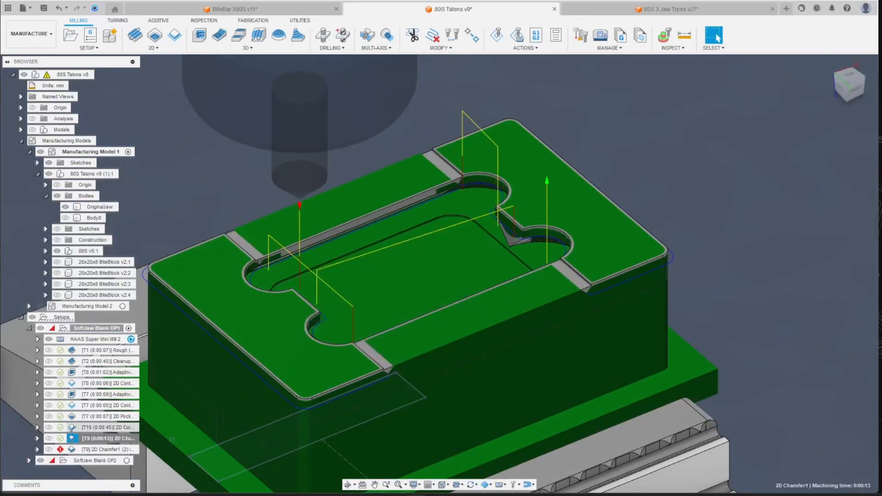
click(92, 450)
right_click(97, 438)
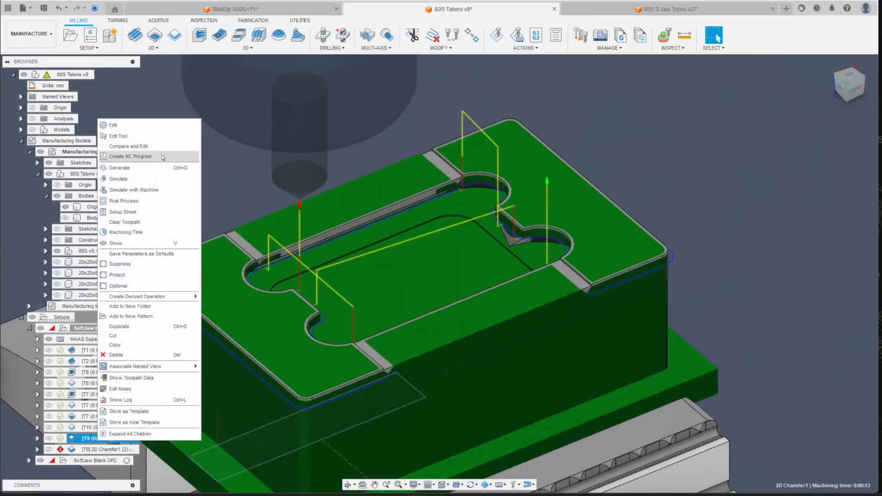
click(157, 127)
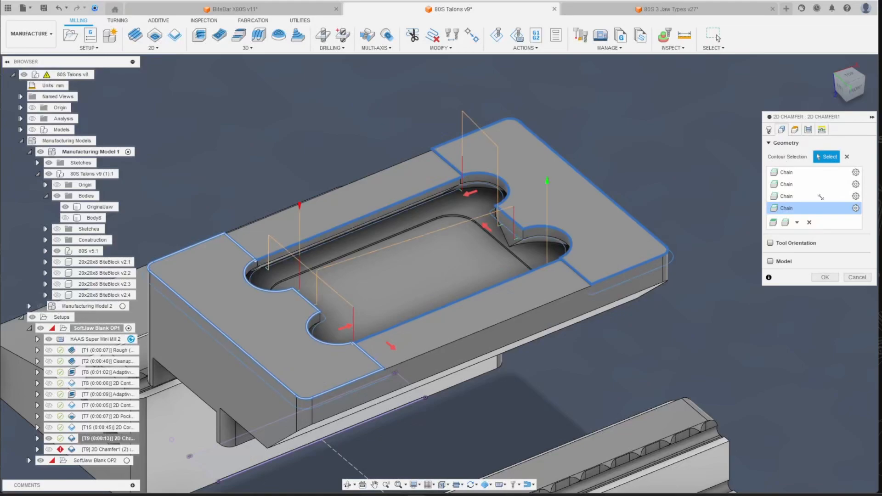
click(809, 223)
click(810, 211)
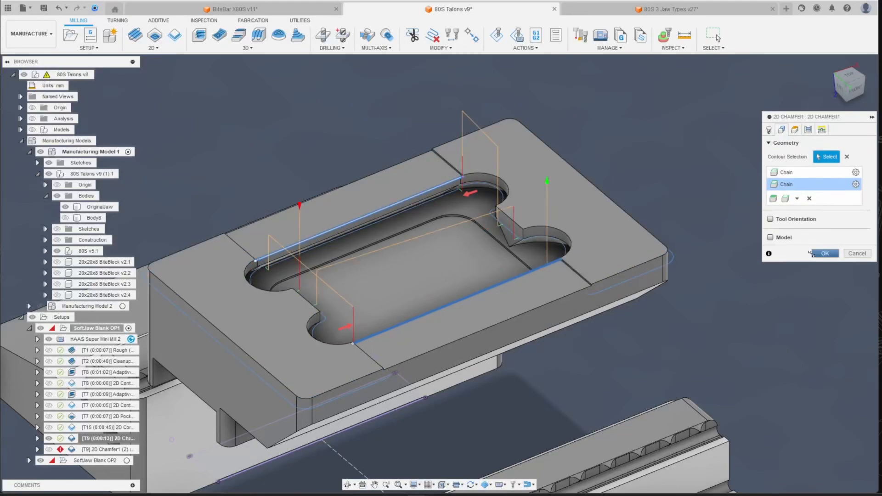
click(825, 254)
scroll(398, 212, up, 3)
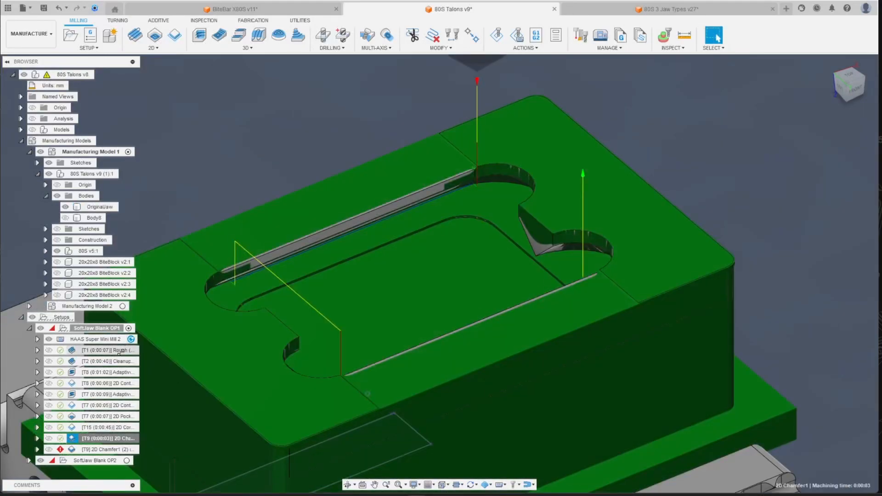
scroll(376, 277, down, 1)
scroll(512, 209, up, 1)
scroll(414, 253, down, 2)
scroll(439, 240, up, 2)
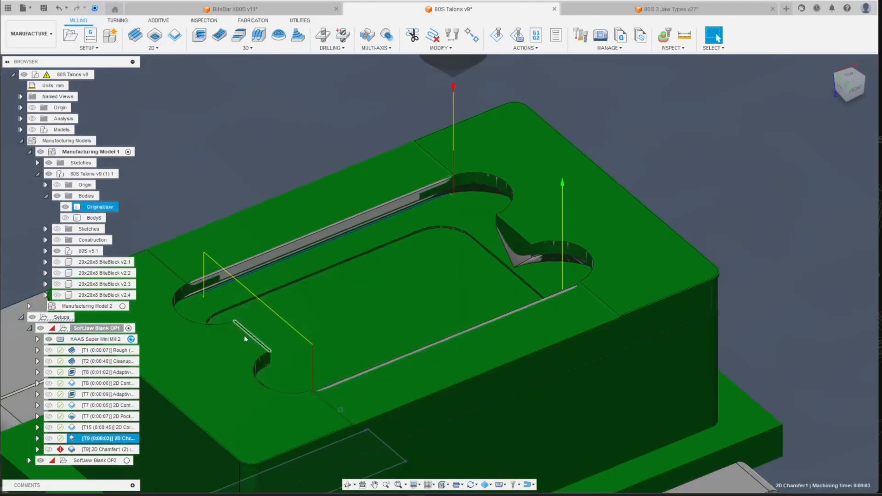
- Check the chamfer width in 2D Chamfer1 (2)'s pass settings and leave the operation
right_click(102, 451)
click(146, 132)
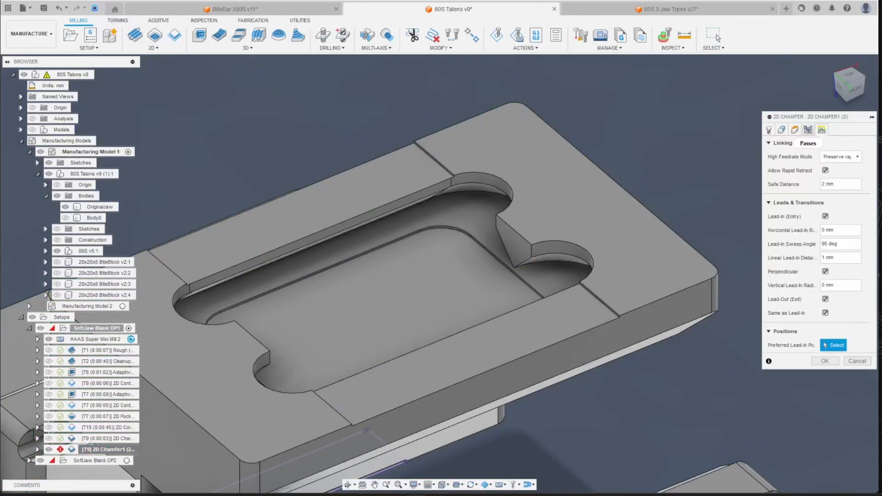
click(809, 130)
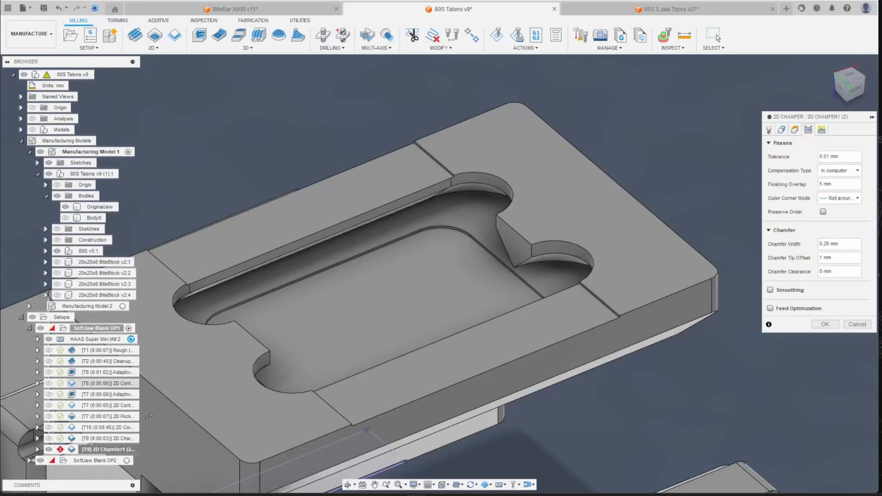
key(Escape)
- Edit 2D Chamfer1 and remove both long pocket edge chains from its contour selection
right_click(109, 437)
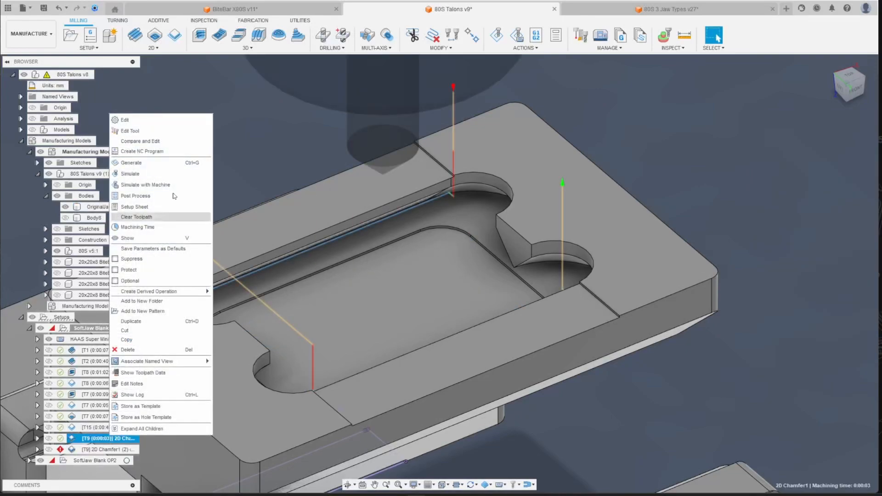
click(174, 120)
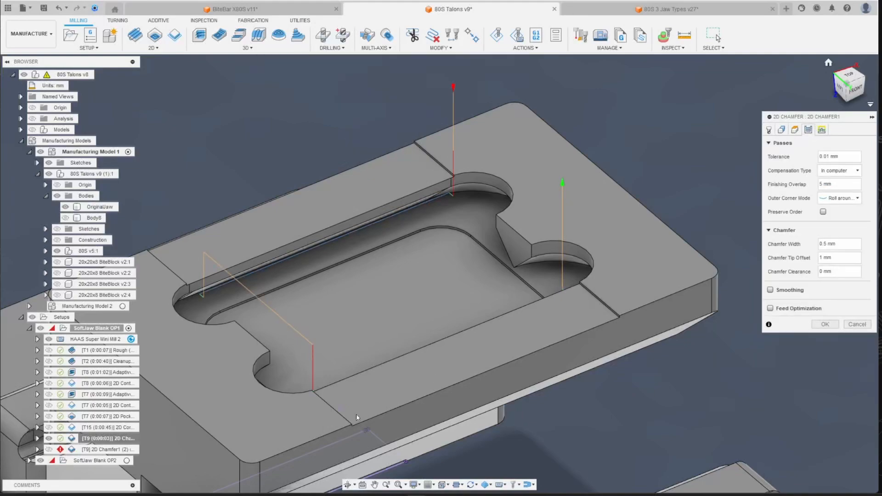
click(781, 129)
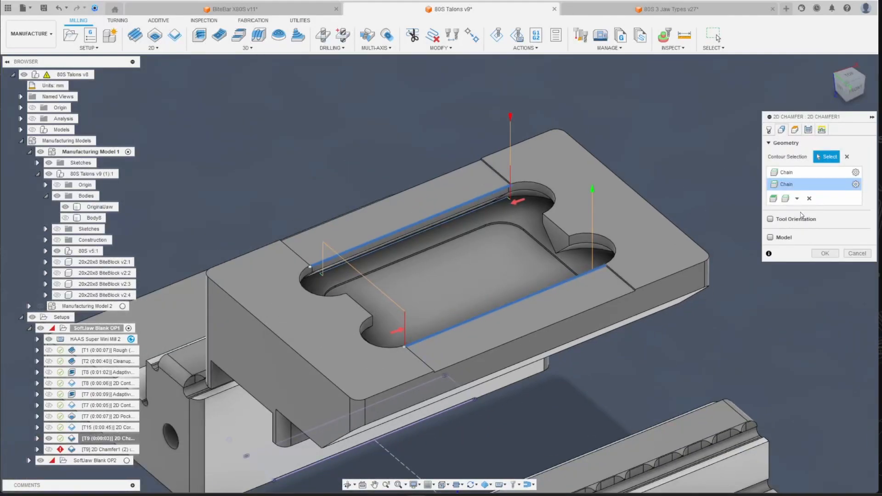
click(811, 198)
scroll(432, 344, down, 1)
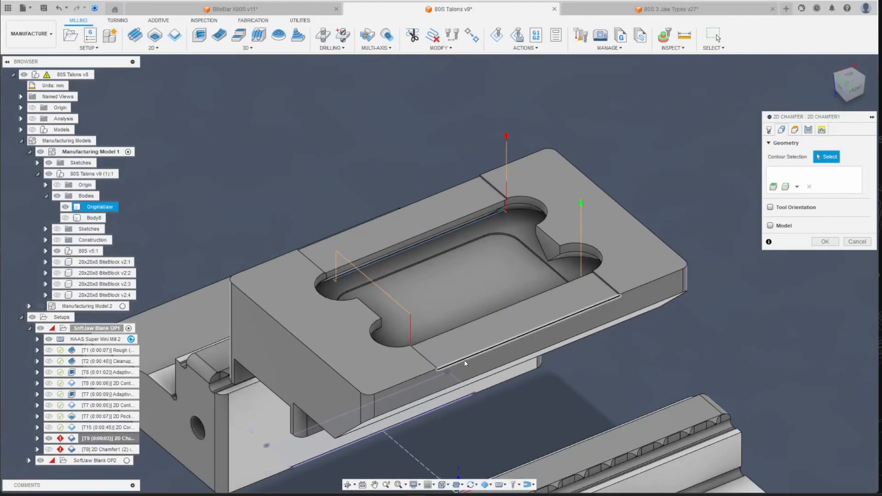
- Try the closed outer perimeter of the jaw's top face as 2D Chamfer1's contour and accept the operation
click(479, 354)
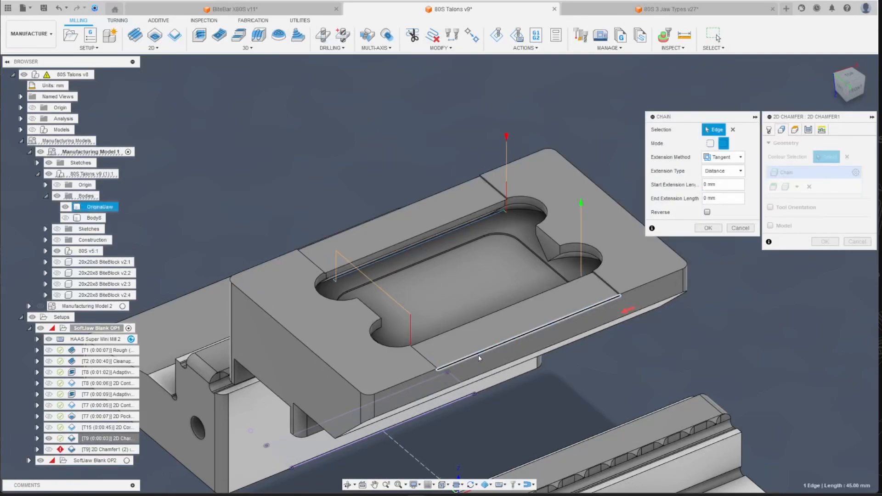
click(710, 144)
click(712, 173)
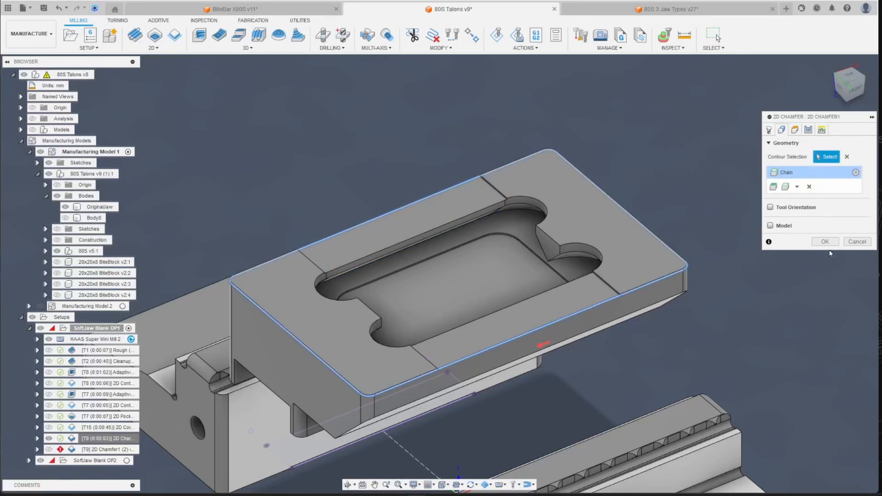
click(821, 243)
scroll(484, 357, down, 1)
scroll(569, 361, up, 3)
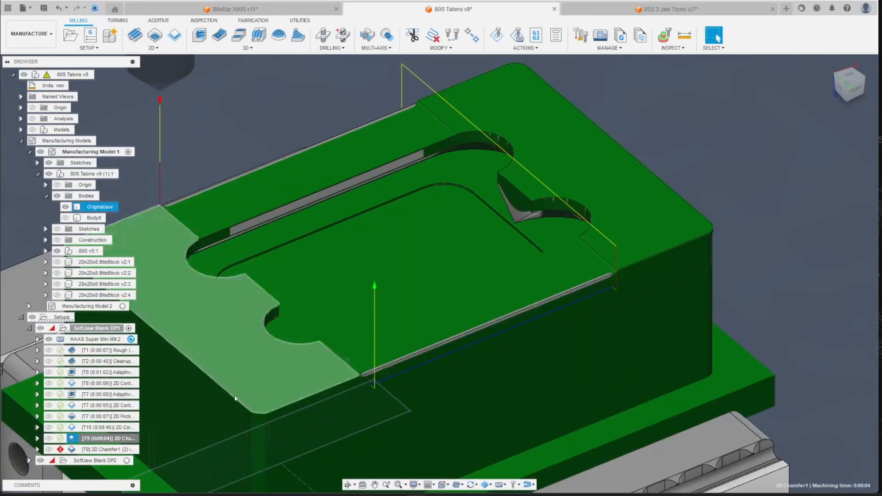
- Reopen 2D Chamfer1 and replace its closed perimeter with an open chain along the outer top edges of the jaw's near end
right_click(112, 439)
click(133, 123)
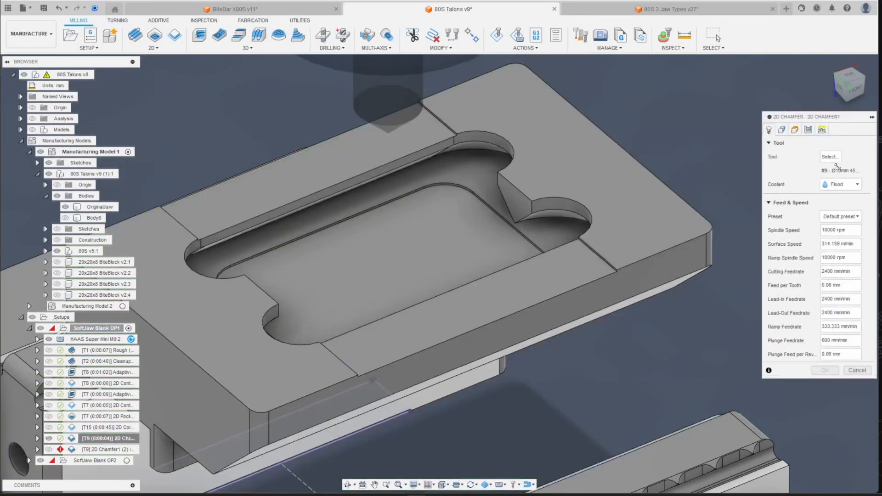
click(385, 344)
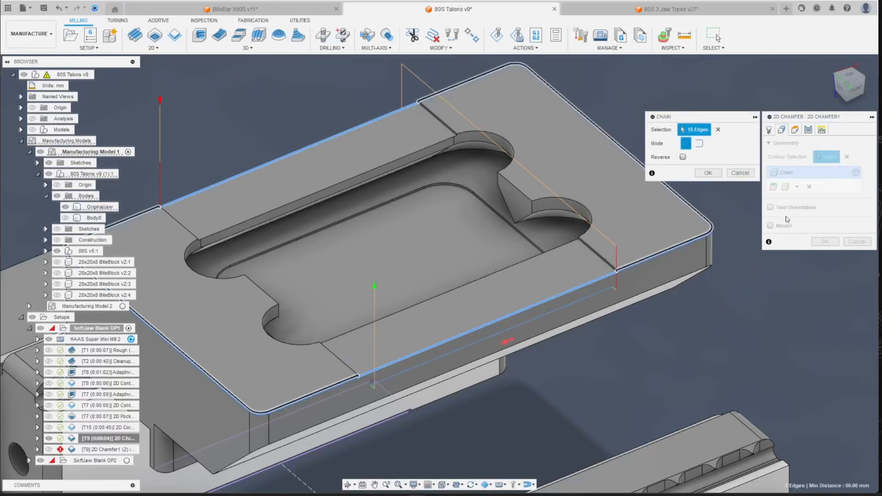
click(718, 131)
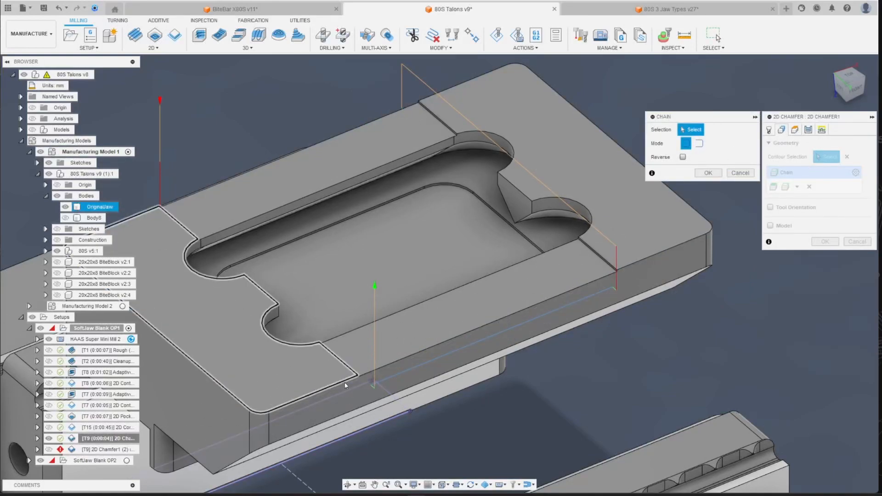
scroll(337, 385, down, 2)
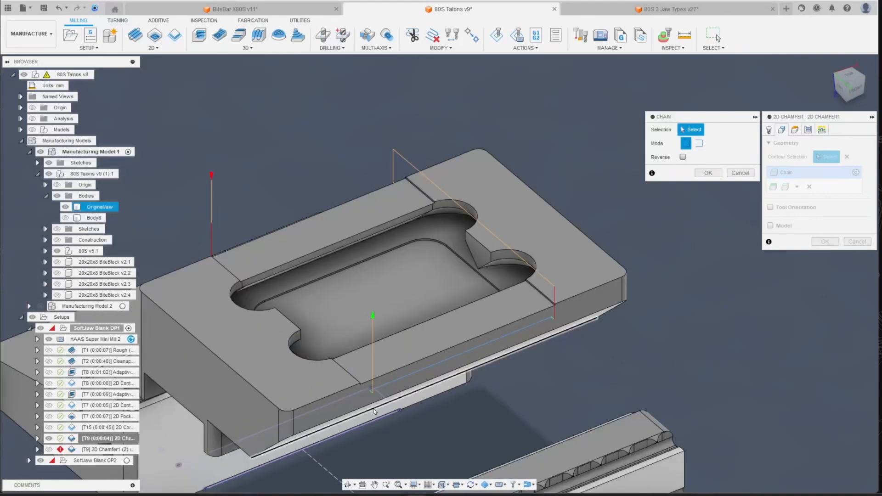
click(699, 143)
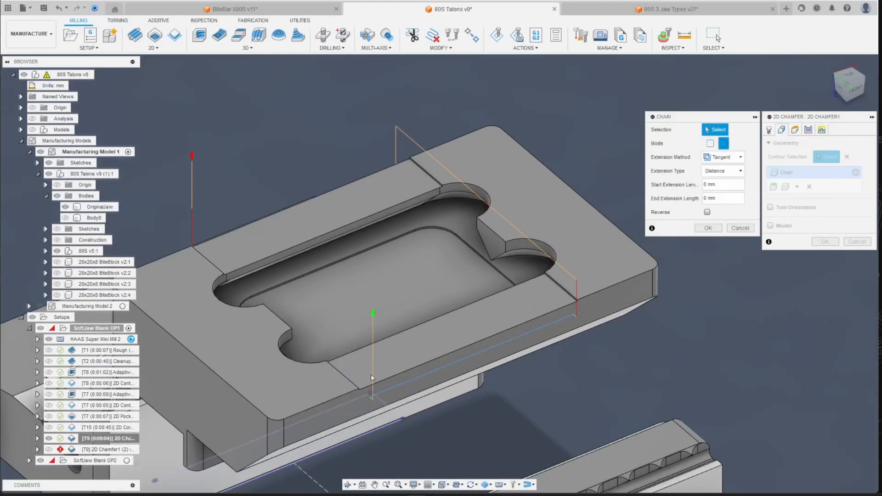
click(313, 404)
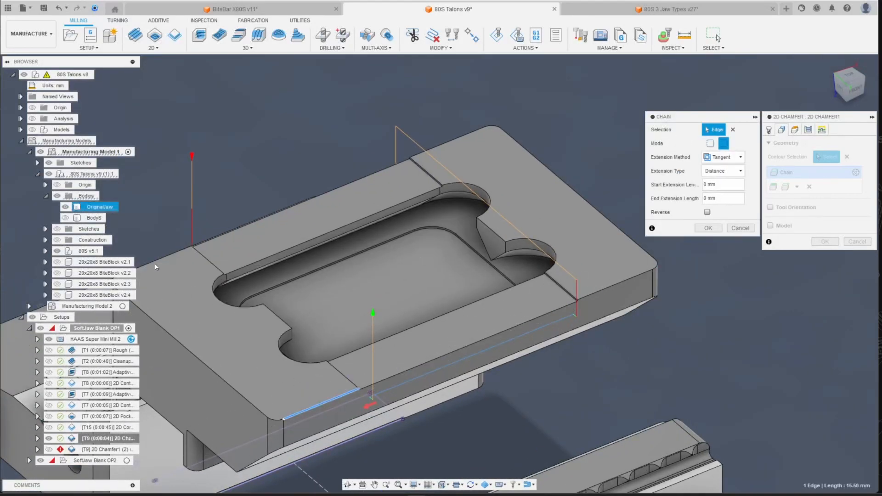
click(708, 228)
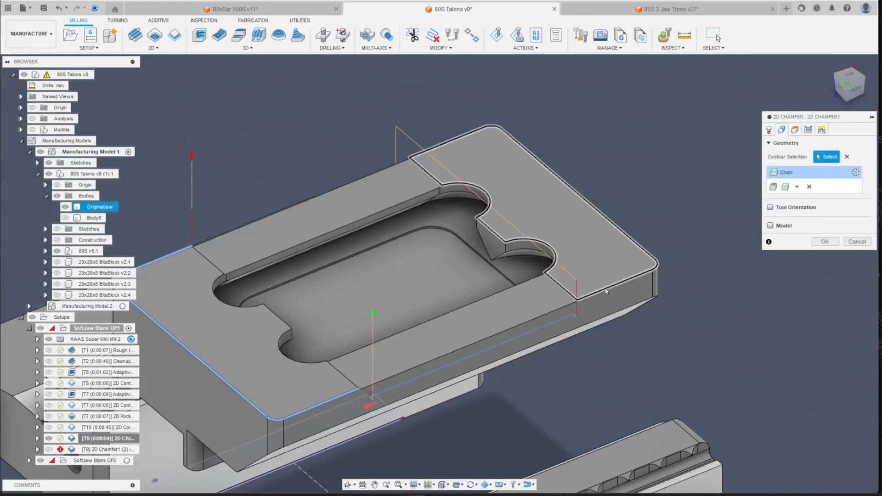
- Add an open chain along the outer top edges of the jaw's opposite end to 2D Chamfer1 and accept
click(602, 291)
click(699, 144)
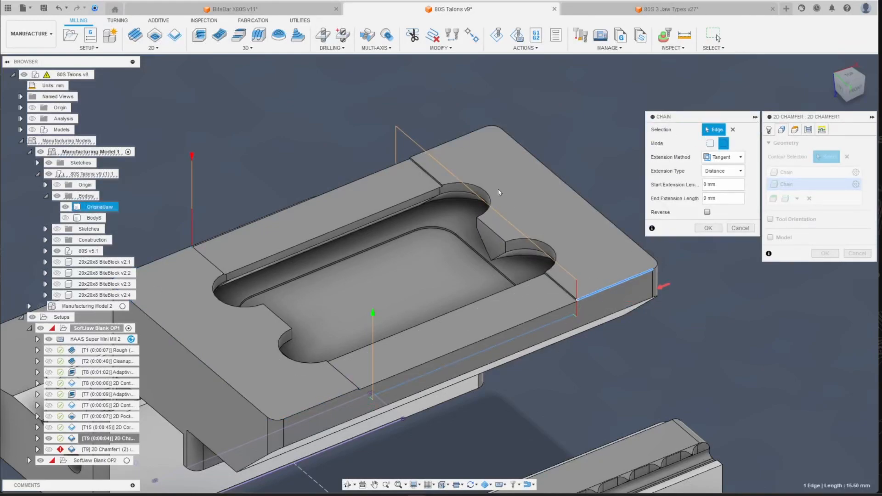
click(709, 228)
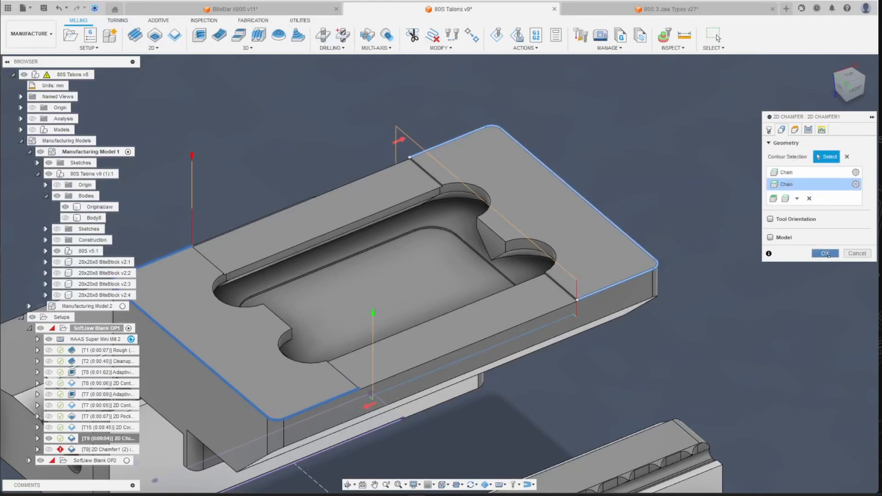
click(826, 254)
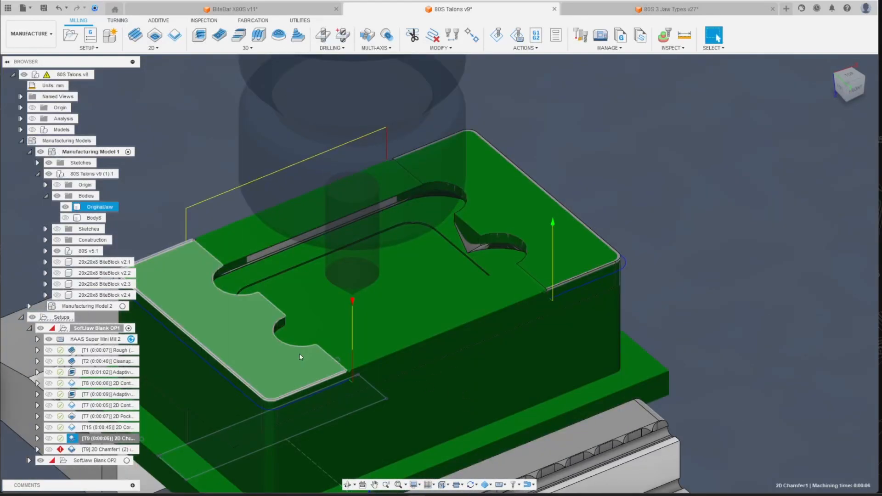
- Edit 2D Chamfer1 (2) and chain the pocket's top edges from the straight end edge through the corner relief along the long side
click(106, 449)
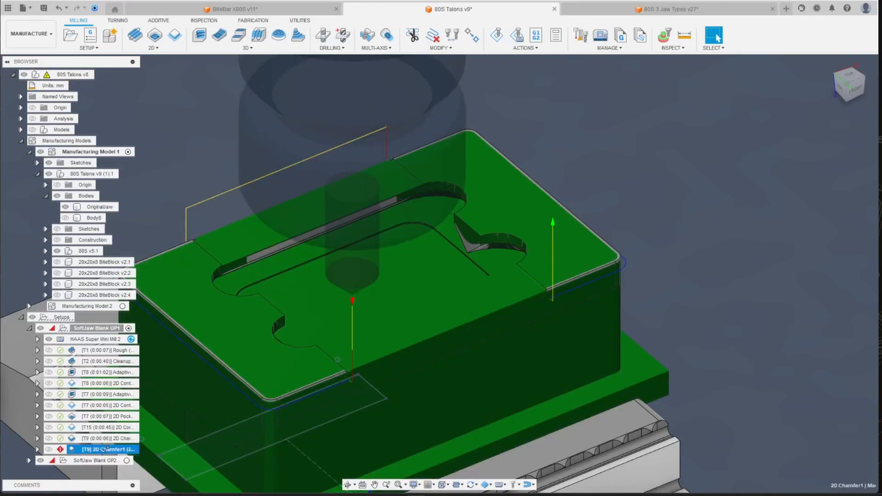
right_click(105, 449)
click(105, 130)
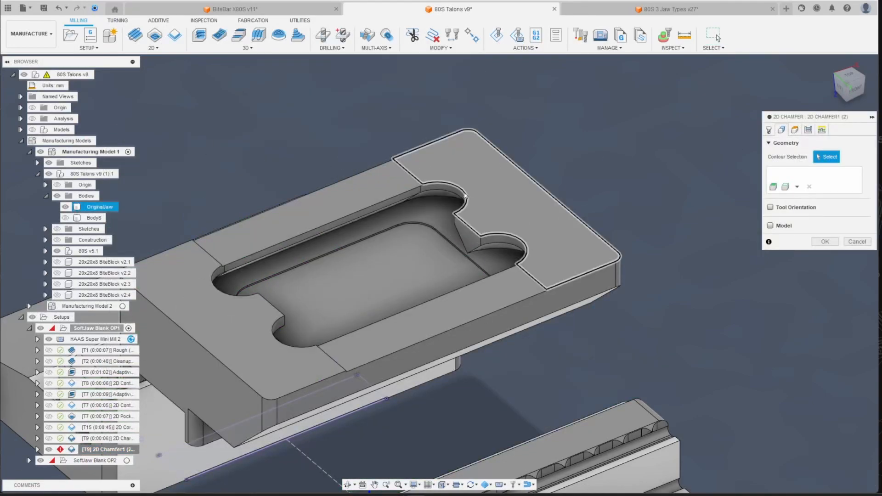
scroll(465, 198, up, 2)
click(470, 239)
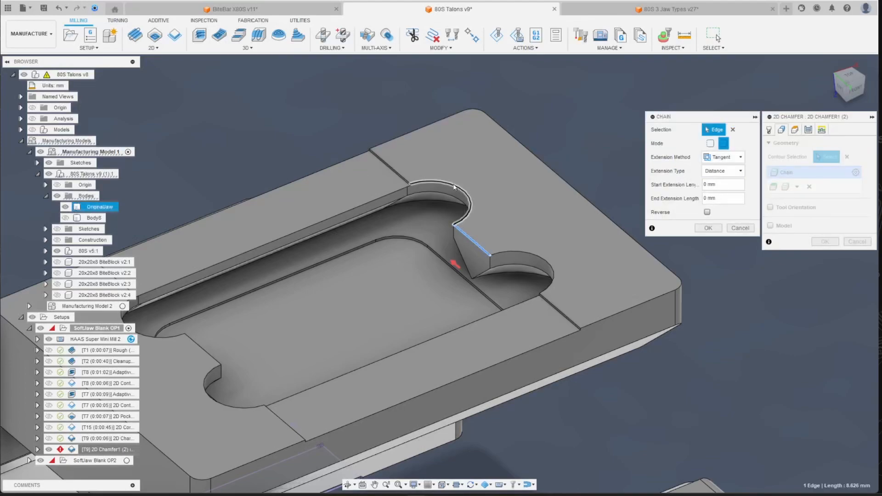
click(390, 196)
scroll(388, 197, down, 1)
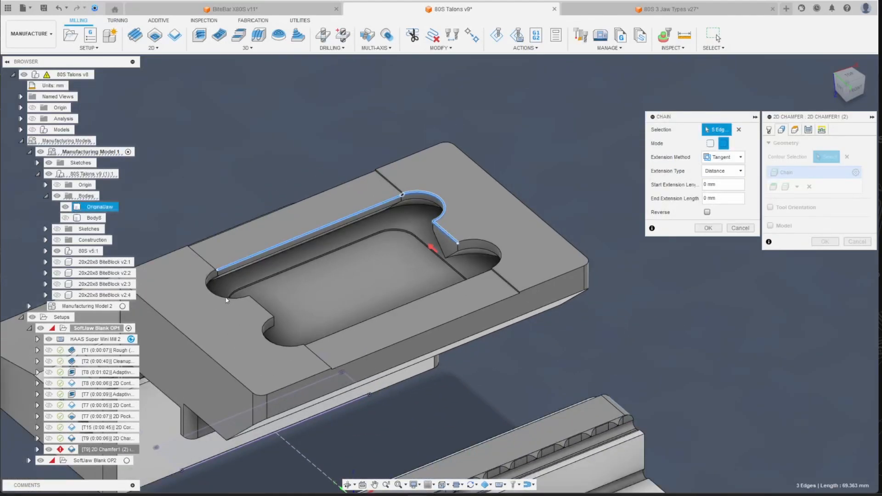
- Complete the chain around the entire upper pocket outline, accept 2D Chamfer1 (2), and view its toolpath
scroll(227, 300, up, 1)
click(228, 298)
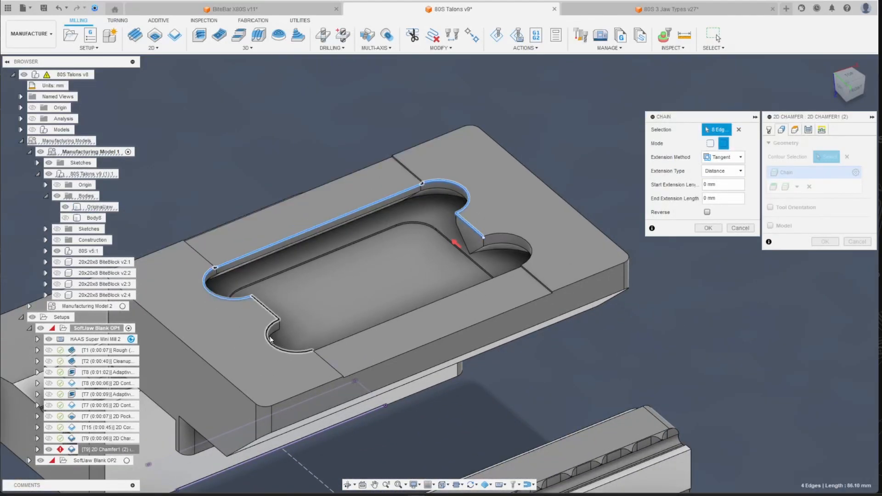
click(334, 346)
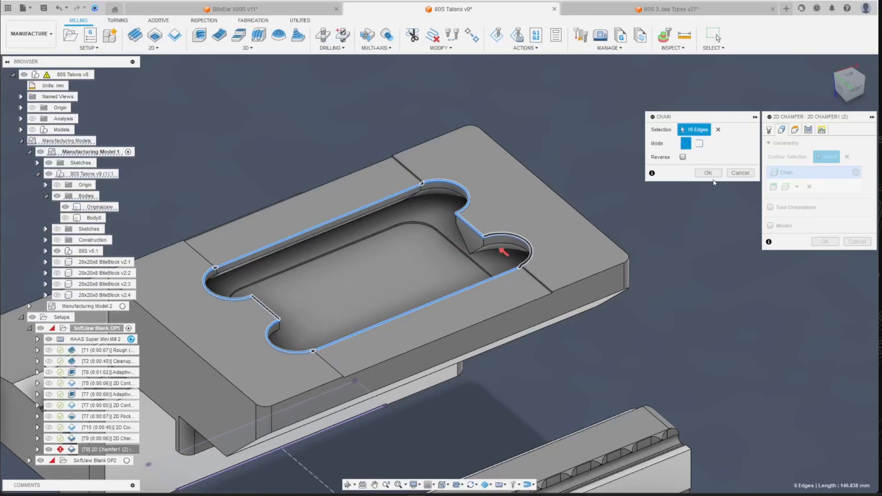
click(708, 228)
click(825, 242)
scroll(321, 280, up, 3)
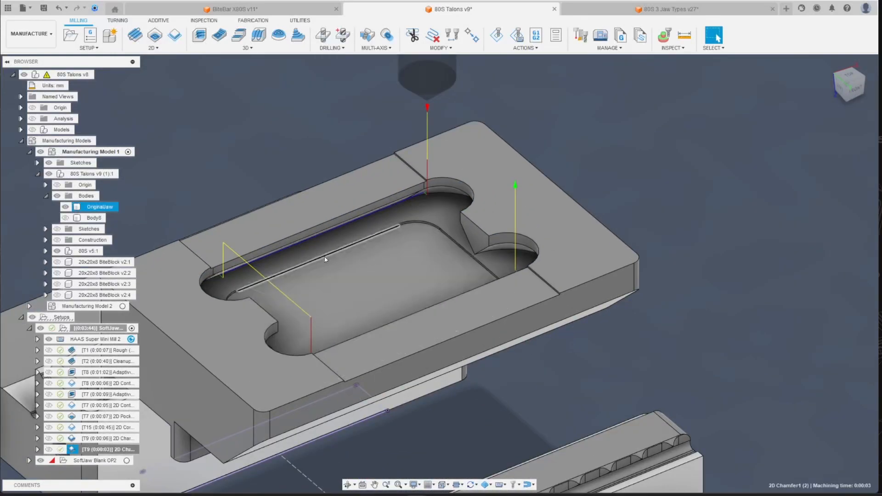
scroll(399, 214, down, 1)
scroll(395, 225, up, 1)
mouse_move(846, 85)
mouse_down()
mouse_move(805, 99)
mouse_move(822, 88)
mouse_up()
mouse_move(266, 308)
shift+middle_down()
mouse_move(273, 340)
mouse_move(290, 347)
mouse_move(287, 326)
shift+middle_up()
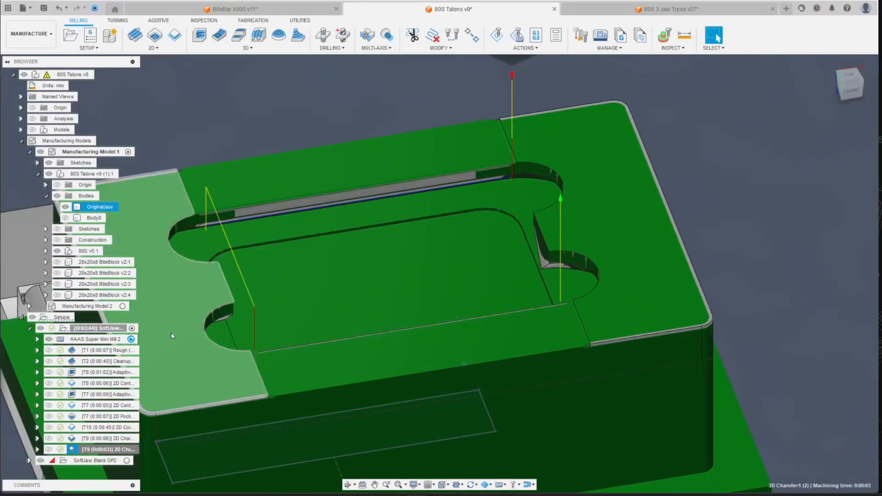
- Start a simulation of the SoftJaw Blank OP1 setup and play it from the Rough facing operation
click(83, 328)
scroll(578, 189, down, 2)
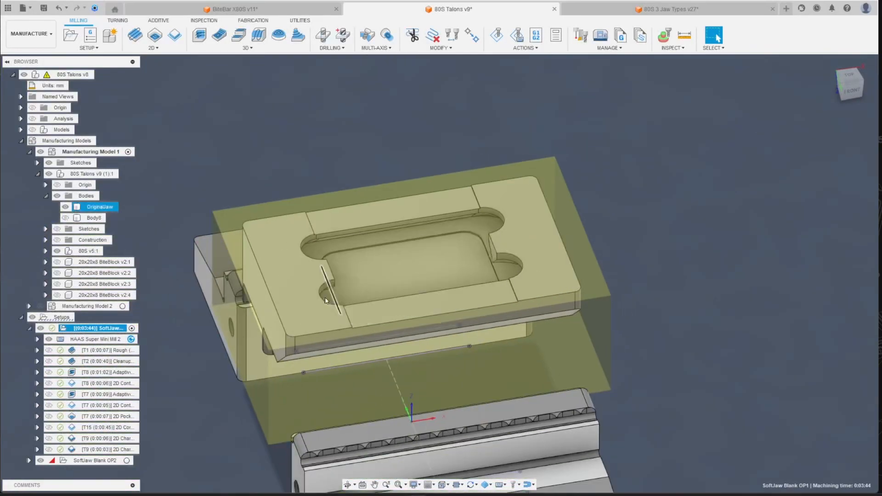
click(493, 33)
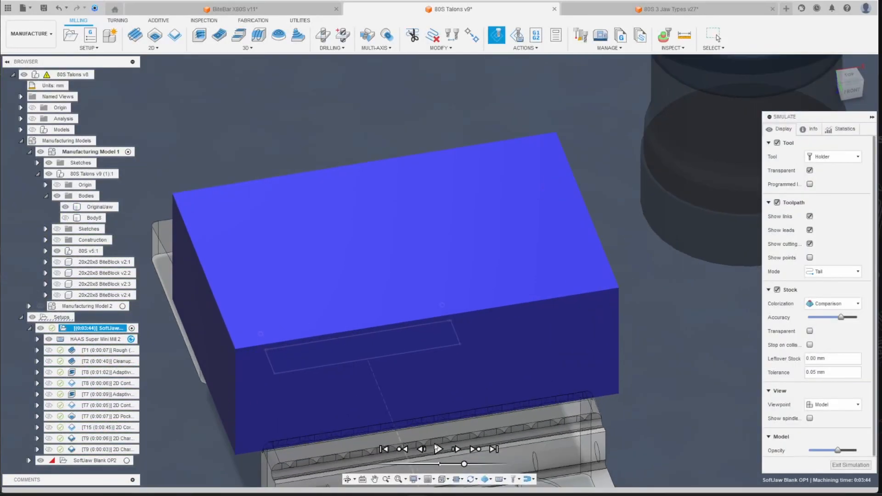
drag(865, 80, 863, 66)
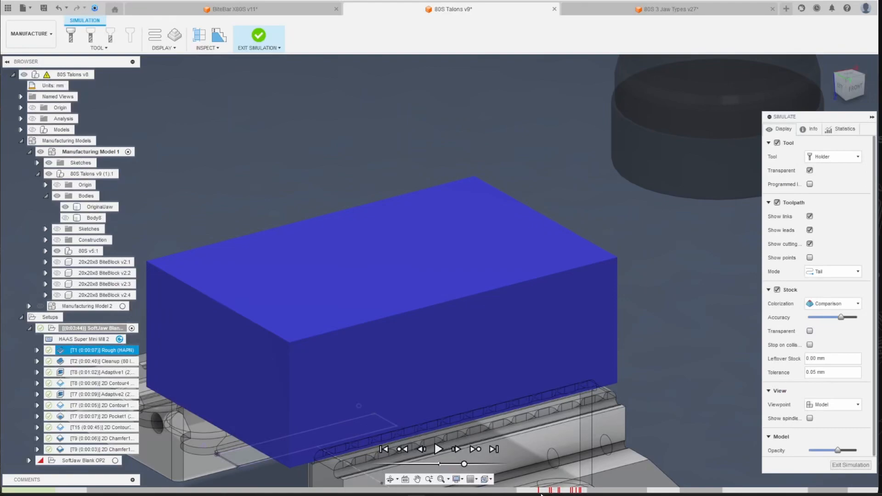
mouse_move(538, 491)
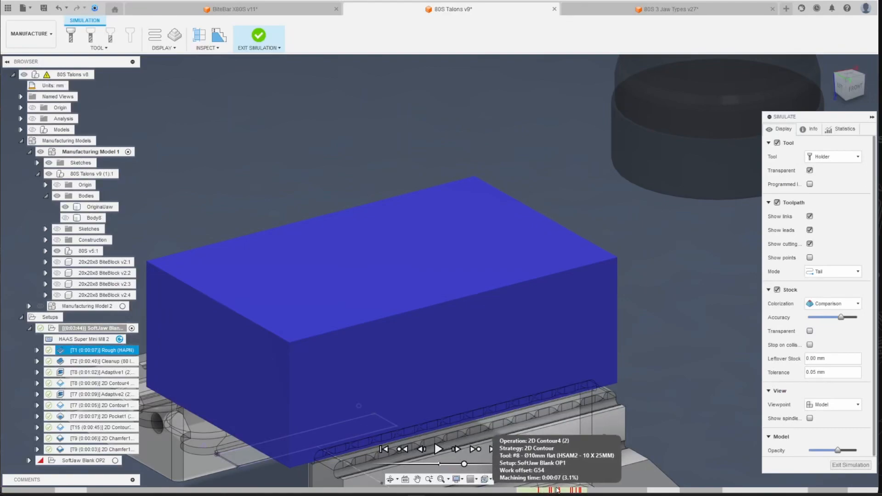
scroll(359, 294, down, 2)
click(440, 448)
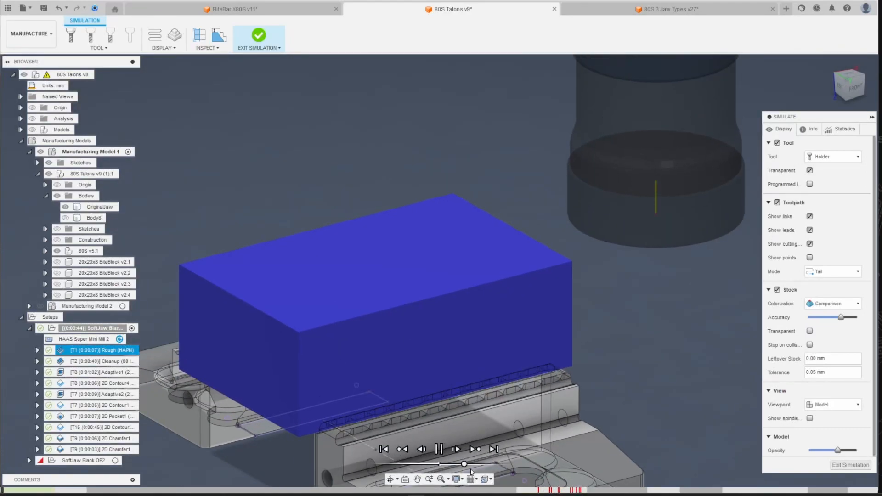
scroll(363, 387, down, 1)
scroll(362, 387, up, 1)
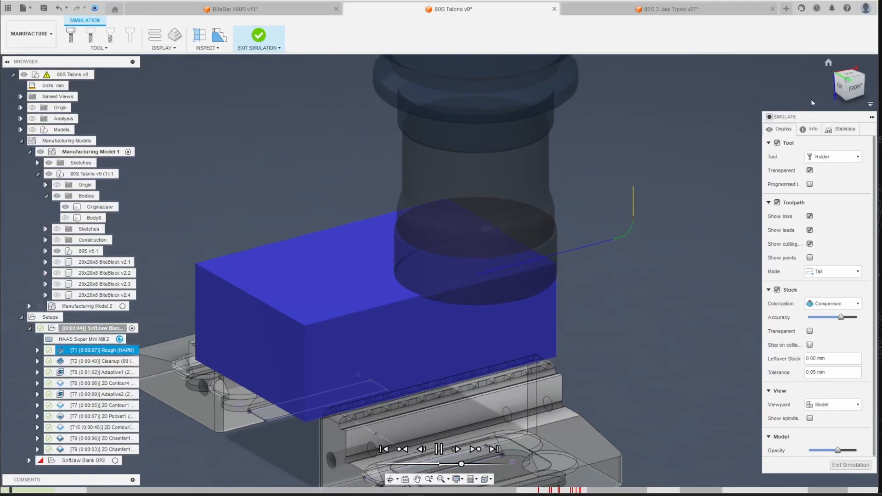
- Check the simulation's position, operation and verification info during the Rough pass, and return to the display settings
drag(849, 83, 850, 93)
click(811, 130)
click(832, 130)
click(802, 132)
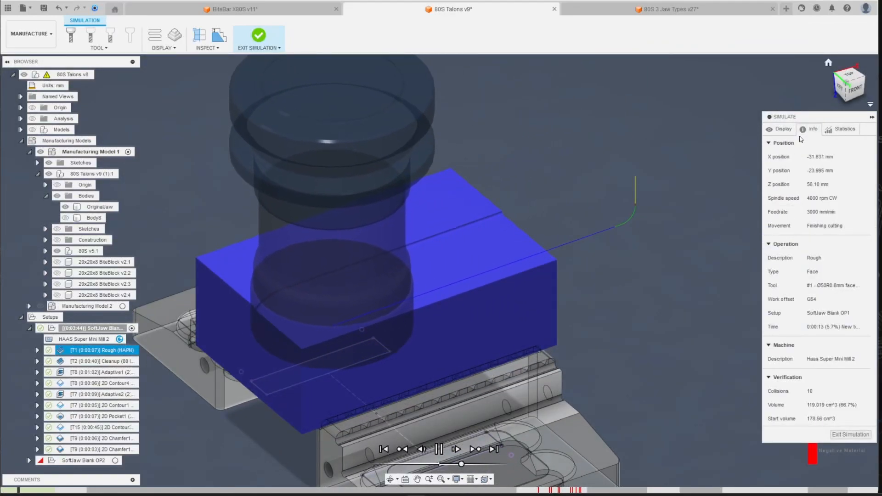
click(770, 132)
scroll(316, 265, down, 2)
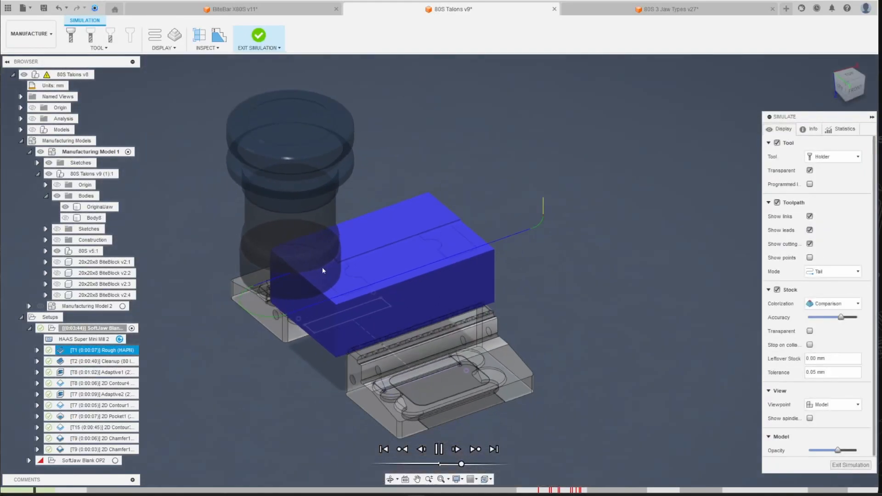
- Examine the Rough and Cleanup facing passes across the top of the stock as the simulation plays
scroll(290, 249, up, 3)
mouse_move(845, 84)
mouse_down()
mouse_move(824, 61)
mouse_move(846, 85)
mouse_up()
scroll(443, 275, down, 2)
scroll(439, 273, up, 1)
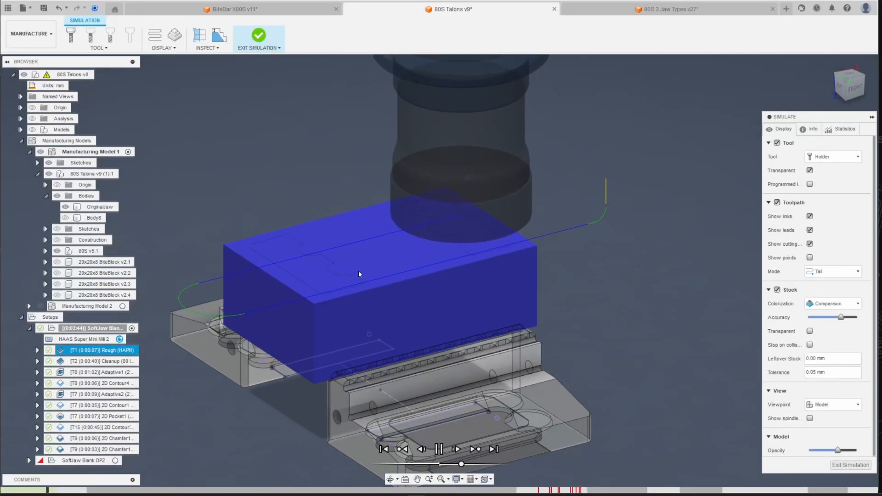
scroll(356, 272, down, 1)
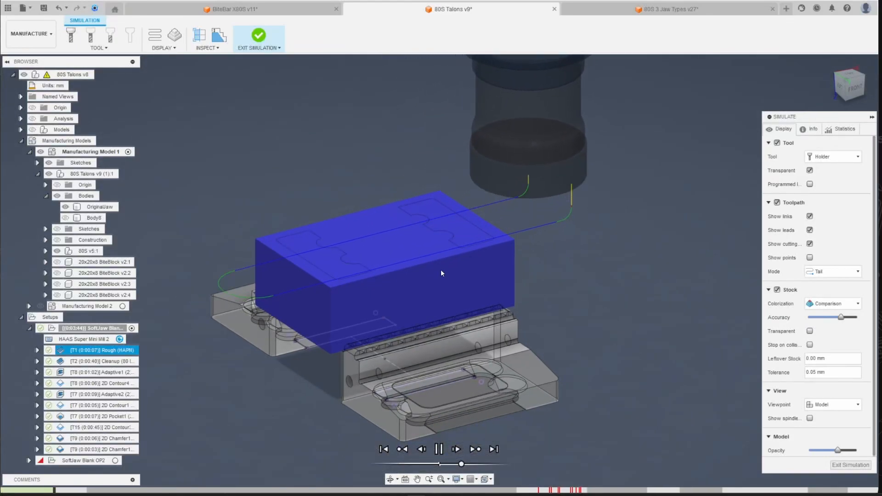
scroll(437, 262, up, 1)
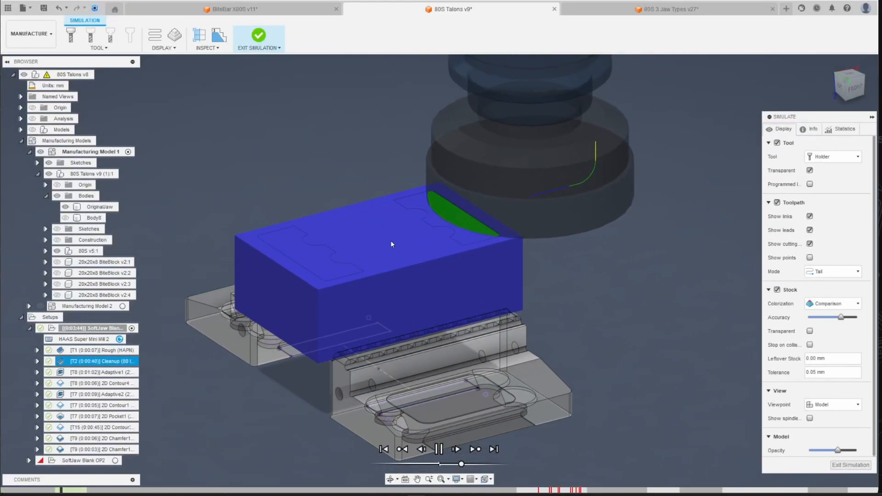
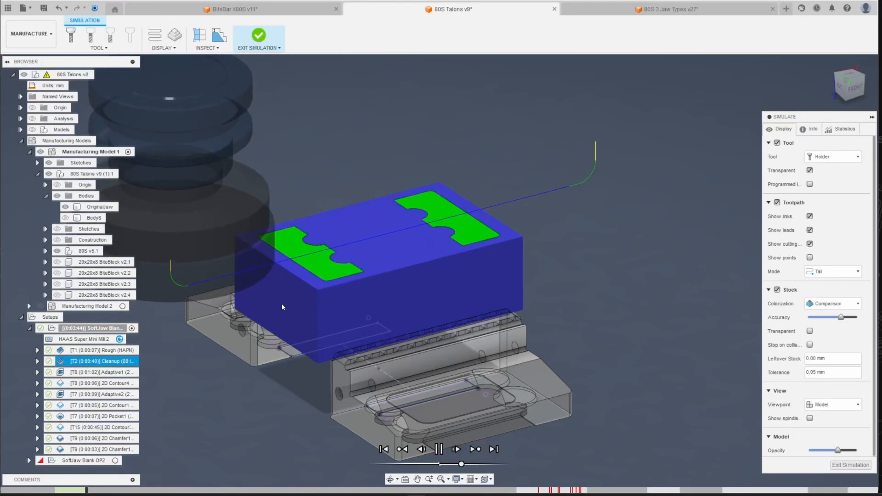
scroll(389, 260, down, 1)
scroll(338, 288, up, 2)
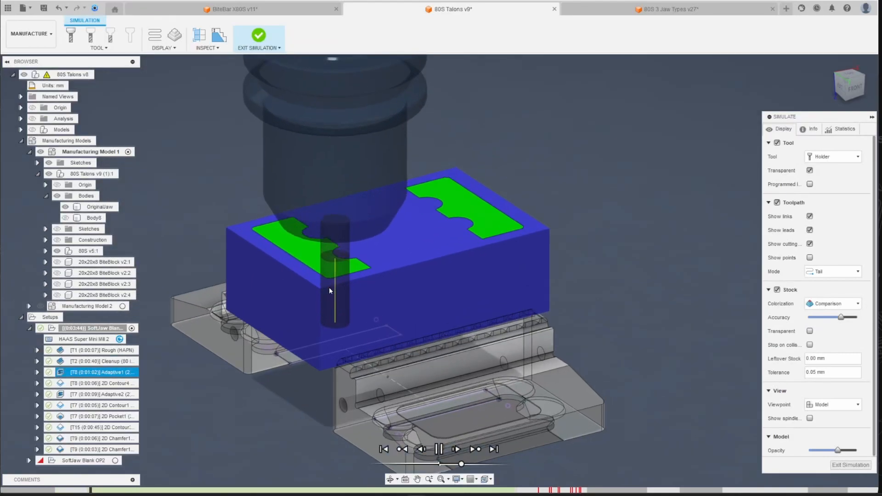
- Examine Adaptive1's first roughing cuts around the stock's outer sides from several angles
scroll(342, 294, down, 2)
scroll(345, 291, up, 1)
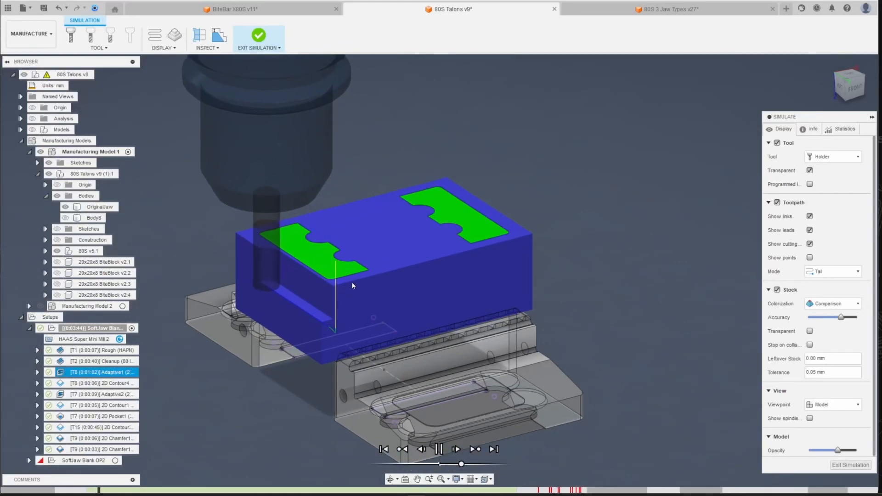
shift+middle_drag(397, 338, 230, 332)
scroll(438, 271, down, 2)
scroll(523, 299, up, 3)
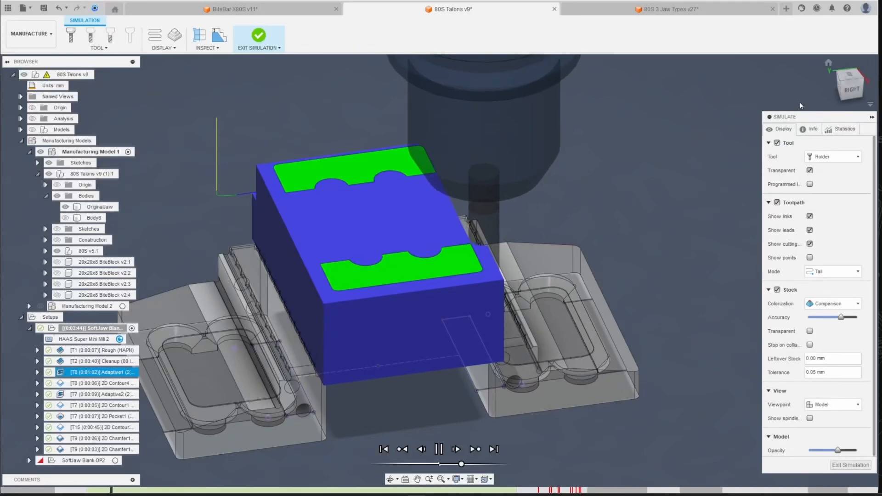
drag(824, 81, 772, 86)
scroll(408, 286, down, 2)
scroll(408, 285, up, 2)
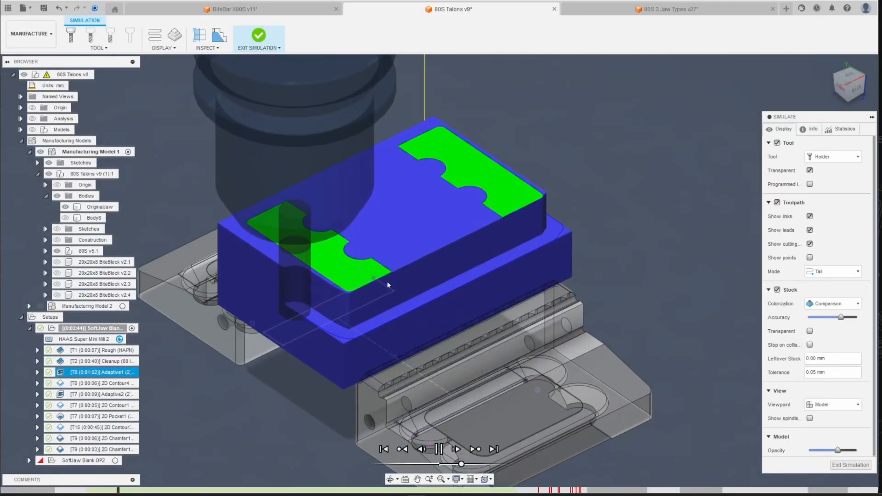
- Follow Adaptive1 from the back and left sides as it steps down the outside and clears the central pocket
mouse_move(844, 85)
mouse_down()
mouse_move(804, 81)
mouse_move(852, 85)
mouse_move(806, 82)
mouse_up()
scroll(397, 268, down, 2)
scroll(397, 267, up, 1)
scroll(437, 320, down, 2)
scroll(537, 254, up, 2)
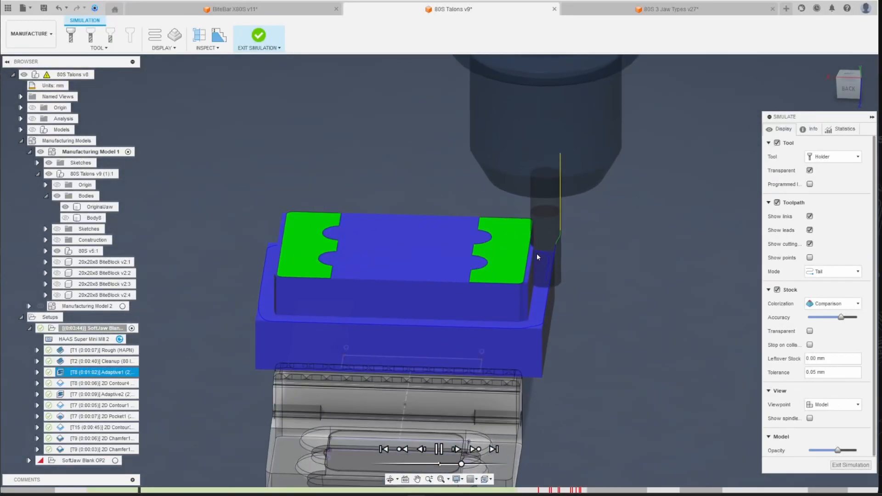
scroll(557, 278, up, 1)
scroll(516, 289, down, 2)
scroll(517, 289, up, 1)
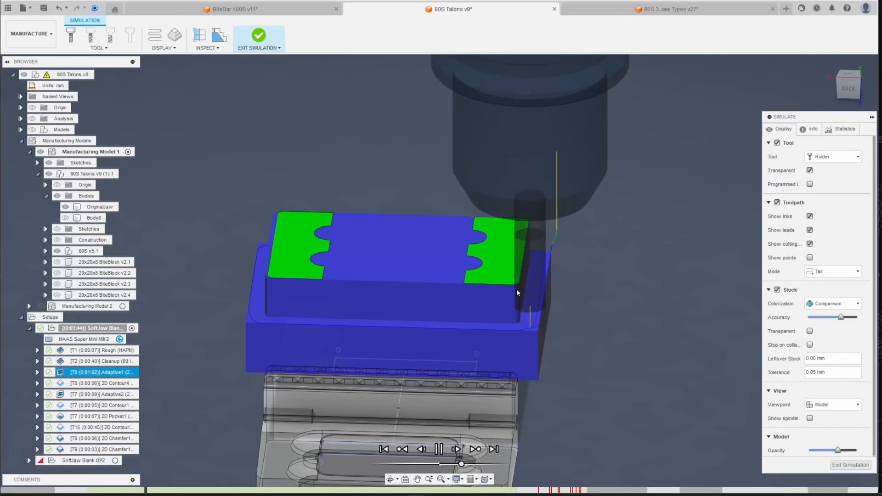
drag(847, 86, 819, 85)
scroll(308, 328, down, 2)
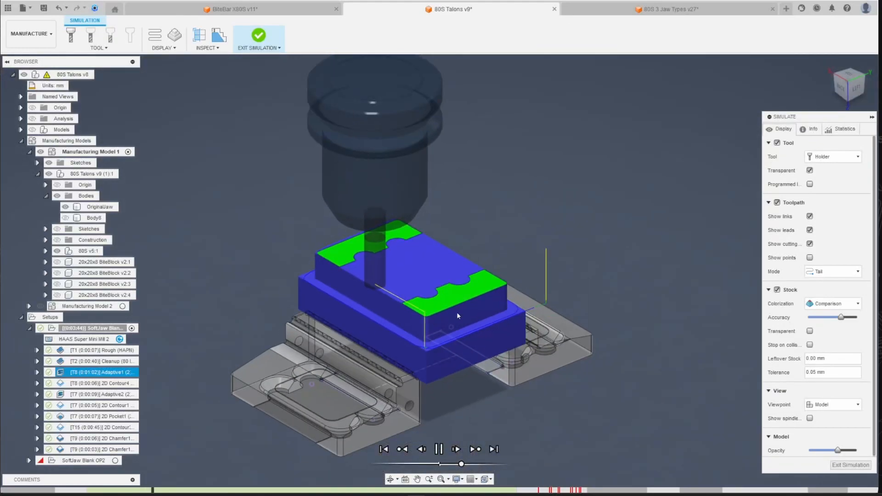
scroll(448, 316, up, 2)
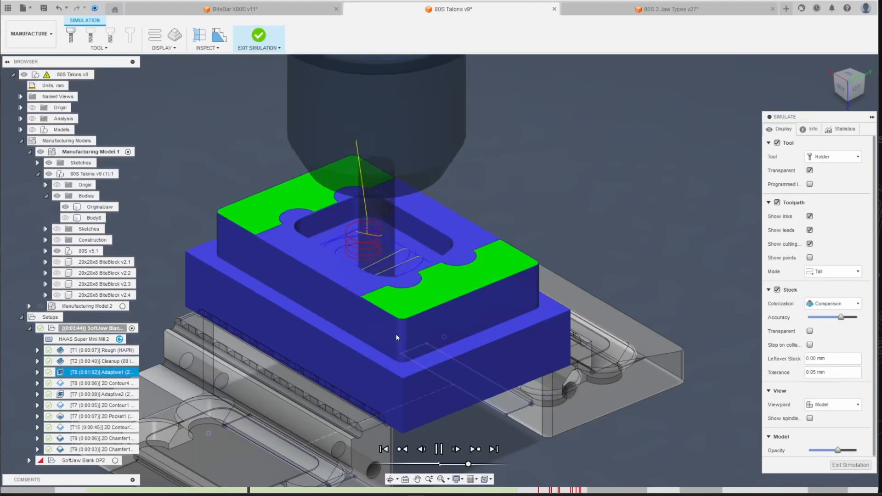
scroll(397, 338, down, 1)
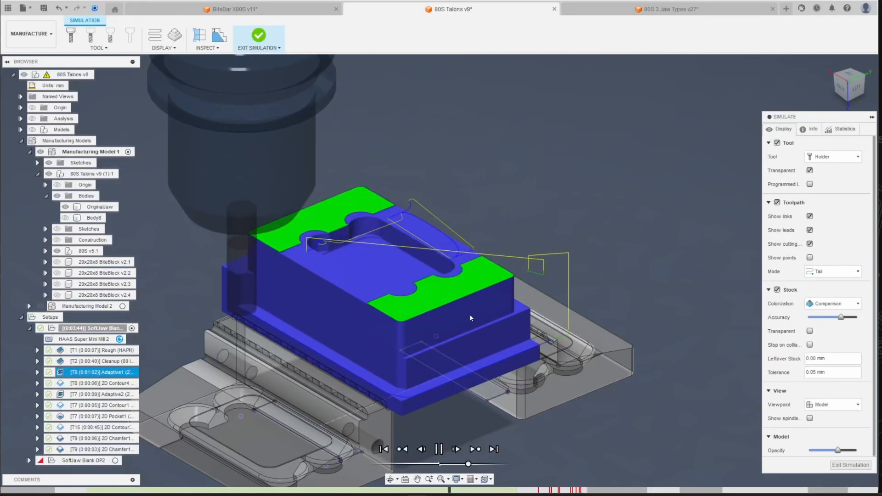
- Slow the playback for 2D Contour4, pause at the collision, and inspect the tool shank against the jaw's side wall
click(833, 88)
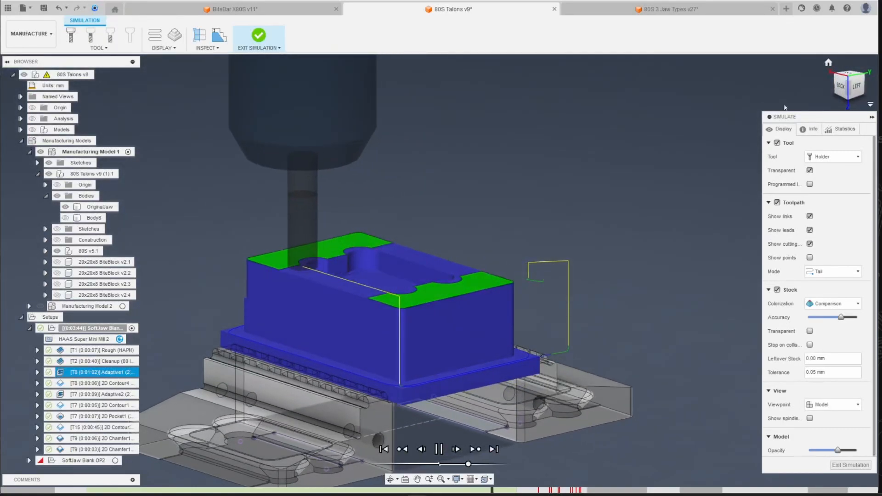
drag(469, 464, 465, 465)
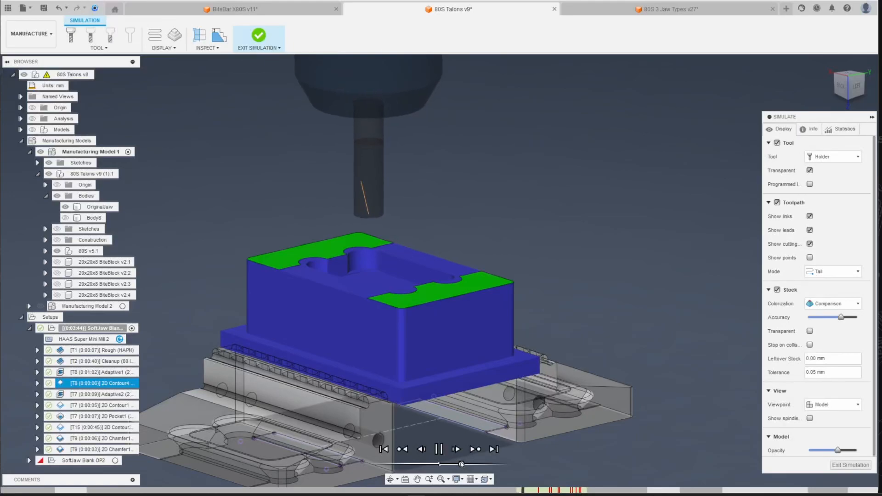
mouse_move(839, 86)
mouse_down()
mouse_move(854, 82)
mouse_move(845, 73)
mouse_up()
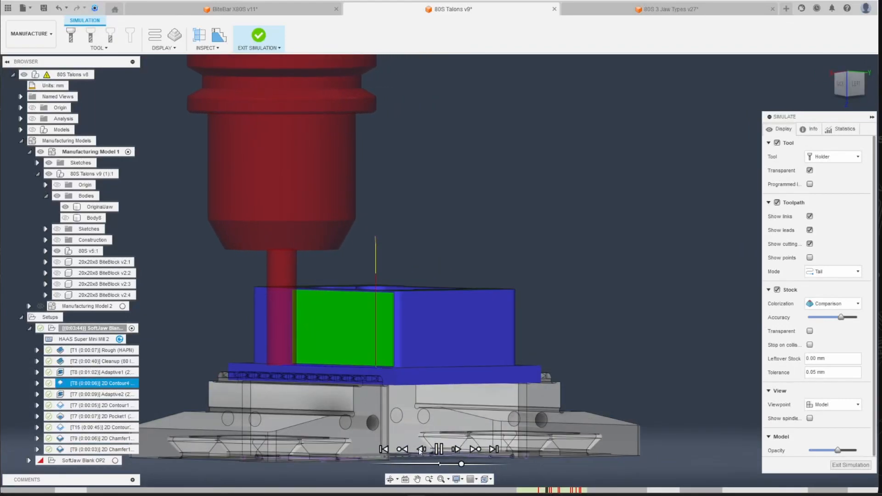
click(439, 449)
scroll(278, 285, up, 10)
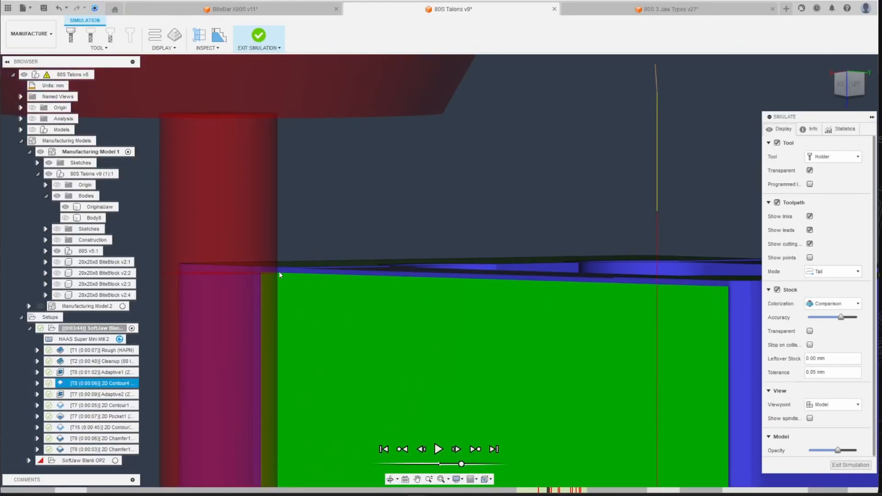
click(861, 84)
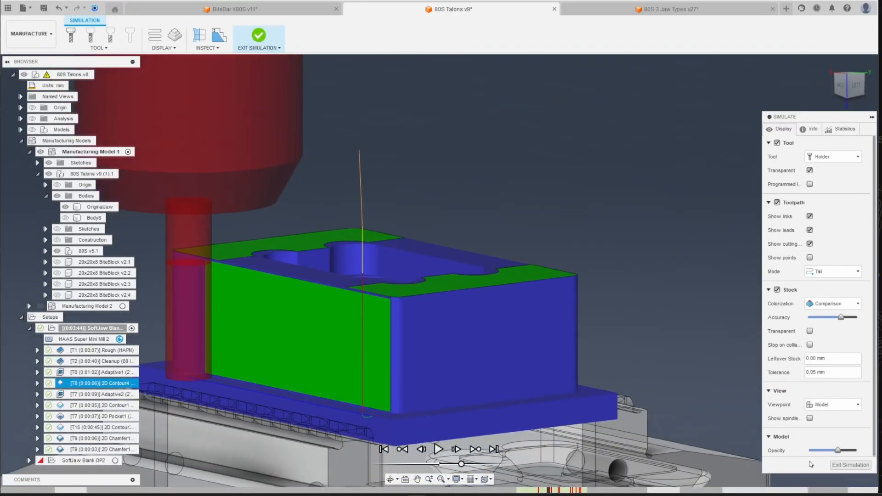
scroll(321, 361, down, 4)
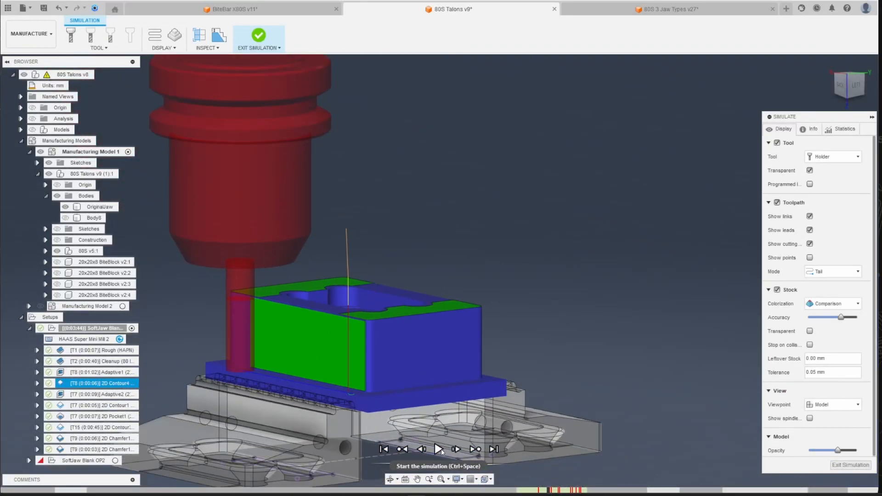
- Resume the simulation slightly faster and examine 2D Contour4's side finishing and Adaptive2's cuts in the pocket
click(439, 449)
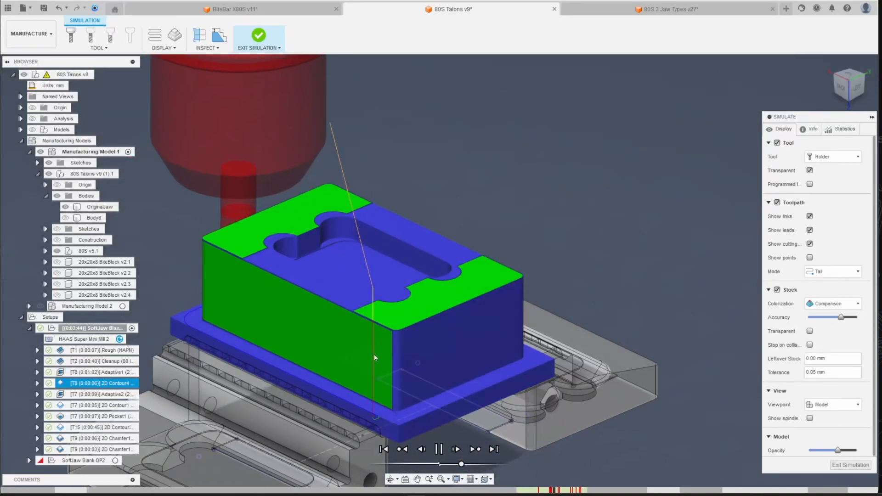
scroll(373, 356, down, 2)
drag(462, 464, 464, 465)
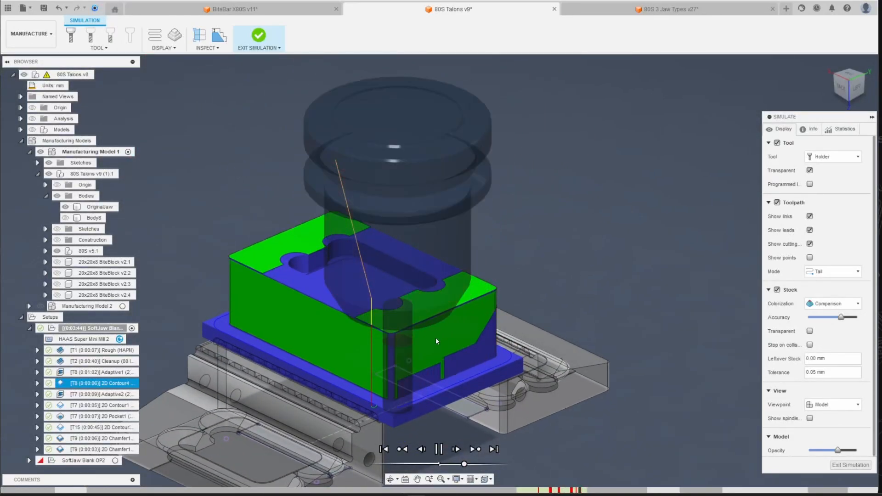
shift+middle_drag(458, 266, 483, 251)
scroll(479, 299, up, 5)
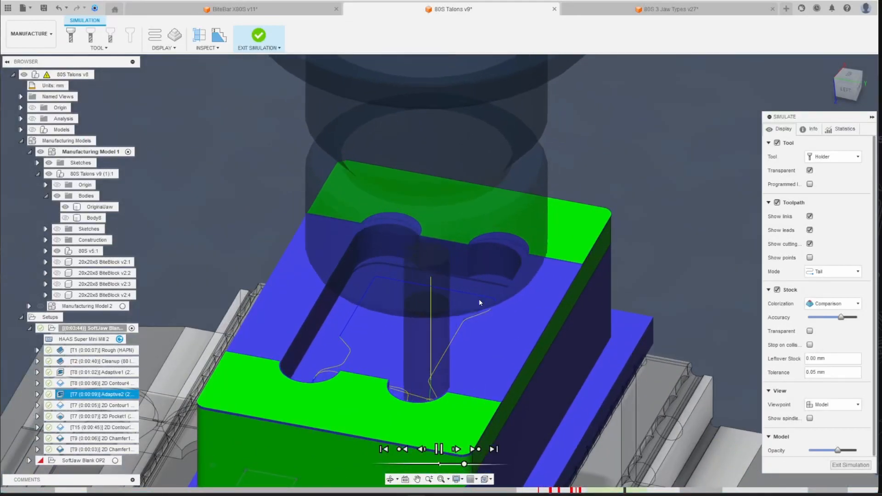
scroll(479, 299, down, 2)
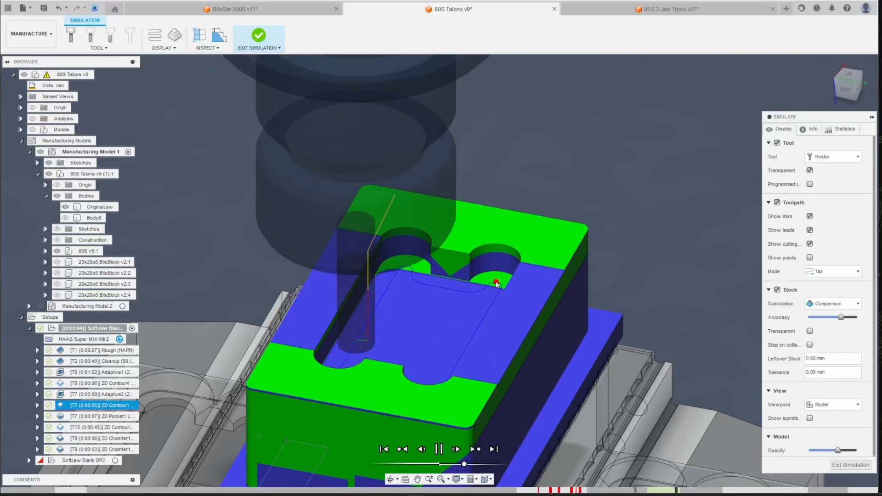
- Examine 2D Pocket1 and the T15 contour at a slower playback speed, and jump back to Adaptive1
drag(847, 83, 681, 172)
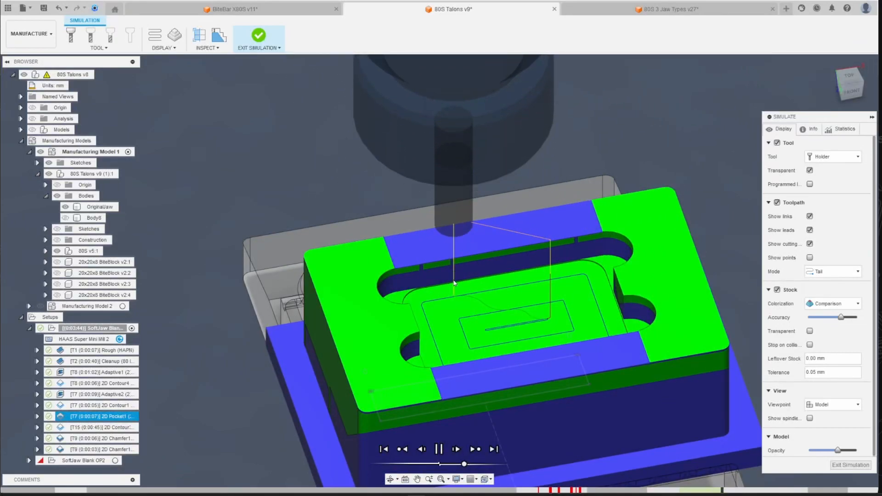
scroll(453, 283, down, 1)
drag(464, 464, 456, 465)
scroll(573, 322, down, 1)
click(829, 62)
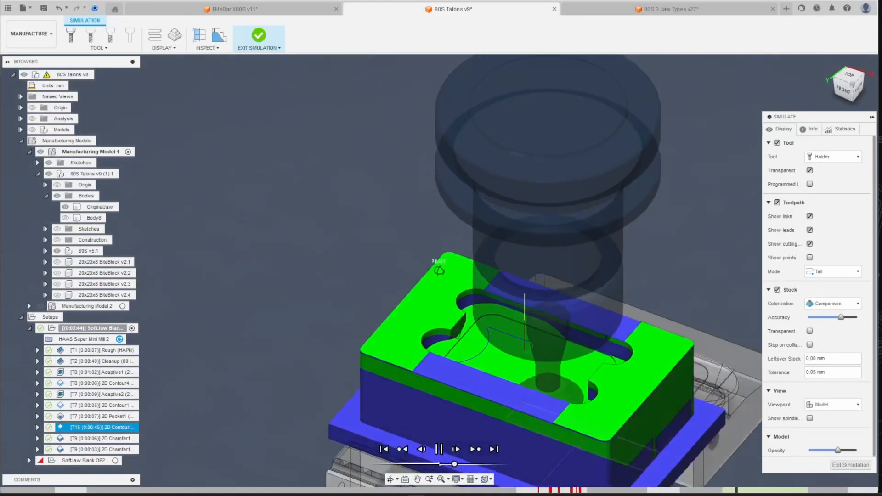
scroll(496, 414, up, 2)
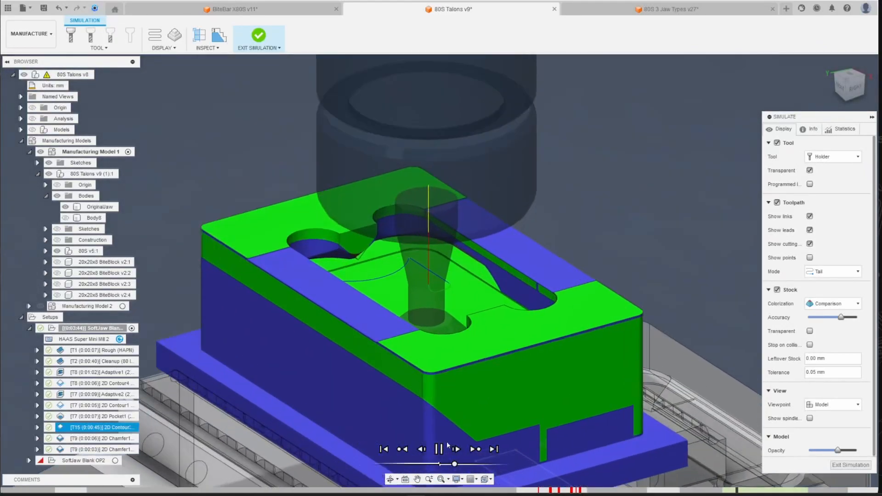
click(403, 451)
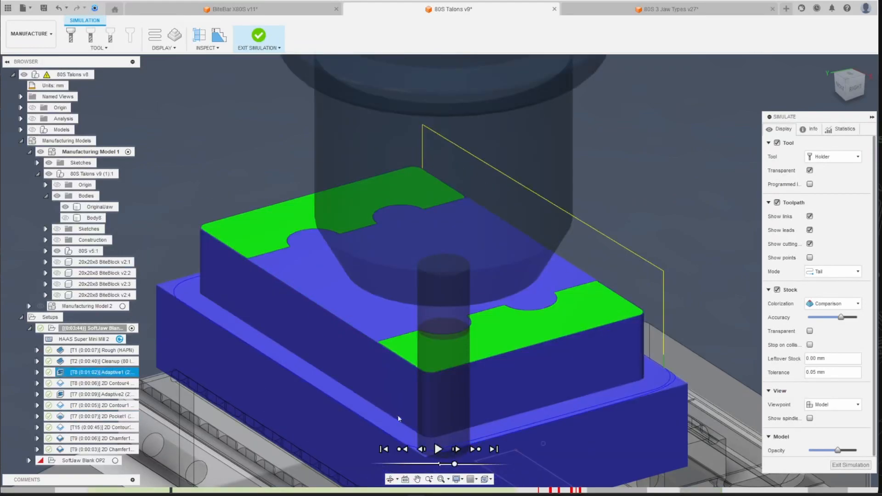
- Skip the simulation from Adaptive1 to the T15 contour one operation at a time, watching the pocket material being removed
middle_drag(442, 384, 410, 351)
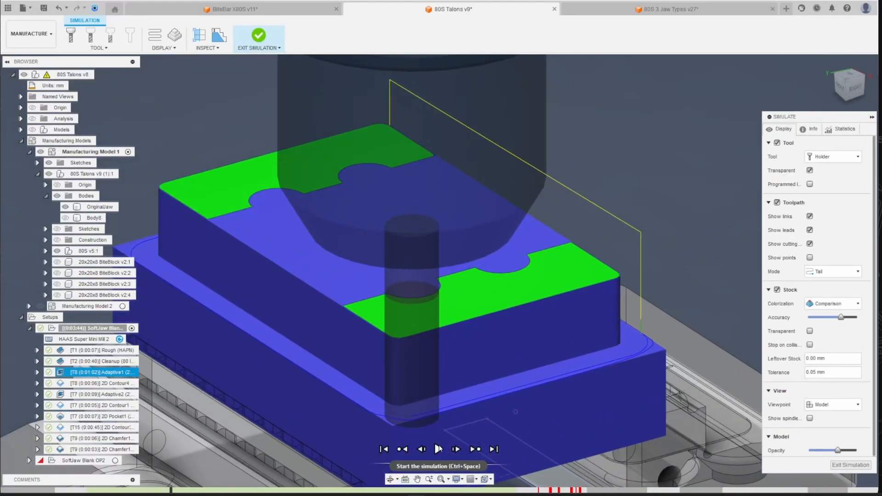
click(474, 451)
click(474, 451)
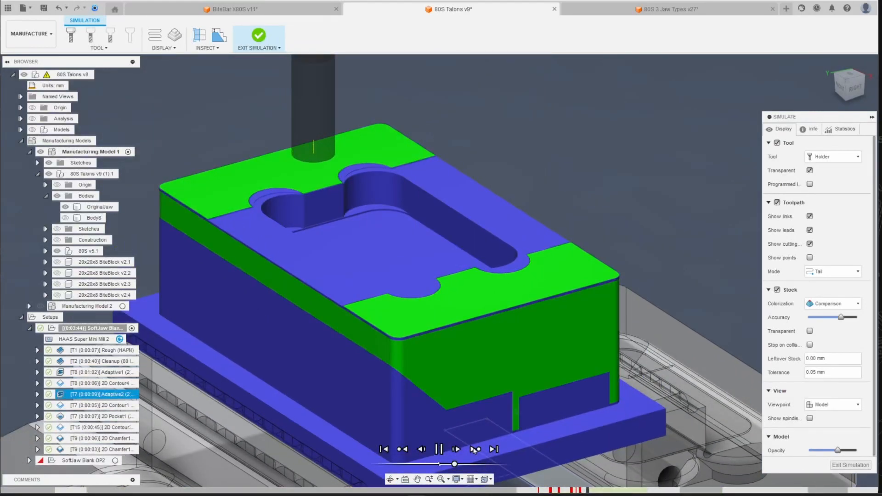
click(474, 450)
click(475, 450)
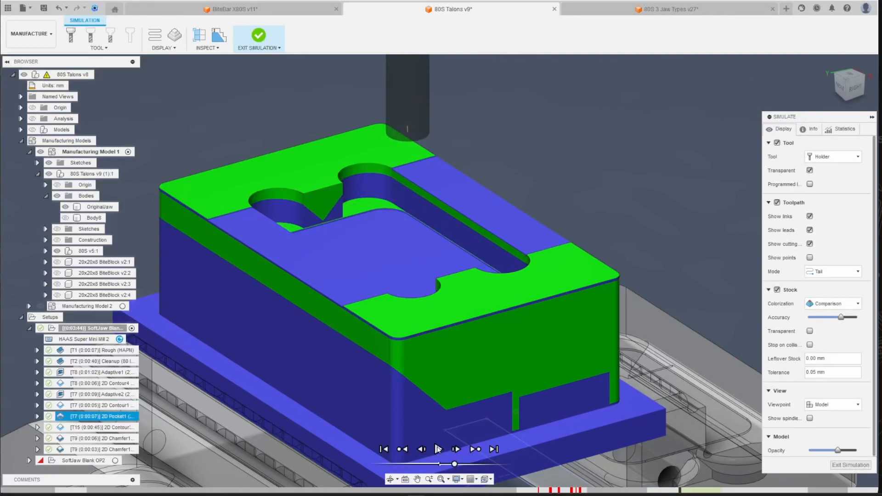
click(475, 450)
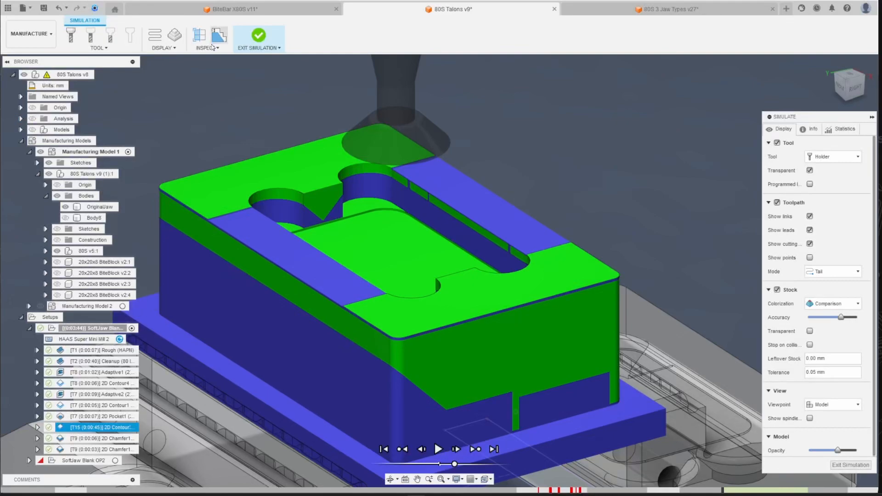
- Create a section analysis cutting across the jaw's pocket and show the sectioned stock from the right side
click(218, 58)
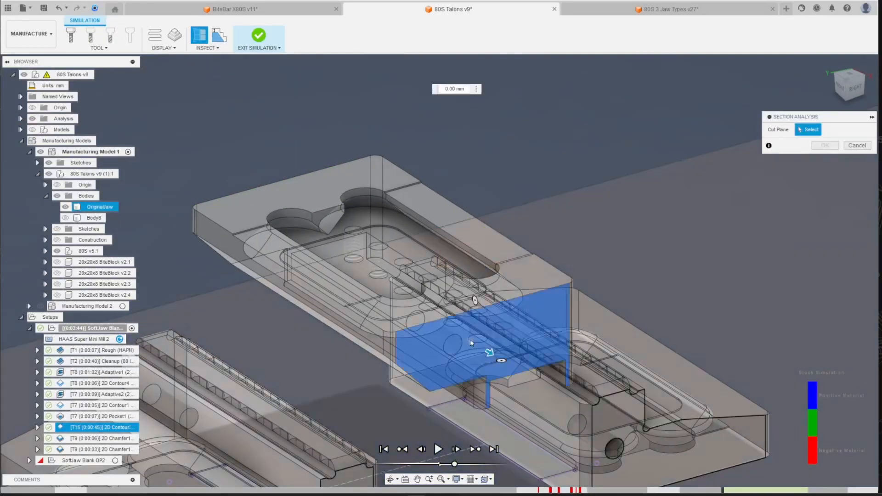
click(470, 342)
drag(490, 352, 456, 271)
click(818, 228)
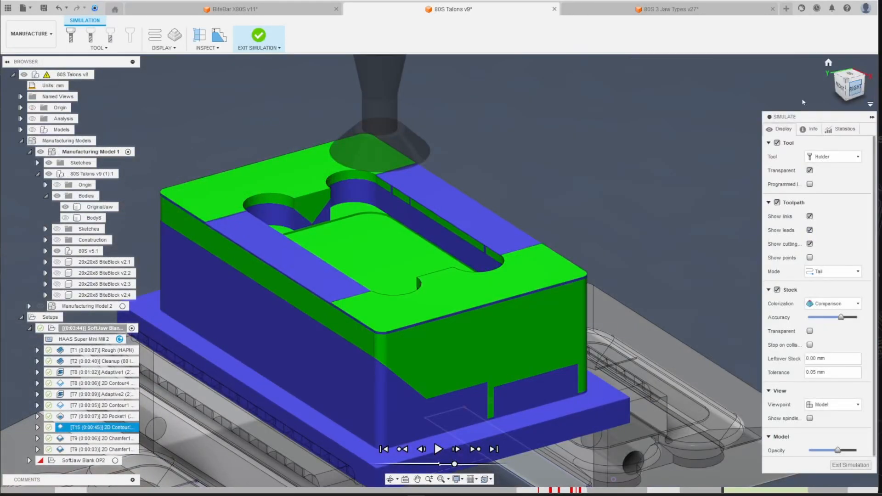
click(838, 94)
click(32, 119)
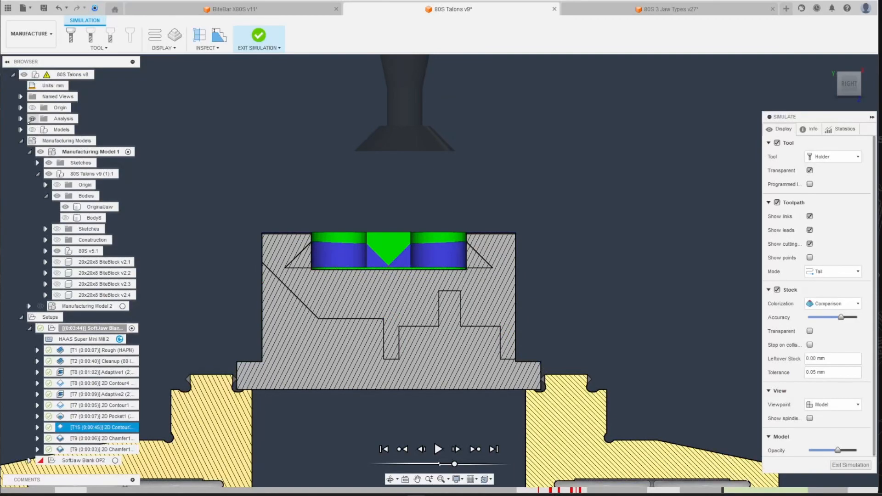
- Examine the pocket's undercut profile in the section view and play the T15 contour down into the pocket
scroll(412, 350, down, 2)
scroll(421, 308, up, 5)
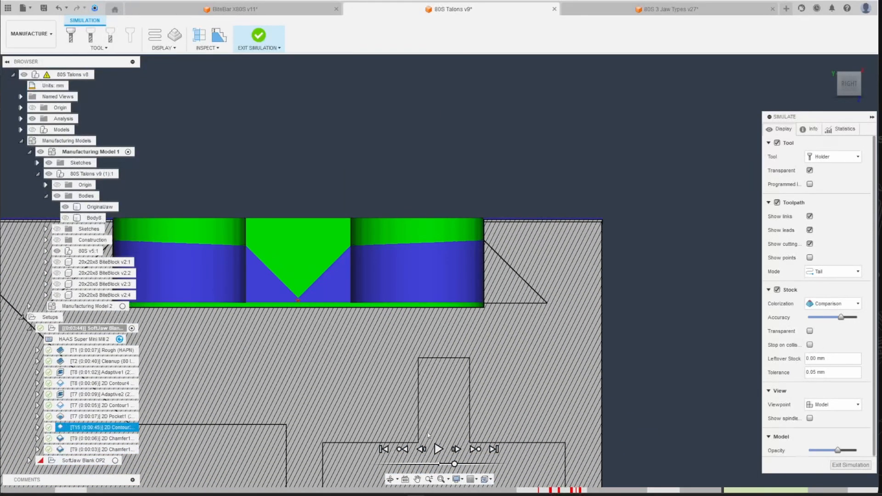
scroll(547, 429, down, 3)
scroll(405, 346, up, 2)
scroll(405, 346, down, 2)
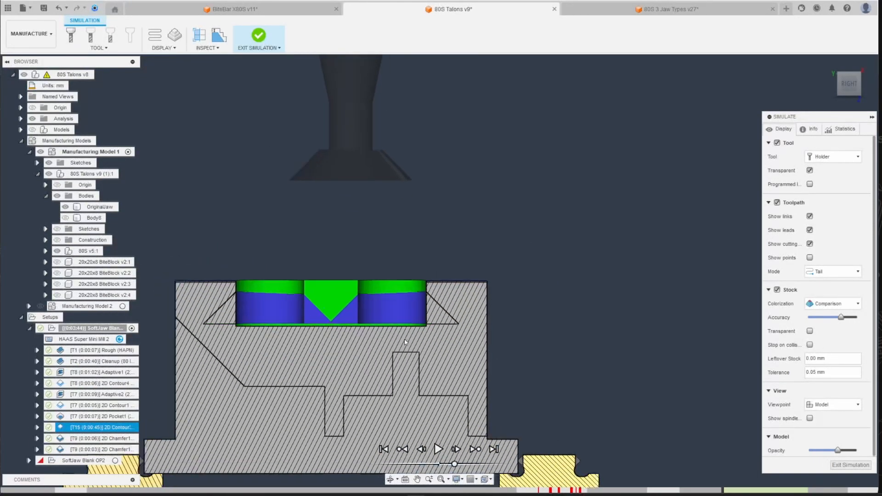
scroll(423, 351, up, 3)
scroll(384, 227, up, 1)
scroll(368, 202, down, 2)
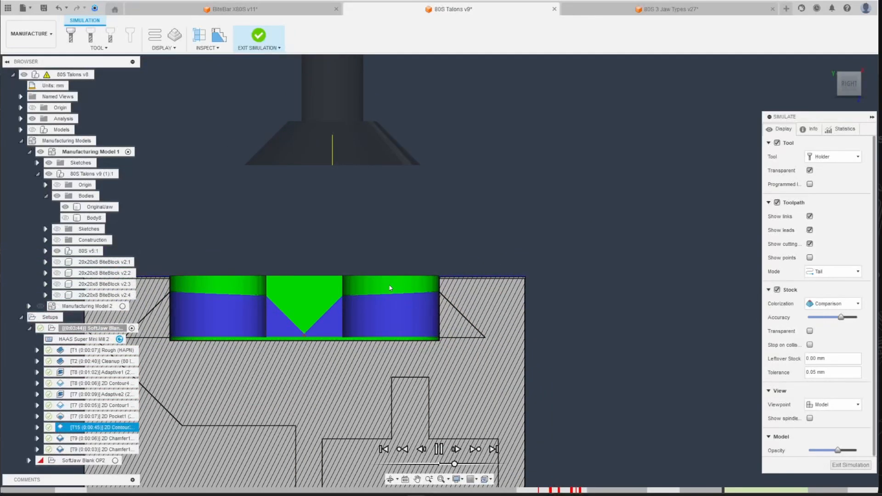
scroll(343, 170, up, 2)
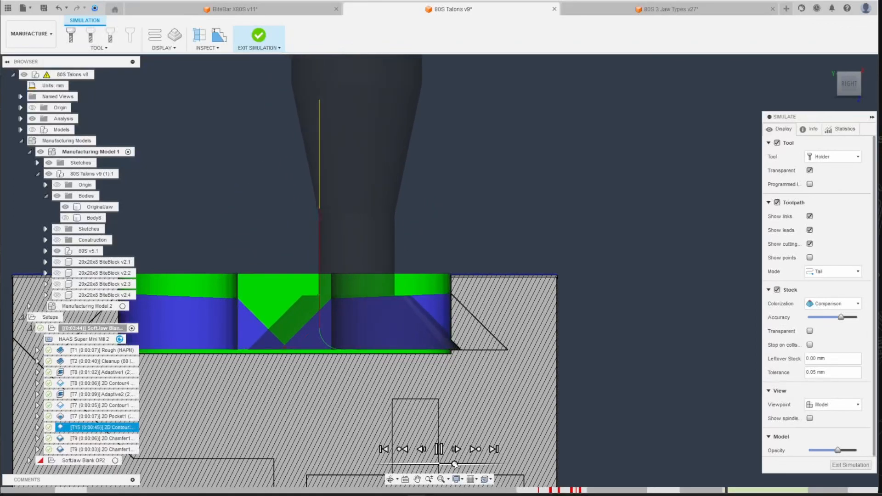
- Follow the dovetail cutter's entry and first cuts along the pocket wall from an elevated view of the section
drag(846, 90, 838, 103)
scroll(429, 329, down, 2)
scroll(430, 329, up, 2)
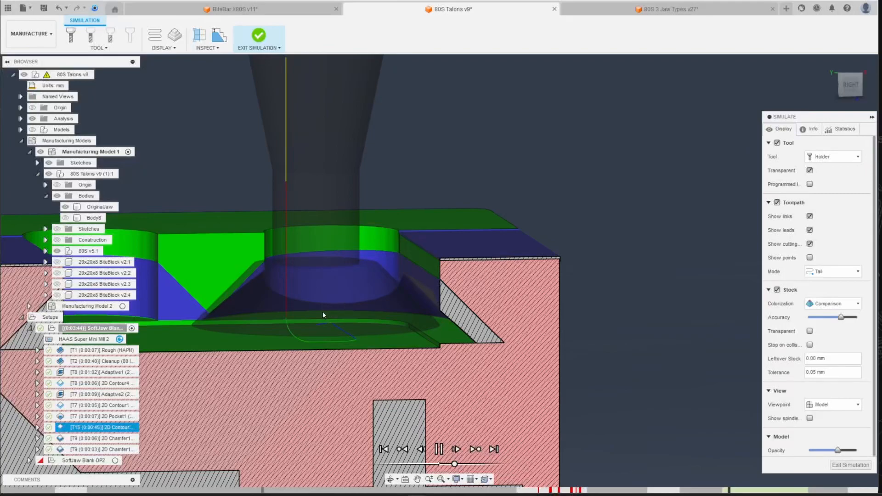
scroll(387, 291, down, 2)
drag(844, 84, 842, 99)
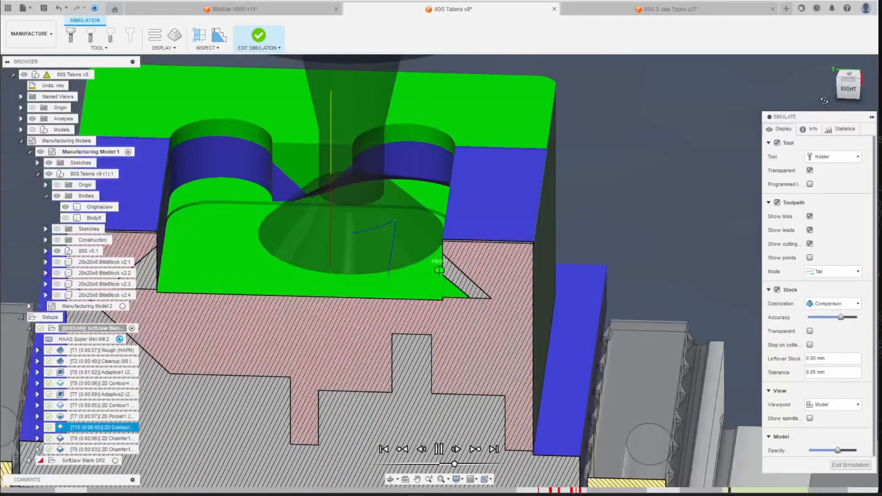
scroll(316, 247, down, 2)
scroll(301, 209, up, 3)
scroll(403, 269, down, 3)
scroll(410, 250, up, 4)
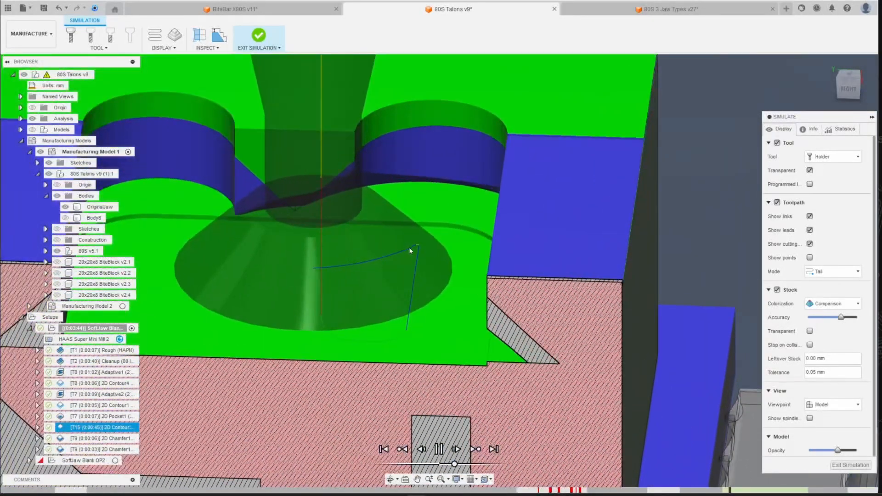
- Watch the T15 cutter's path around the far end of the pocket, and raise the playback speed slightly
scroll(431, 249, down, 2)
scroll(441, 255, up, 2)
scroll(448, 253, down, 4)
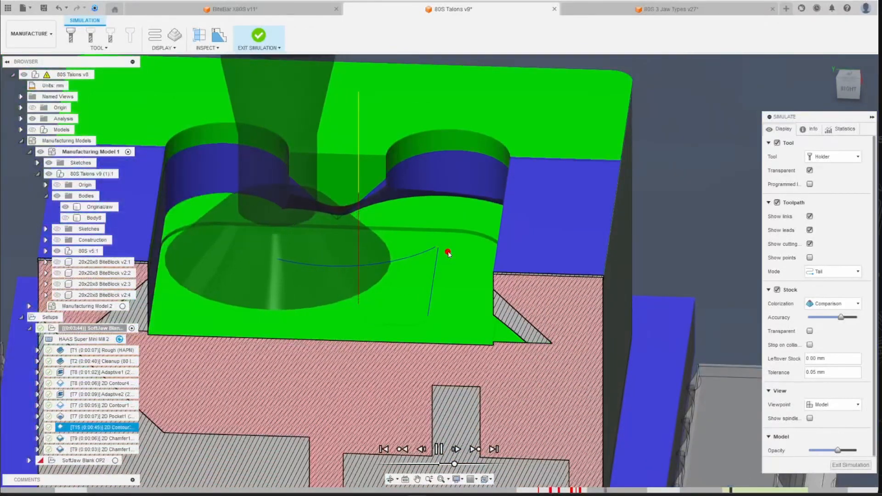
scroll(315, 255, up, 3)
scroll(319, 250, down, 2)
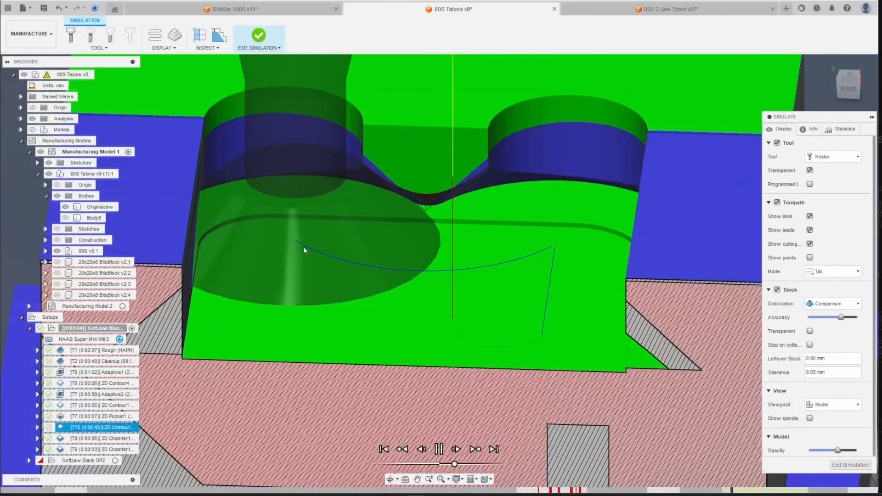
scroll(298, 243, down, 3)
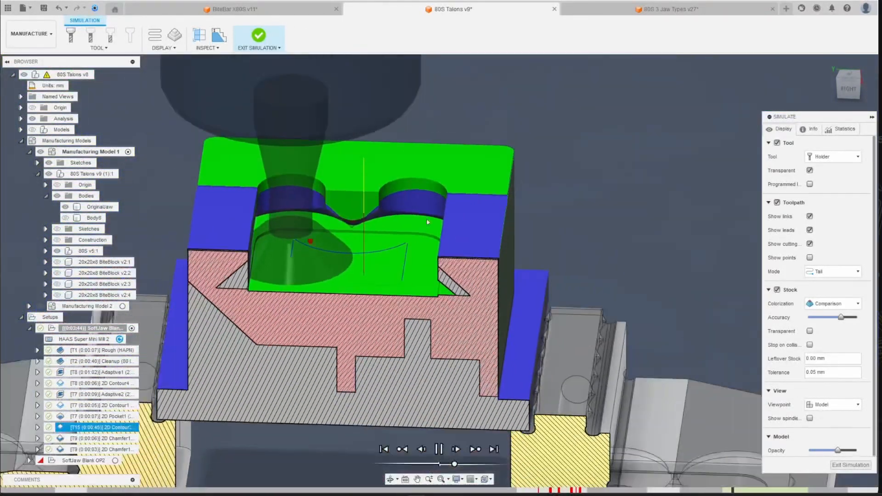
shift+middle_drag(602, 335, 547, 337)
drag(458, 464, 463, 463)
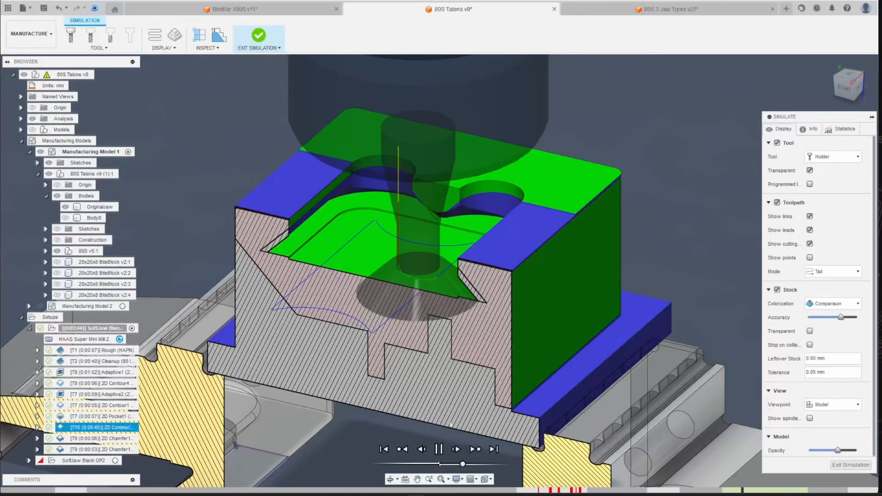
- Finish watching the contour, open the T15 operation 2D Contour3 (2) for editing and set its roughing stepovers to 5
drag(846, 86, 880, 77)
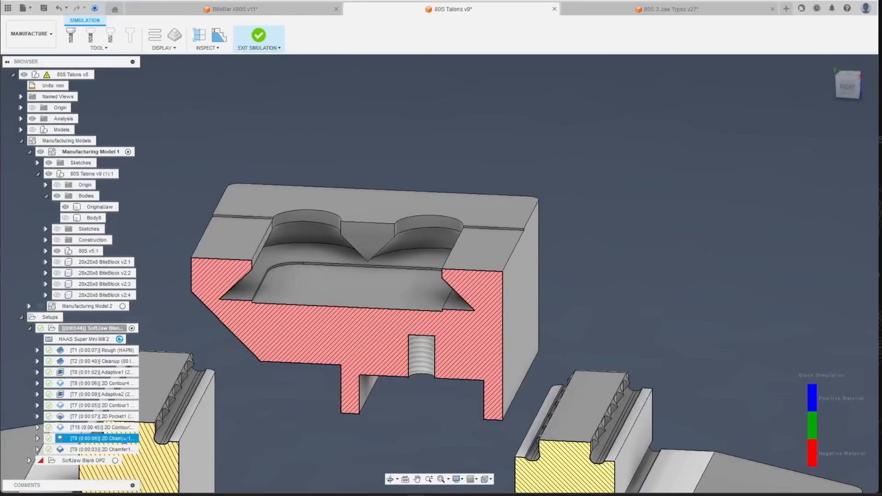
right_click(114, 427)
click(145, 102)
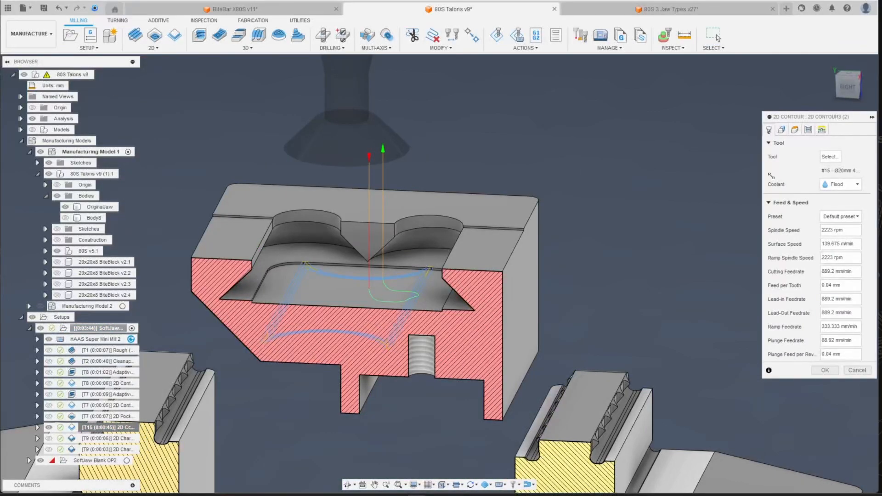
click(809, 130)
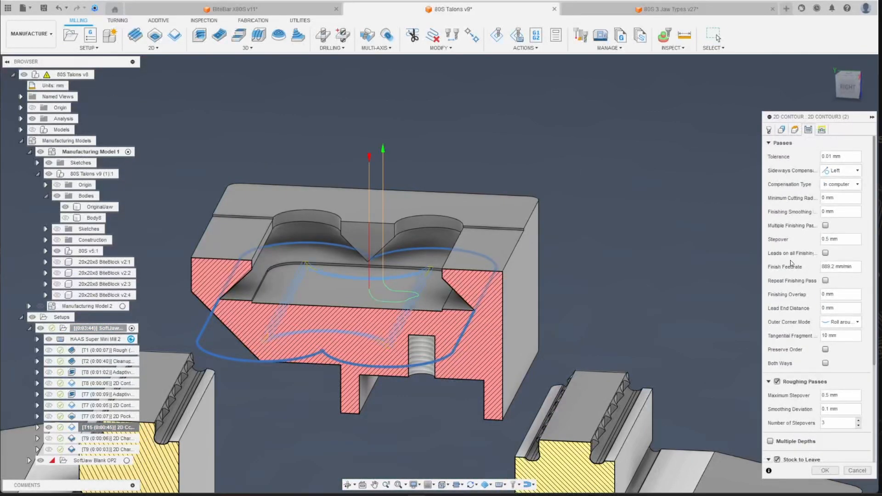
scroll(791, 262, down, 5)
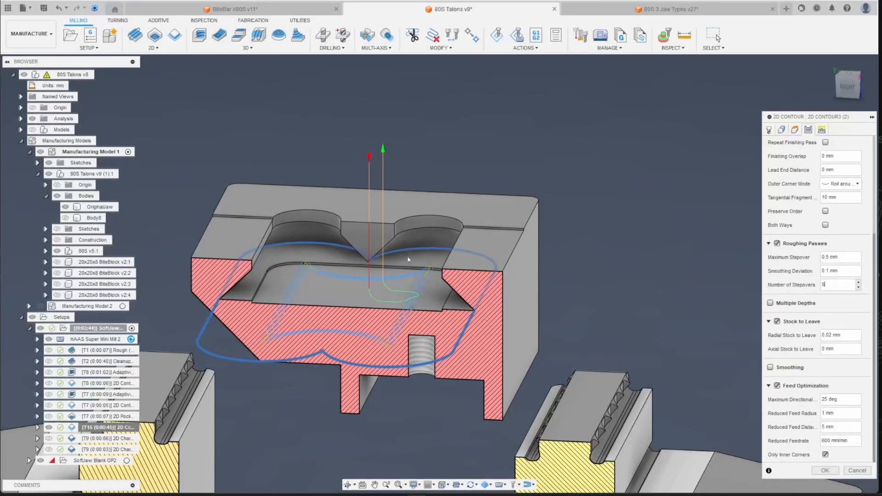
scroll(407, 257, up, 6)
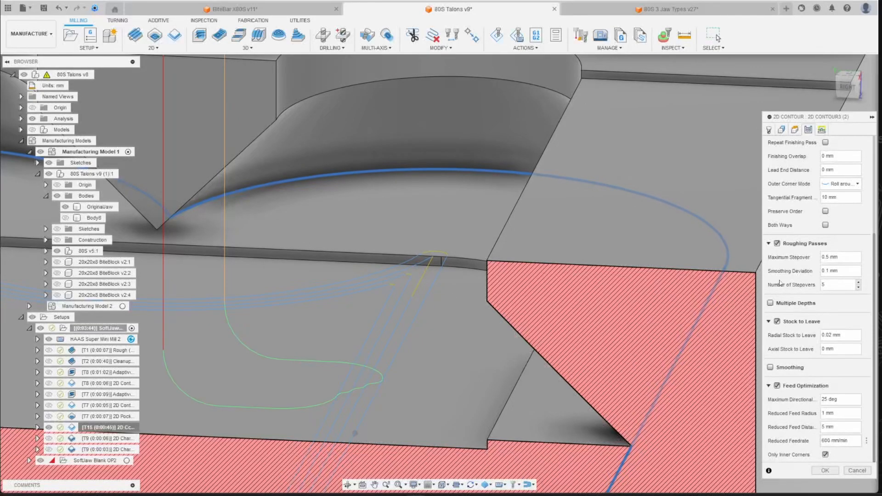
- Review the T15 contour's feedrates, roughing passes and previewed toolpath, and apply the edit
click(767, 129)
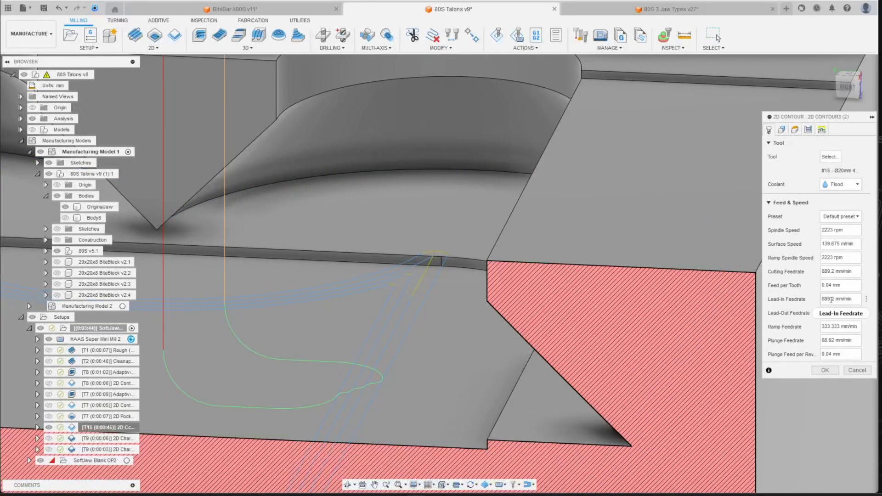
scroll(546, 249, down, 4)
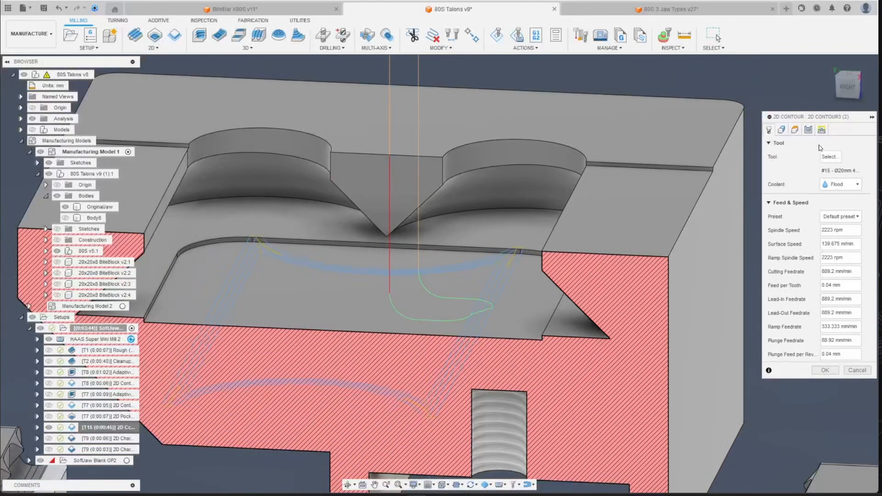
click(809, 130)
scroll(818, 455, down, 3)
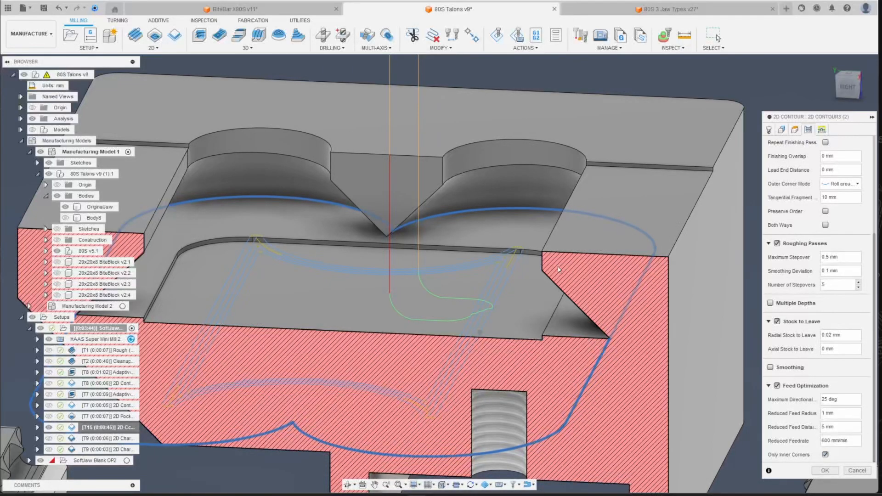
scroll(533, 267, down, 1)
scroll(517, 269, up, 3)
scroll(510, 267, down, 3)
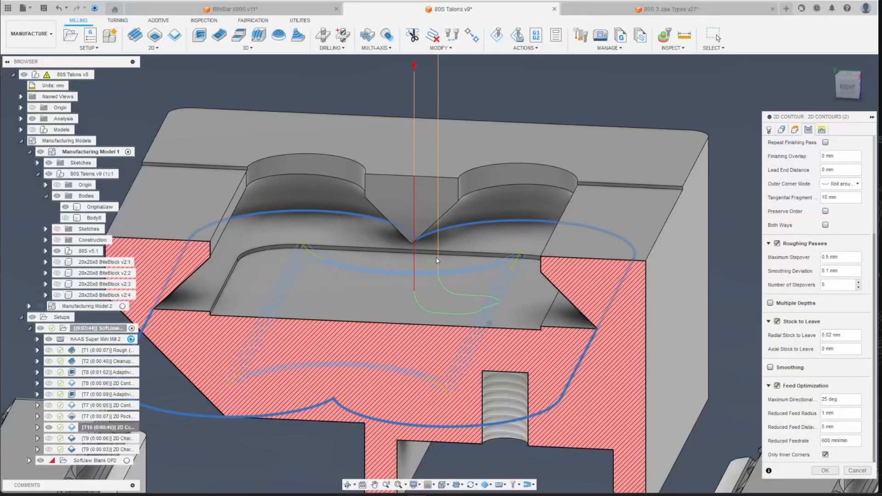
click(825, 471)
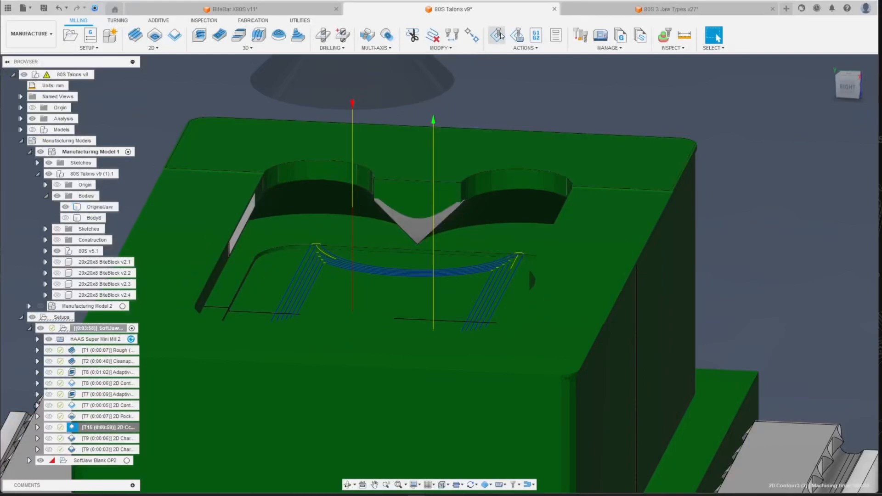
- Simulate the edited T15 contour and view the sectioned pocket from the right side
click(501, 35)
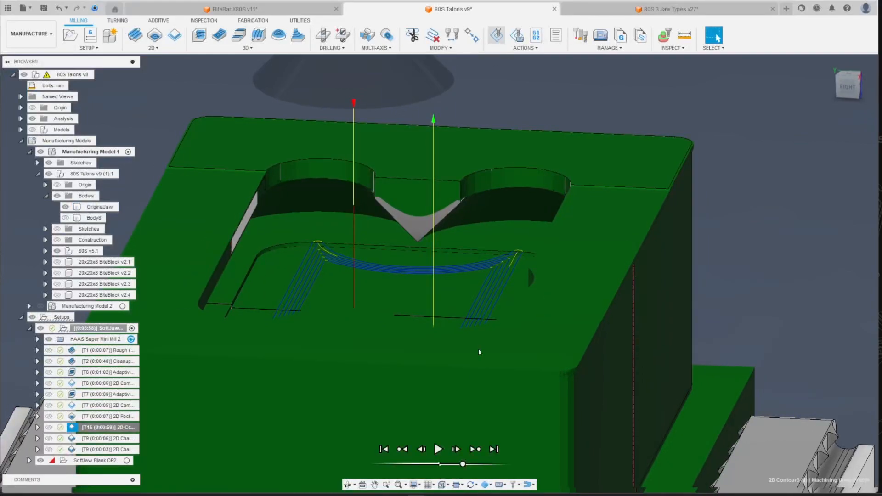
click(439, 450)
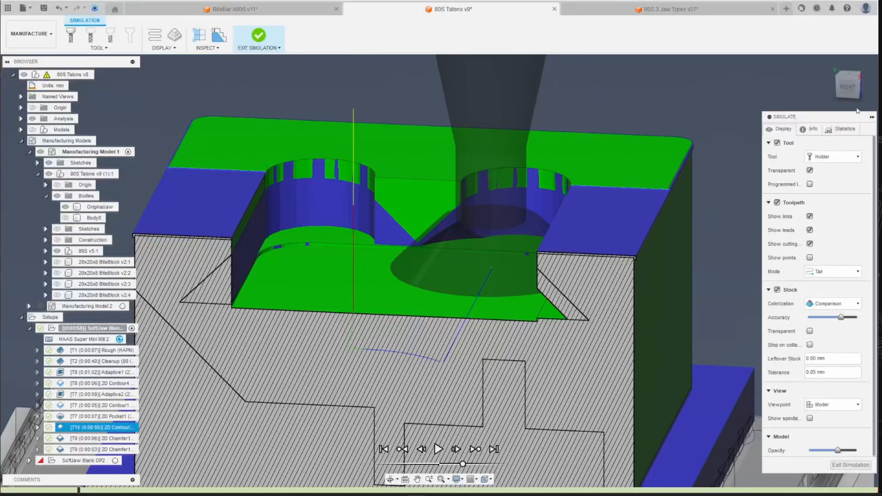
click(858, 87)
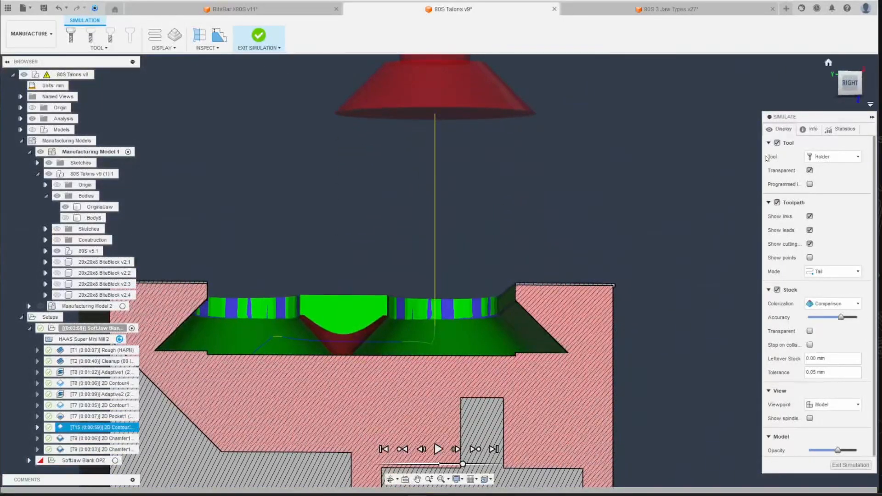
- Inspect the undercut's upper corner and sloped wall for leftover stock, from the side and from slightly above
scroll(528, 318, up, 10)
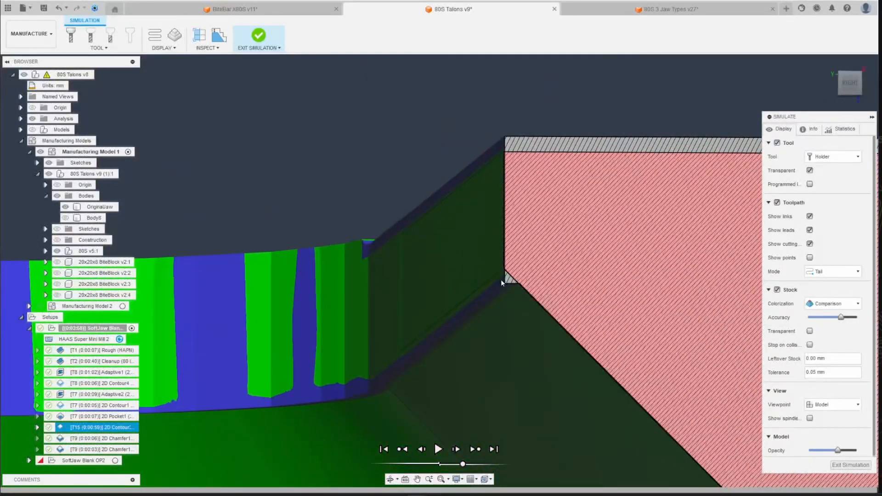
scroll(501, 280, down, 10)
scroll(500, 285, up, 6)
drag(846, 84, 849, 98)
scroll(558, 322, up, 3)
scroll(558, 327, down, 2)
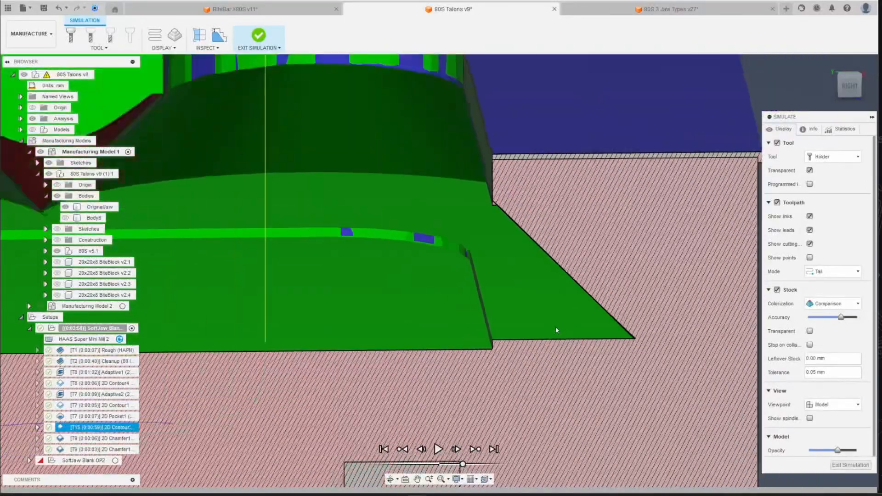
- Examine the undercut's sloped wall and the step along the pocket floor up close, and exit the simulation
scroll(636, 343, up, 8)
middle_drag(373, 208, 414, 248)
scroll(398, 194, down, 4)
scroll(380, 246, down, 4)
middle_drag(378, 225, 171, 75)
scroll(171, 74, down, 3)
middle_drag(246, 189, 222, 136)
click(837, 465)
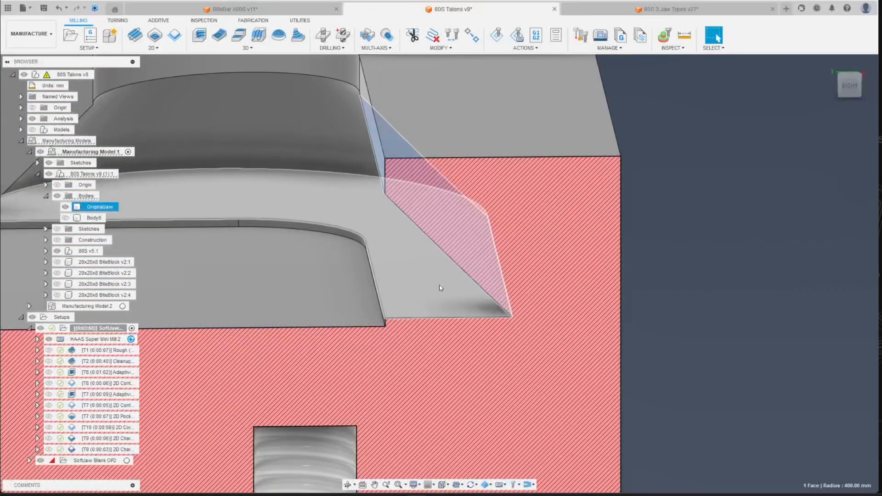
- Select the pocket's undercut floor face together with the sloped dovetail face in the sectioned model
click(441, 288)
drag(844, 92, 850, 70)
ctrl+click(398, 298)
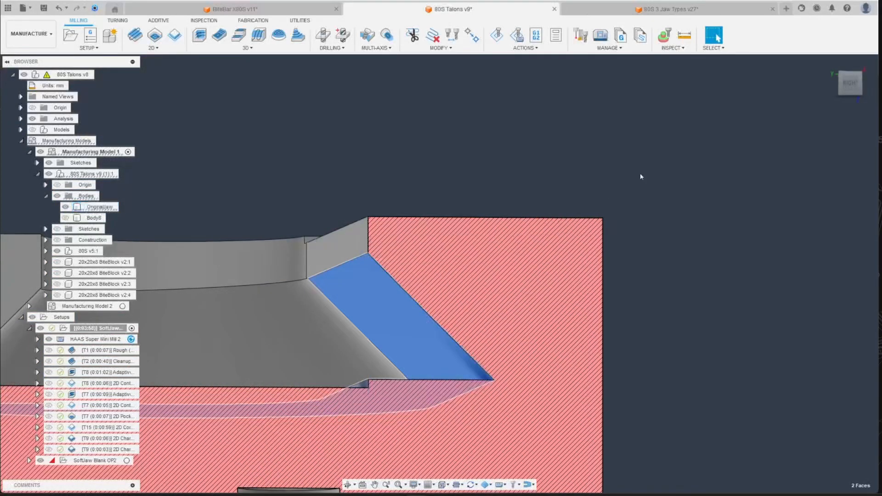
- Measure between the pocket's sloped dovetail face and the undercut floor face in the sectioned jaw
scroll(709, 150, down, 2)
click(685, 35)
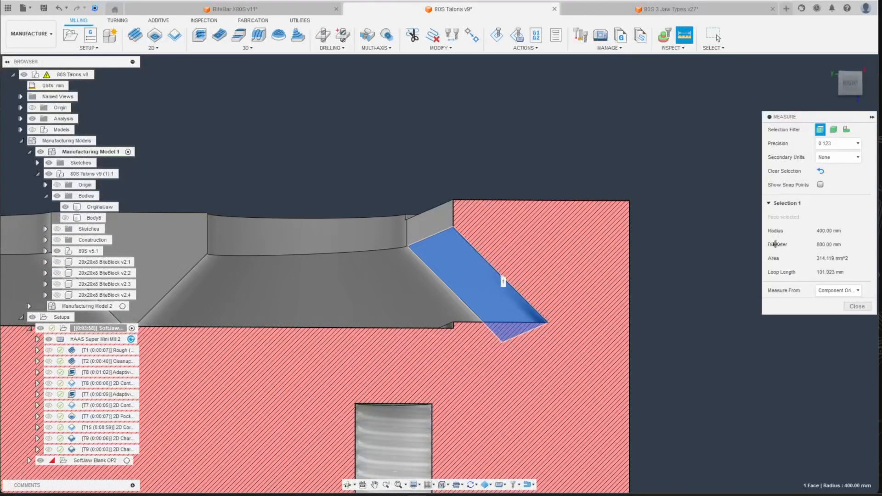
drag(847, 92, 849, 98)
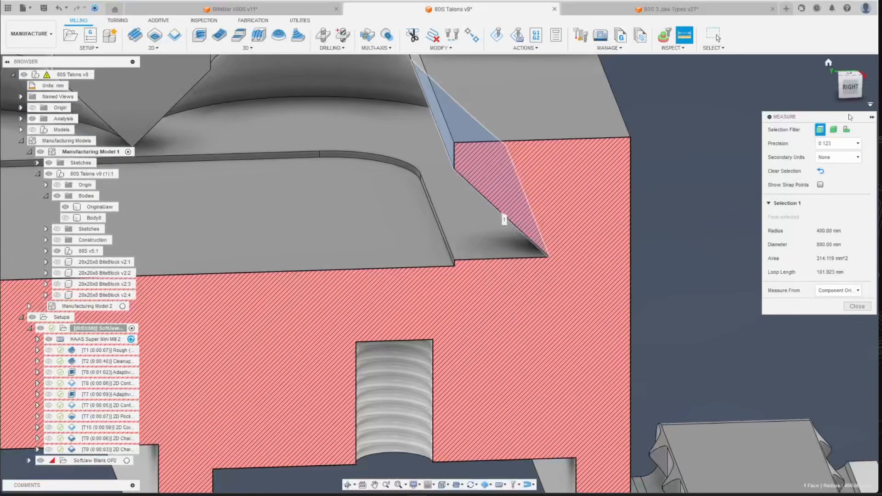
click(520, 247)
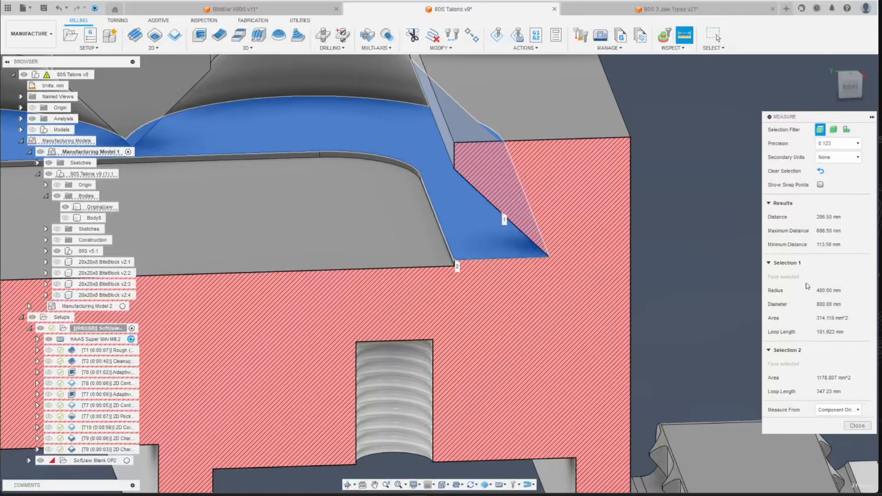
click(855, 426)
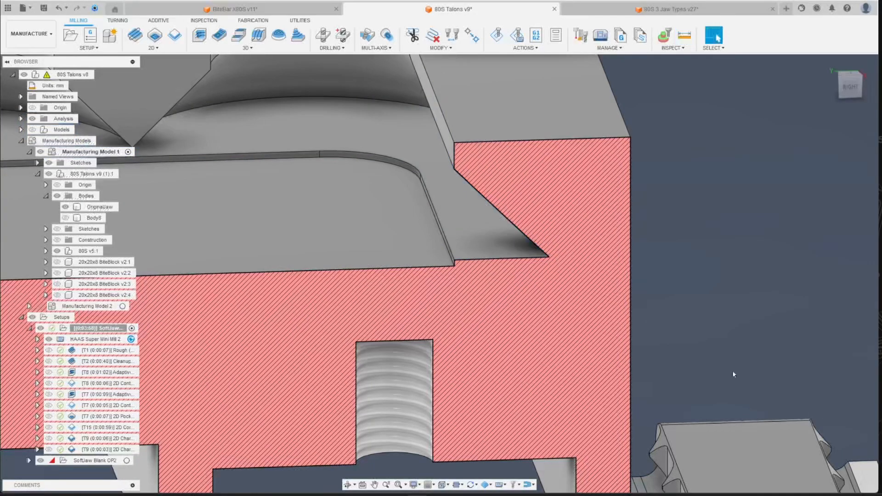
- Edit the T8 2D contour to cut in multiple depths with a maximum roughing stepdown of 15 mm
scroll(476, 260, down, 2)
scroll(518, 216, up, 2)
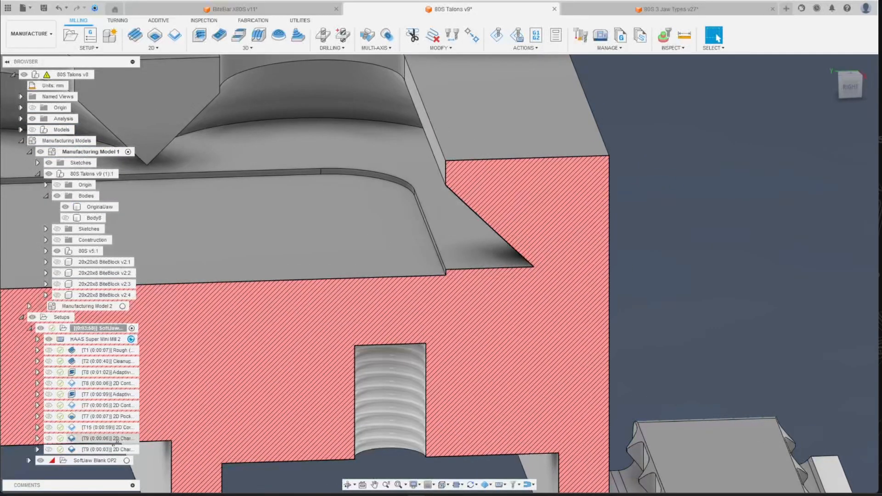
click(115, 394)
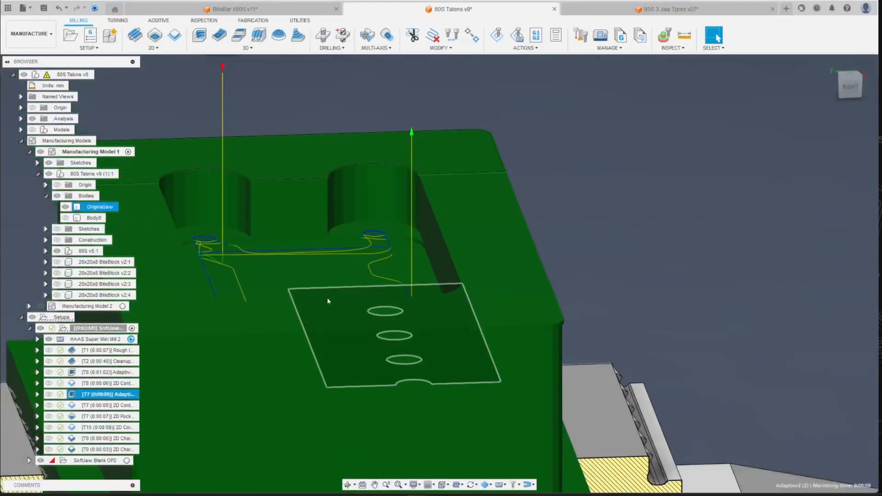
click(111, 384)
right_click(111, 383)
click(133, 55)
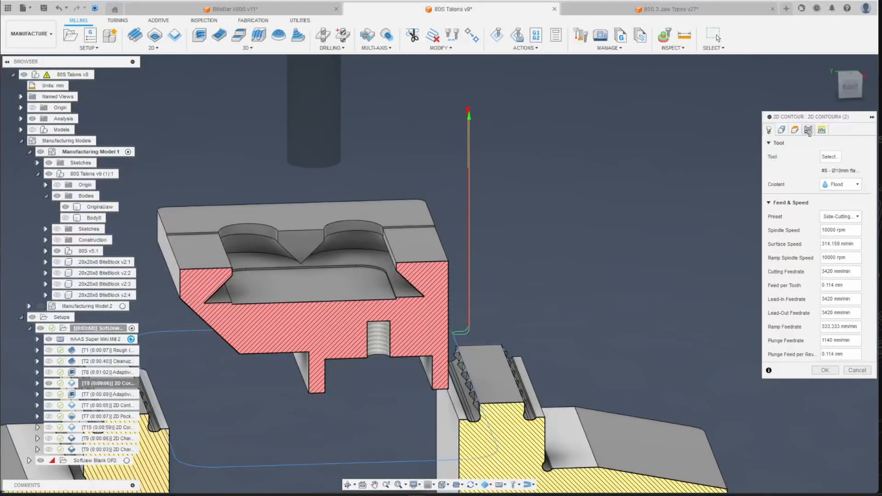
click(809, 130)
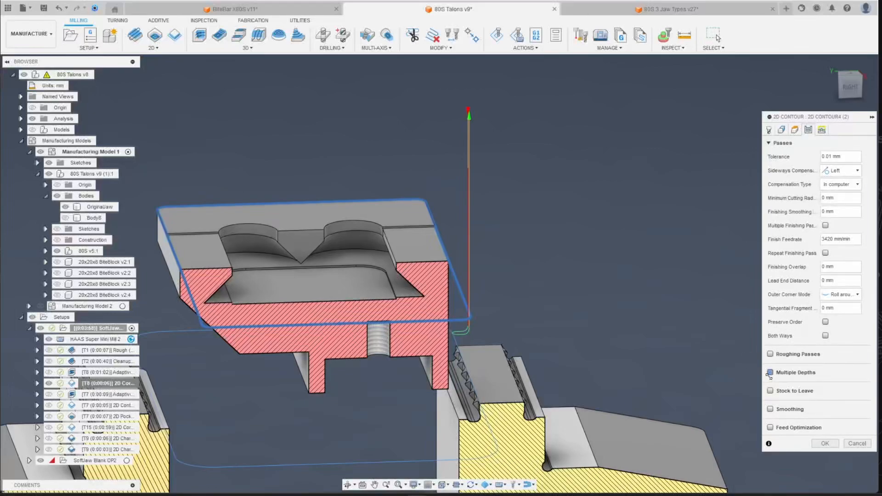
click(770, 373)
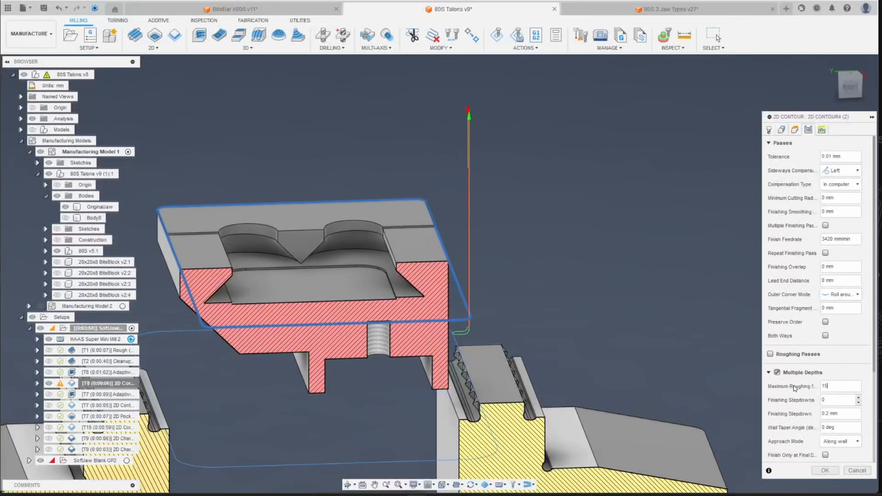
text(15)
key(Return)
click(506, 270)
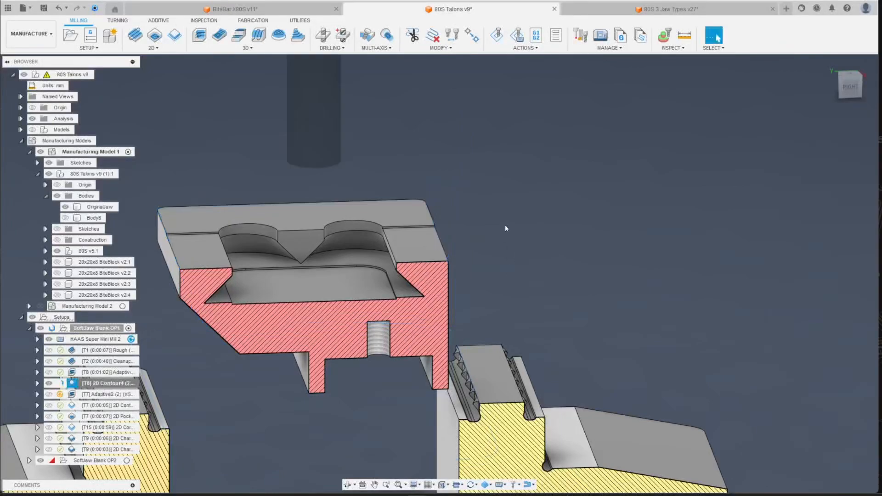
- Hide the section analysis and regenerate the T7 Adaptive2 toolpath
mouse_move(844, 90)
mouse_down()
mouse_move(828, 78)
mouse_move(800, 93)
mouse_up()
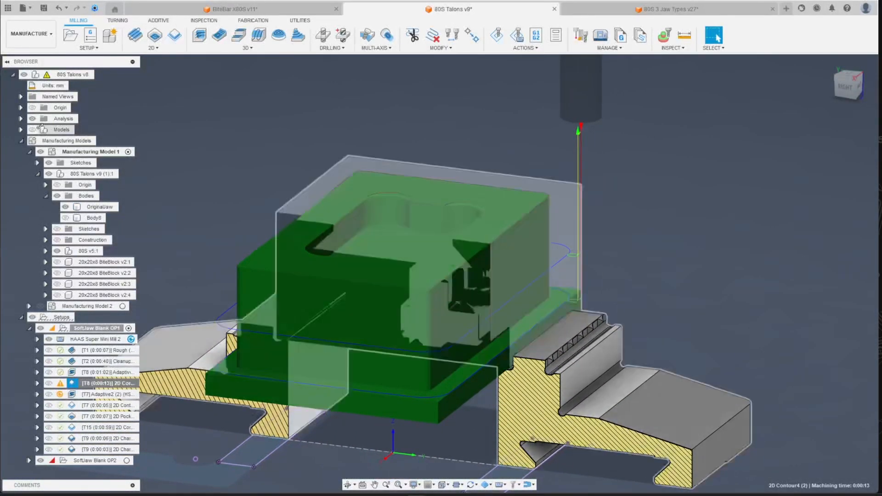
click(32, 118)
click(198, 151)
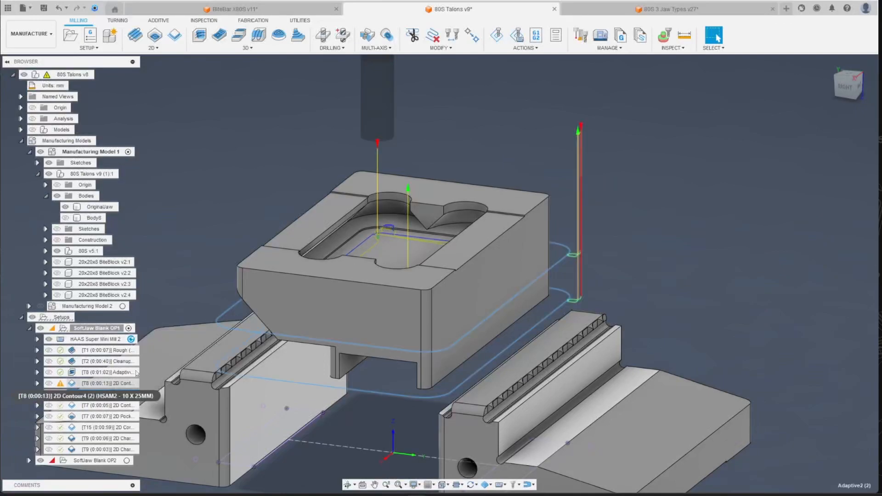
key(ctrl+g)
scroll(322, 306, down, 1)
scroll(373, 292, up, 2)
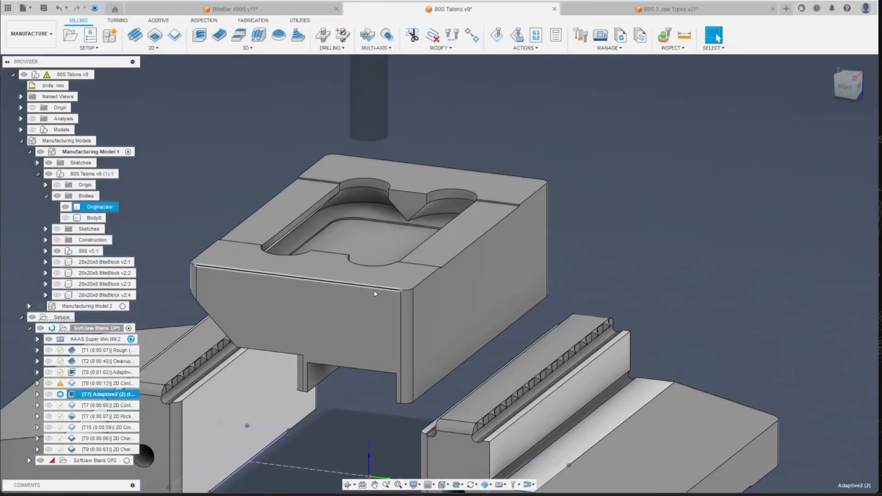
- Simulate the complete SoftJaw Blank OP1 setup from roughing onwards, viewing the stock from above one corner
click(98, 327)
scroll(438, 276, down, 2)
scroll(440, 266, up, 3)
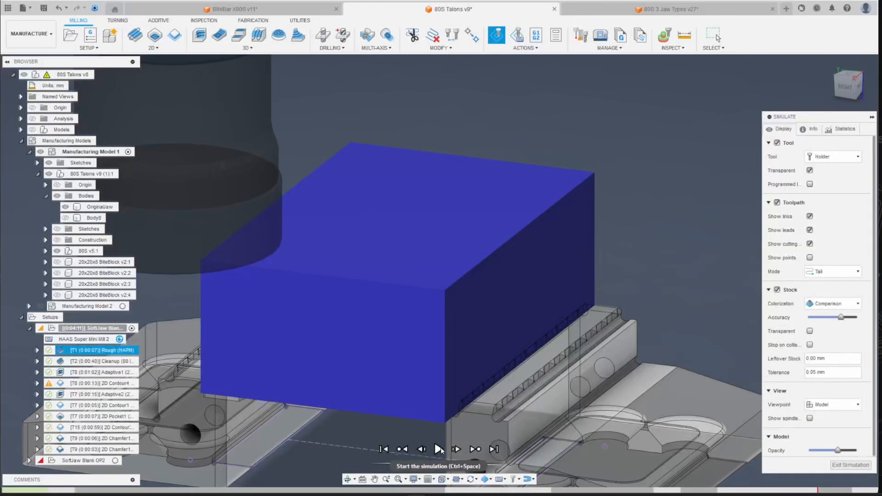
click(441, 450)
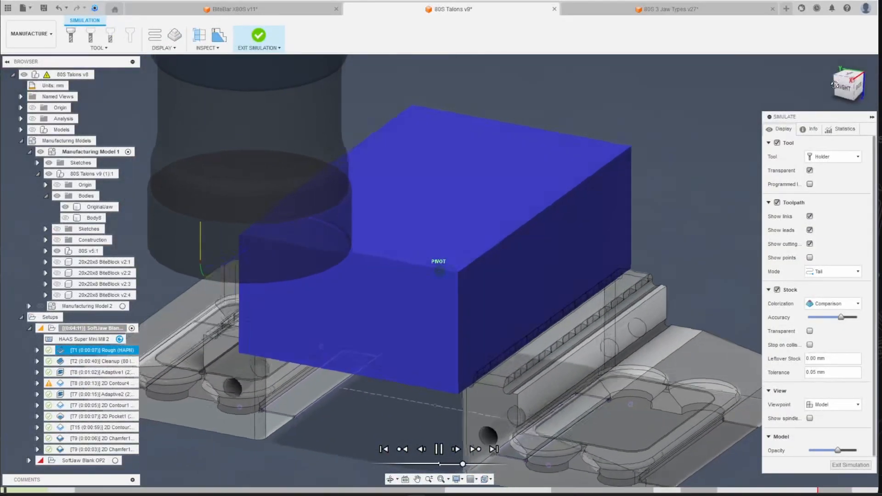
scroll(611, 234, up, 1)
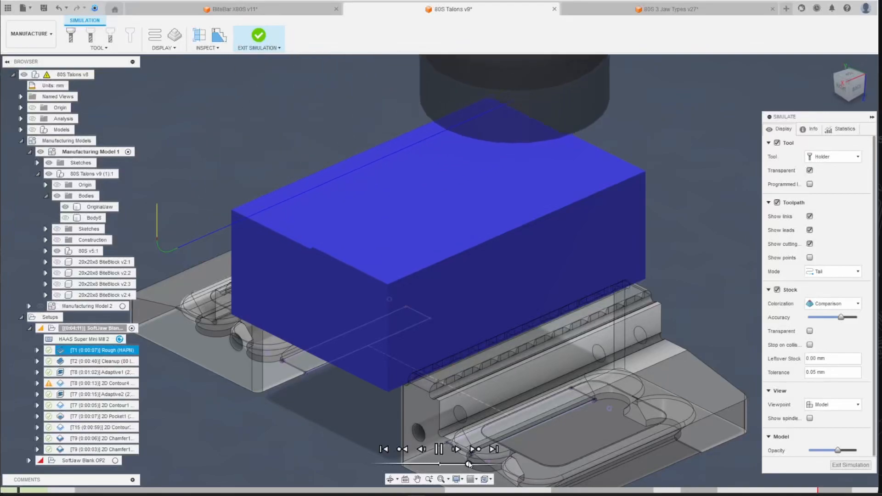
scroll(353, 306, down, 1)
scroll(352, 302, down, 1)
scroll(551, 249, up, 1)
scroll(536, 249, down, 2)
scroll(418, 219, up, 1)
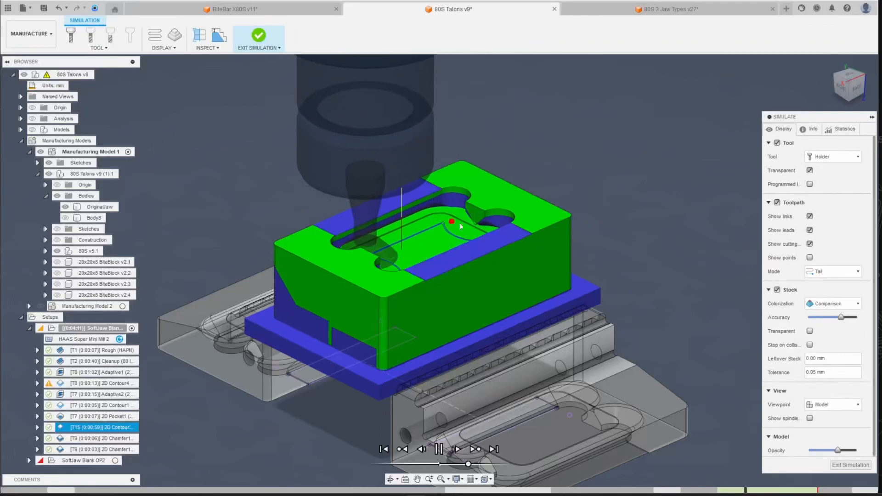
- Inspect the machined pocket's edges and both long walls in the stock comparison, and exit the simulation
scroll(518, 228, up, 3)
scroll(454, 252, down, 2)
scroll(454, 251, up, 2)
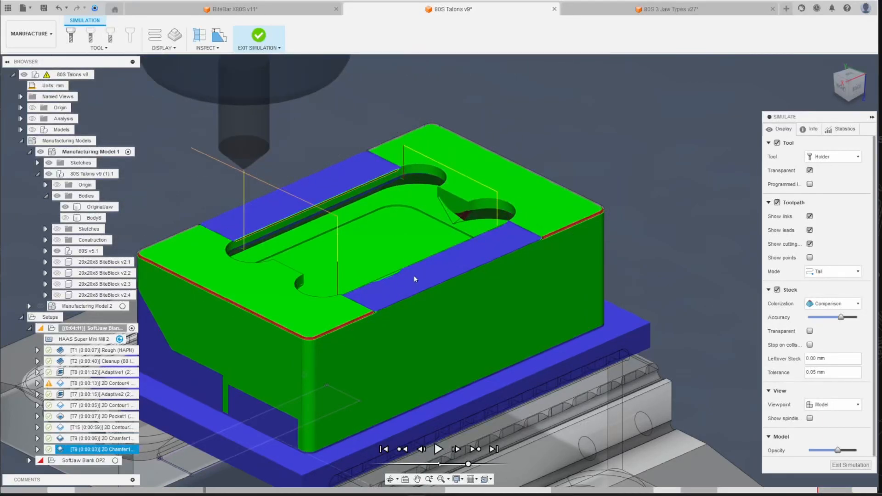
scroll(414, 275, down, 2)
drag(844, 81, 698, 85)
scroll(506, 327, up, 3)
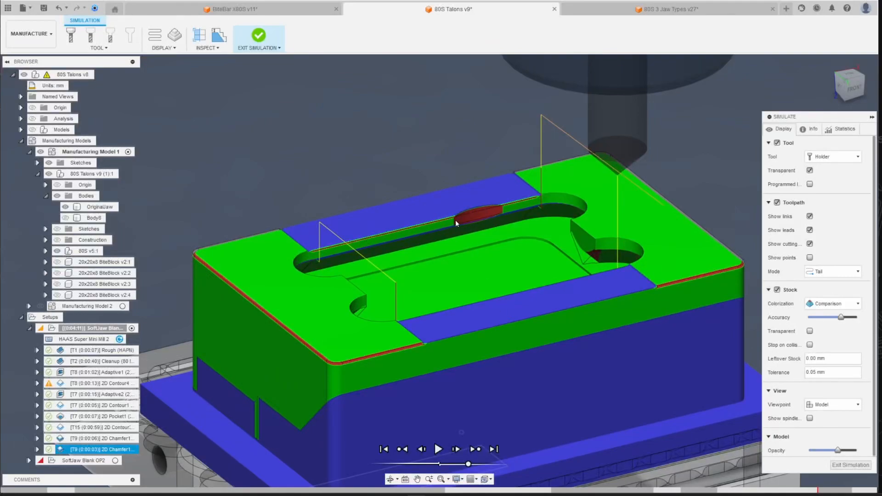
scroll(478, 217, up, 2)
click(851, 465)
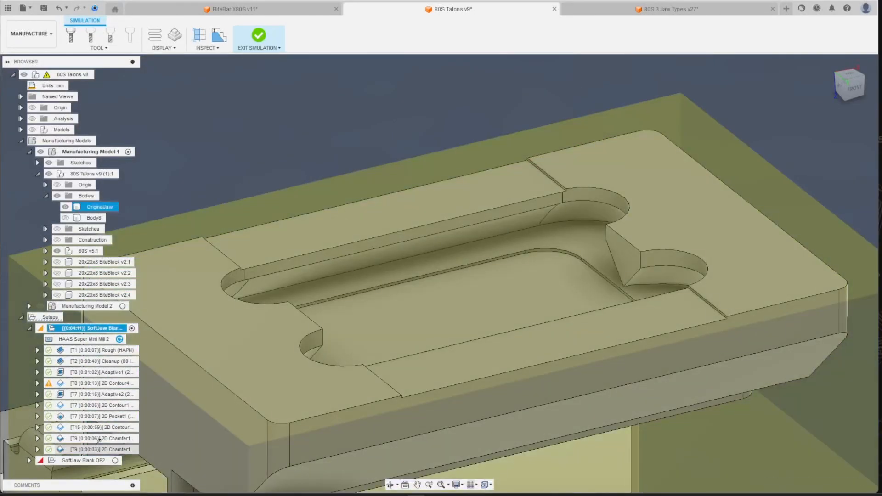
- Set the T15 2D contour's linear lead-in distance and vertical lead-in radius to 1 mm
click(125, 424)
right_click(121, 426)
click(152, 99)
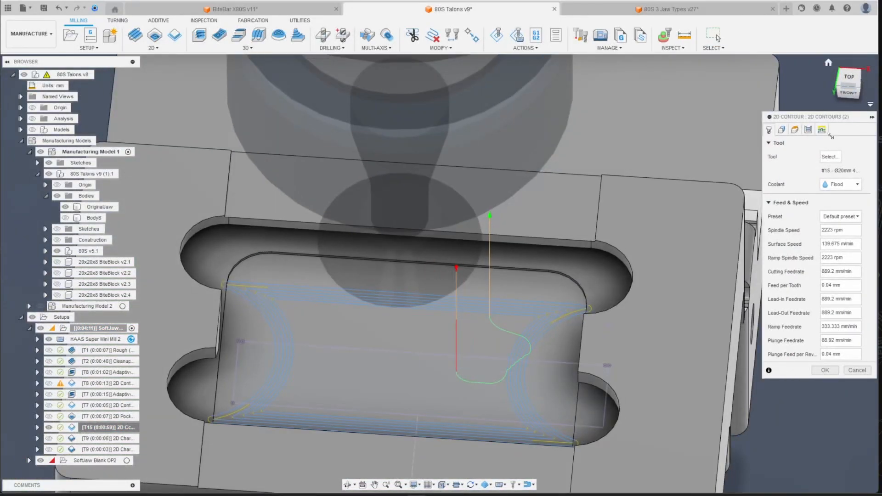
click(823, 130)
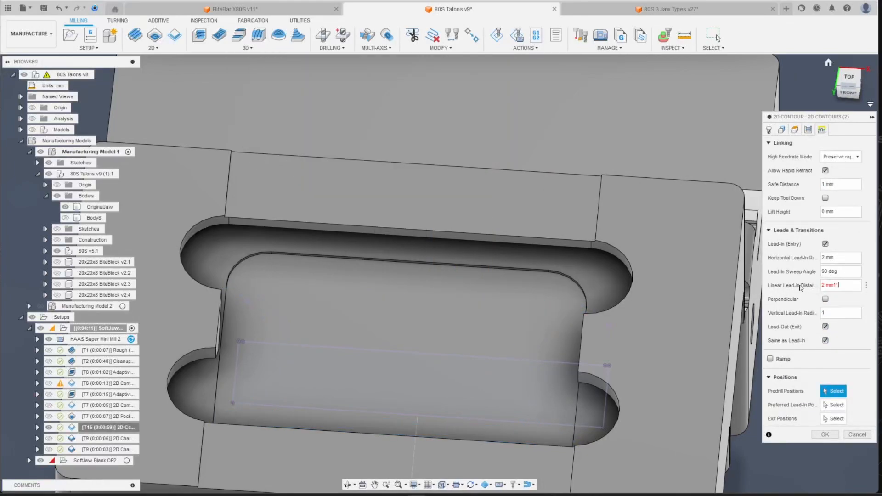
drag(820, 286, 810, 286)
text(1)
key(Return)
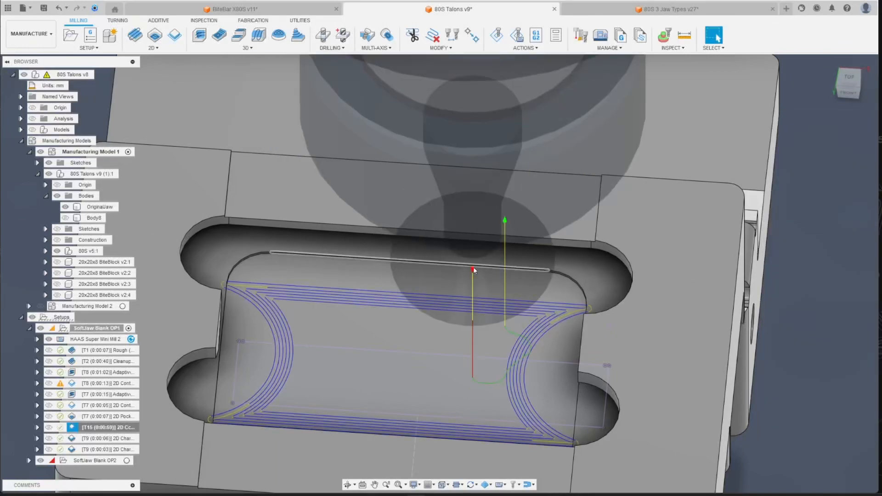
- Check the T15 contour's leads from above and reopen the operation to separate its lead-out settings from the lead-in
scroll(474, 270, down, 1)
scroll(724, 331, up, 1)
click(850, 80)
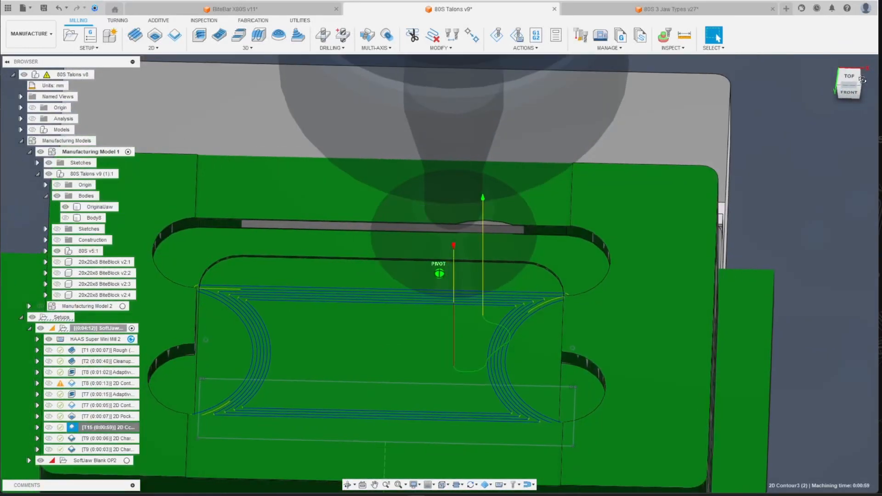
right_click(127, 428)
click(174, 107)
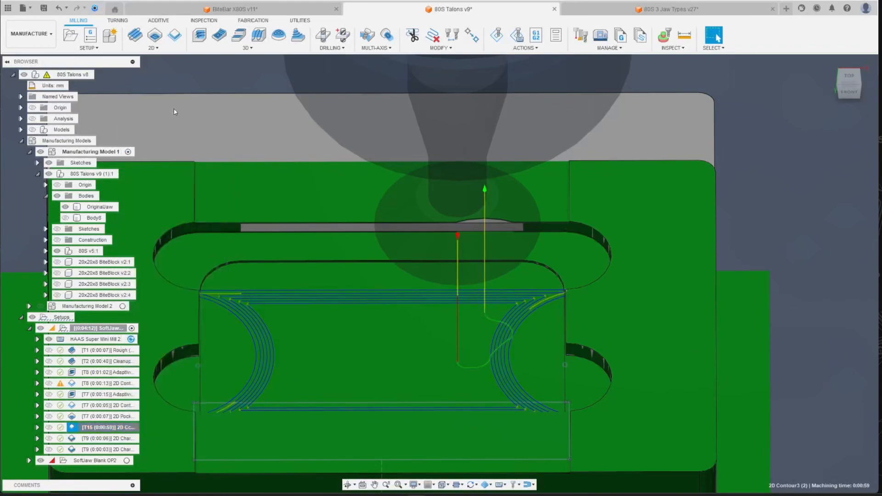
click(823, 130)
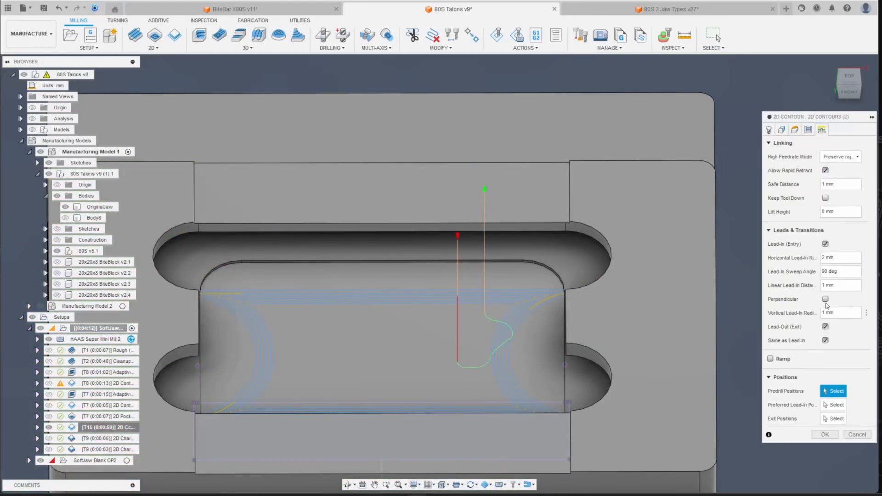
click(826, 339)
scroll(823, 336, down, 1)
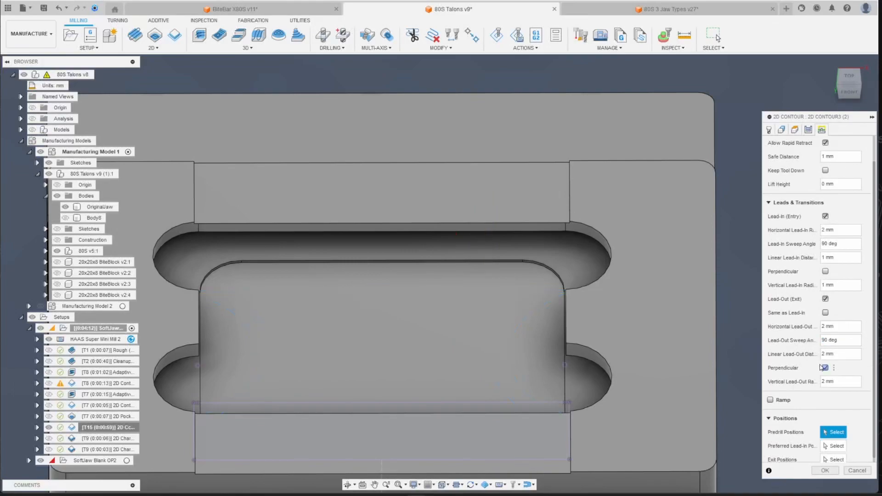
- Enable the perpendicular lead-out in the 2D Contour3 (2) operation and regenerate its toolpath
key(Return)
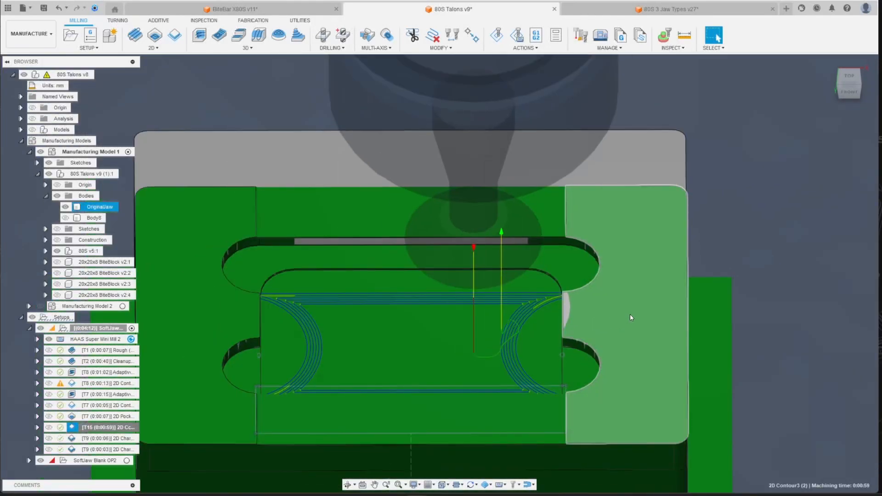
key(Escape)
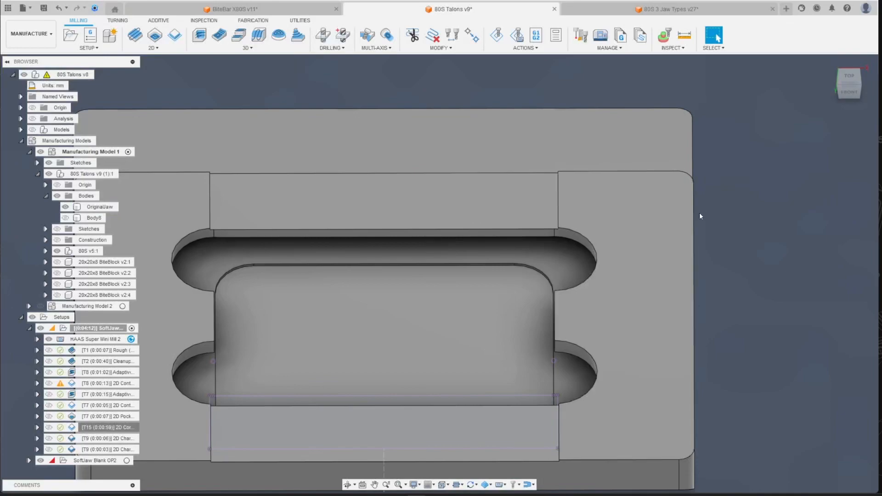
click(120, 428)
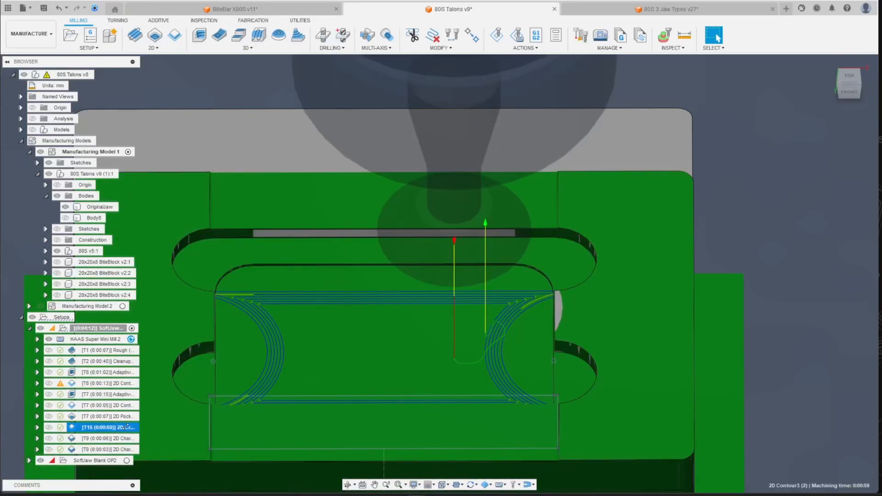
right_click(127, 426)
click(174, 102)
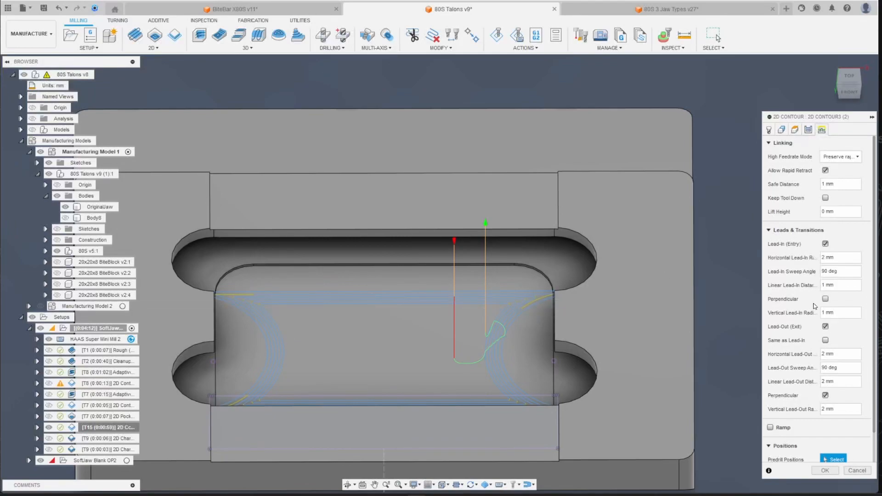
key(Return)
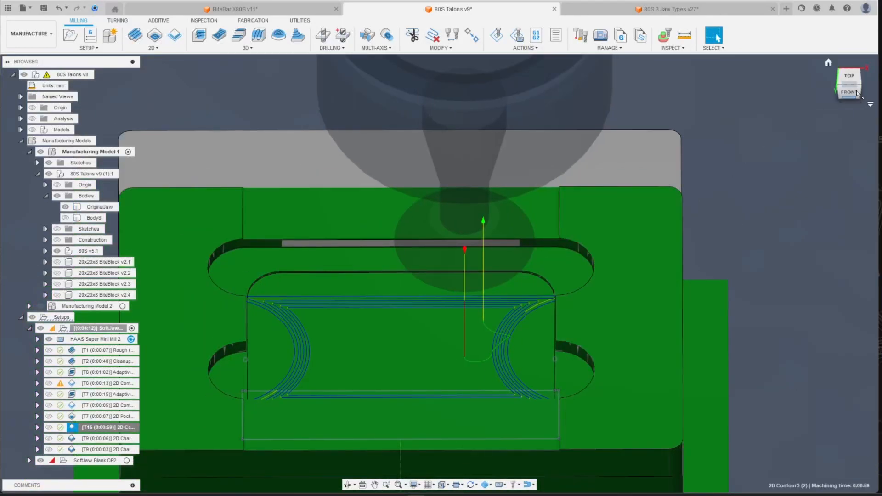
- Examine the lead-in, lead-out and passes of the 2D Contour3 (2) toolpath from above and at an angle
click(849, 78)
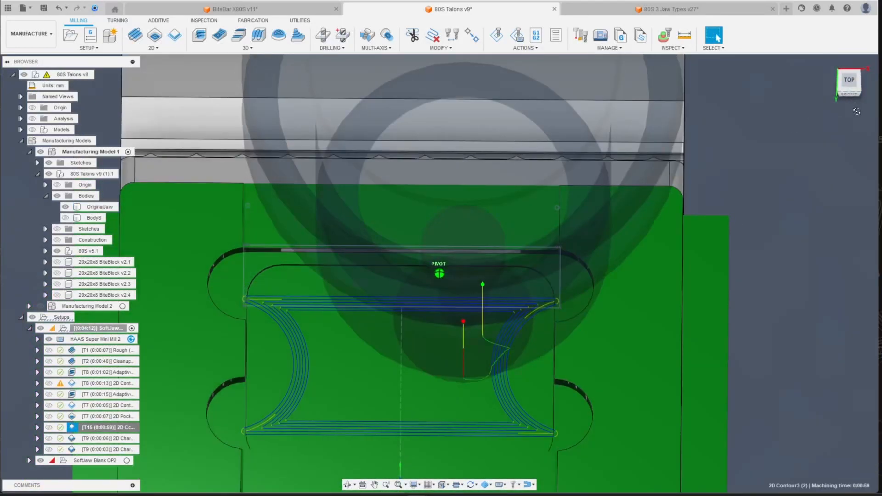
shift+middle_drag(726, 258, 727, 151)
scroll(502, 306, down, 2)
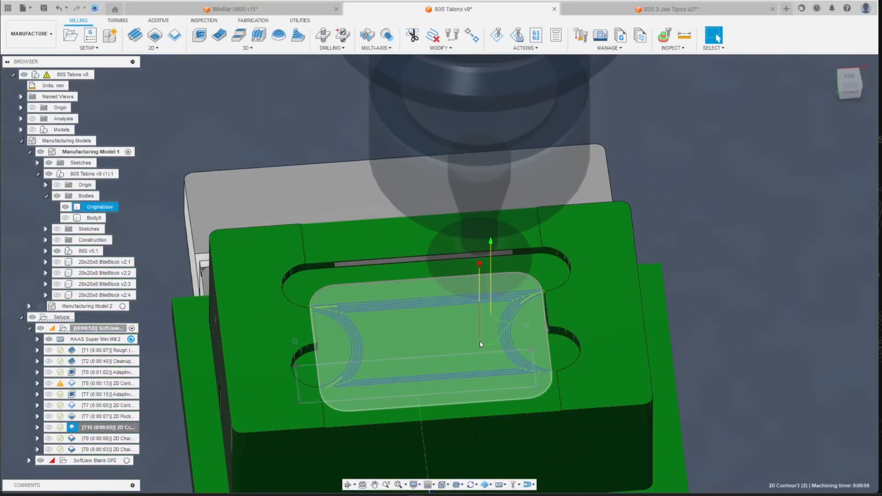
scroll(479, 345, down, 1)
scroll(531, 325, up, 1)
scroll(423, 330, down, 1)
drag(851, 93, 870, 83)
scroll(434, 334, down, 1)
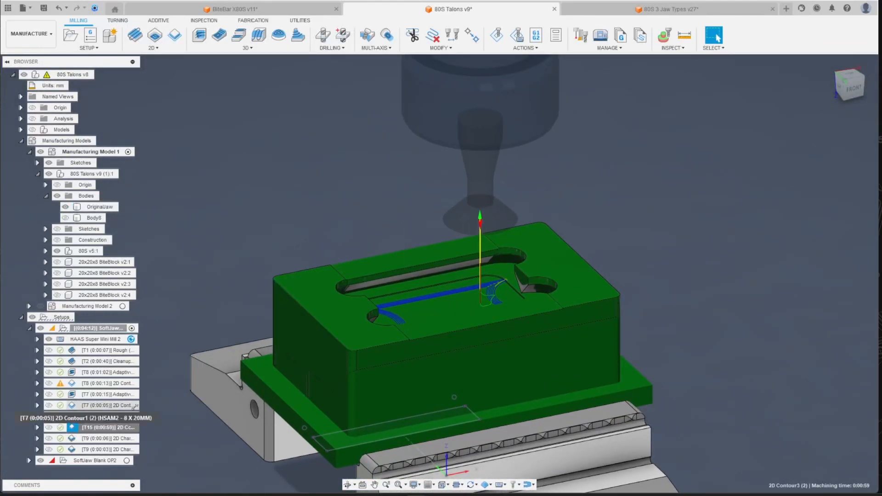
- Add the two shallow step faces on either side of the central pocket to the 2D Pocket1 (2) operation's pocket selections and regenerate it
right_click(117, 416)
click(148, 93)
click(781, 130)
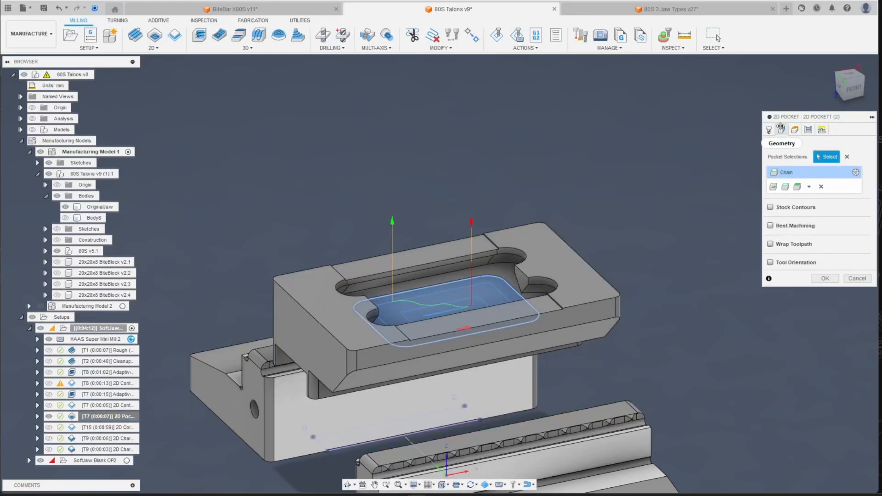
click(793, 128)
click(782, 129)
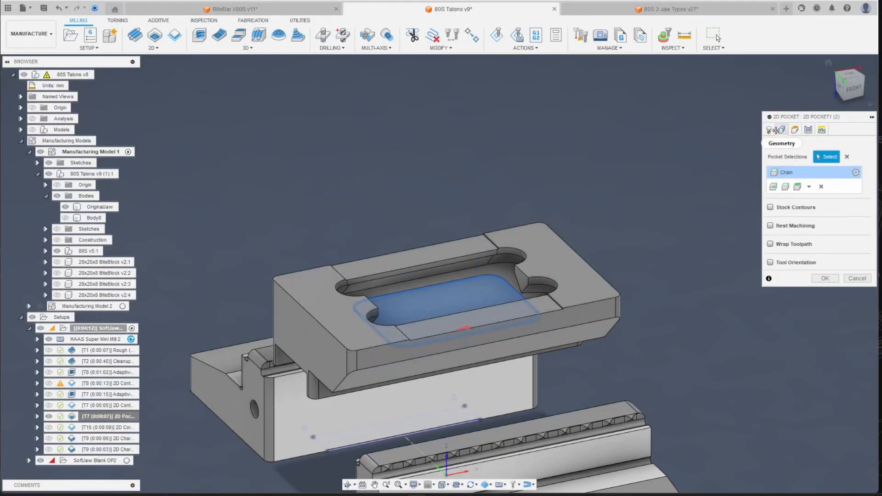
scroll(440, 335, up, 5)
click(397, 209)
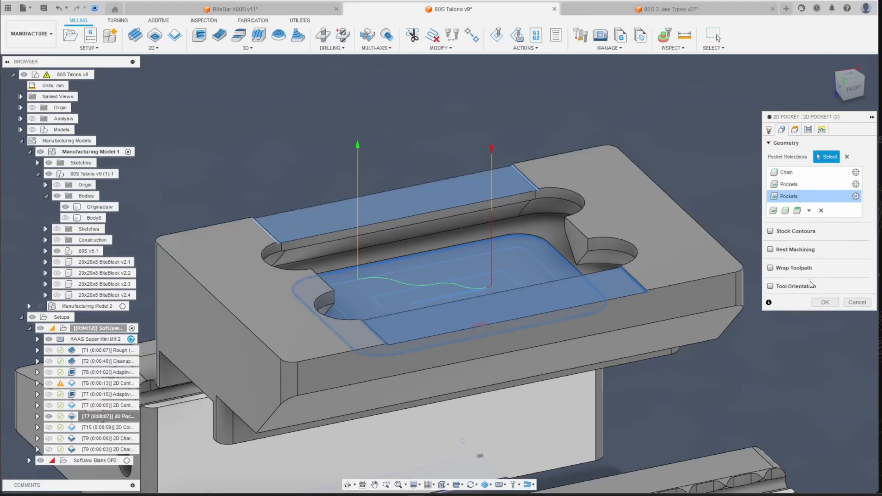
click(825, 302)
scroll(496, 322, down, 3)
drag(845, 86, 870, 94)
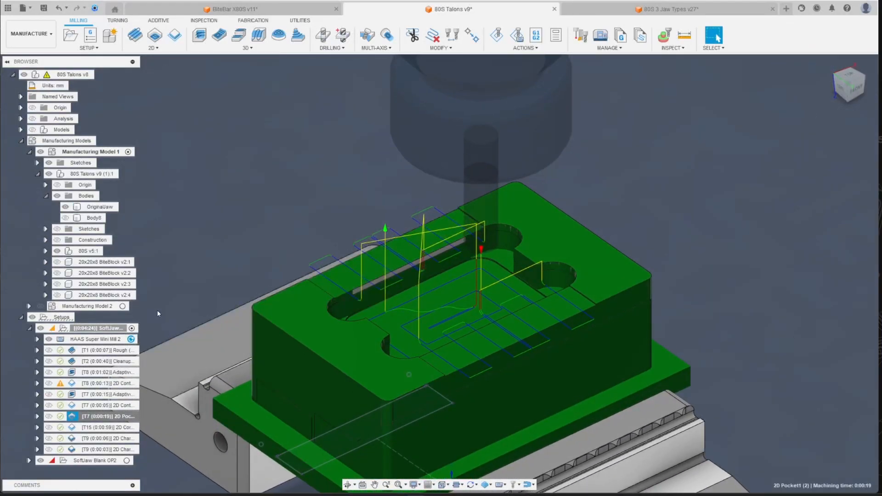
- Simulate all operations of the SoftJaw Blank OP1 setup on the stock
click(98, 328)
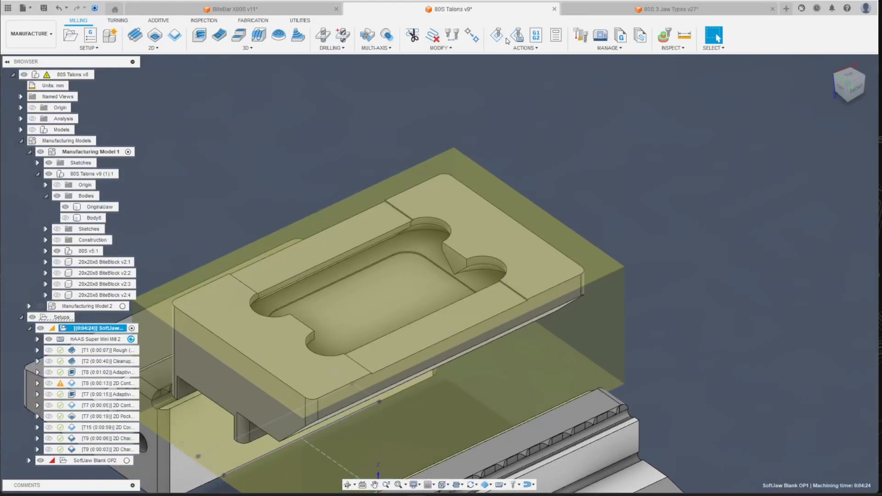
click(498, 37)
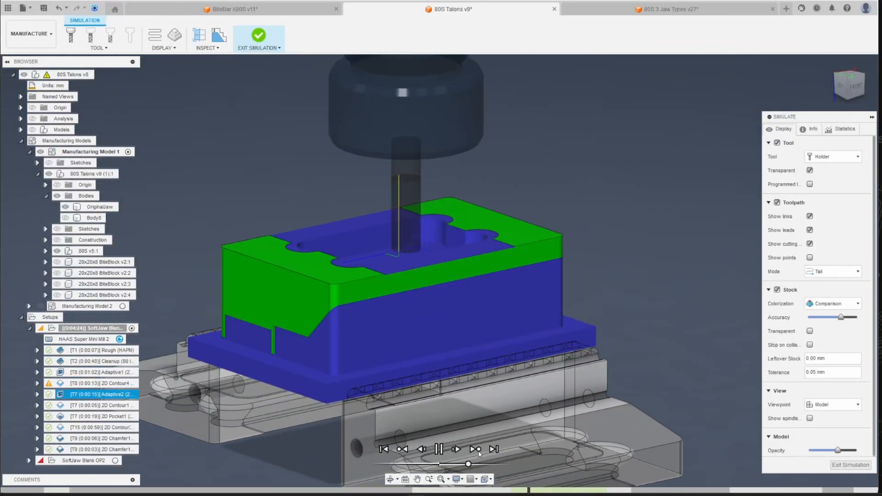
shift+middle_drag(441, 218, 437, 287)
scroll(374, 242, up, 2)
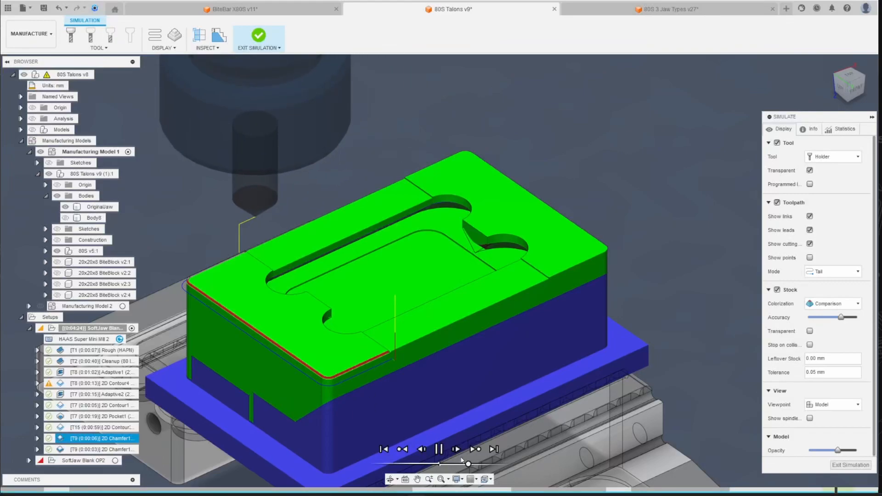
- Slow down the simulation and go back to the T15 2D contour operation to examine how its cutter moves in the pocket
drag(468, 465, 453, 465)
click(407, 452)
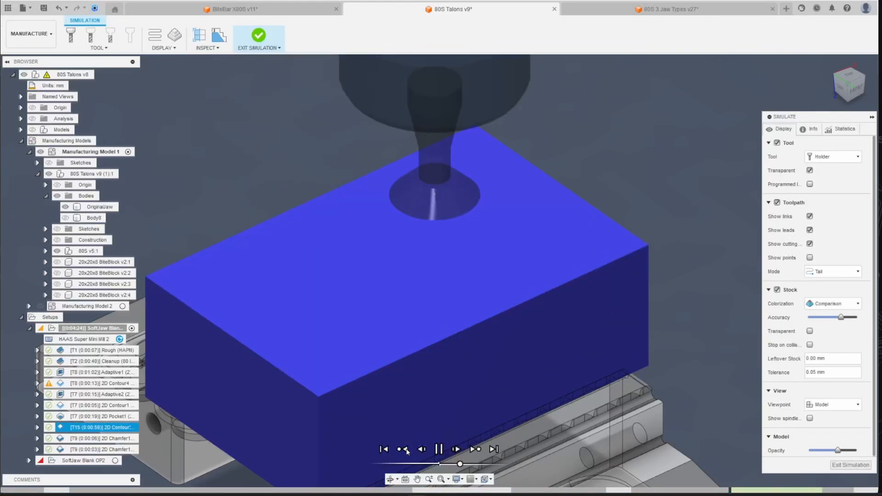
scroll(452, 247, up, 2)
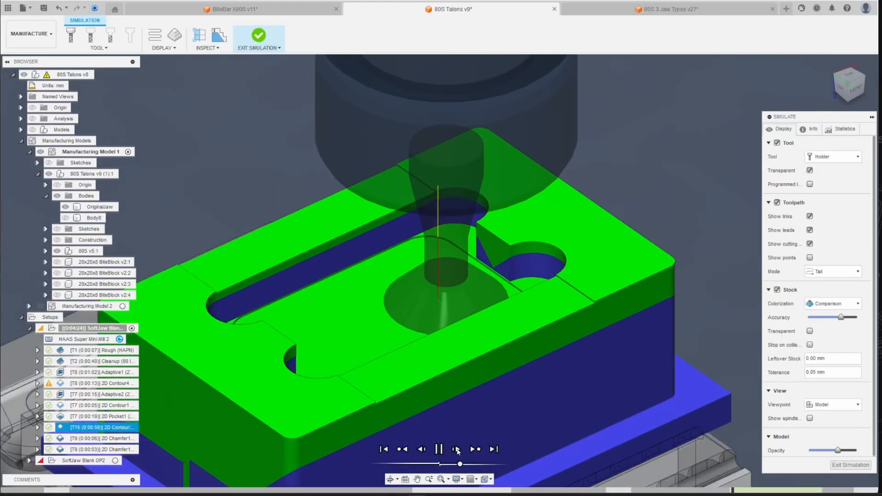
mouse_move(848, 91)
mouse_down()
mouse_move(818, 92)
mouse_move(809, 80)
mouse_move(851, 92)
mouse_up()
shift+middle_drag(368, 289, 395, 288)
scroll(396, 287, down, 2)
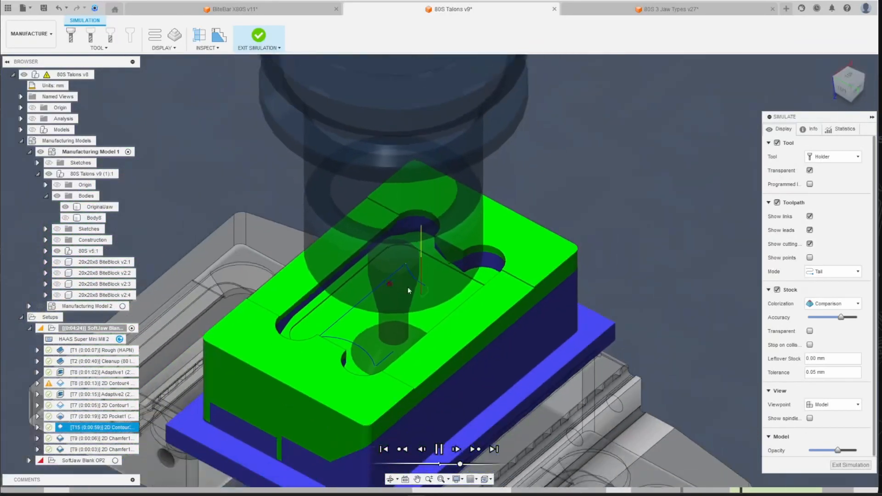
scroll(460, 271, up, 2)
scroll(489, 249, up, 2)
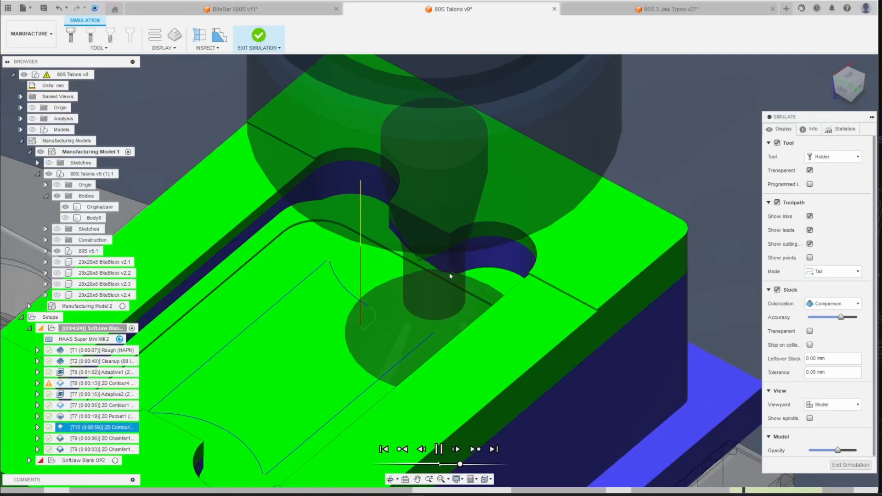
scroll(449, 274, down, 2)
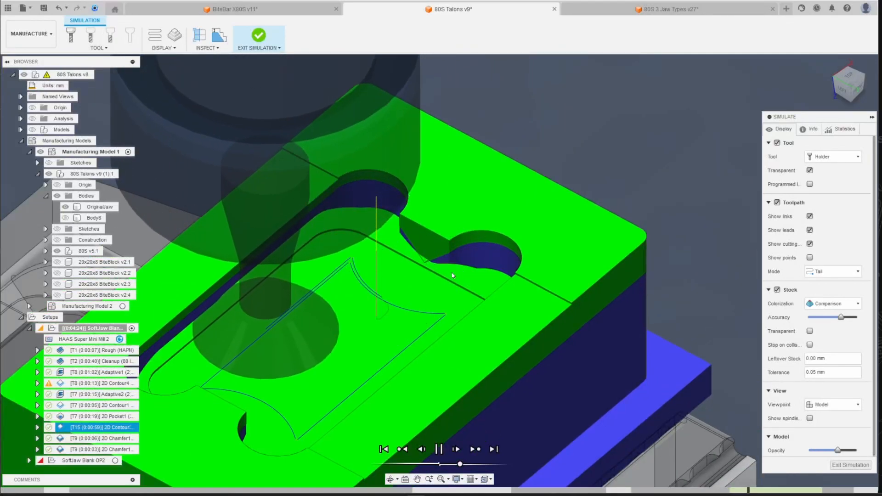
scroll(452, 275, down, 2)
middle_drag(414, 267, 495, 221)
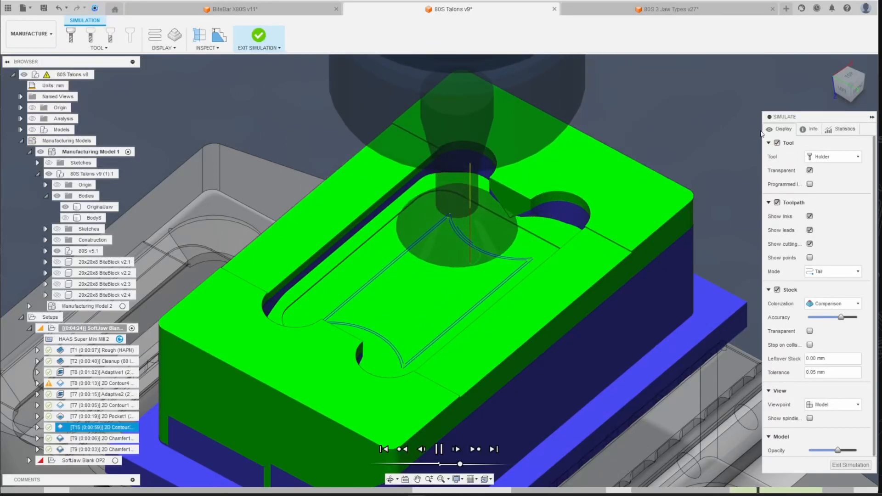
- Set the simulated tool display to Shaft and examine the cutter's successive contour passes without the holder
click(833, 157)
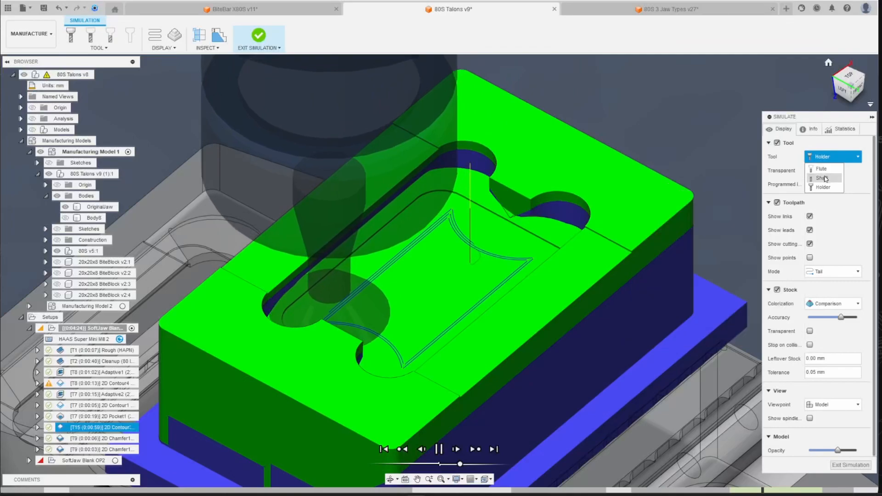
click(821, 178)
scroll(559, 246, up, 3)
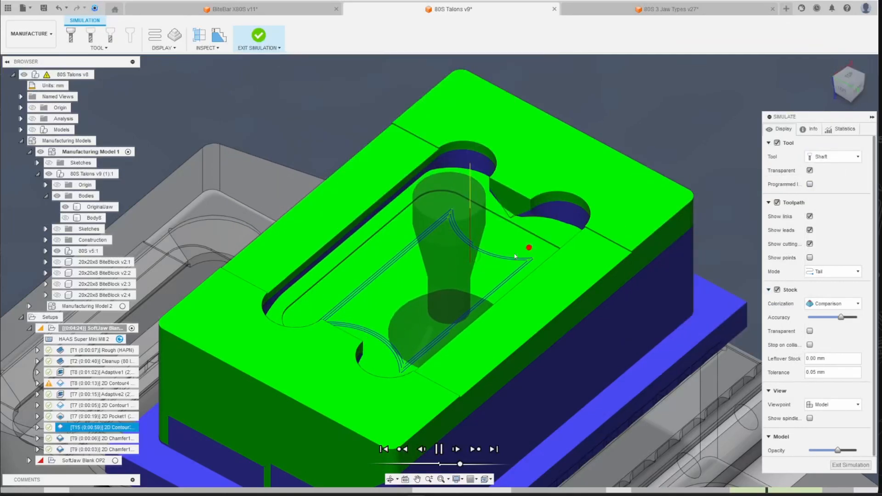
scroll(586, 225, down, 3)
scroll(586, 225, up, 2)
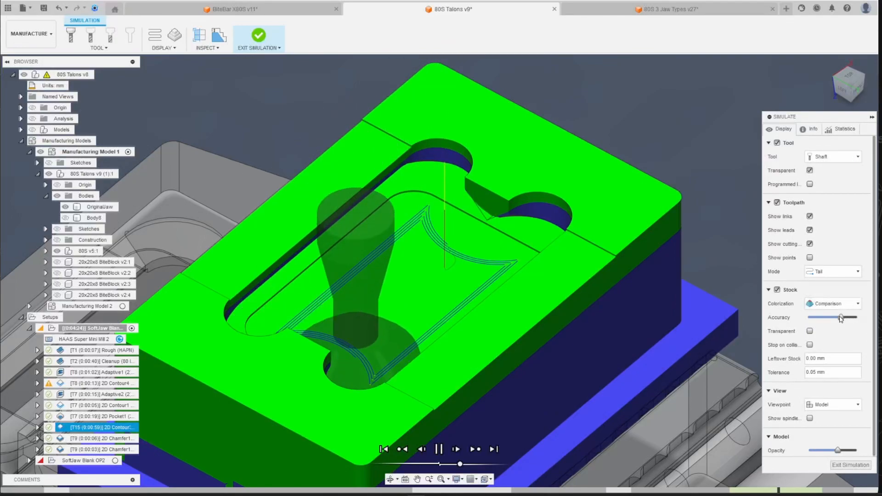
scroll(553, 215, down, 2)
scroll(602, 206, up, 2)
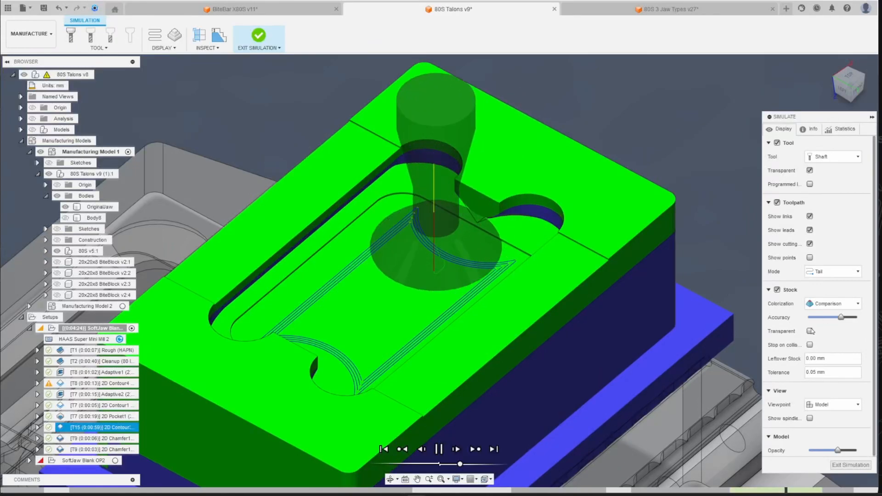
scroll(469, 274, down, 1)
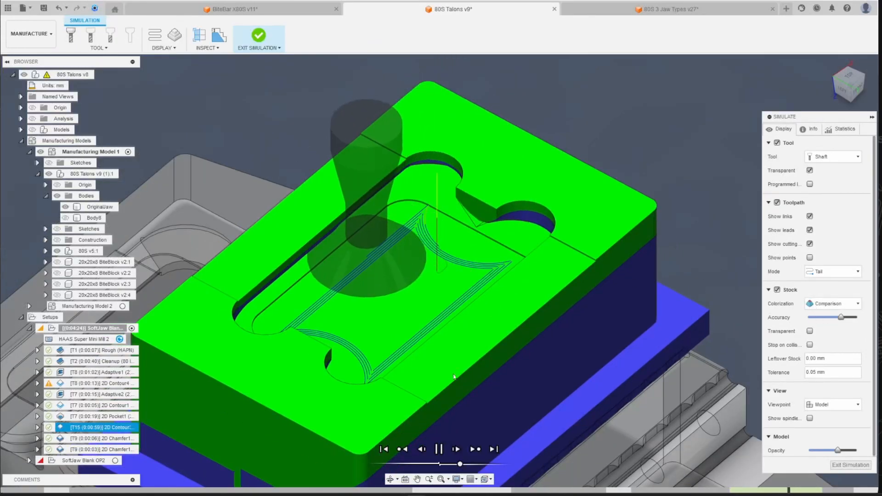
mouse_move(844, 88)
mouse_down()
mouse_move(787, 82)
mouse_move(834, 89)
mouse_up()
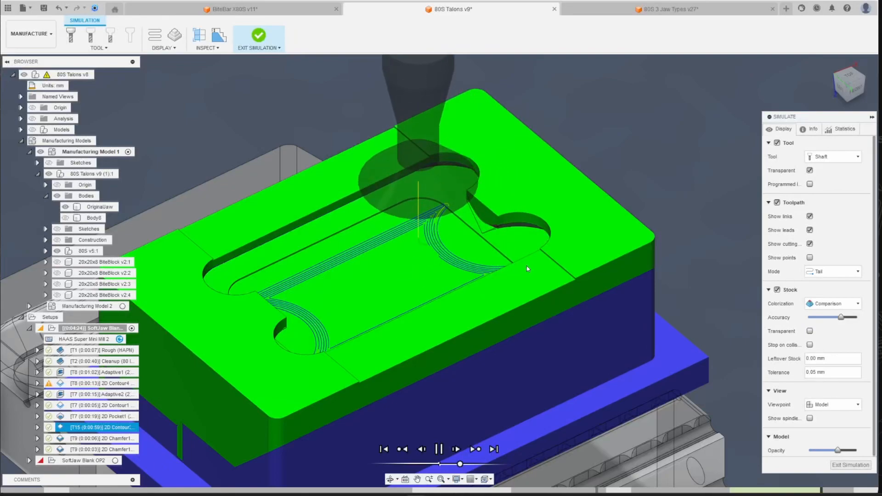
- Check the cutter's position in the pocket from the top and front angles and exit the simulation
click(845, 82)
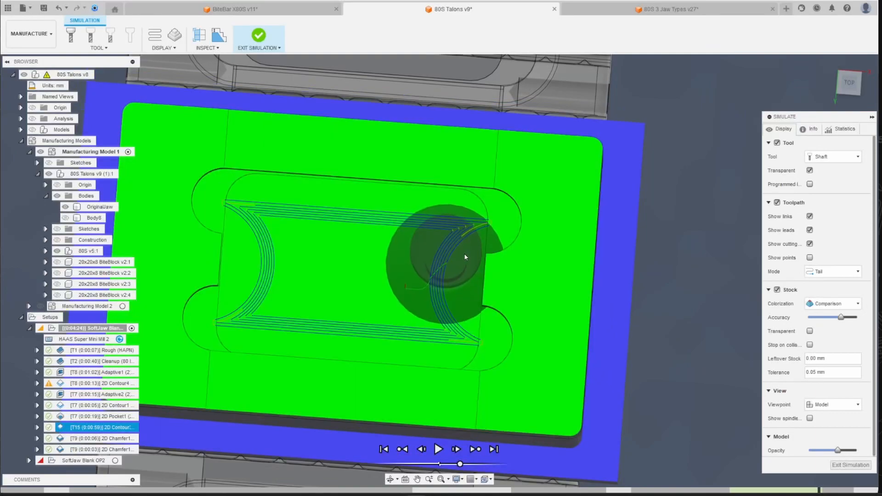
click(854, 85)
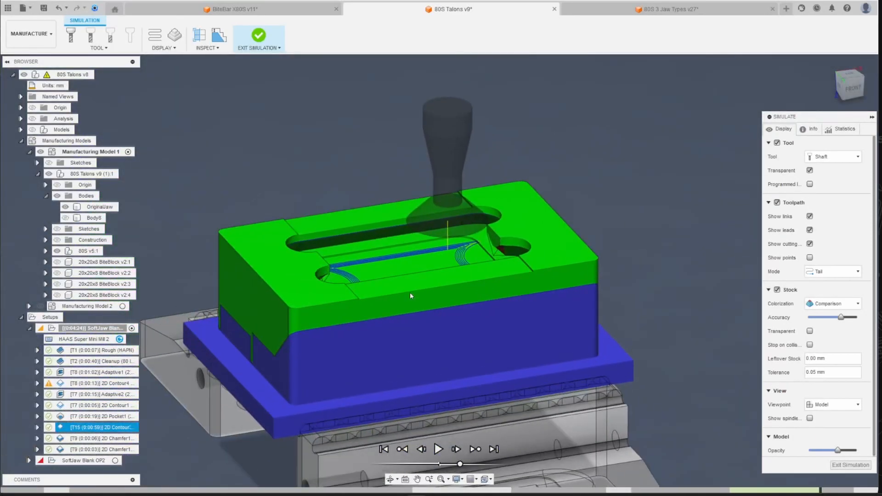
scroll(410, 292, down, 1)
scroll(403, 241, up, 2)
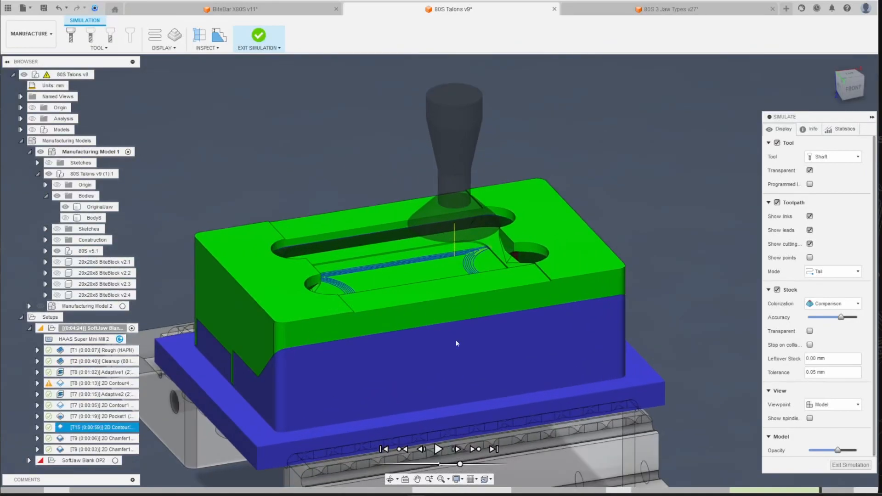
click(850, 465)
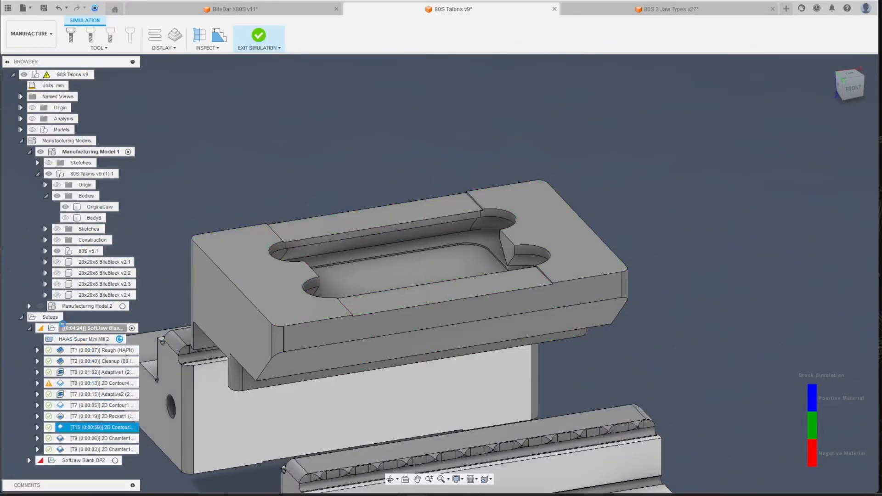
- Edit the SoftJaw Blank OP2 setup to use Manufacturing Model 2, accepting the clearing of its previous geometry selections
click(29, 328)
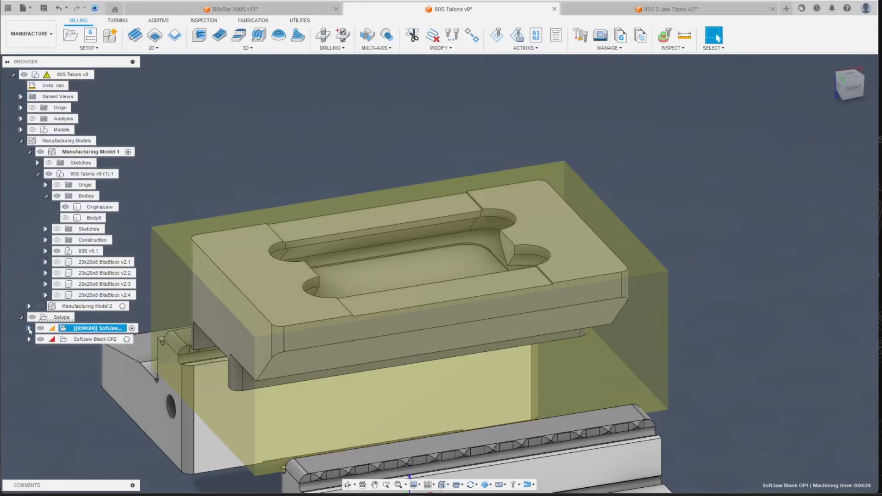
right_click(79, 342)
click(97, 46)
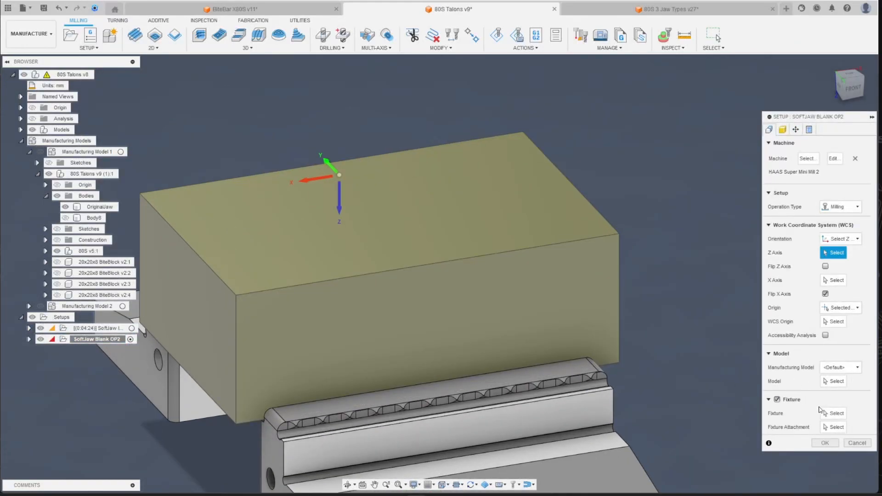
click(843, 398)
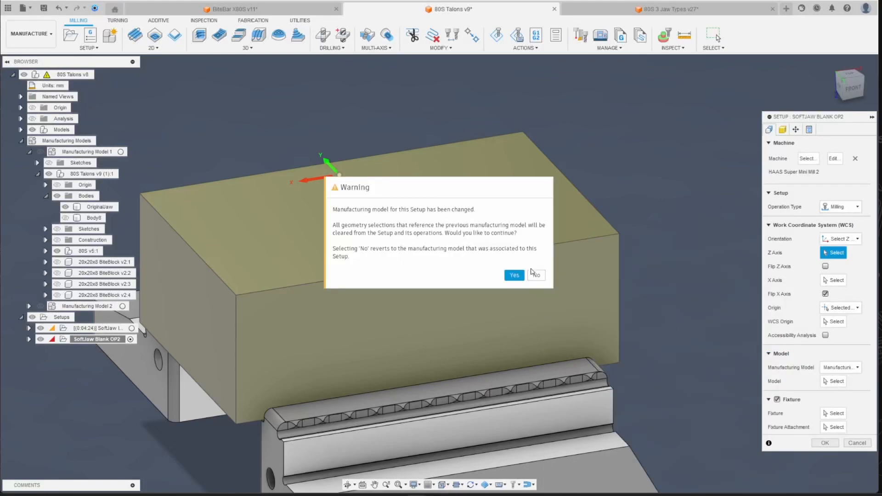
click(514, 275)
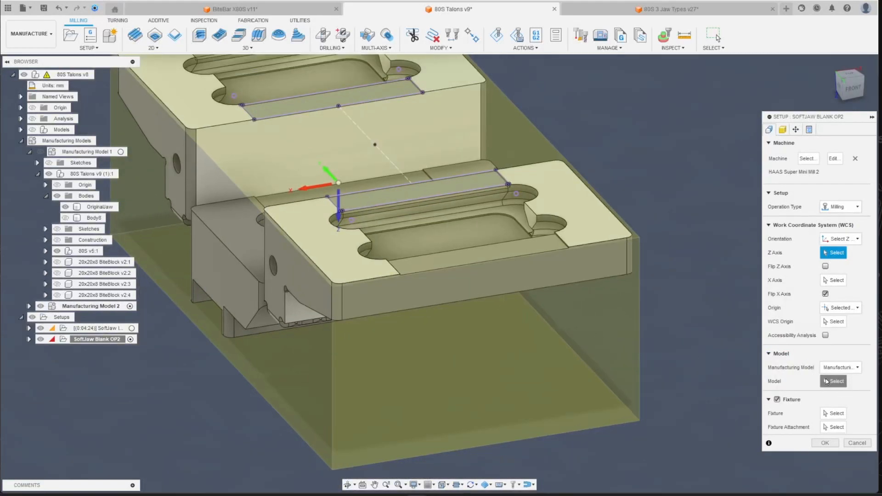
- Select the OriginalJaw body as the model for the SoftJaw Blank OP2 setup
click(826, 381)
click(232, 251)
scroll(543, 415, down, 2)
scroll(378, 343, up, 2)
mouse_move(814, 93)
shift+middle_down()
mouse_move(813, 207)
mouse_move(835, 150)
shift+middle_up()
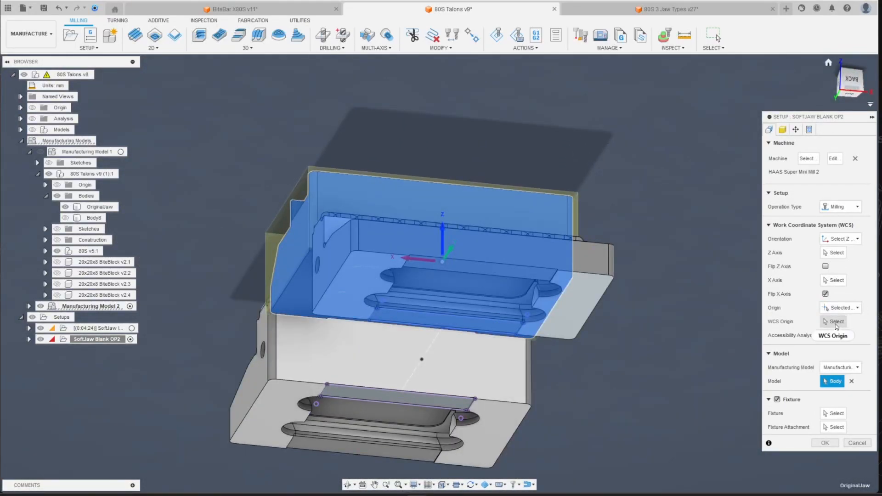
- Set the OP2 setup's WCS origin to the sketch point midway between the two vise jaws
click(836, 323)
click(422, 361)
scroll(488, 367, down, 1)
drag(842, 86, 694, 147)
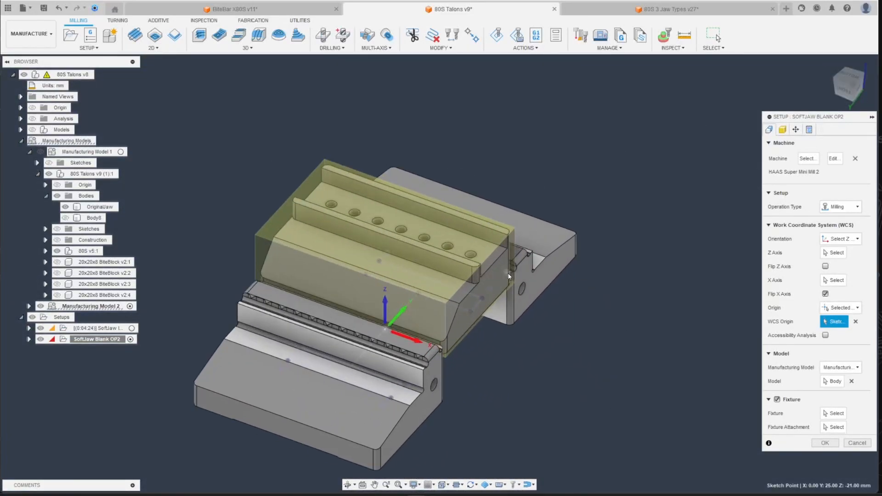
scroll(456, 314, up, 2)
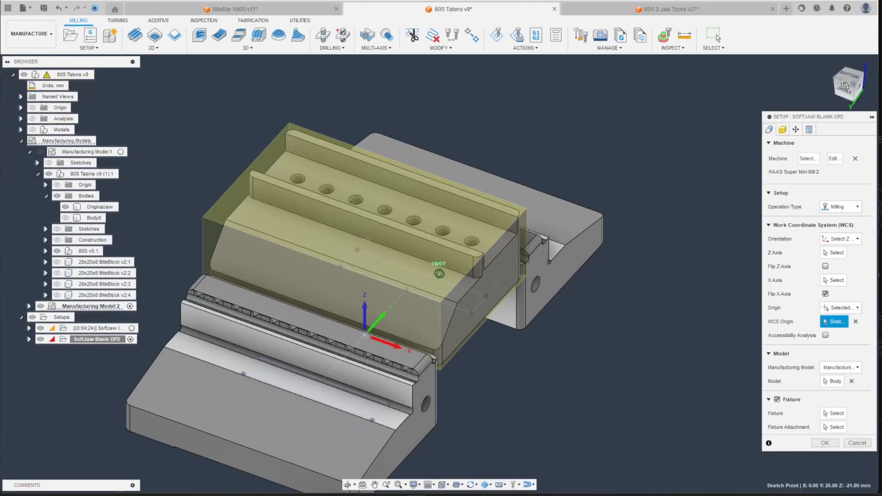
drag(844, 86, 851, 84)
- Set the OP2 stock to come from the preceding setup with Continue Rest Machining enabled, and save the setup despite the warning
click(783, 130)
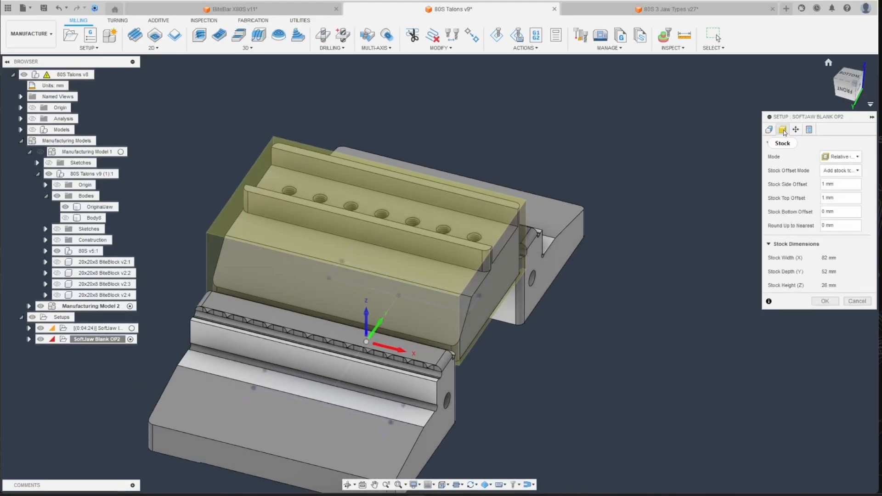
click(837, 233)
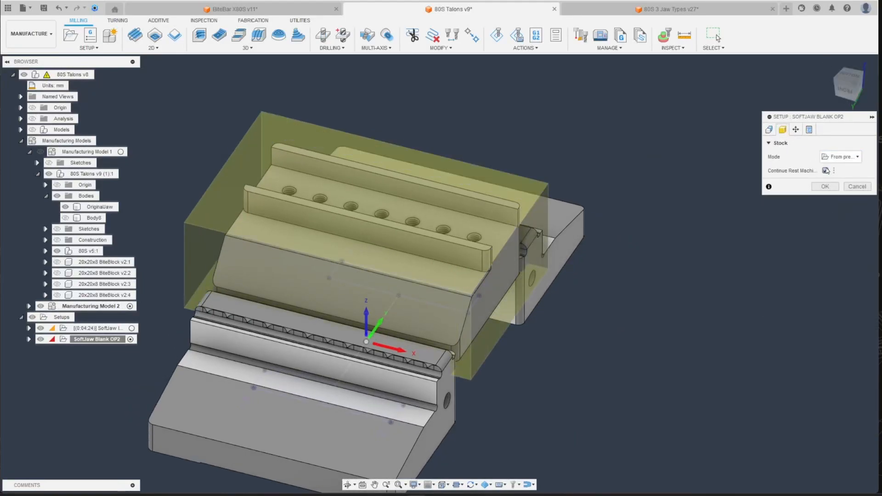
click(824, 187)
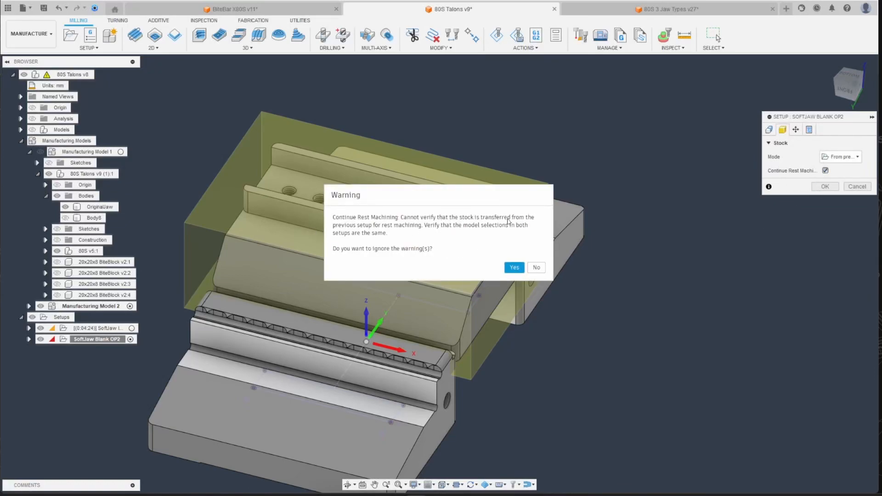
click(511, 269)
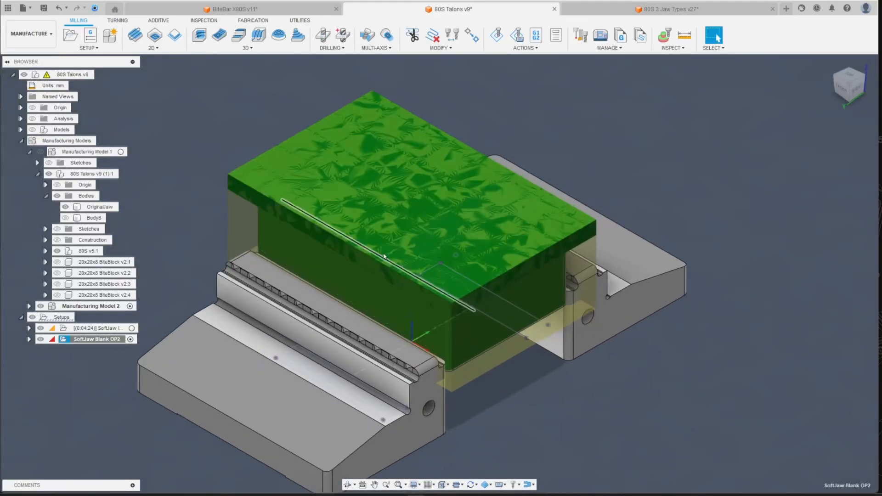
- Regenerate the T1 Rough (2) and T2 Cleanup (2) toolpaths in OP2 and examine the cleanup pass
scroll(638, 172, up, 2)
shift+middle_drag(437, 287, 526, 268)
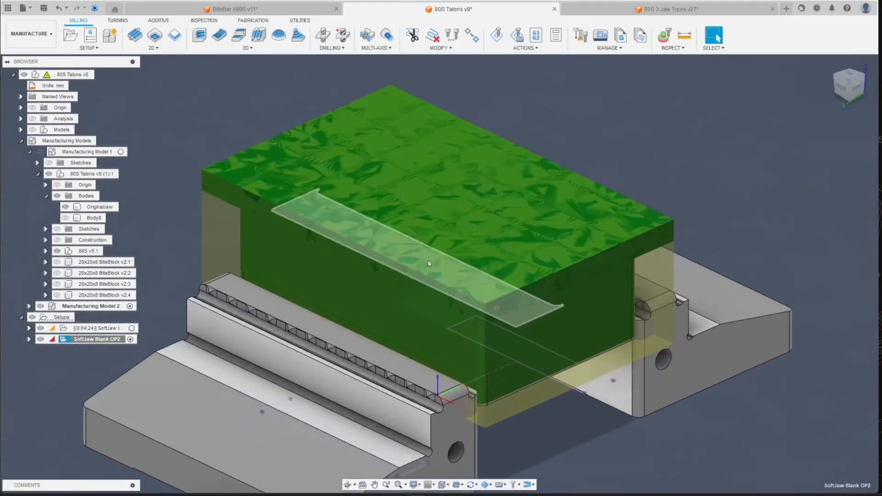
click(28, 339)
click(105, 361)
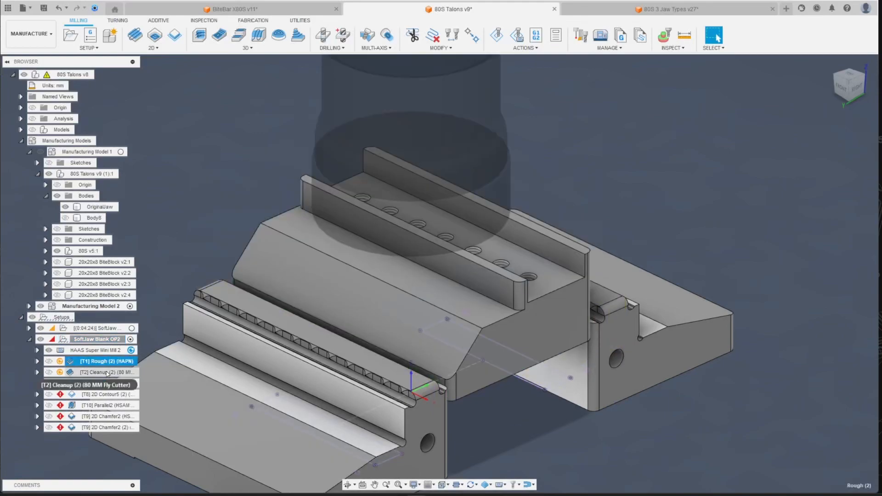
ctrl+click(107, 373)
key(ctrl+g)
scroll(230, 321, down, 1)
scroll(408, 335, up, 2)
scroll(251, 354, down, 2)
scroll(239, 345, up, 2)
scroll(200, 150, down, 1)
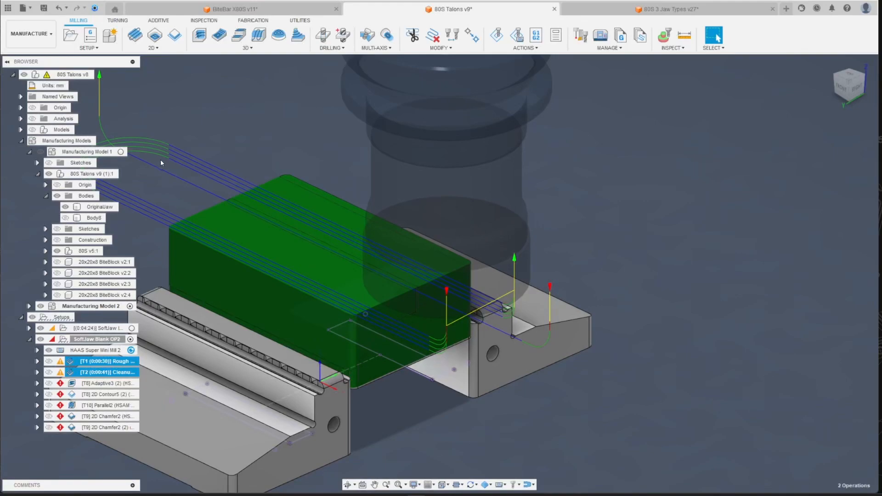
click(159, 161)
click(119, 372)
scroll(234, 289, up, 1)
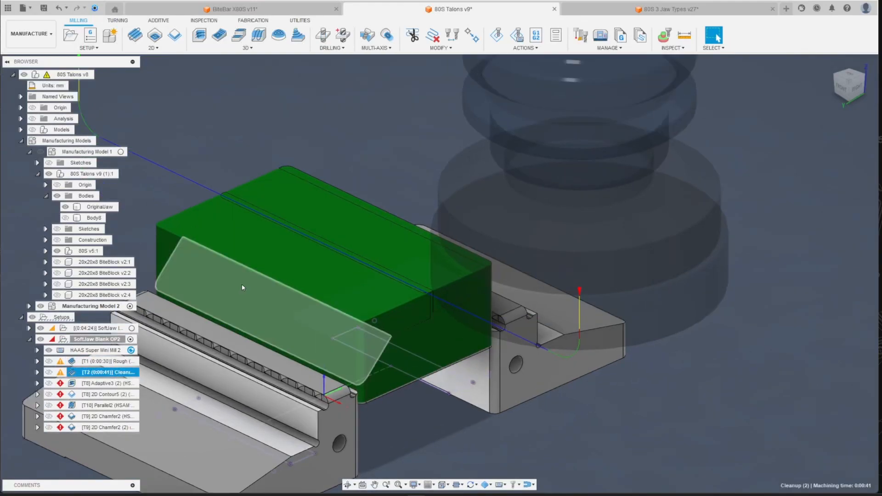
- Set the T8 Adaptive3 (2) bottom height to the top face of the vise jaw beside the slope, with a 0.5 mm offset
click(97, 383)
right_click(97, 383)
click(143, 75)
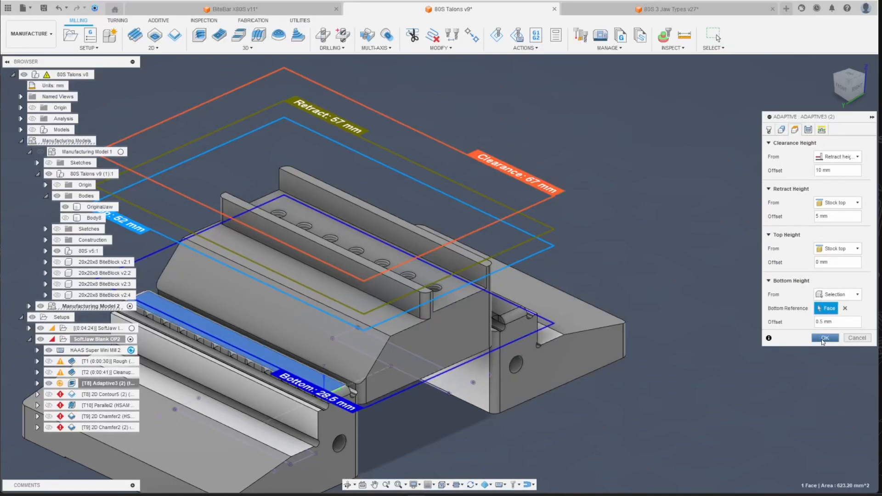
click(825, 339)
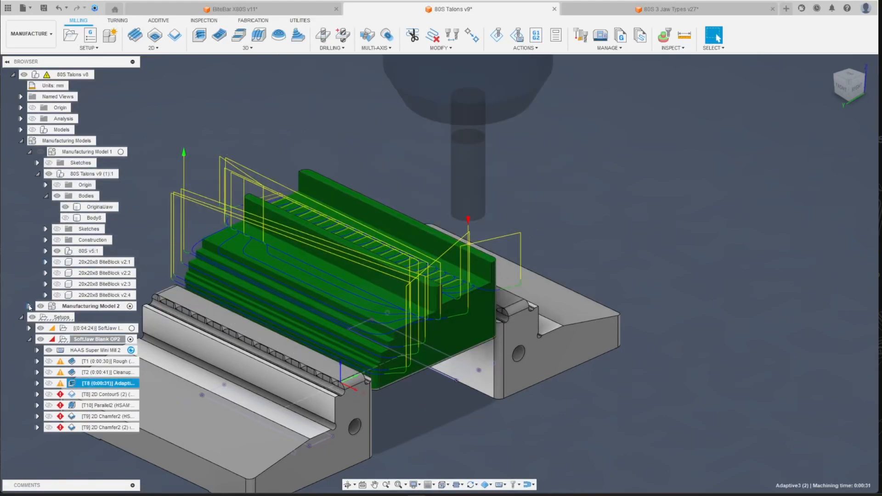
- Collapse both manufacturing models in the browser and examine the adaptive toolpath on the stock
click(29, 306)
click(37, 328)
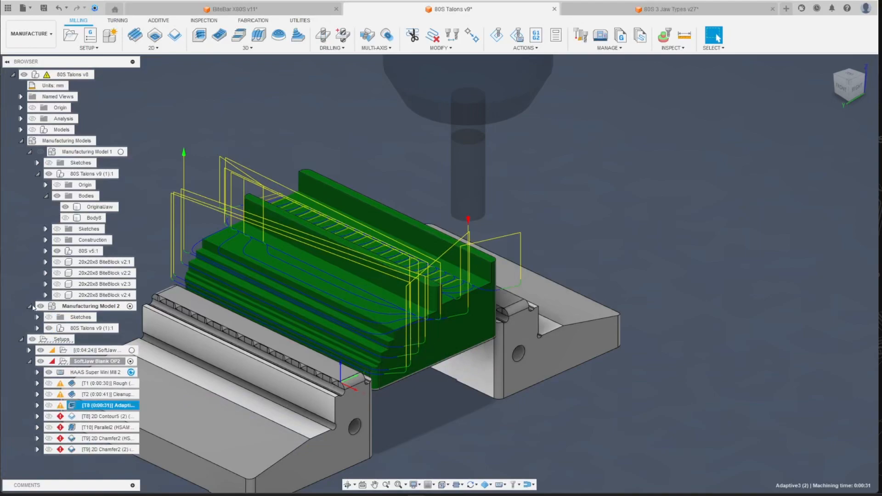
click(30, 307)
click(29, 152)
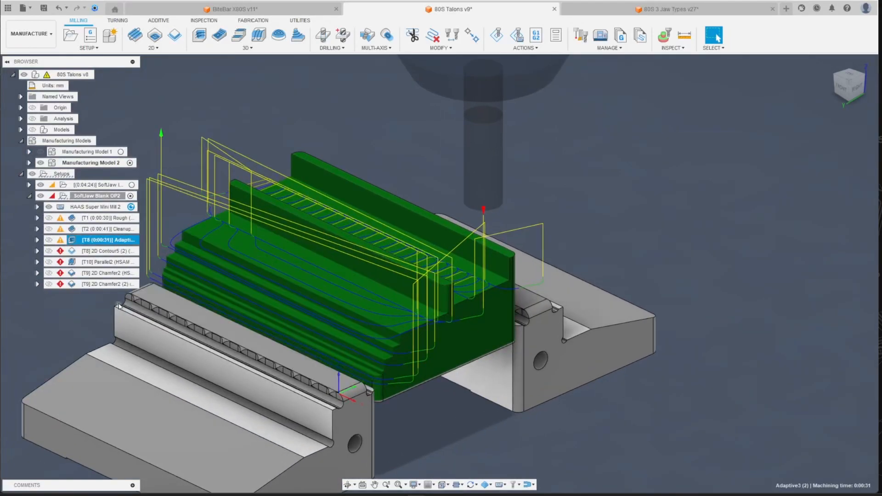
click(856, 96)
shift+middle_drag(439, 271, 501, 303)
shift+middle_drag(354, 304, 351, 319)
scroll(276, 313, up, 1)
scroll(225, 299, down, 2)
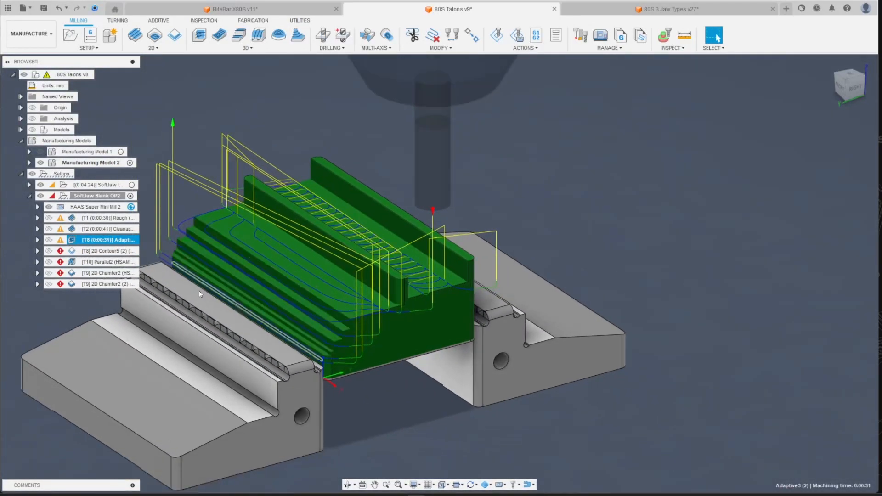
- Edit T8 2D Contour5 (2) to follow the base edge of the upright wall nearest the slope
click(119, 255)
right_click(119, 257)
click(147, 6)
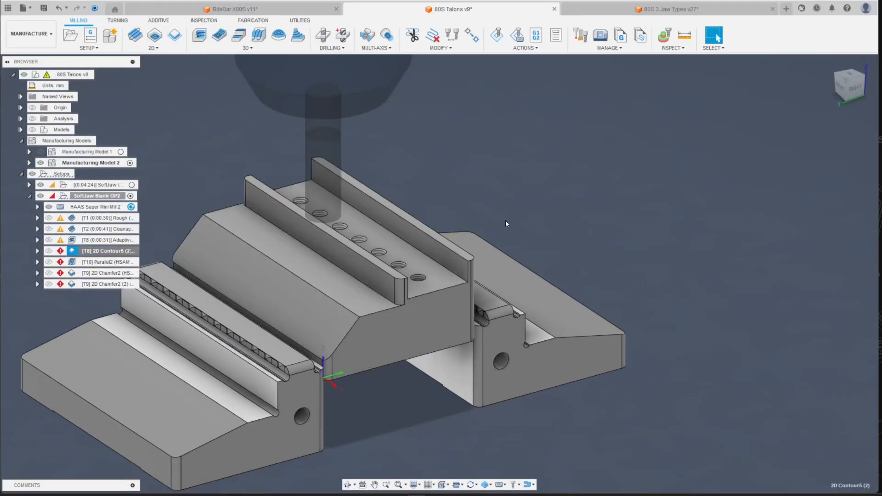
scroll(387, 294, up, 1)
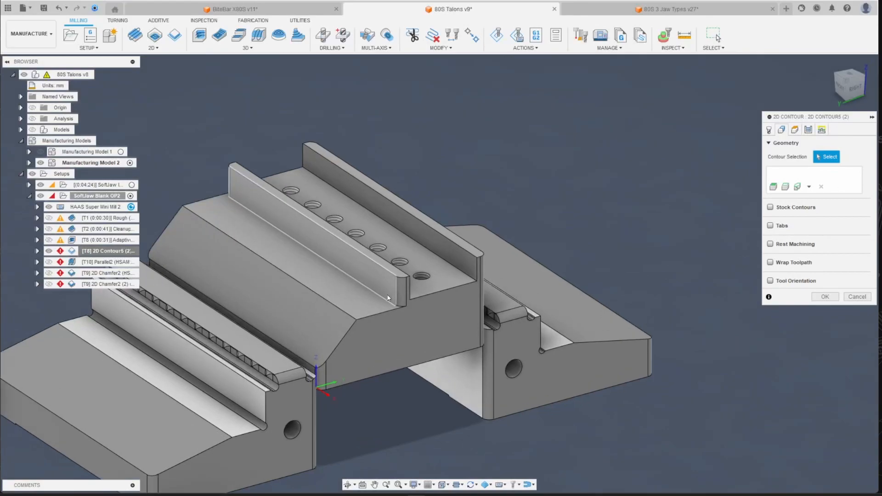
click(823, 298)
click(473, 256)
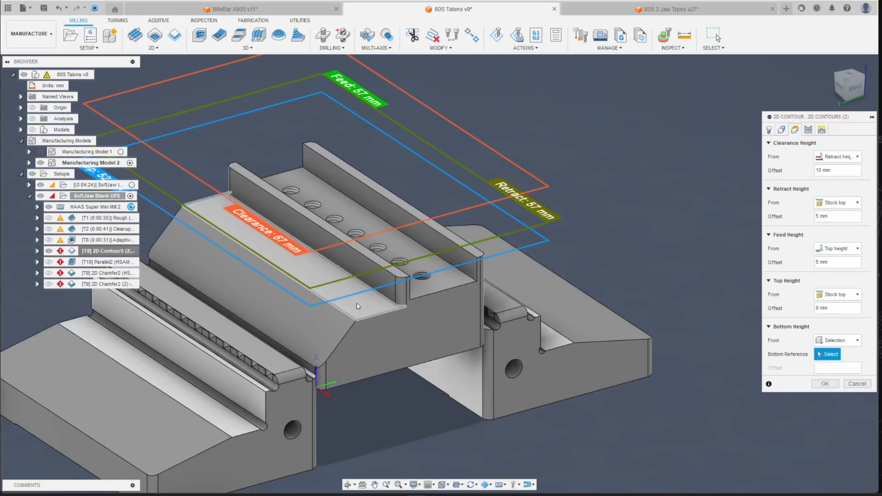
- Set the 2D Contour5 (2) bottom height to the flat ledge face between the slope and the upright wall
scroll(348, 314, down, 1)
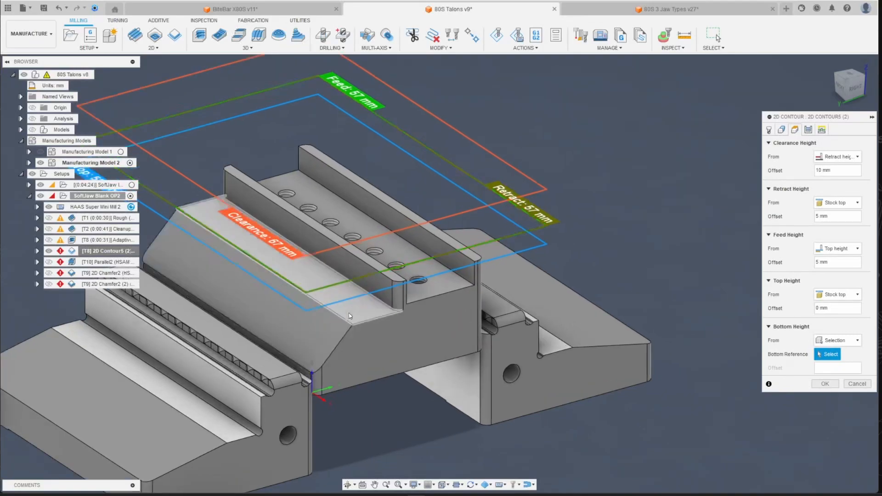
scroll(348, 315, up, 3)
click(347, 314)
scroll(643, 368, down, 3)
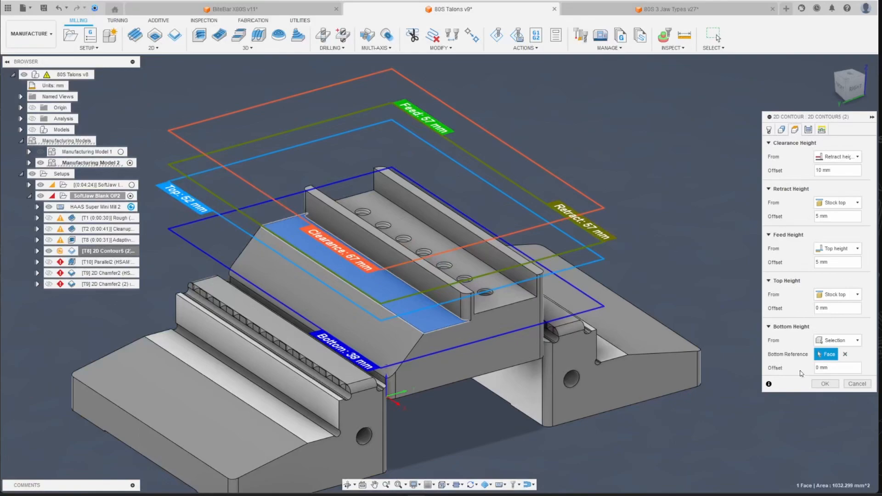
click(825, 384)
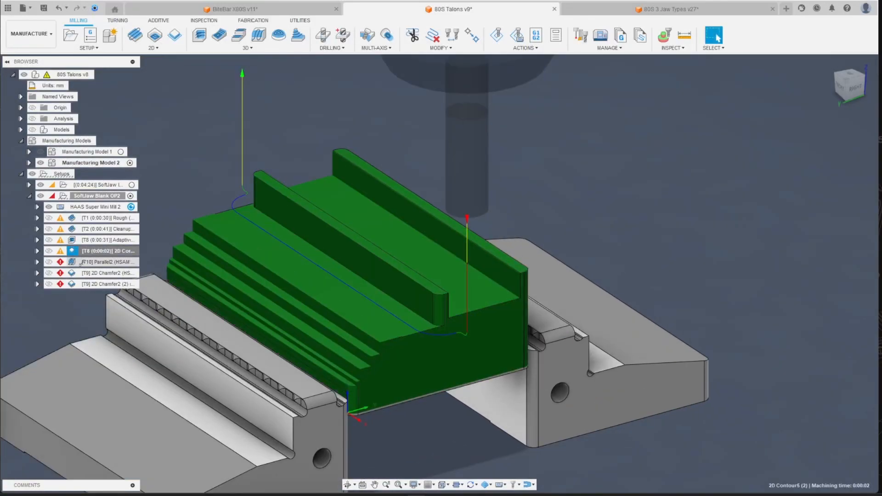
- Edit T10 Parallel2 to use the soft jaw's sloped face as its touch surface
click(110, 263)
right_click(109, 263)
click(134, 3)
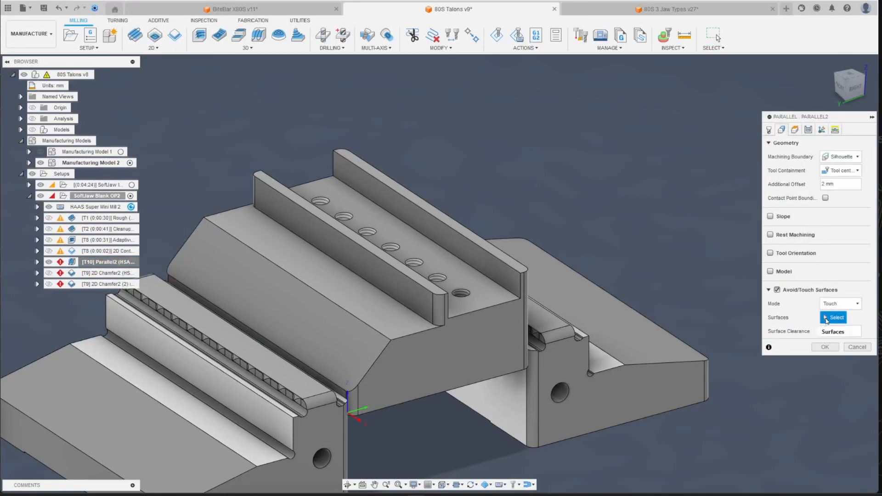
click(334, 357)
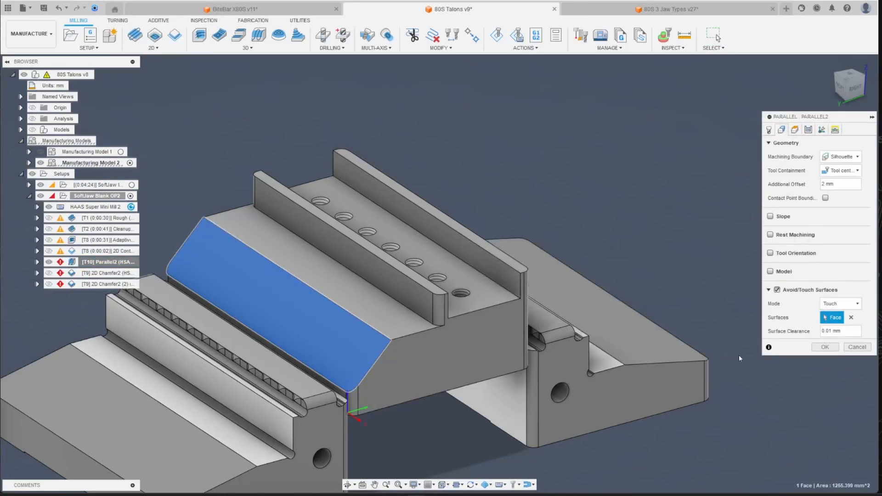
click(825, 348)
click(474, 257)
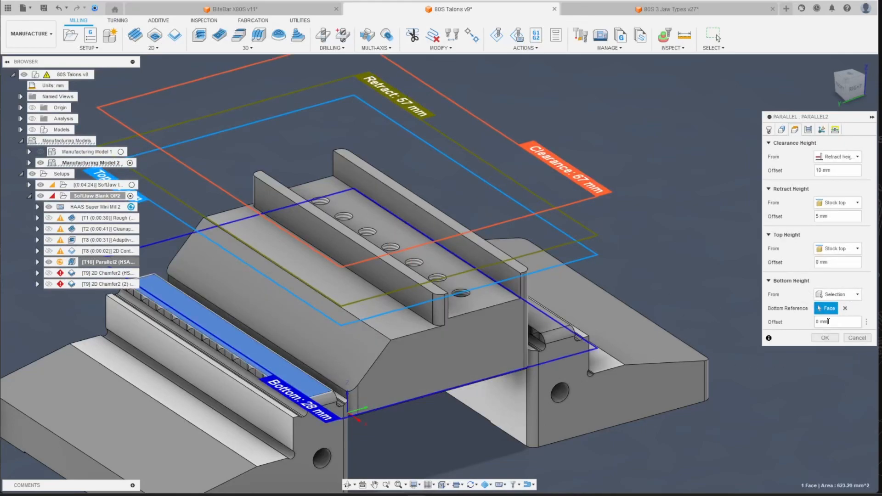
- Set the Parallel2 bottom height to the top face of the vise jaw beside the slope and examine the resulting passes
key(Return)
scroll(366, 341, down, 1)
scroll(366, 341, up, 1)
click(853, 88)
mouse_move(439, 274)
shift+middle_down()
mouse_move(391, 241)
mouse_move(436, 271)
shift+middle_up()
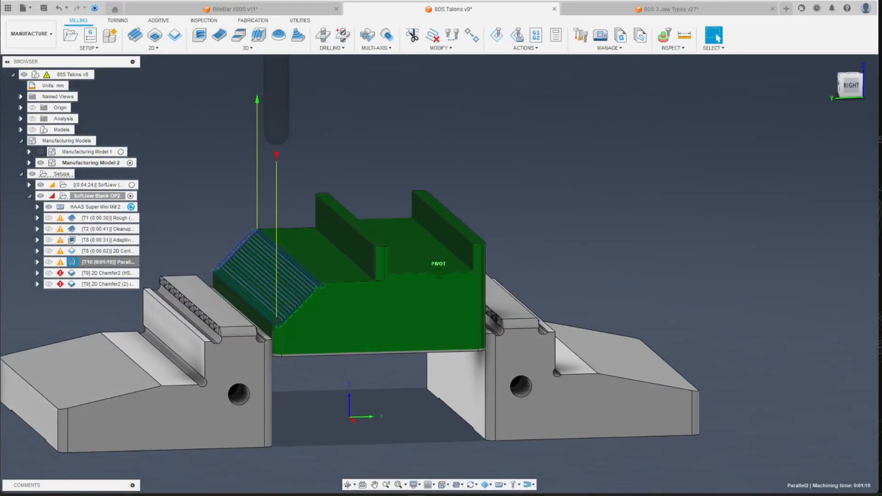
scroll(290, 313, up, 6)
scroll(264, 335, down, 10)
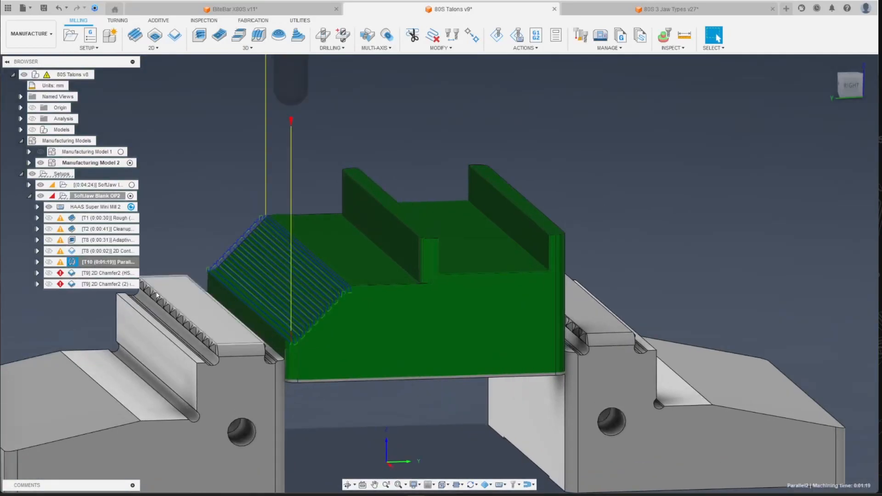
- Edit T9 2D Chamfer2 to use the top outlines of both upright walls as its contours
click(115, 274)
right_click(115, 276)
click(147, 6)
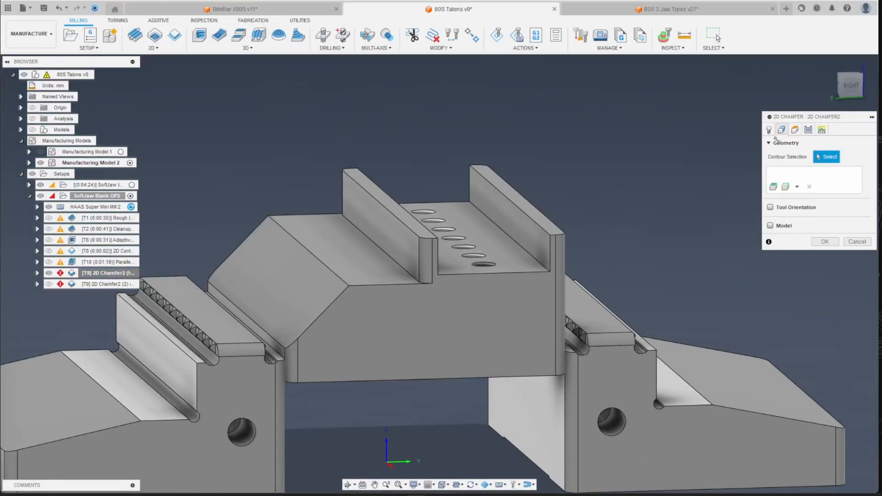
scroll(283, 350, up, 2)
scroll(282, 349, down, 1)
click(808, 130)
click(822, 129)
click(809, 130)
click(782, 129)
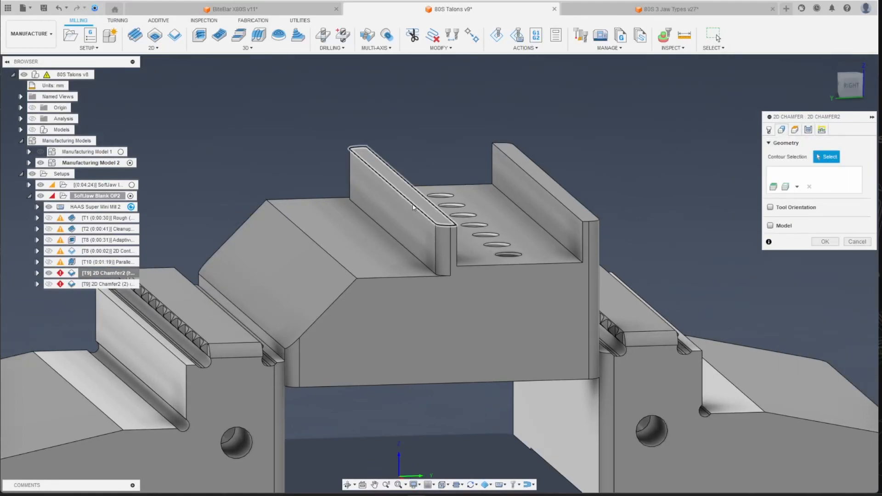
click(554, 199)
click(826, 255)
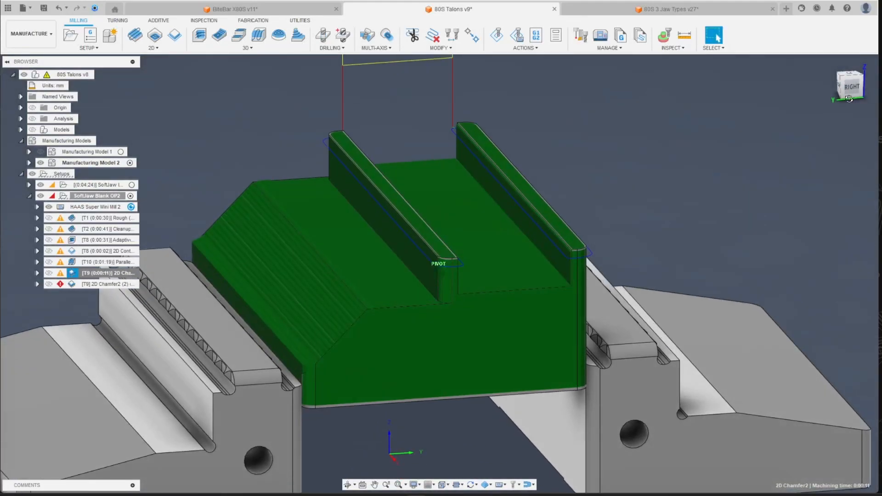
- Edit T9 2D Chamfer2 (2) to chamfer the lower edge of the sloped face
right_click(113, 284)
click(168, 4)
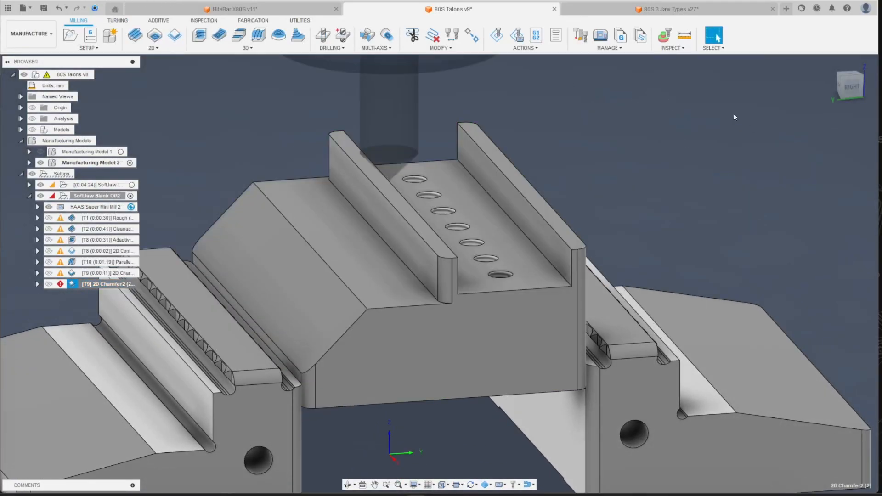
click(782, 130)
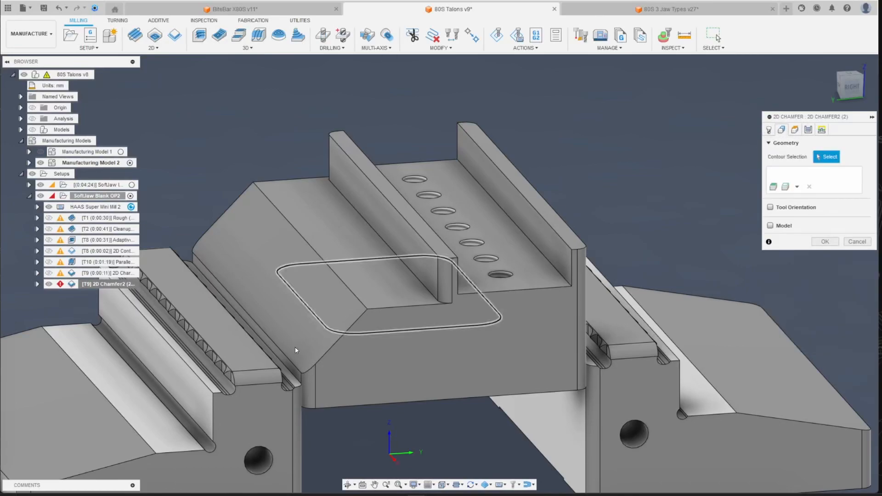
scroll(296, 354, up, 3)
scroll(521, 331, down, 2)
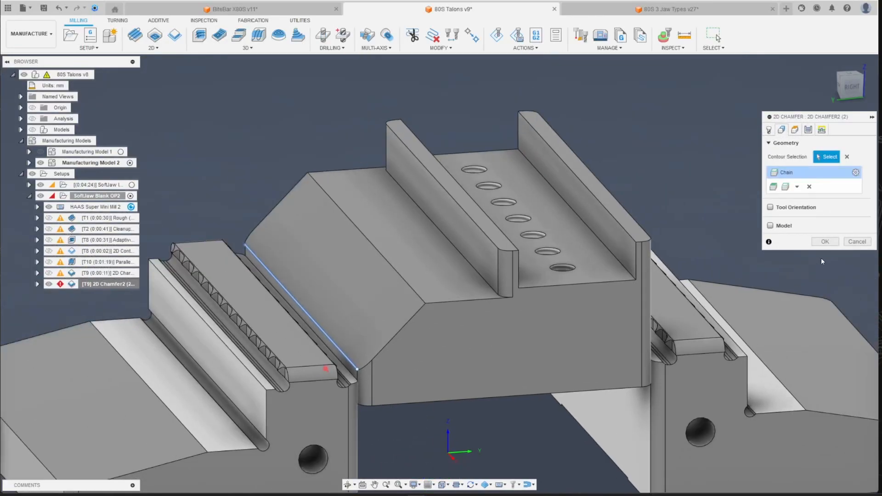
click(825, 241)
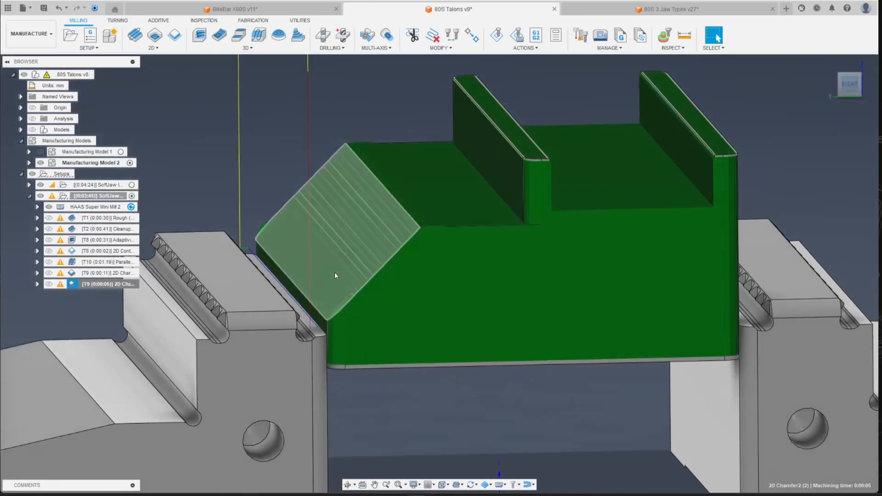
- Extend the T9 2D Chamfer2 (2) contour tangentially by 5 mm at both its start and its end
scroll(282, 298, up, 1)
shift+middle_drag(437, 264, 391, 349)
right_click(105, 283)
click(120, 1)
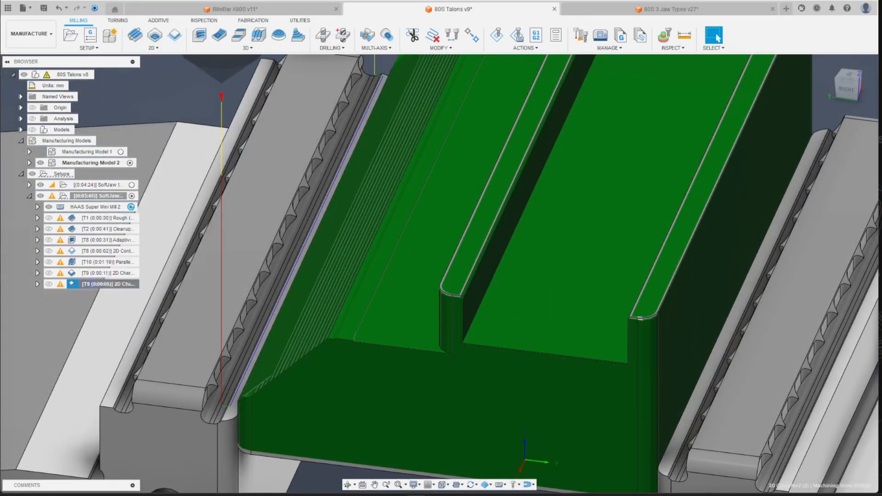
click(822, 130)
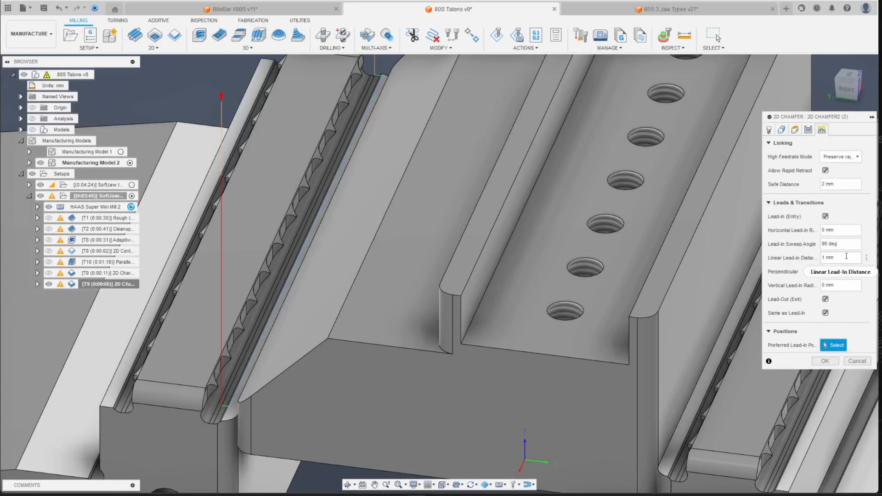
click(809, 131)
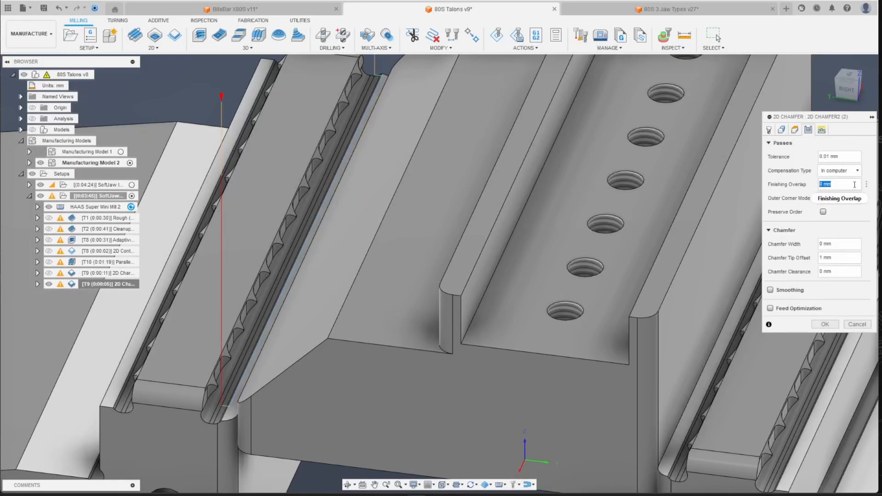
click(783, 131)
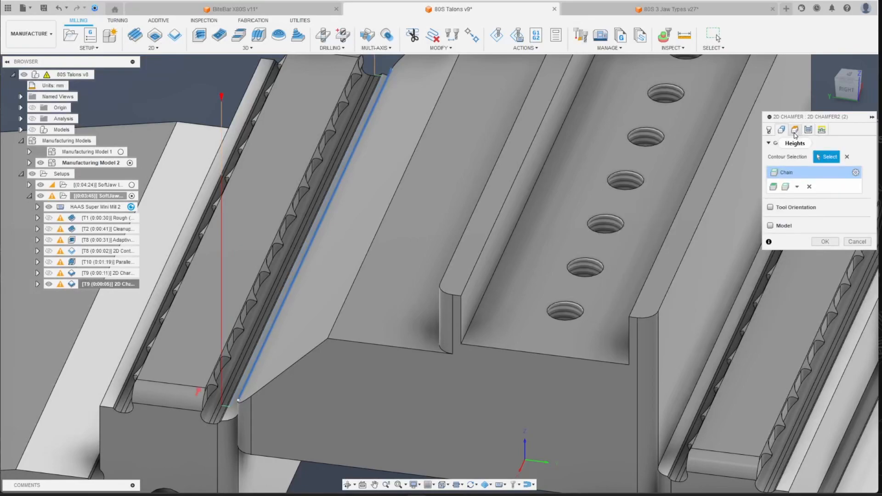
click(856, 173)
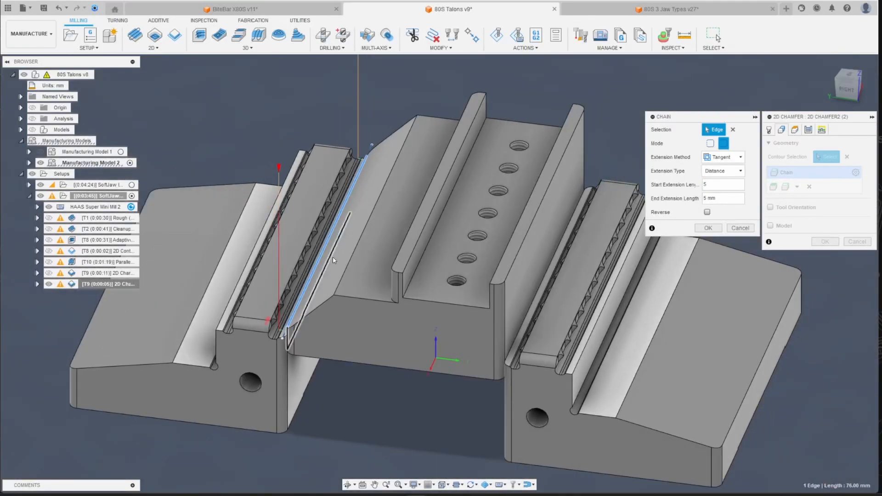
key(Return)
key(Return)
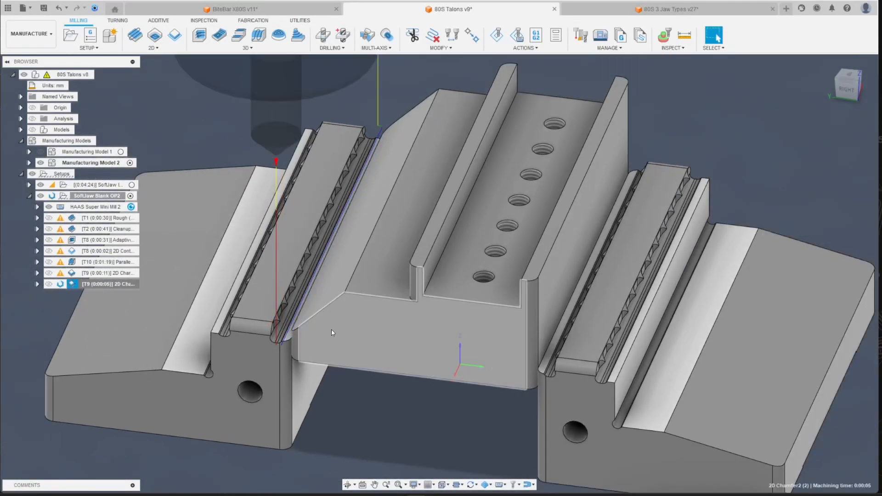
- Simulate T9 2D Chamfer2 (2) in side view and check the cutter's clearance to the vise jaw at the slope's lower edge
scroll(332, 325, up, 1)
scroll(340, 157, down, 1)
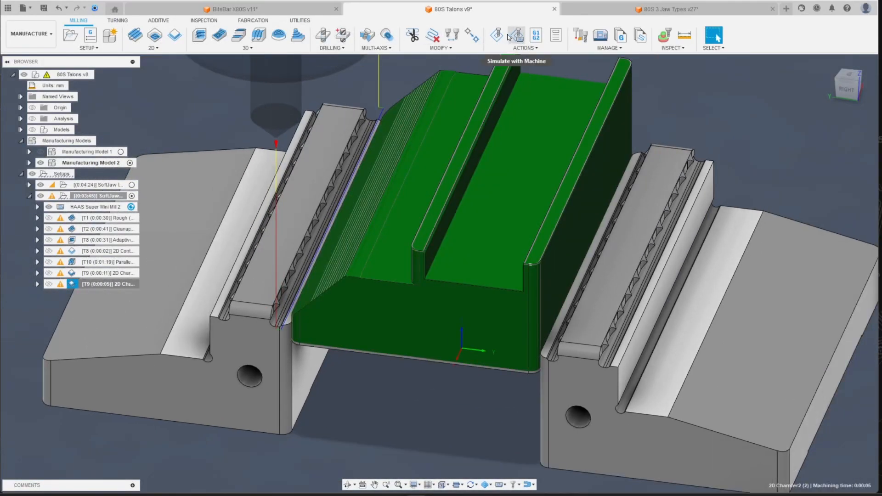
click(496, 35)
click(850, 86)
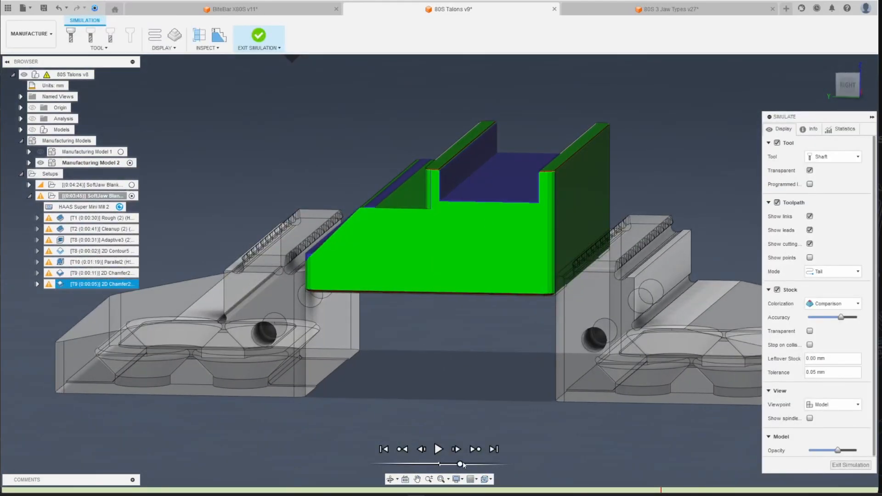
click(838, 85)
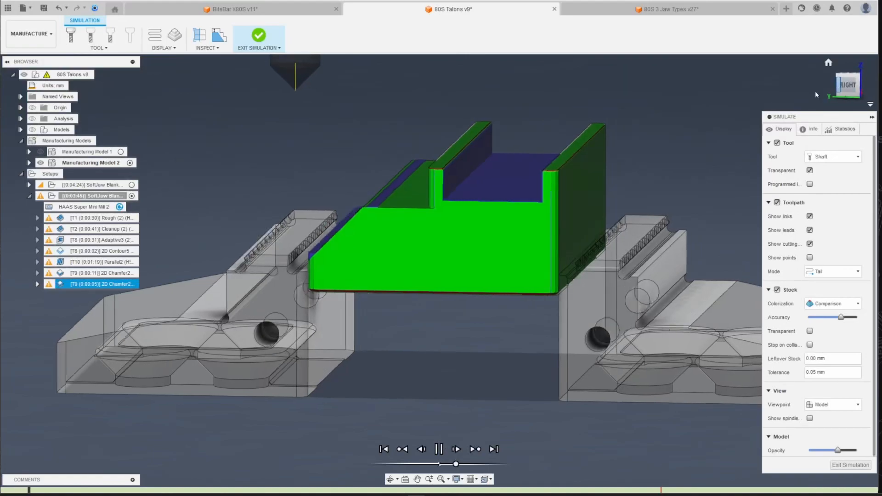
click(858, 85)
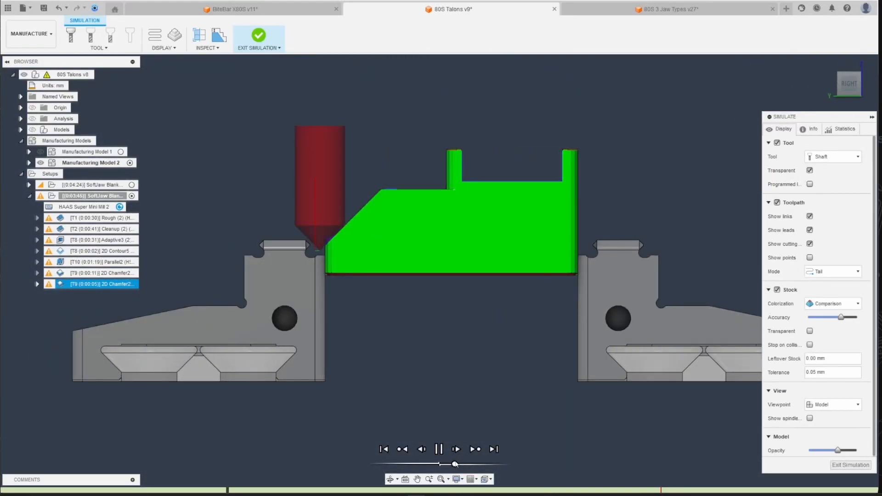
scroll(325, 214, up, 5)
scroll(321, 202, down, 2)
scroll(324, 228, up, 2)
scroll(324, 227, up, 2)
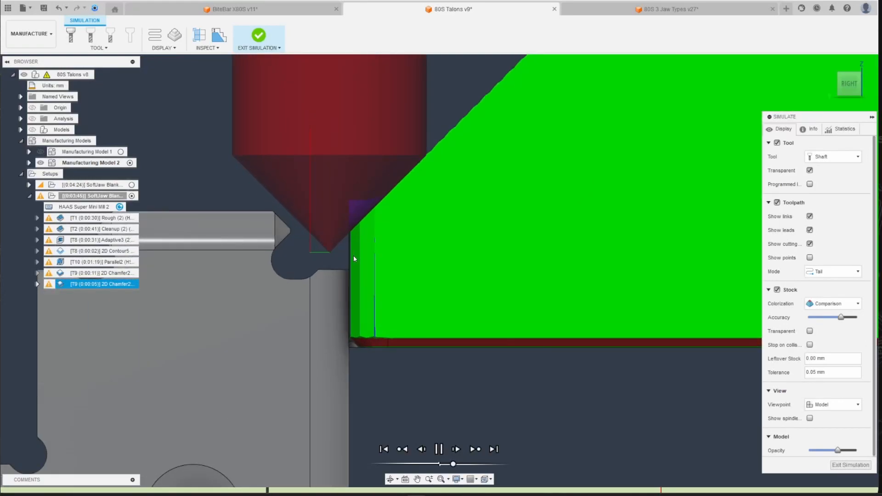
scroll(313, 236, down, 2)
scroll(267, 195, down, 1)
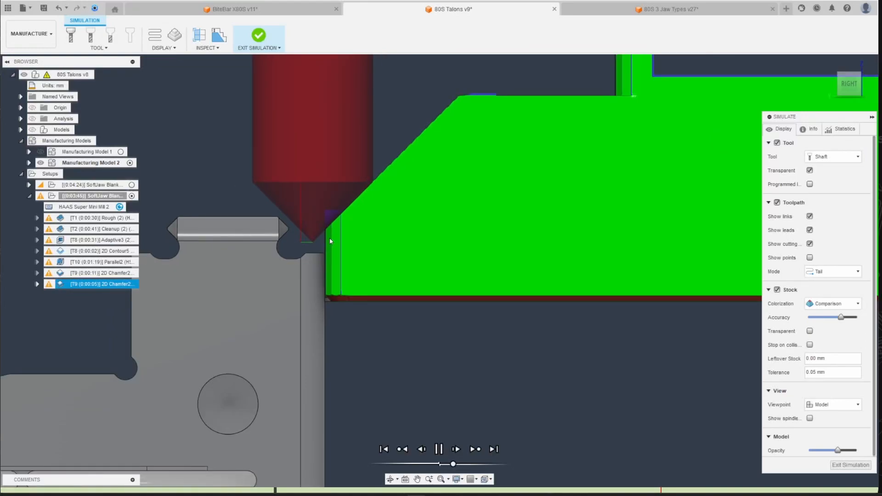
scroll(299, 227, down, 1)
- Examine the simulated chamfer pass along the sloped face from an angled view, and exit the simulation
click(836, 96)
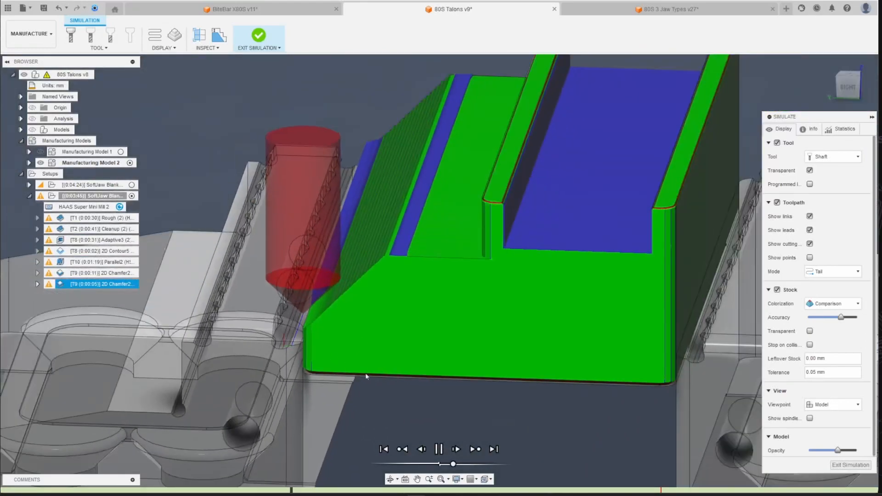
drag(848, 87, 860, 90)
scroll(280, 230, down, 2)
scroll(255, 202, up, 2)
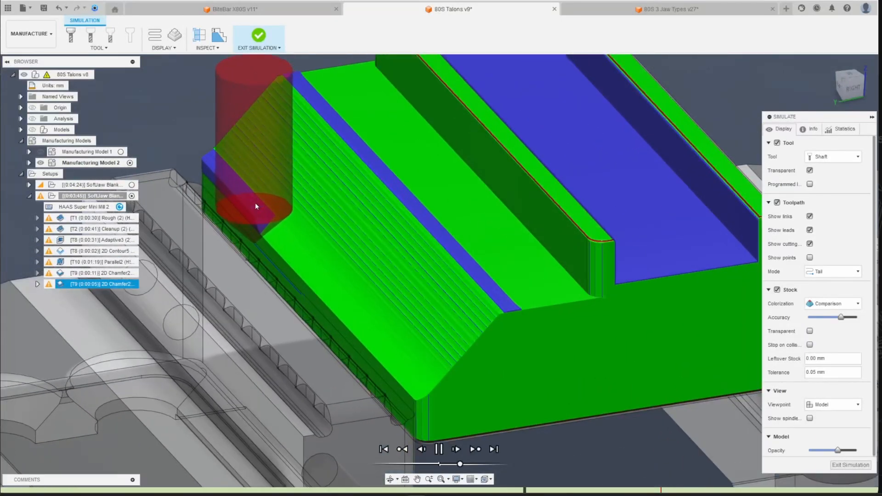
scroll(246, 228, down, 2)
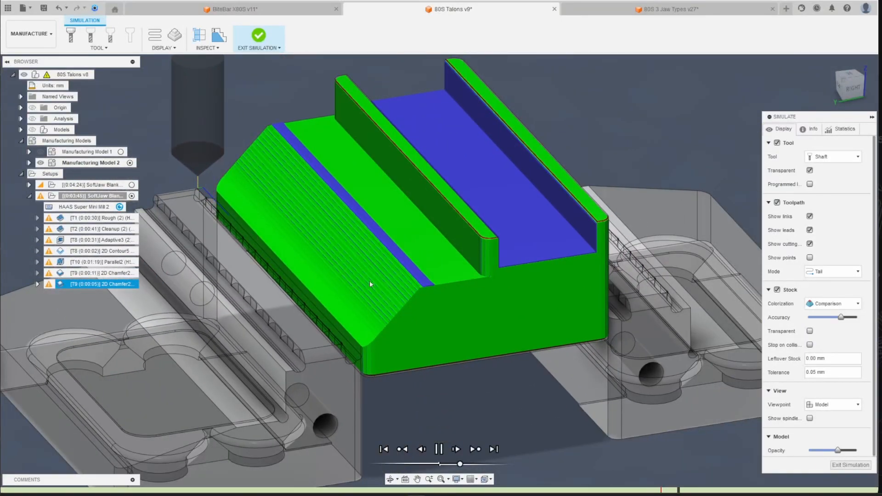
mouse_move(844, 83)
mouse_down()
mouse_move(836, 115)
mouse_move(842, 81)
mouse_up()
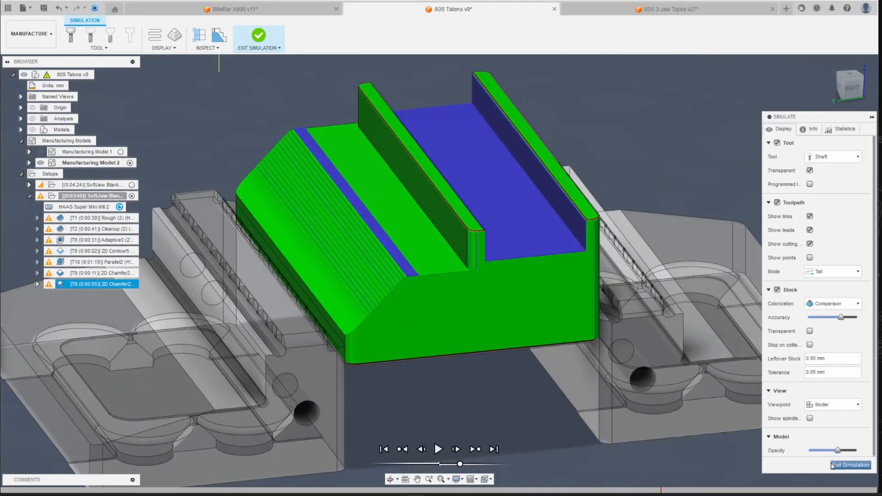
click(834, 464)
- Edit the T10 Parallel2 settings and regenerate its passes over the sloped face
scroll(387, 332, down, 1)
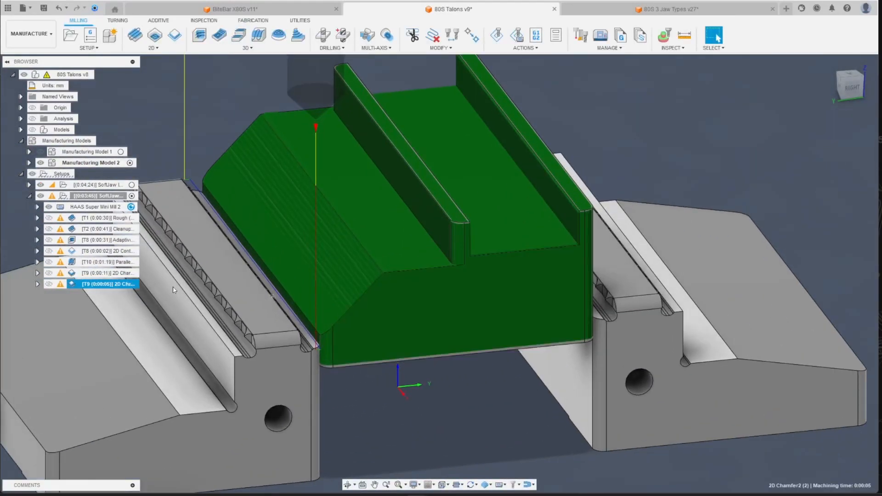
click(98, 273)
right_click(104, 263)
click(120, 6)
click(835, 129)
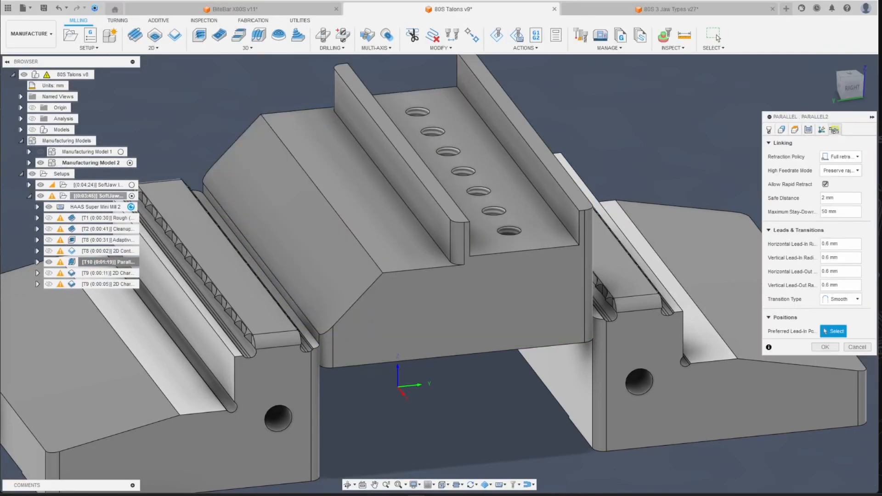
click(822, 129)
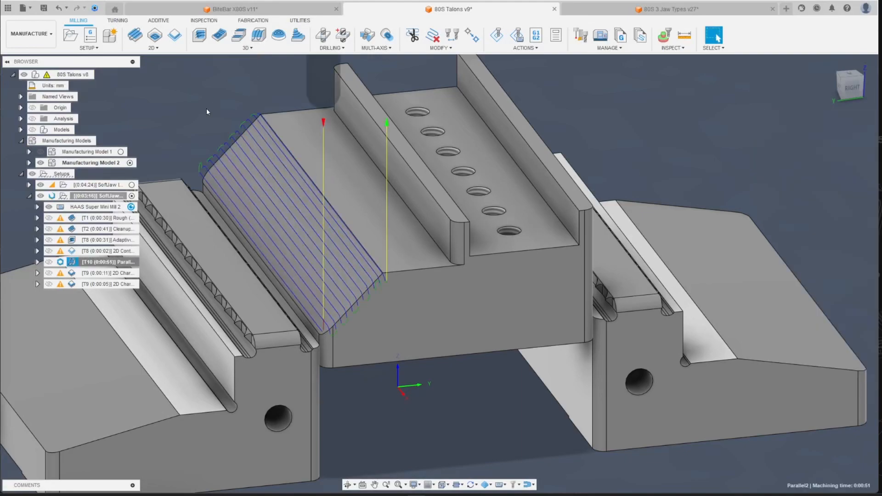
scroll(216, 189, down, 3)
scroll(276, 259, up, 1)
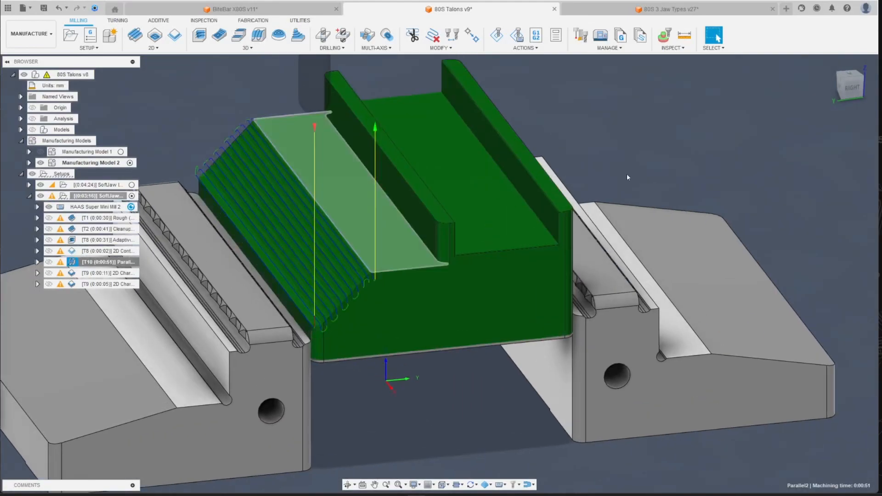
- Examine the T9 chamfer toolpaths on the upright walls and along the slope's lower edge
drag(847, 90, 827, 94)
scroll(192, 273, up, 1)
click(122, 273)
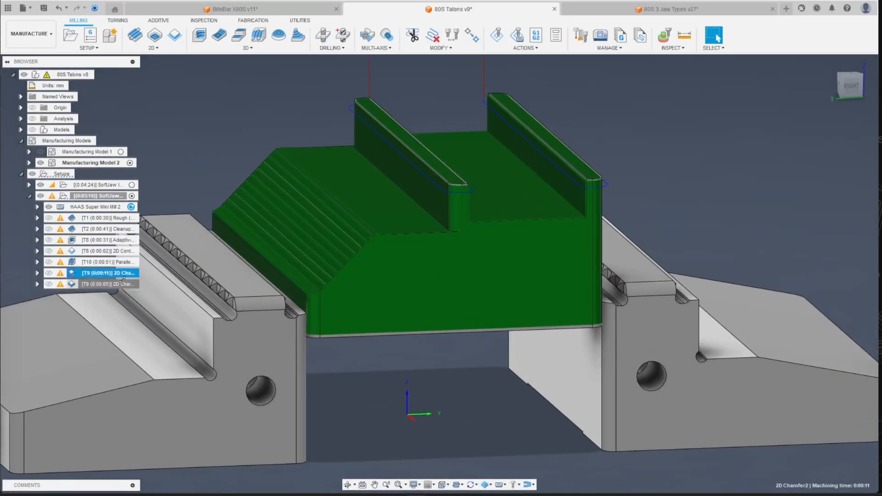
scroll(333, 296, up, 2)
scroll(317, 292, down, 2)
scroll(314, 293, up, 2)
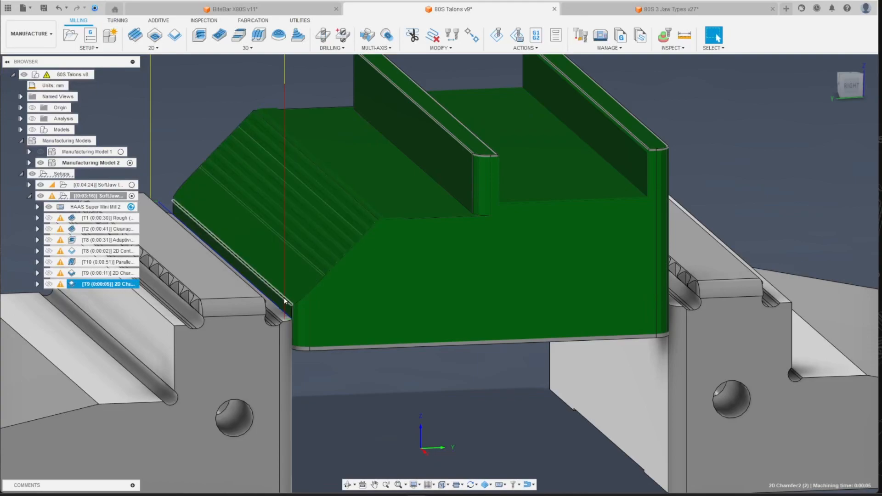
key(ctrl+d)
scroll(146, 302, down, 1)
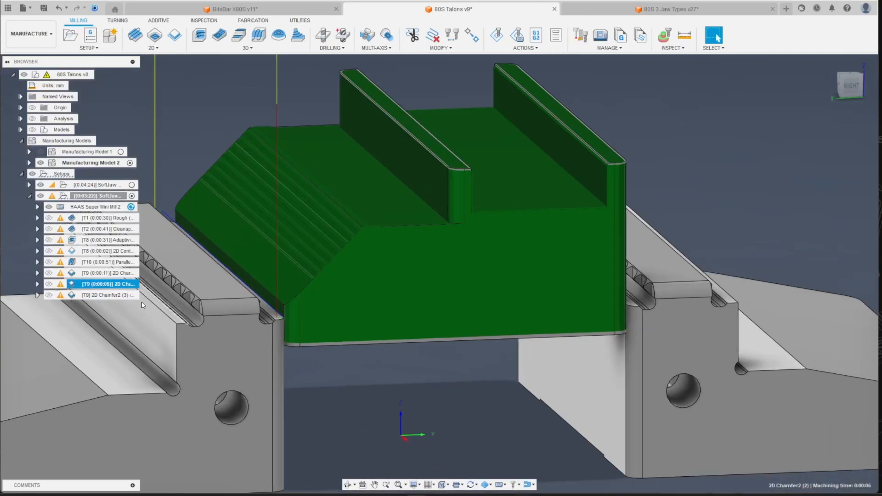
right_click(122, 296)
click(151, 5)
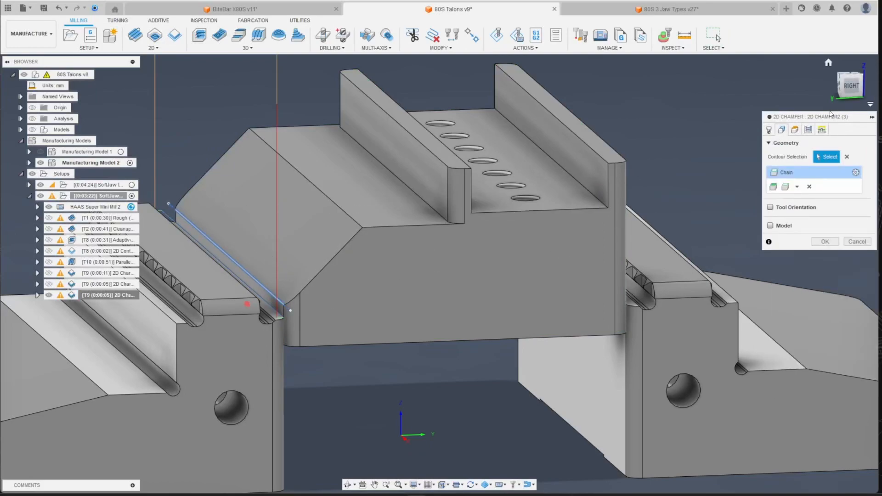
click(822, 131)
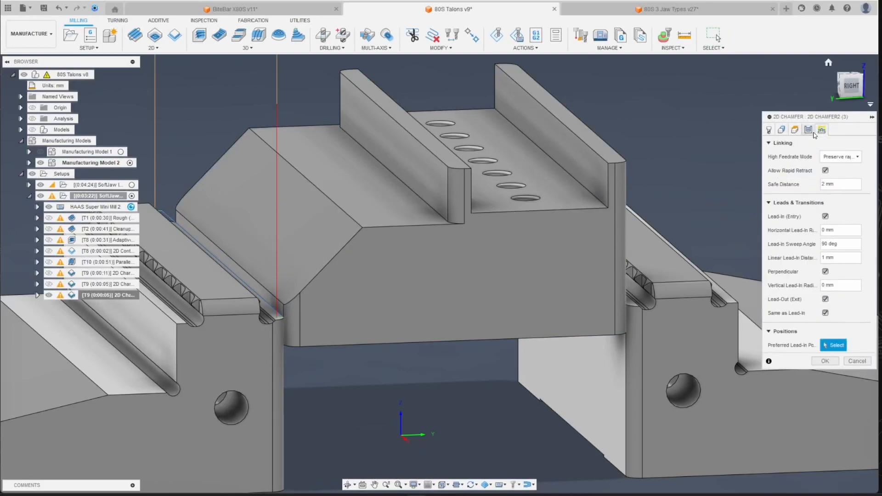
click(812, 132)
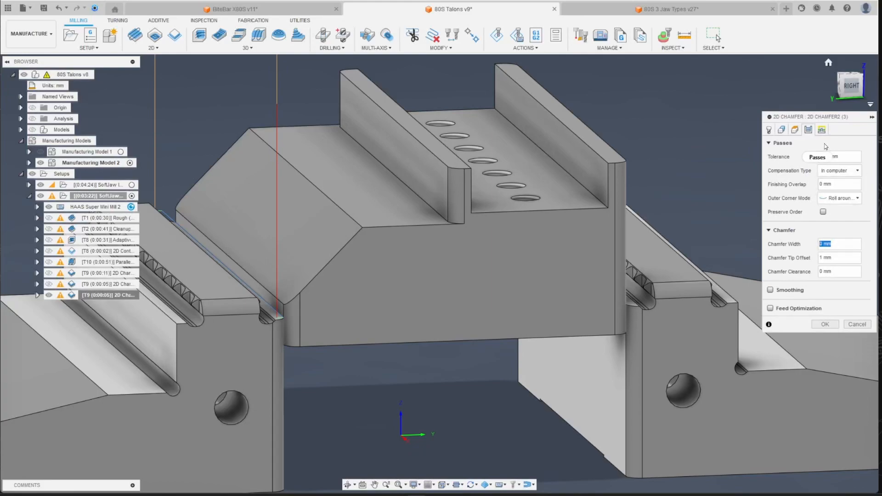
click(865, 325)
scroll(419, 370, down, 3)
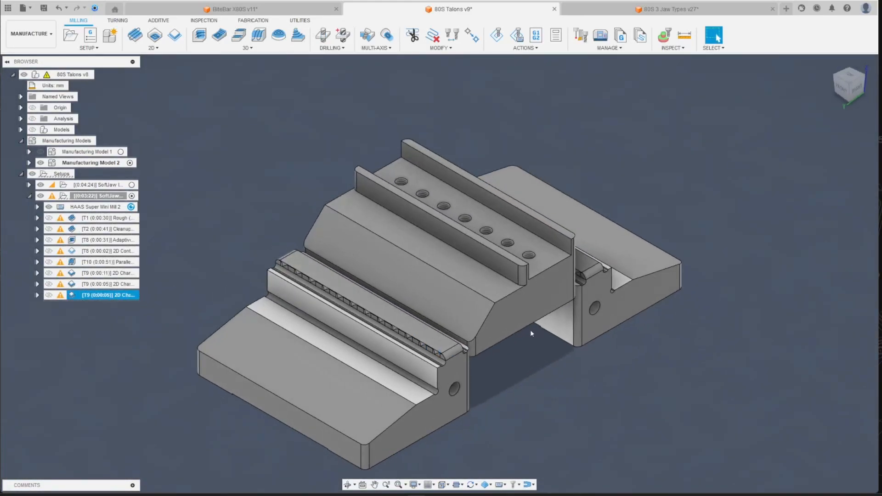
key(Delete)
- Open Manufacturing Model 2 for editing and start a sketch on the soft jaw's sloped face
scroll(531, 334, up, 3)
shift+middle_drag(505, 315, 432, 263)
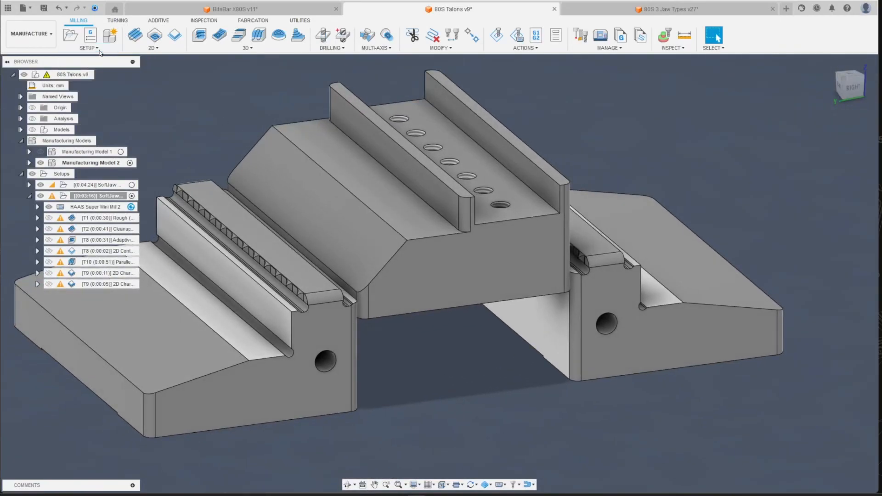
click(31, 44)
click(32, 46)
right_click(107, 164)
click(108, 170)
click(71, 35)
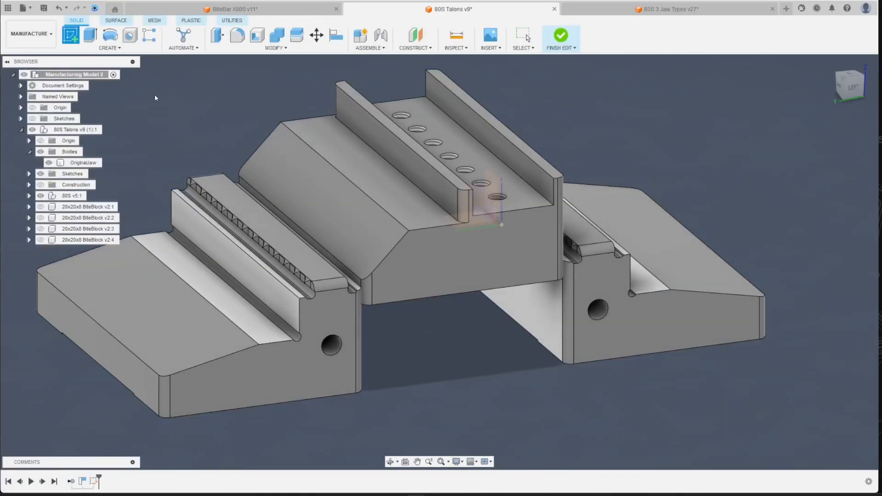
click(371, 231)
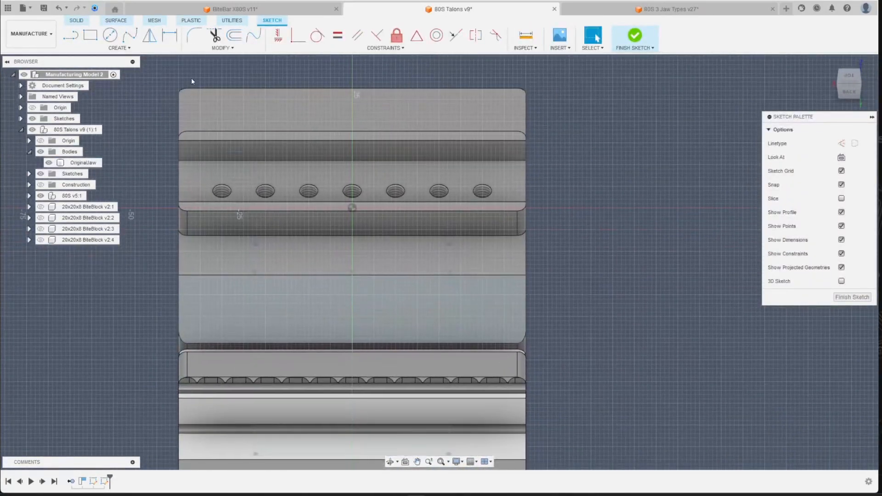
- Rectangular-pattern the slope's upper edge down the face with quantity 3 and -6 mm spacing, and finish the sketch and model edit
click(119, 47)
click(104, 177)
click(352, 275)
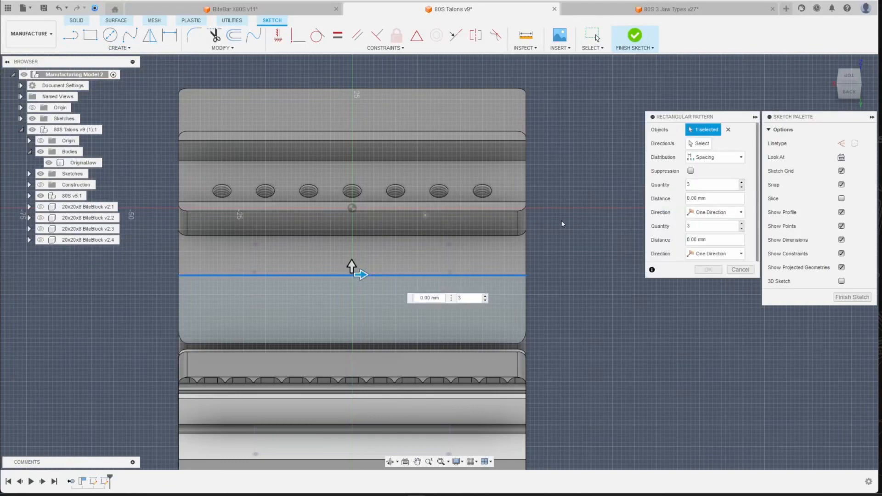
scroll(349, 265, up, 2)
drag(347, 263, 347, 295)
scroll(590, 333, down, 2)
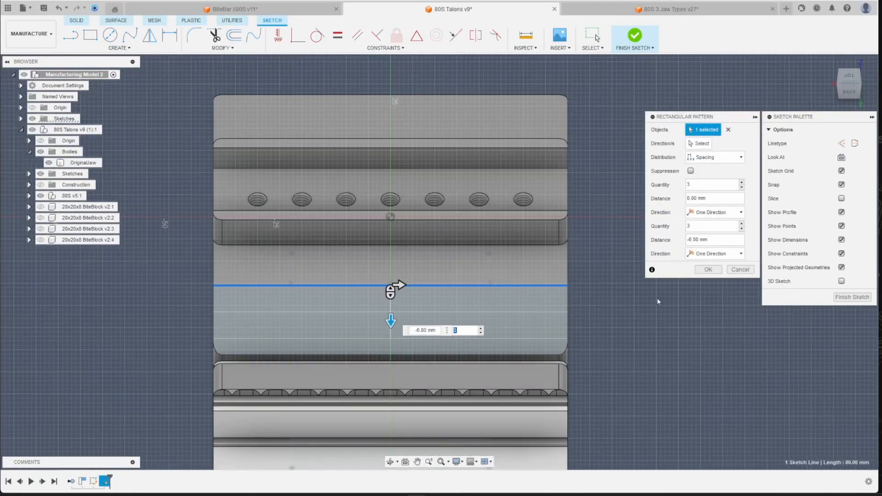
scroll(655, 301, up, 1)
click(706, 270)
mouse_move(859, 98)
mouse_down()
mouse_move(819, 78)
mouse_move(800, 86)
mouse_up()
click(635, 36)
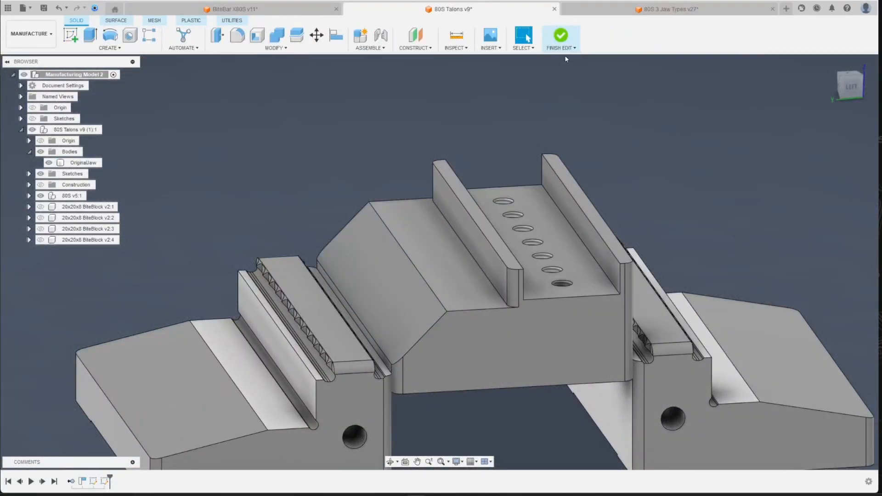
click(561, 36)
- Add the two patterned sketch lines on the sloped face as contours of the T9 2D Chamfer2 (2) operation
scroll(402, 251, up, 3)
right_click(94, 284)
click(676, 159)
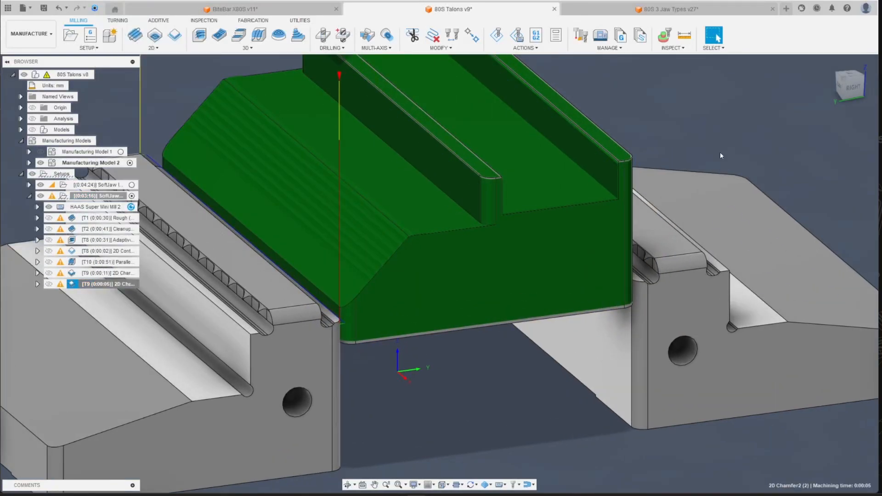
click(782, 130)
scroll(301, 280, up, 1)
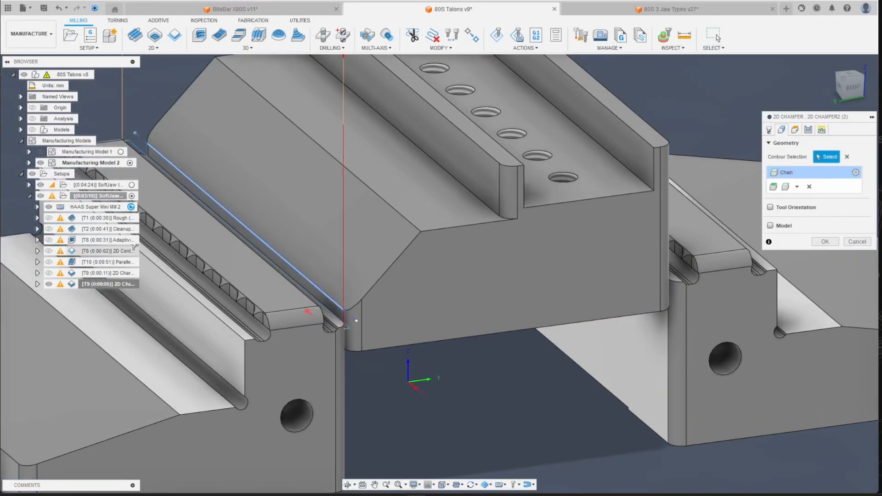
click(30, 163)
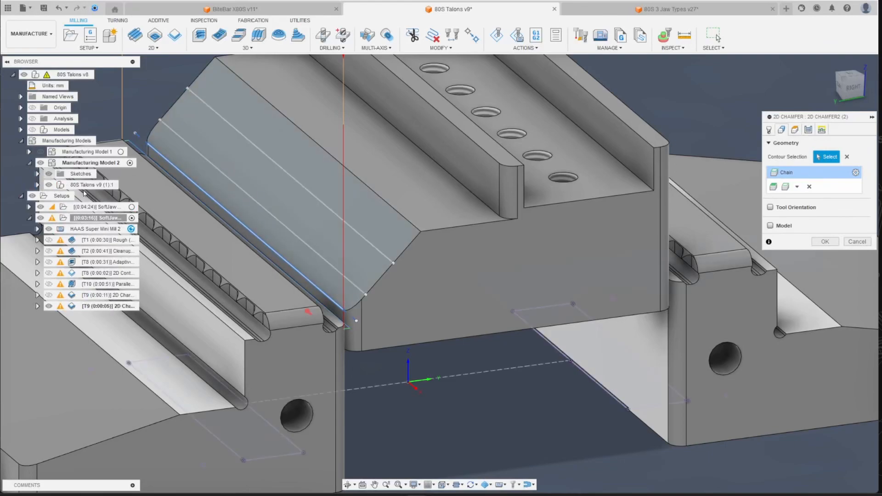
click(359, 285)
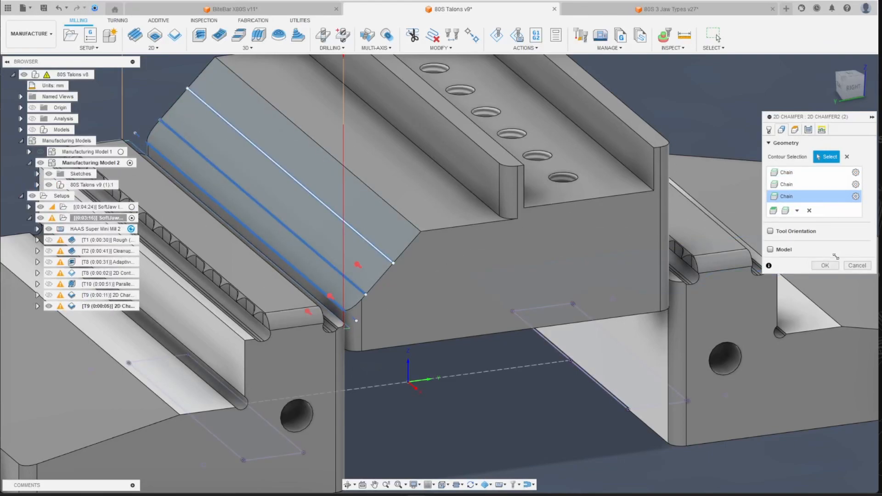
click(826, 253)
- Simulate the T9 2D Chamfer2 (2) toolpath and examine how its three passes clean up the sloped face
shift+middle_drag(439, 269, 324, 264)
click(499, 36)
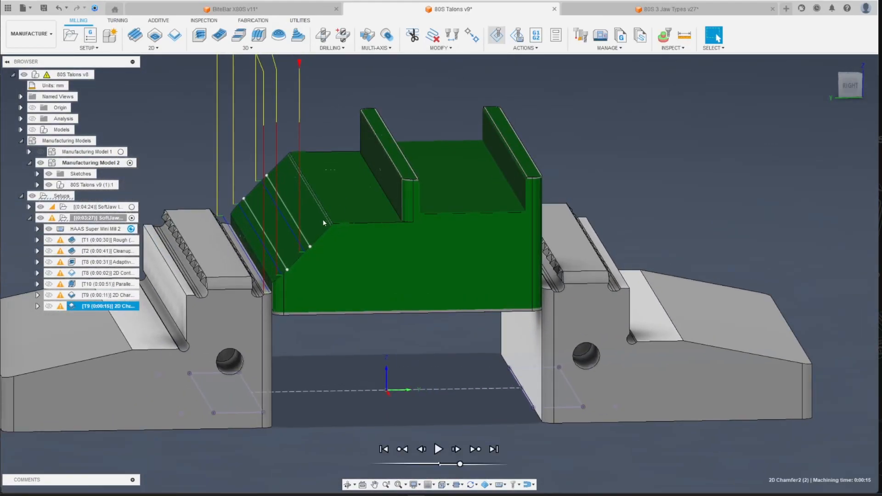
scroll(274, 221, up, 2)
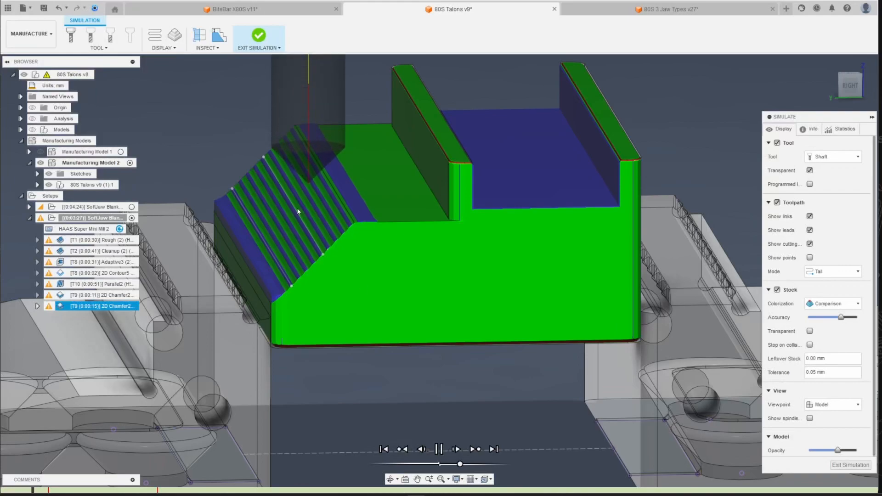
scroll(299, 209, up, 3)
scroll(345, 239, up, 5)
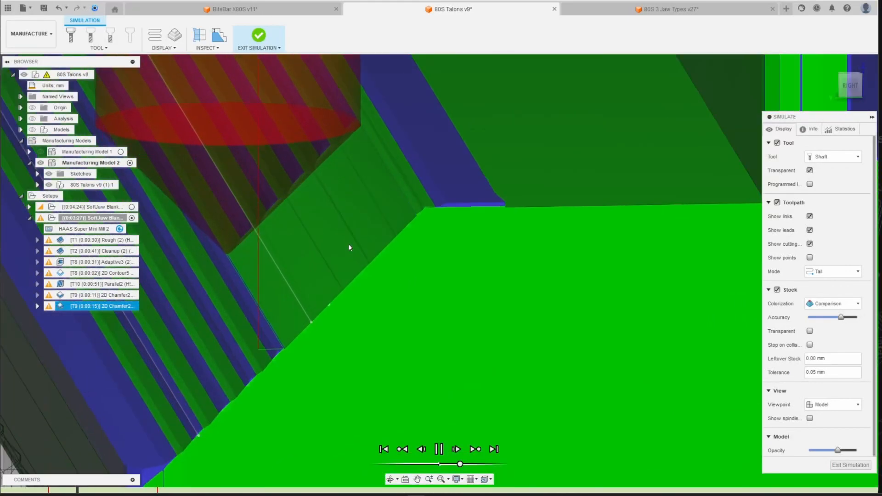
scroll(357, 268, down, 6)
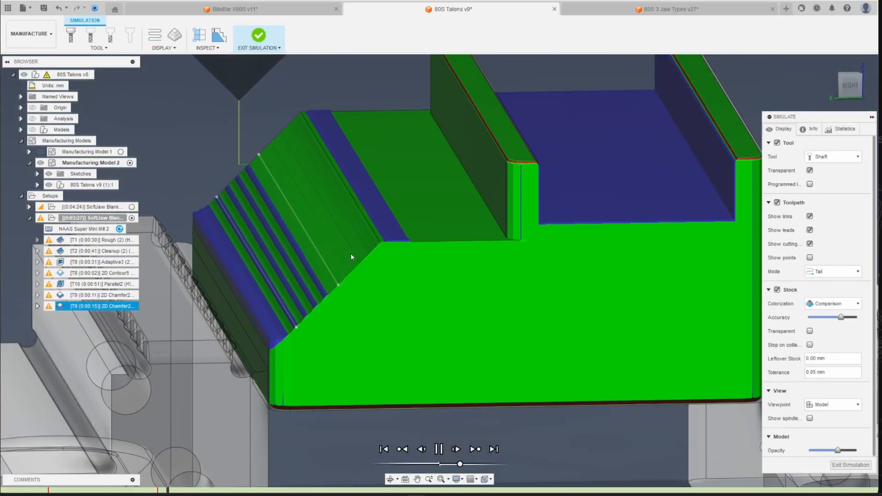
scroll(344, 279, up, 2)
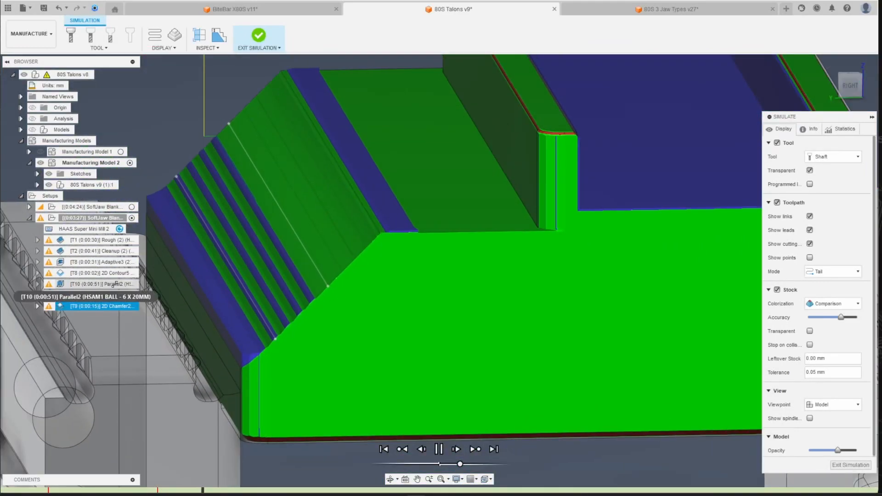
scroll(370, 299, down, 2)
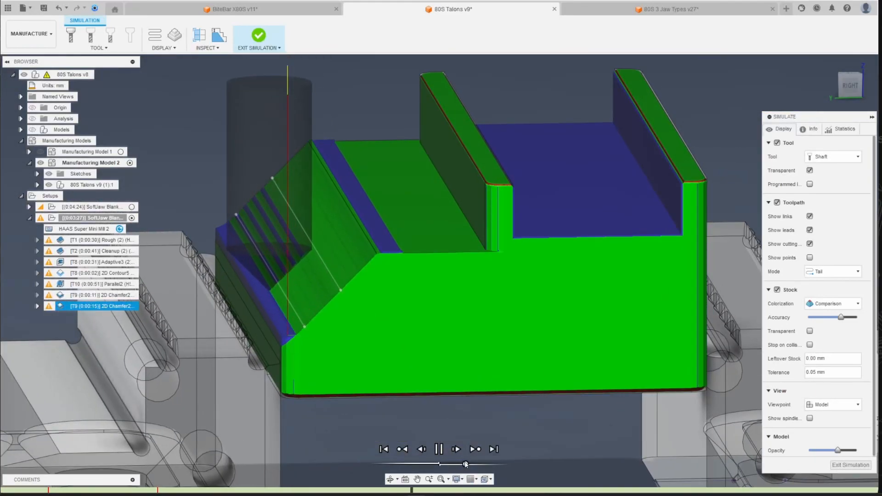
scroll(339, 348, down, 1)
scroll(322, 344, up, 2)
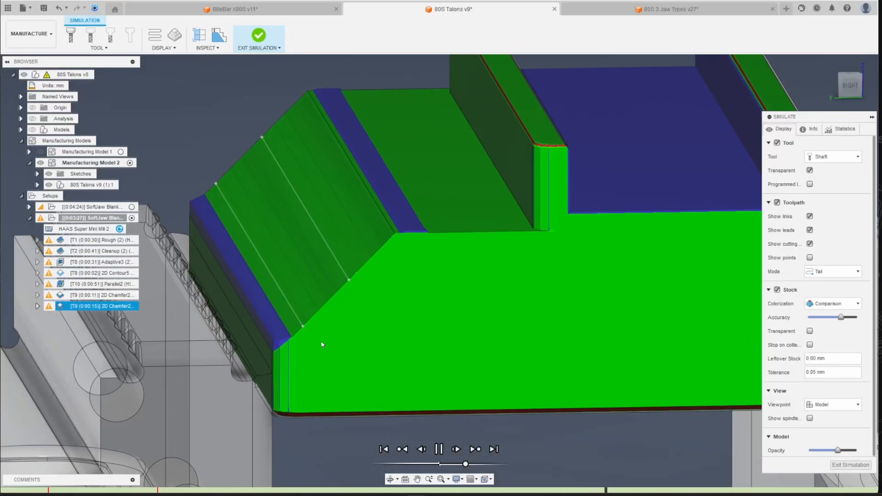
click(853, 465)
- Reopen Manufacturing Model 2 for editing and open the sketch on the sloped face
click(31, 33)
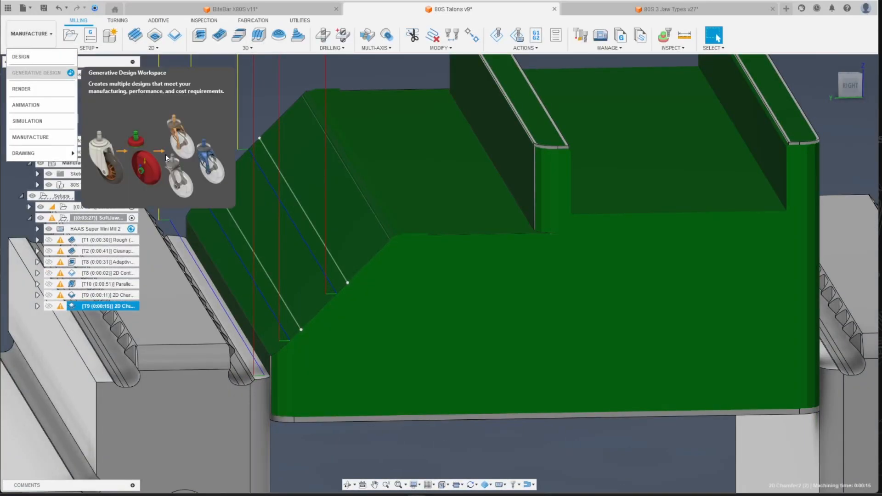
right_click(121, 163)
click(152, 167)
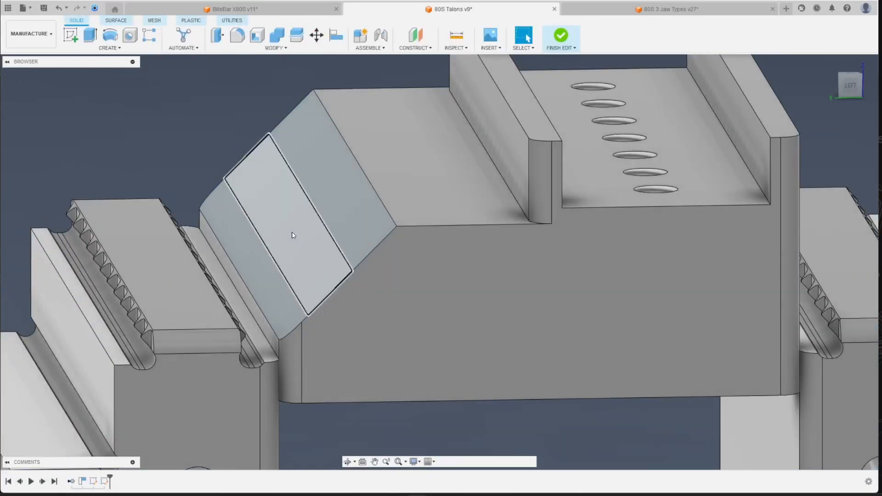
double_click(105, 481)
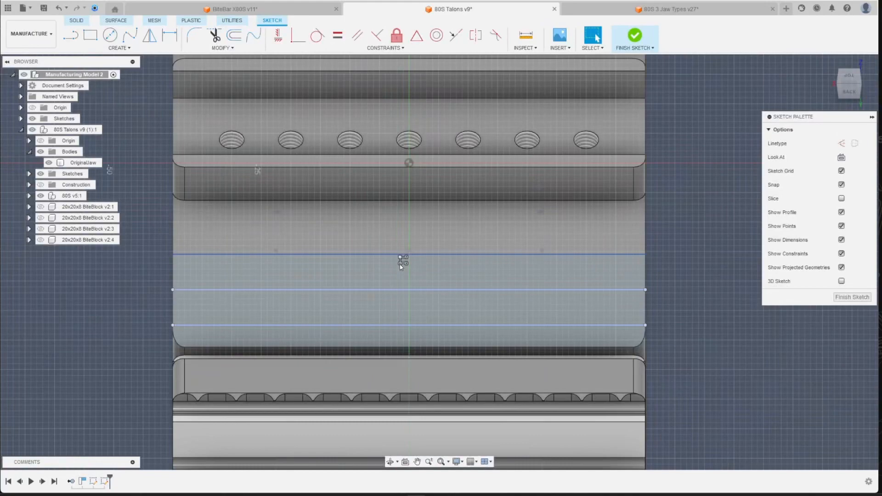
- Set the spacing of the slope's rectangular line pattern to -4 mm
double_click(402, 261)
scroll(421, 281, up, 3)
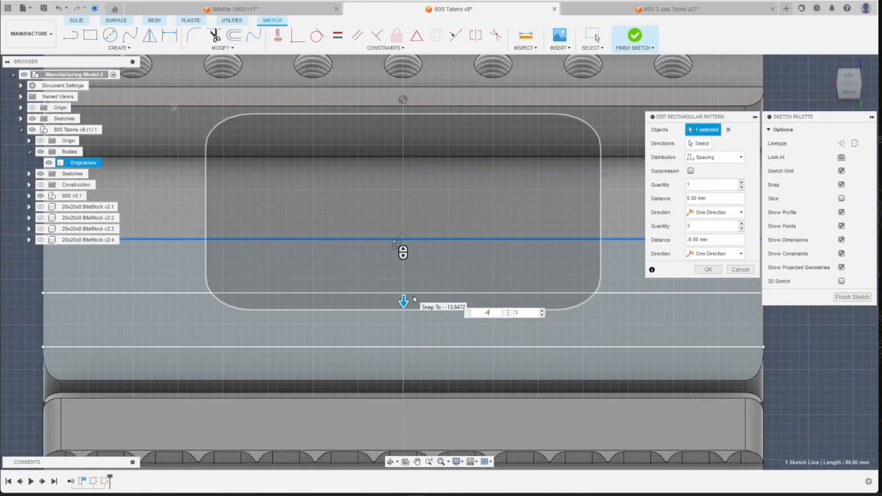
key(Return)
scroll(478, 276, down, 3)
scroll(423, 245, up, 1)
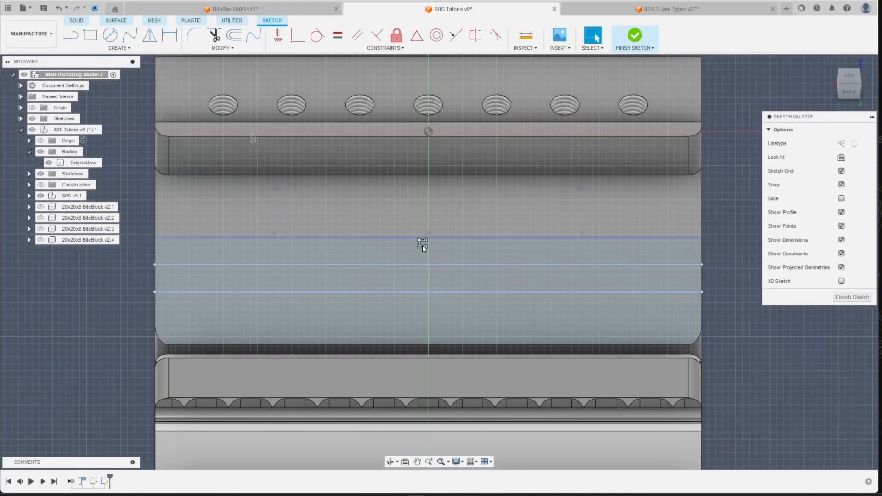
- Set the slope line pattern's spacing to -5 mm, and finish the sketch and the model edit
double_click(422, 244)
text(-5)
key(Return)
click(635, 36)
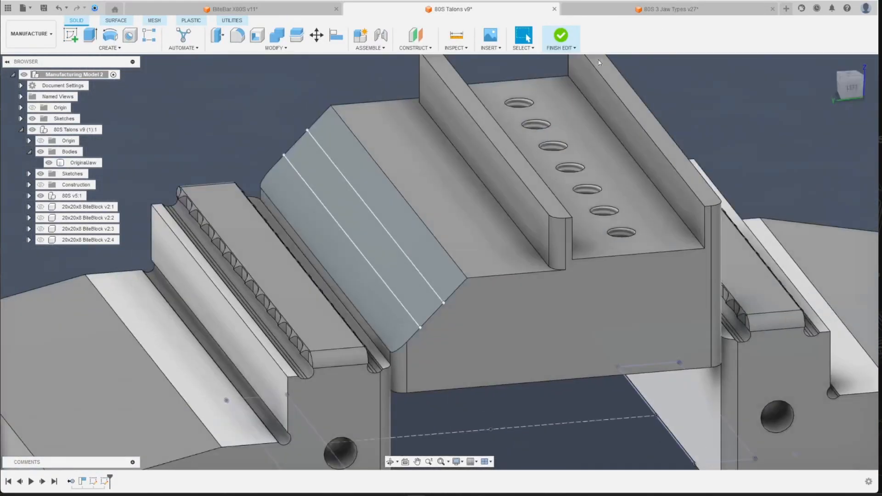
click(563, 36)
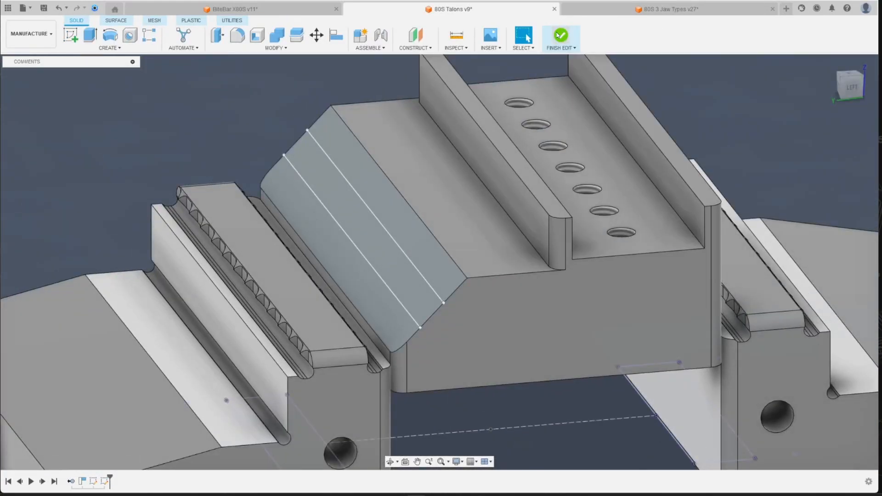
- Regenerate the T9 2D Chamfer2 (2) toolpath along the respaced sketch lines on the slope
click(114, 305)
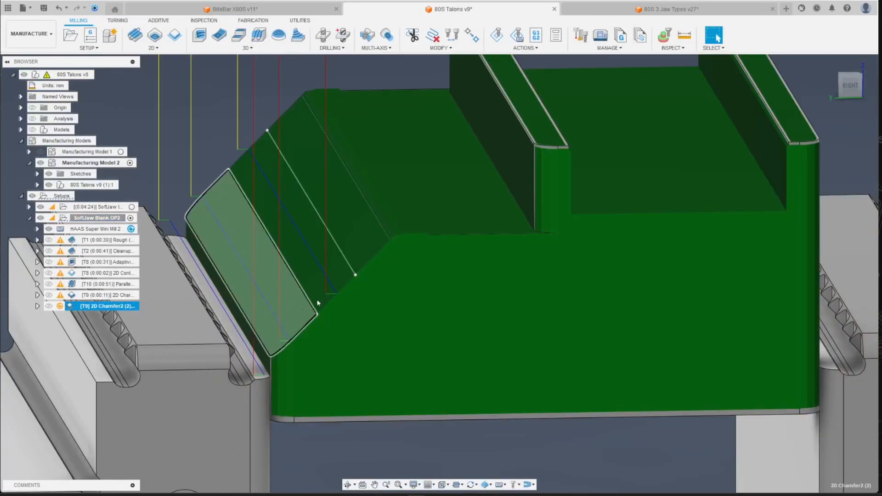
scroll(381, 357, down, 1)
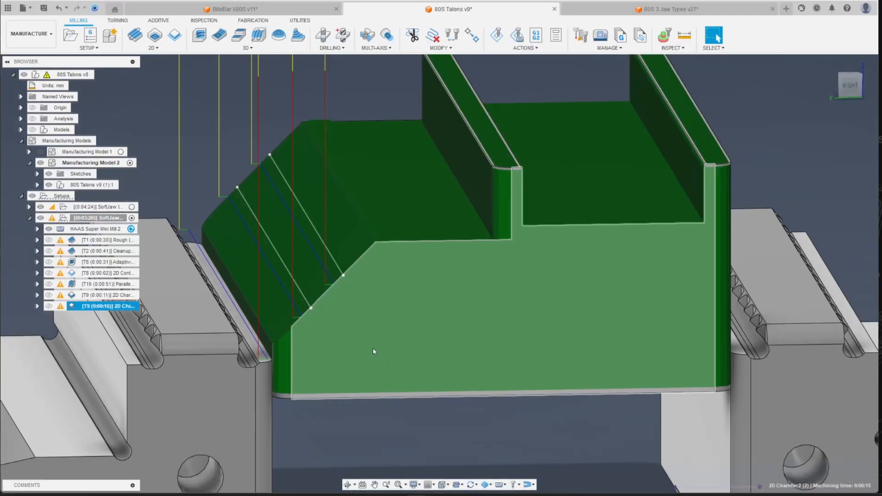
scroll(365, 338, up, 1)
- Simulate the whole SoftJaw Blank OP2 setup and watch the Rough, Cleanup and Adaptive3 operations remove the stock
click(114, 218)
click(497, 35)
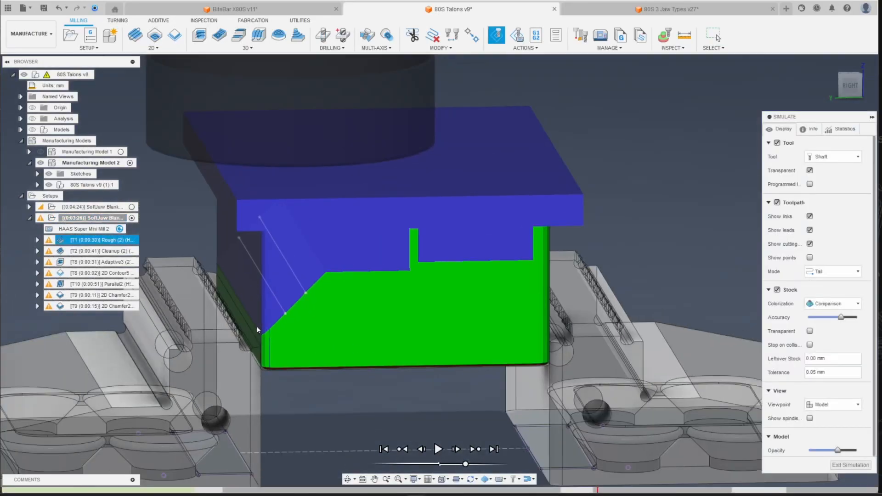
click(439, 450)
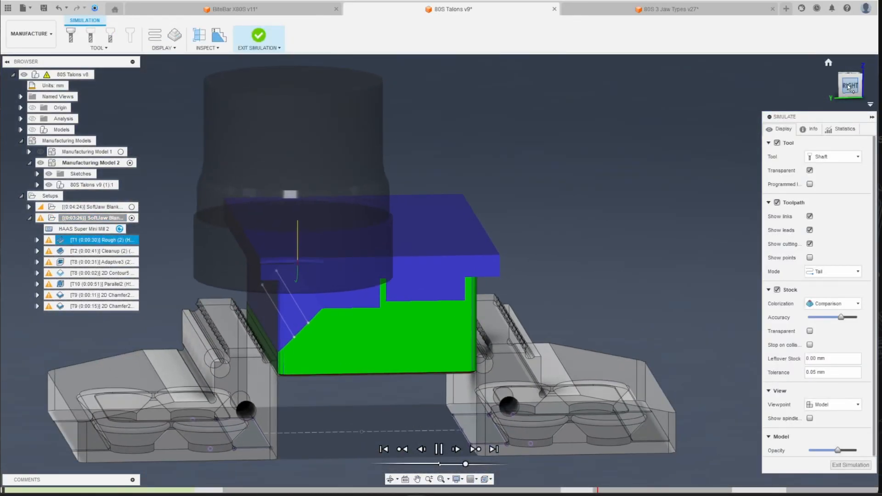
click(848, 87)
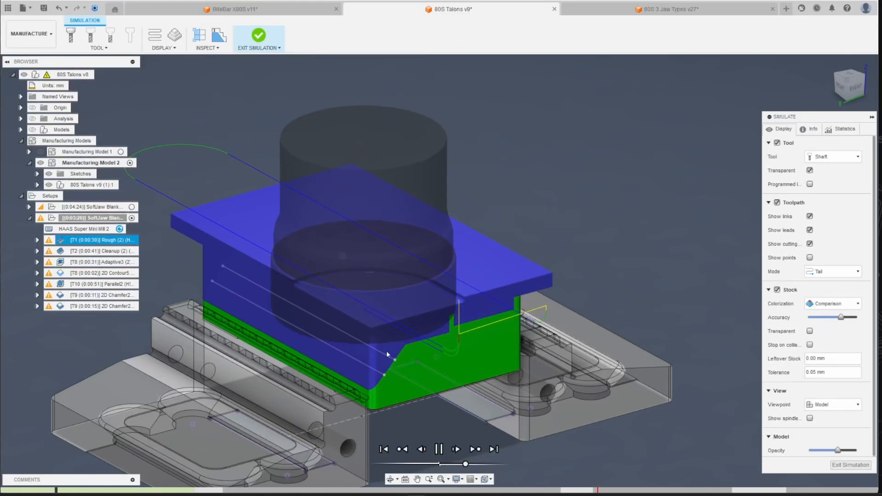
scroll(446, 304, down, 2)
scroll(383, 309, up, 1)
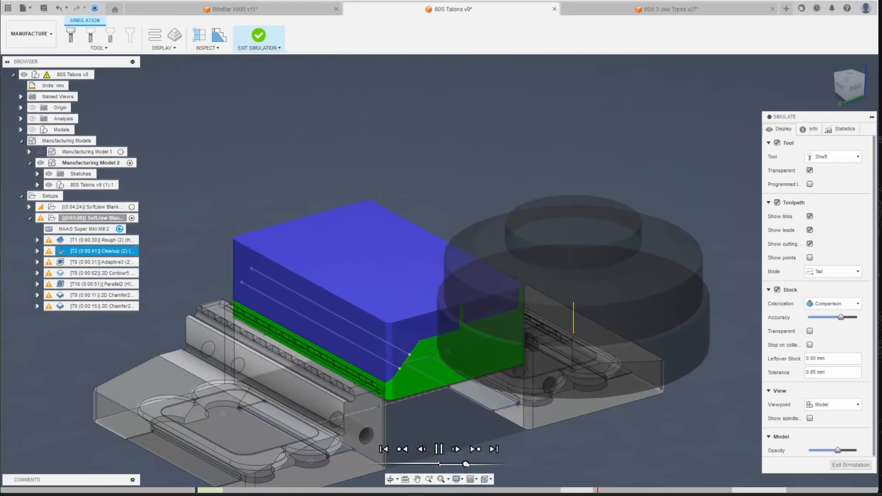
scroll(423, 324, down, 1)
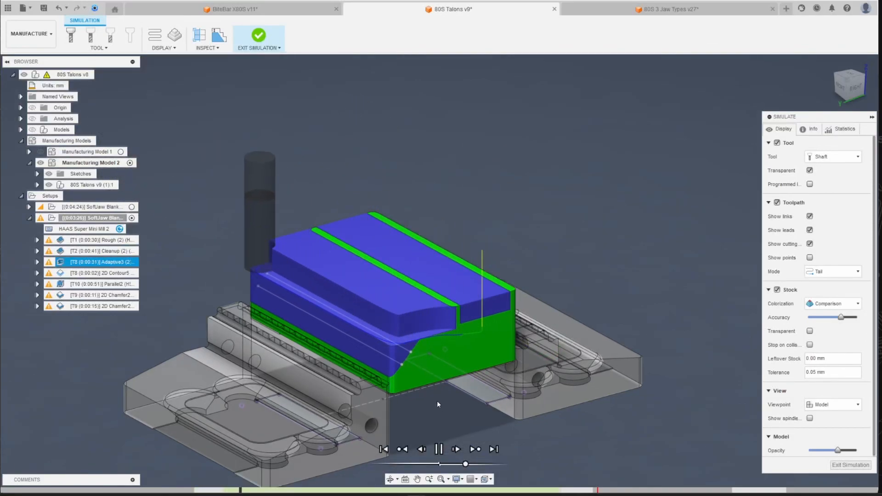
drag(465, 463, 468, 465)
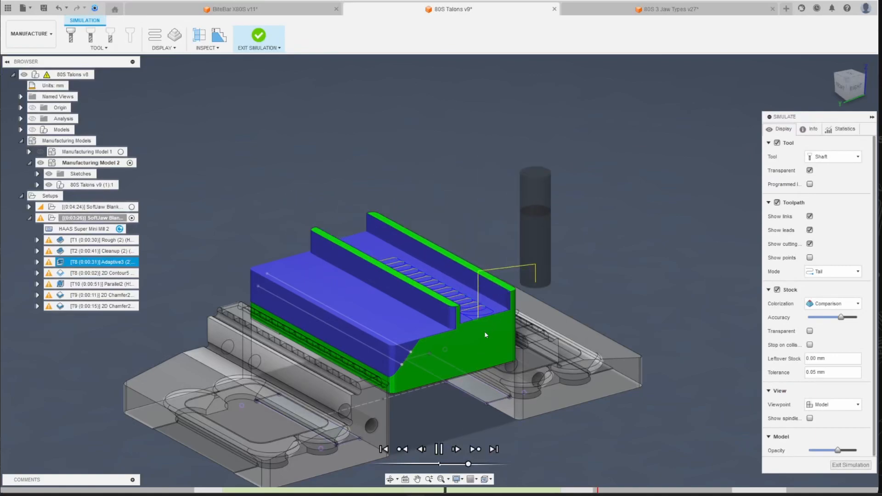
- Watch the simulated T10 Parallel2 and T9 chamfer passes machine the slope and the wall edges
scroll(414, 357, up, 3)
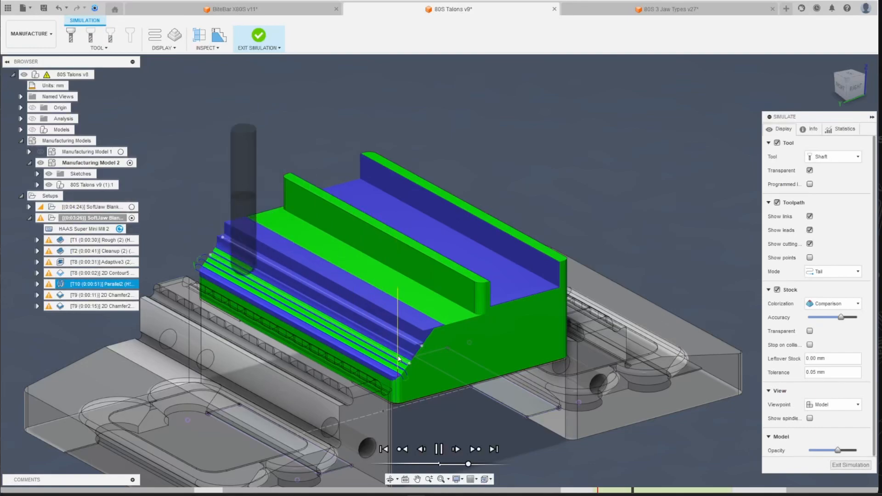
scroll(399, 358, up, 2)
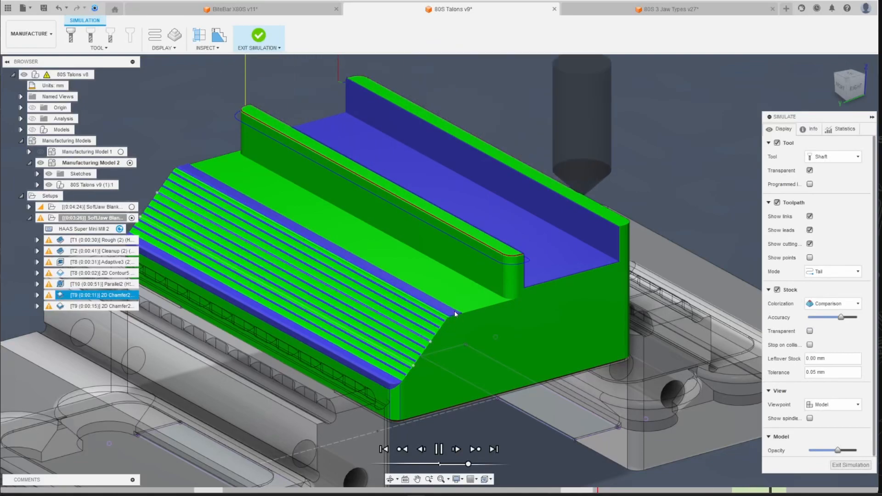
scroll(454, 310, down, 2)
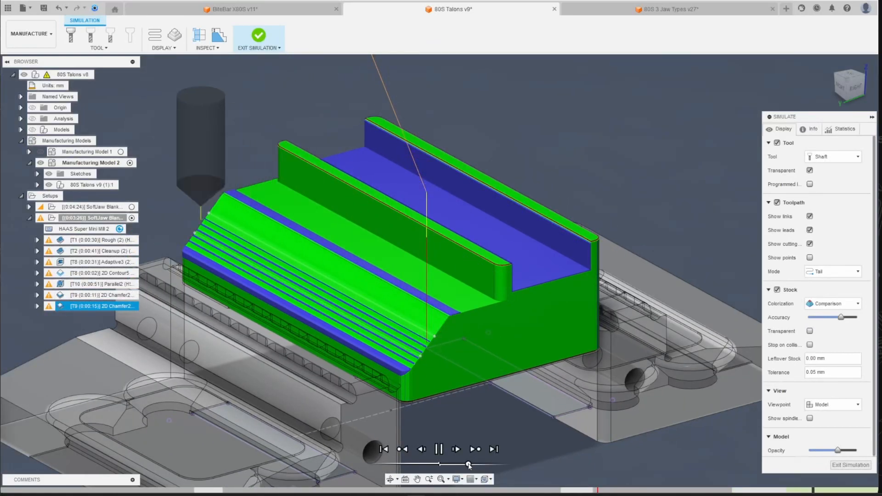
scroll(427, 305, up, 5)
scroll(427, 306, down, 10)
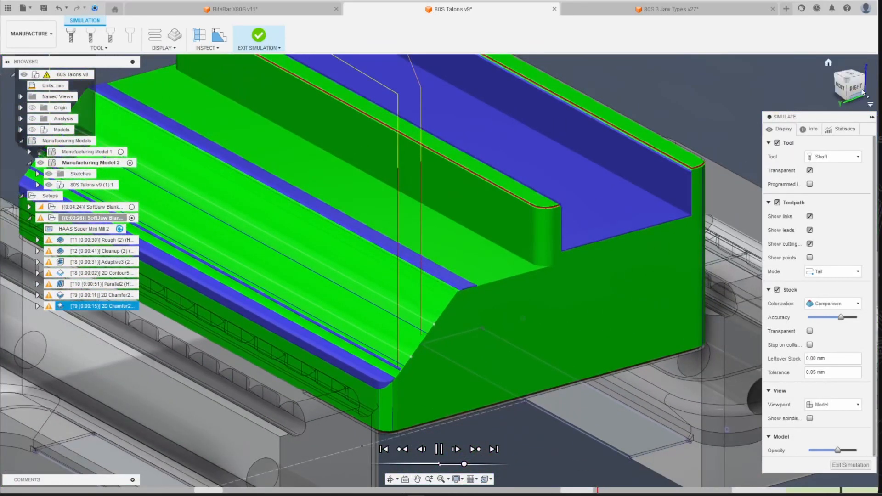
- Inspect the machined slope's profile and surface in the simulation, close up from the side and at an angle
click(862, 91)
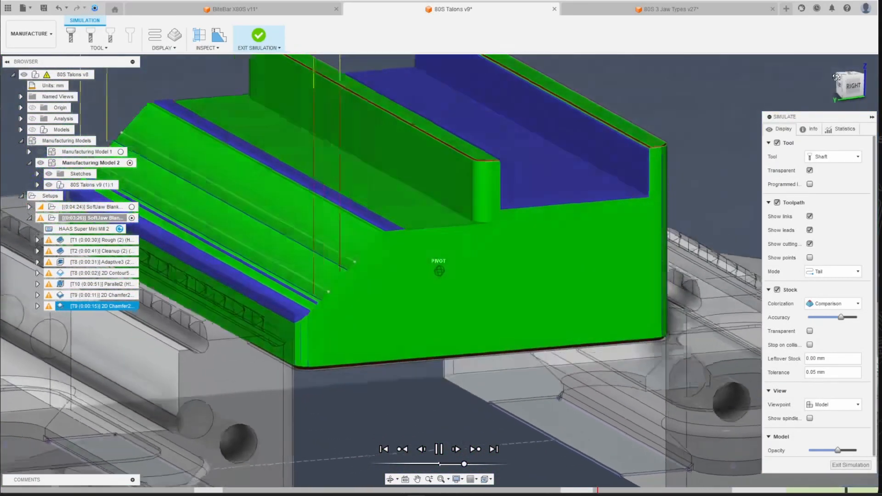
scroll(231, 211, up, 5)
scroll(228, 212, up, 3)
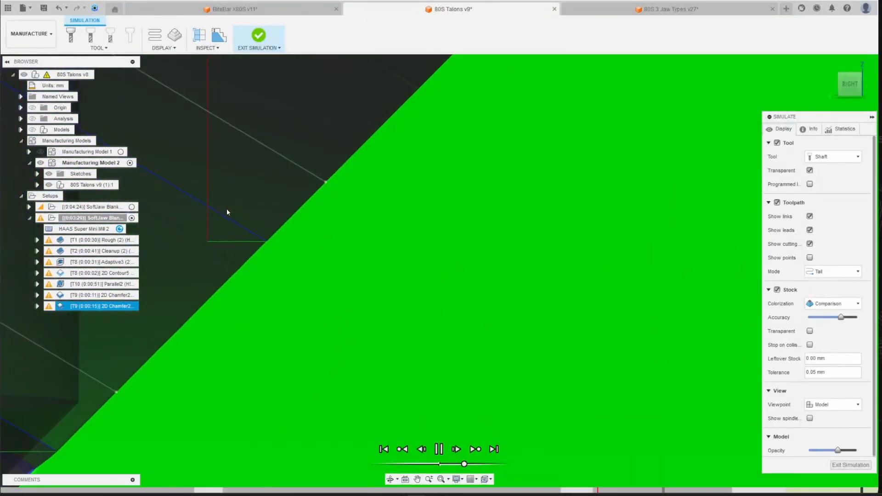
scroll(512, 247, down, 8)
scroll(528, 240, up, 2)
scroll(415, 295, up, 3)
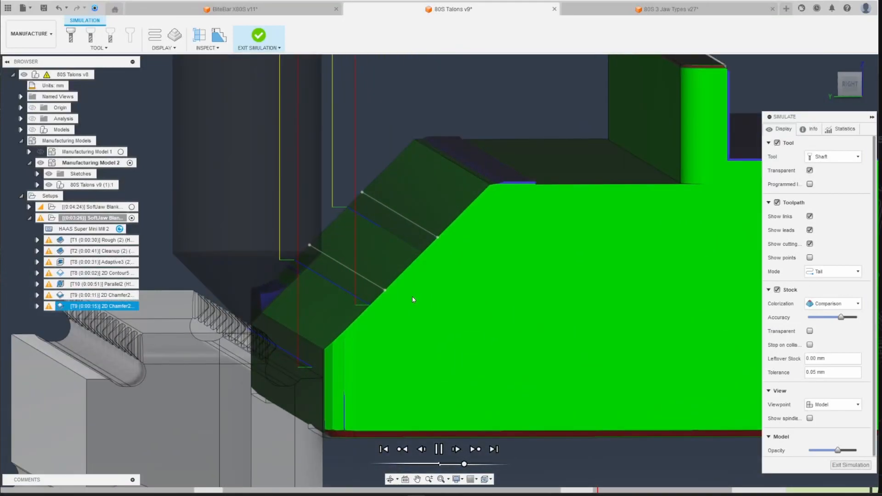
scroll(349, 300, down, 2)
click(856, 97)
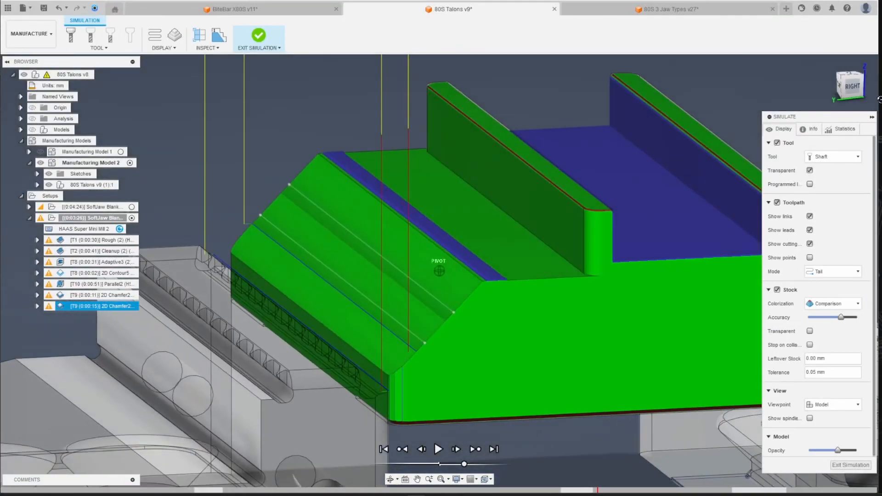
scroll(442, 314, down, 3)
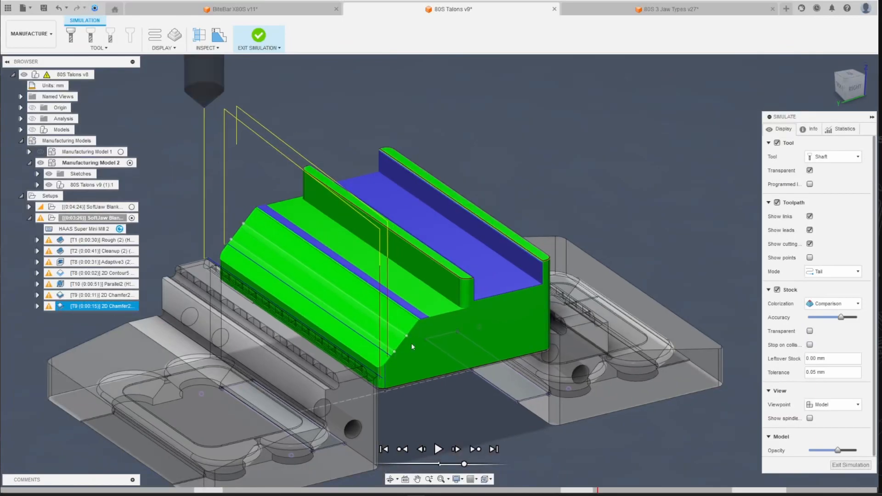
- Check the machined slope and walls once more from another angle and exit the simulation
mouse_move(841, 90)
mouse_down()
mouse_move(809, 110)
mouse_move(768, 97)
mouse_move(809, 69)
mouse_move(823, 42)
mouse_up()
mouse_move(350, 248)
shift+middle_down()
mouse_move(349, 303)
mouse_move(370, 364)
shift+middle_up()
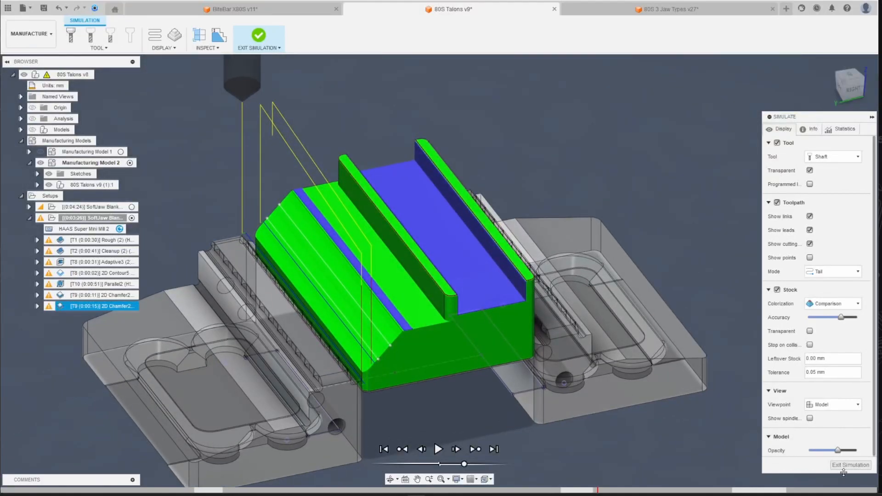
click(844, 467)
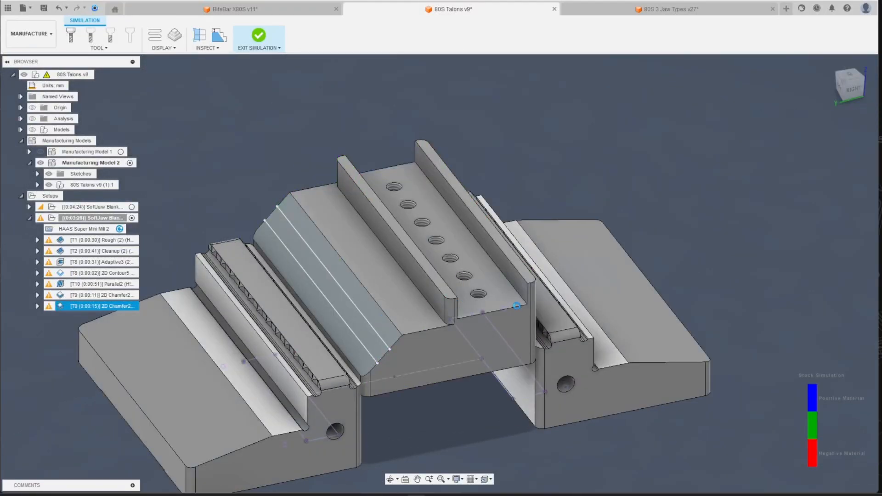
- Delete the T8 2D Contour5 (2) operation from the OP2 setup and hide the sketches of Manufacturing Model 2
click(110, 273)
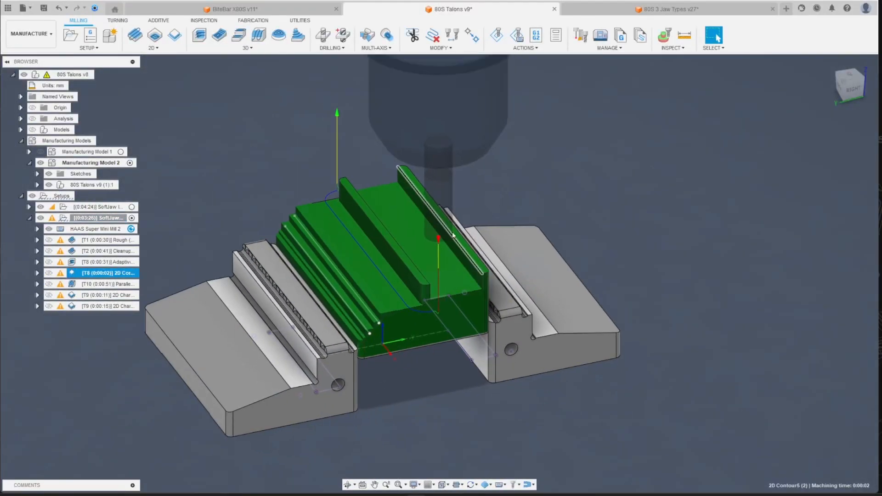
key(Delete)
shift+middle_drag(158, 282, 368, 275)
scroll(373, 274, down, 3)
scroll(512, 264, up, 3)
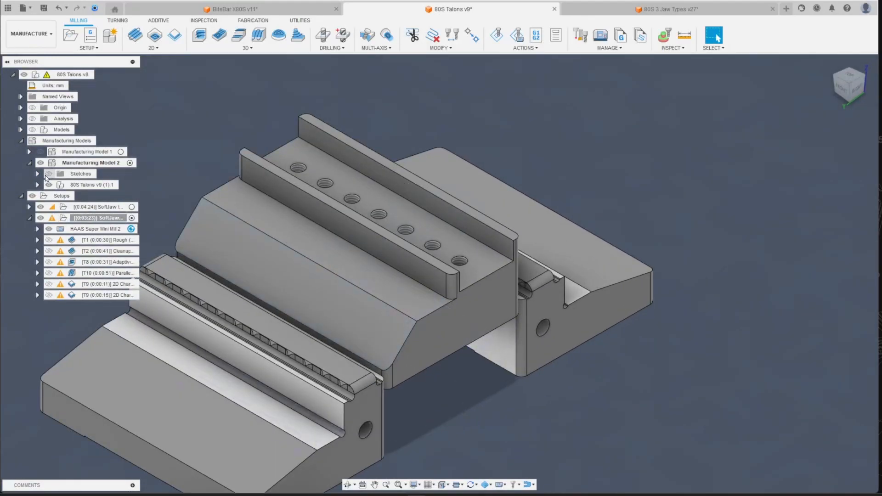
- Examine the slope, the upright walls and the flat floors of the soft jaw blank from several angles
scroll(382, 324, down, 3)
scroll(448, 269, up, 3)
scroll(385, 297, down, 2)
scroll(276, 291, up, 2)
middle_drag(257, 294, 318, 283)
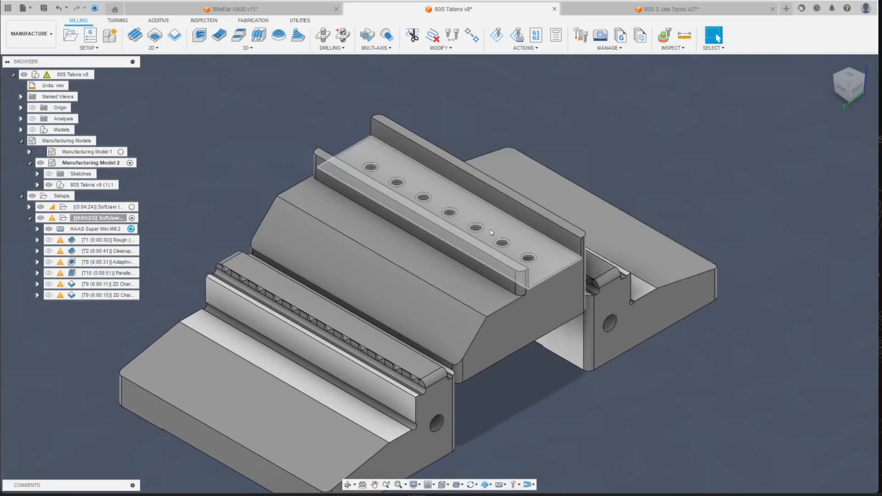
mouse_move(439, 273)
shift+middle_down()
mouse_move(464, 271)
mouse_move(395, 271)
mouse_move(705, 133)
shift+middle_up()
scroll(532, 252, up, 3)
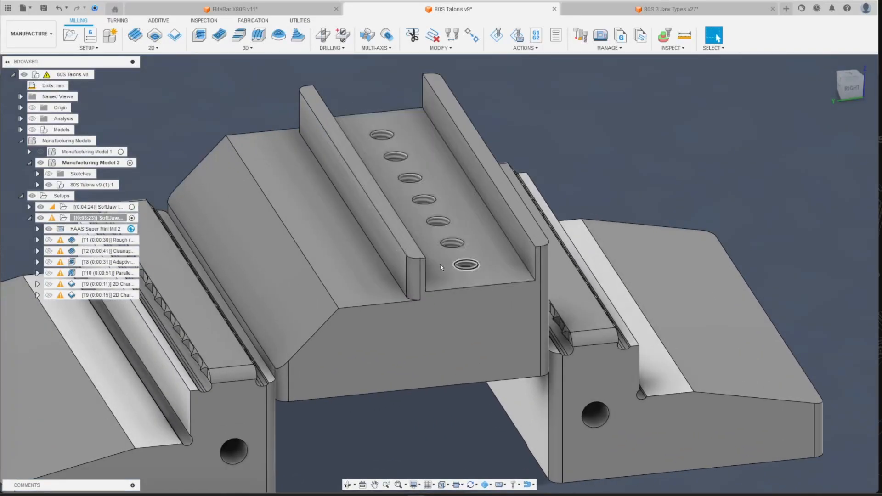
scroll(490, 258, down, 3)
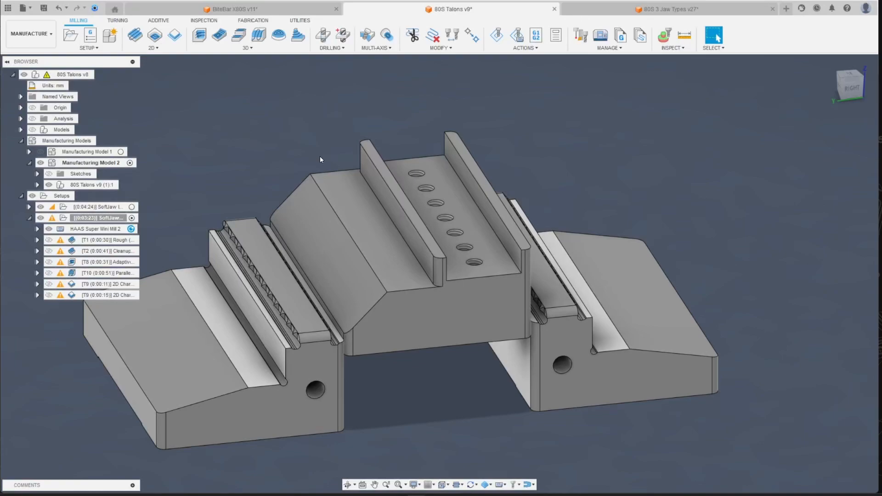
click(456, 279)
click(793, 435)
scroll(640, 274, up, 4)
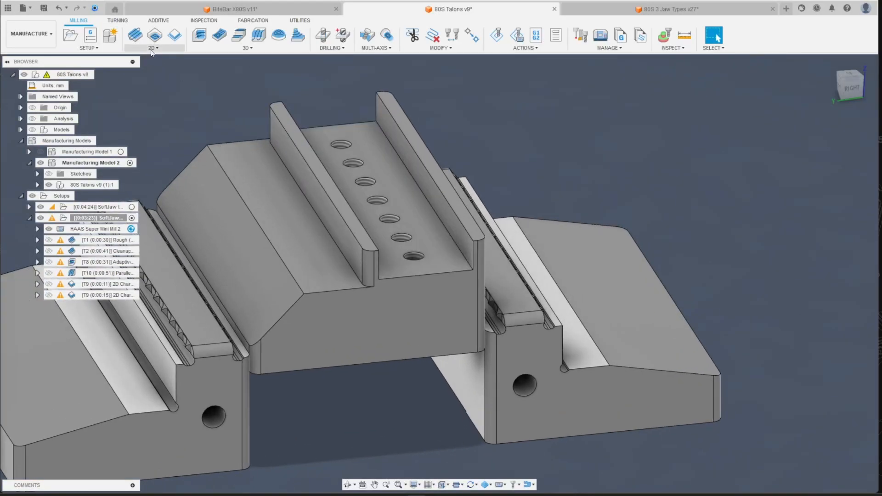
- Start a 2D Pocket operation with tool 8, the 10 mm flat end mill (HSAM2 - 10 X 25MM)
click(152, 48)
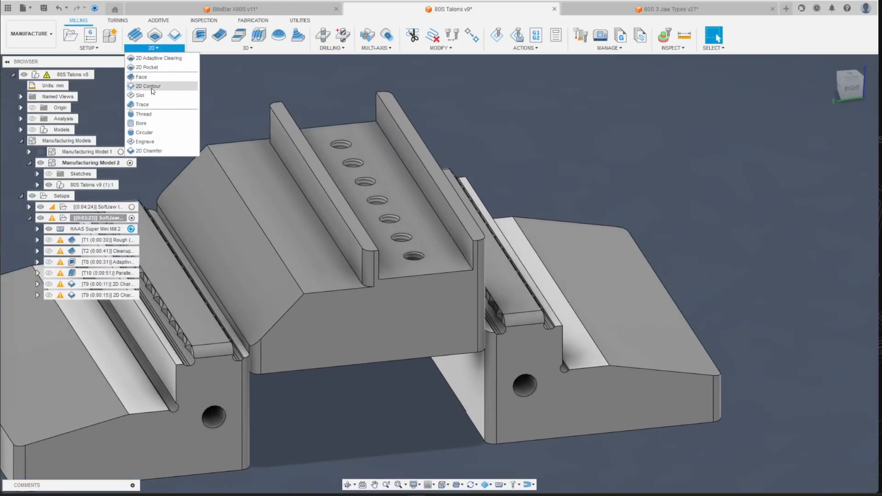
click(147, 67)
click(829, 157)
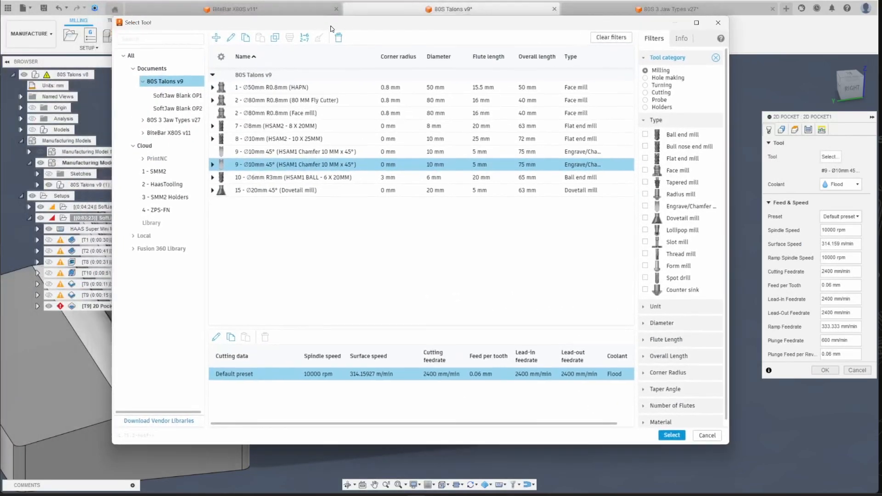
click(314, 145)
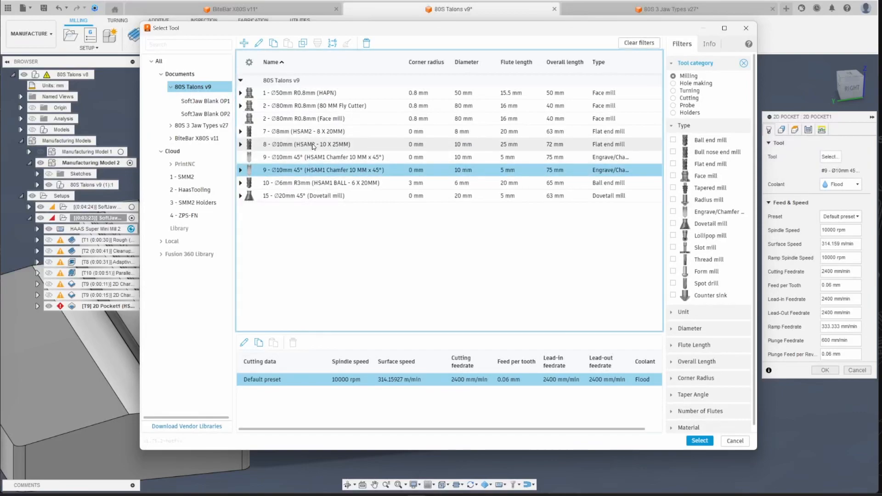
click(700, 442)
- Add the two flat floors on either side of the middle wall as pocket selections and generate the toolpath
click(824, 371)
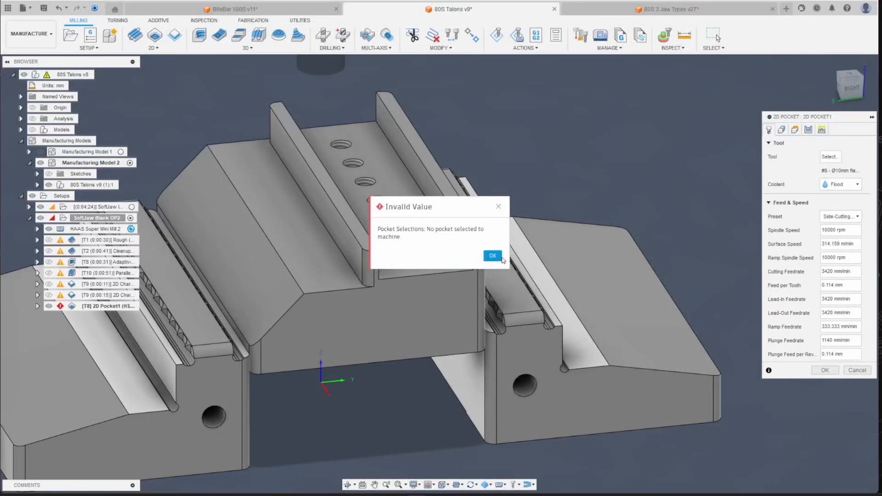
click(500, 258)
click(342, 271)
click(428, 264)
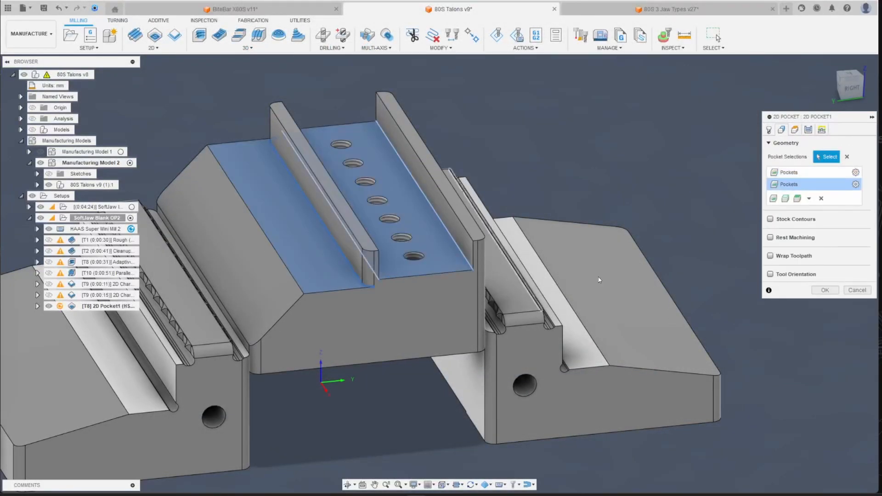
click(826, 290)
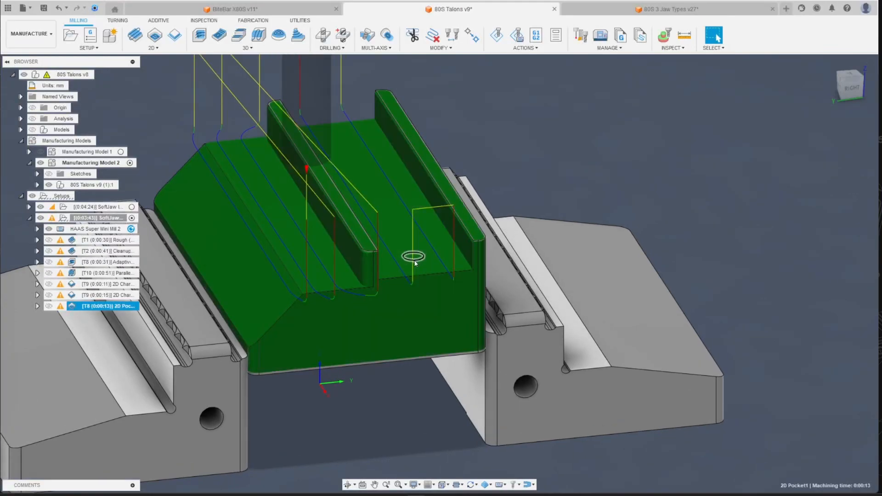
- Set the maximum stepover of the 2D Pocket to 8 mm and regenerate its toolpath
scroll(415, 263, down, 1)
scroll(444, 243, up, 2)
right_click(87, 306)
click(108, 1)
click(820, 129)
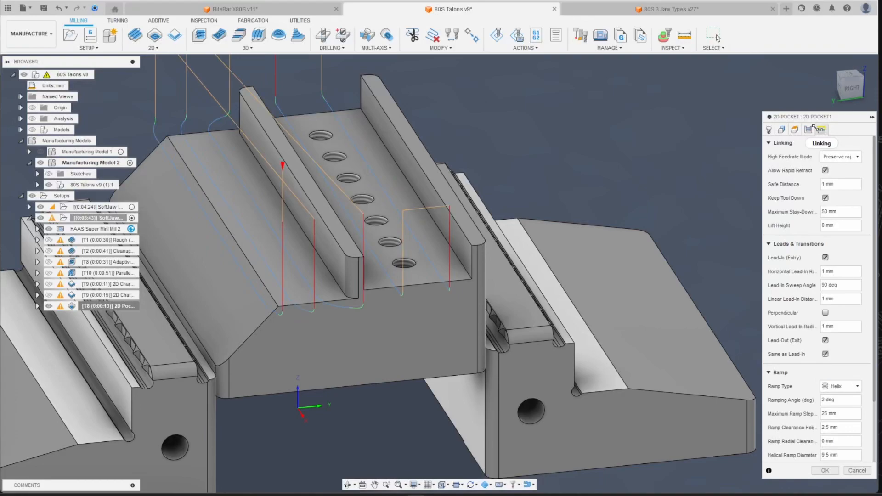
click(809, 130)
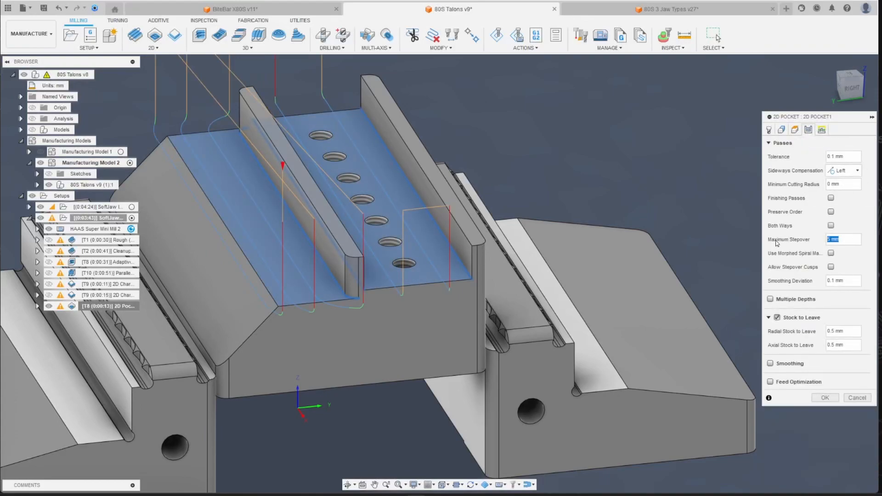
key(Return)
scroll(307, 308, down, 2)
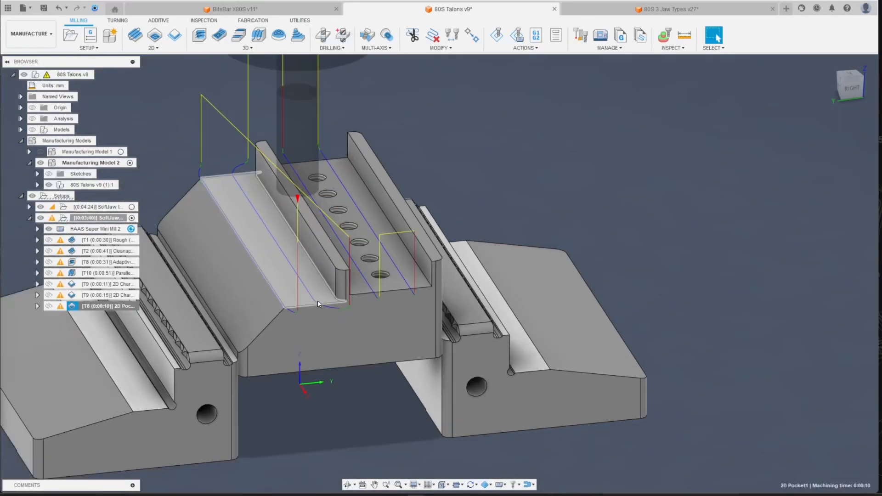
- Set the pocket's radial stock to leave to 0.5 mm and its axial stock to leave to 0, and regenerate it
scroll(314, 300, up, 1)
scroll(306, 326, up, 2)
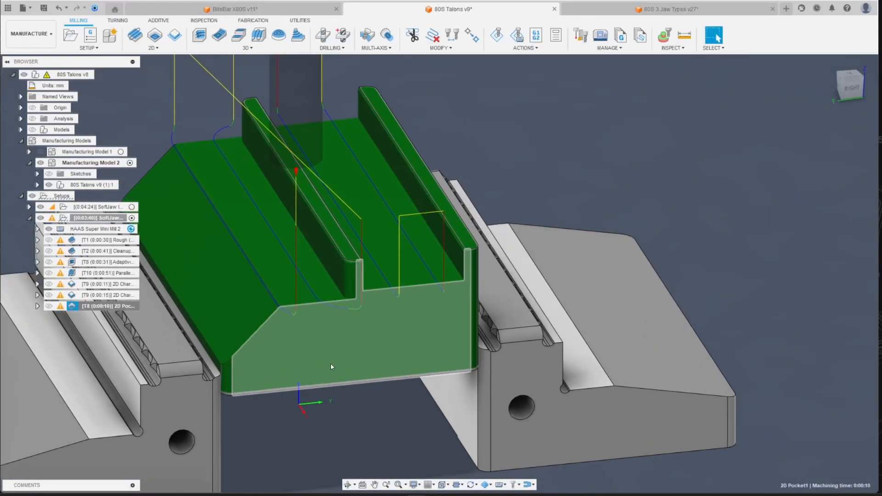
right_click(132, 306)
click(148, 3)
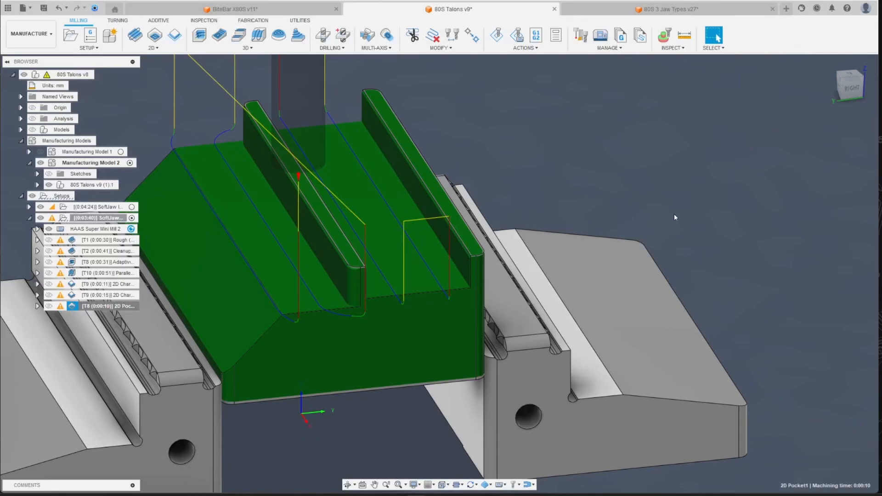
click(809, 130)
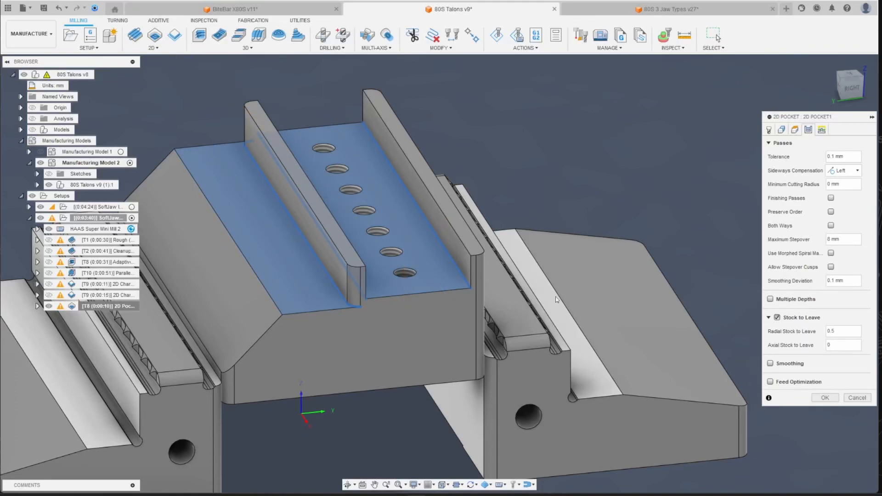
scroll(439, 254, down, 2)
key(Return)
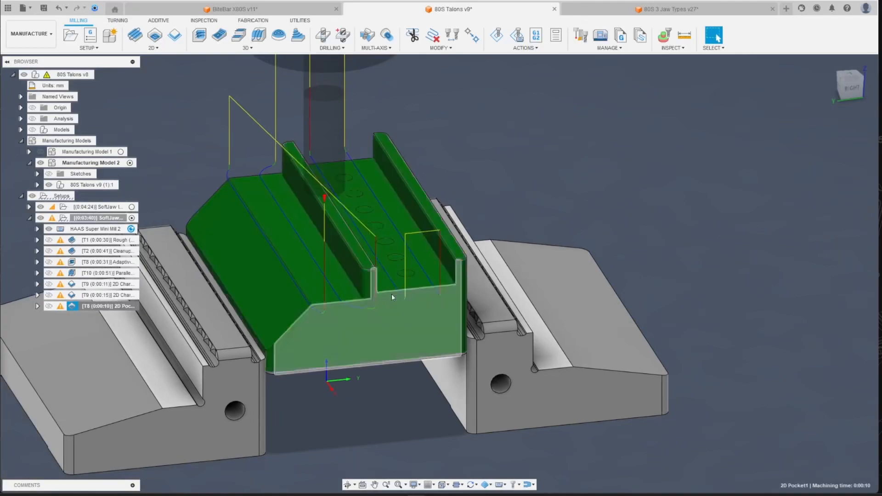
- Simulate the 2D Pocket, inspect the finished floors and the stock left on the walls, and exit the simulation
scroll(385, 300, up, 2)
click(503, 37)
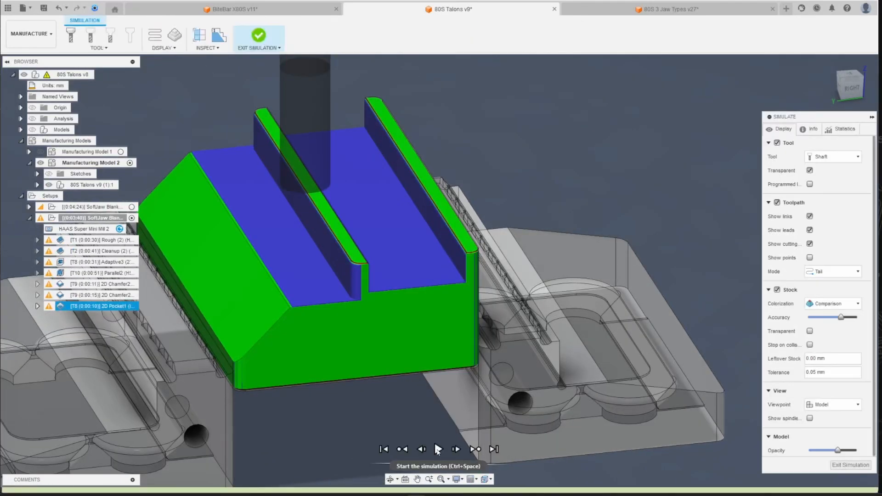
click(438, 449)
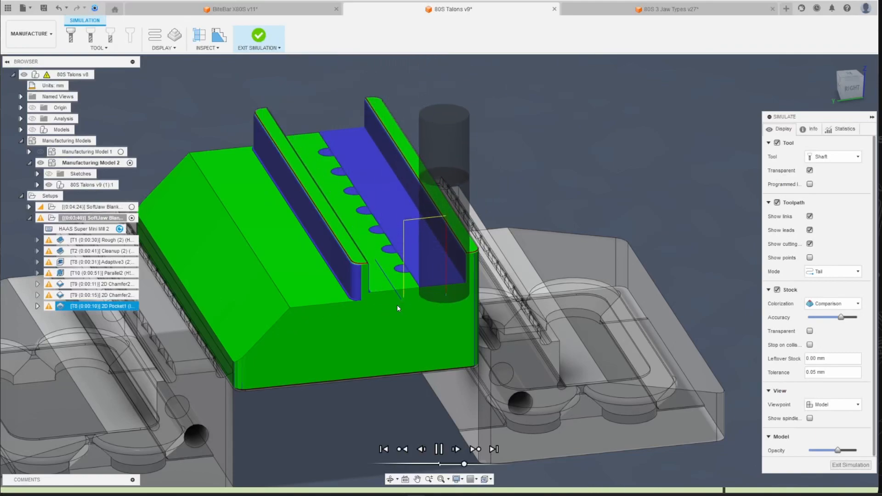
mouse_move(401, 288)
shift+middle_down()
mouse_move(354, 250)
mouse_move(745, 151)
shift+middle_up()
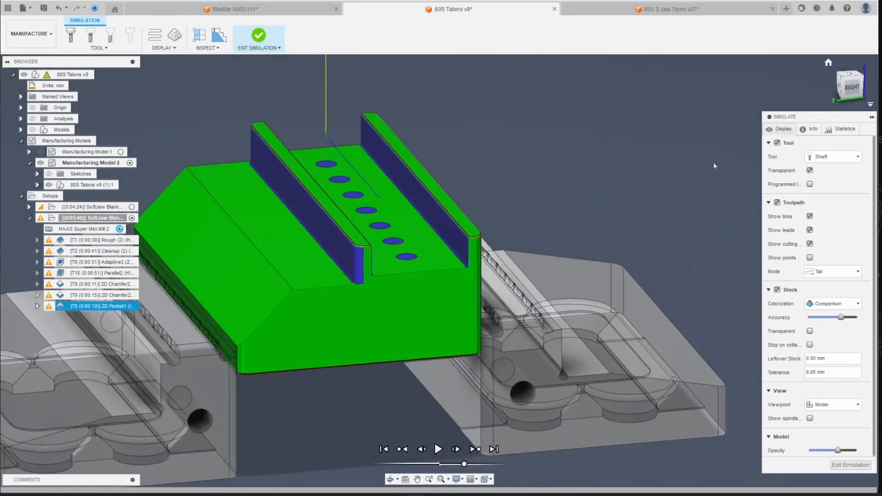
scroll(458, 269, up, 3)
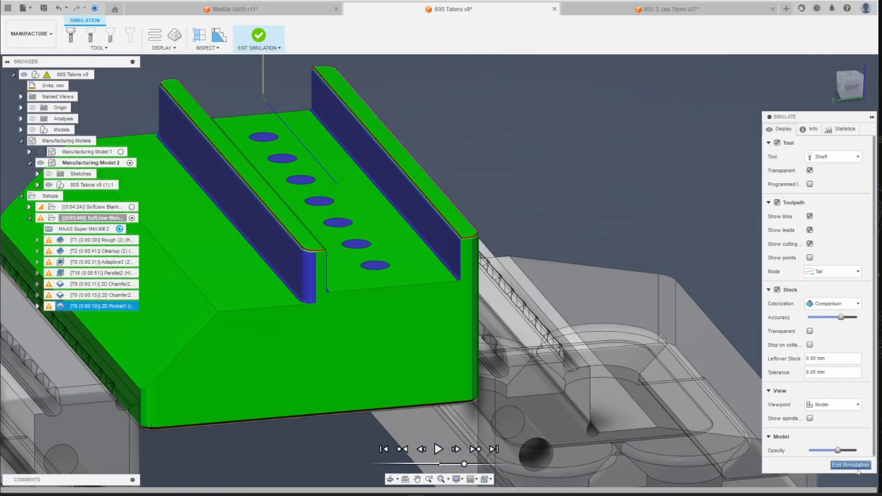
click(851, 465)
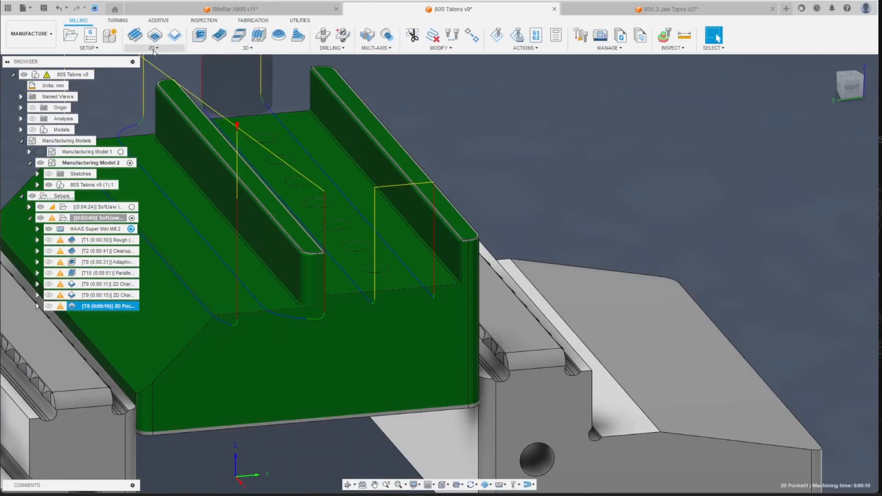
- Create a 2D Contour with the 10 mm flat end mill along the slope-side base edge of the middle wall
click(154, 48)
click(174, 90)
click(299, 303)
click(299, 301)
click(769, 131)
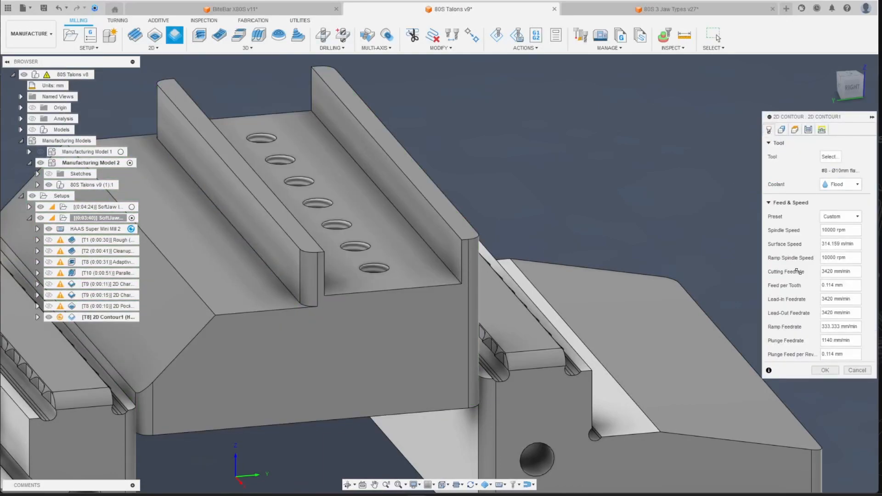
click(829, 372)
scroll(307, 280, down, 2)
scroll(212, 279, up, 1)
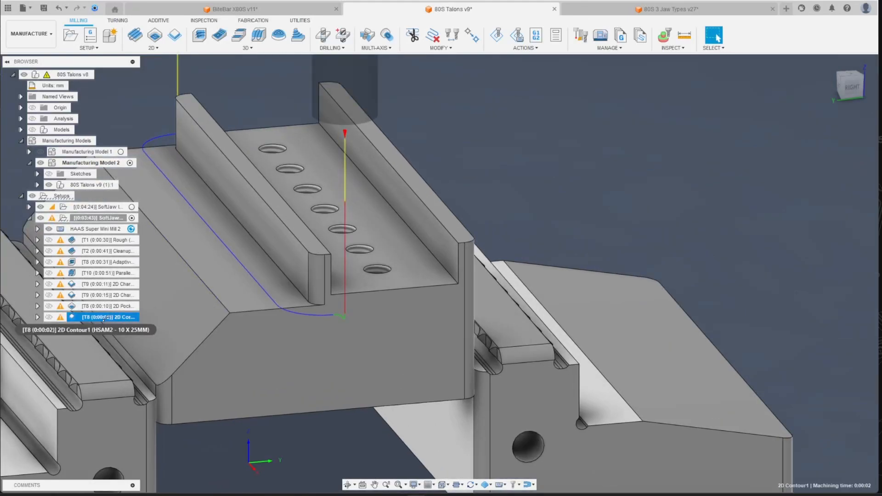
- Compare the new contour with the 2D Pocket toolpath and duplicate the contour operation
click(103, 318)
click(107, 307)
click(105, 317)
scroll(370, 274, down, 1)
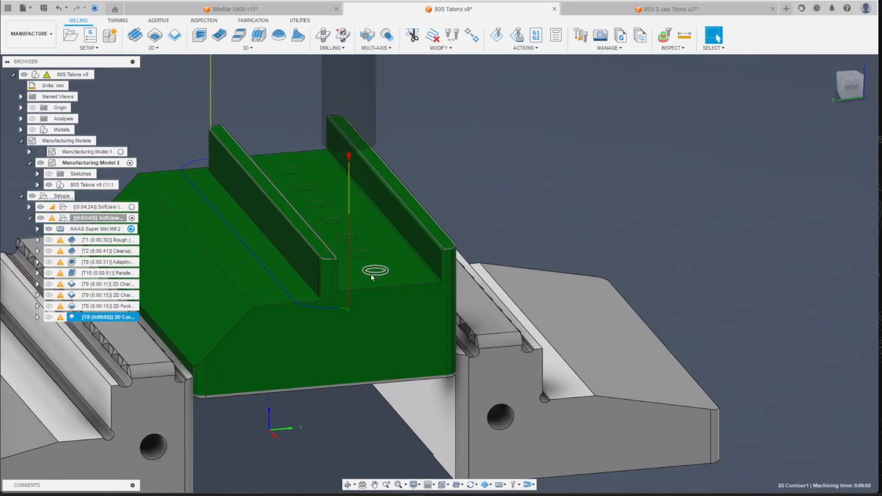
scroll(371, 275, up, 1)
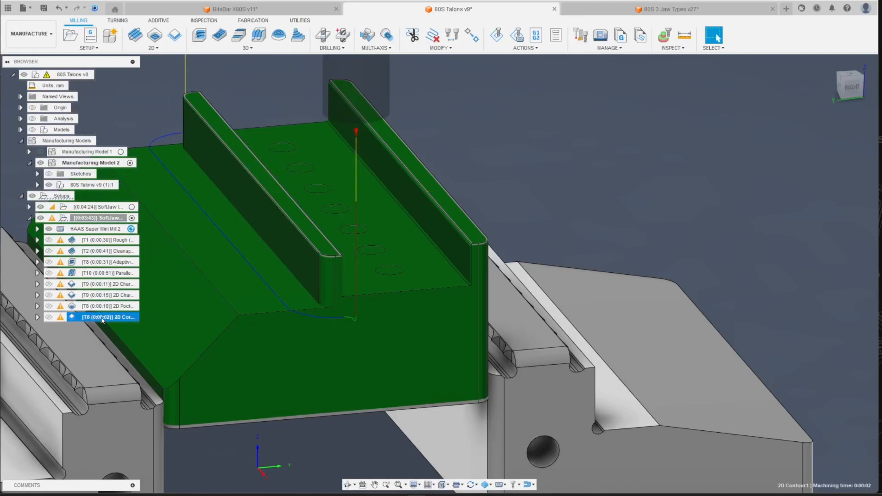
key(ctrl+d)
- Replace the duplicated contour's chain with the base edges of both walls facing the floor with the holes
right_click(105, 328)
click(158, 4)
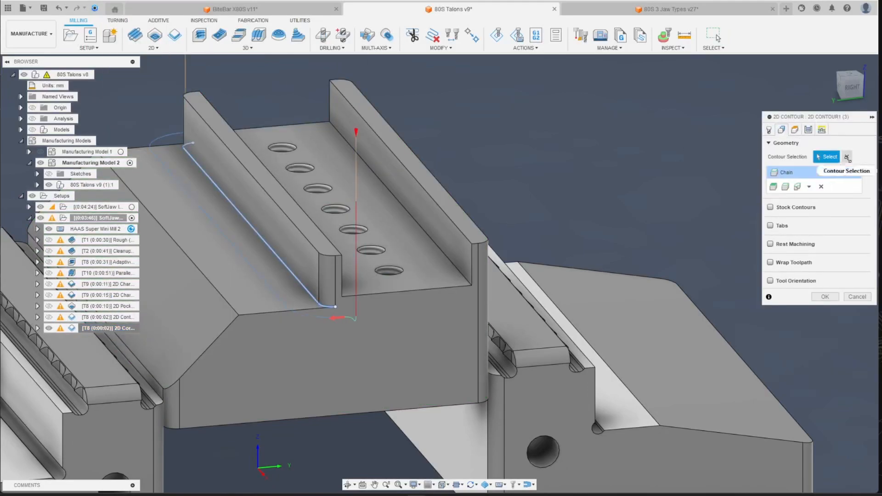
click(456, 270)
drag(832, 87, 738, 160)
click(241, 255)
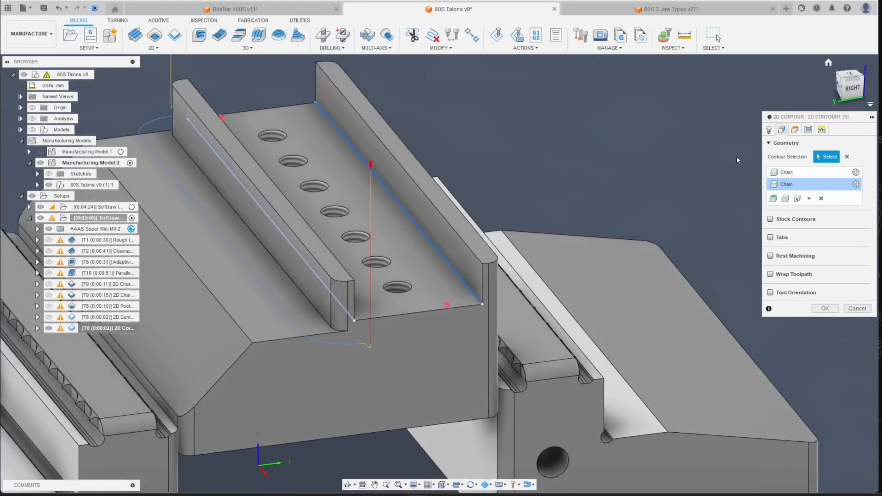
- Set the duplicated contour's compensation type to Wear and regenerate its toolpath
click(821, 130)
click(810, 131)
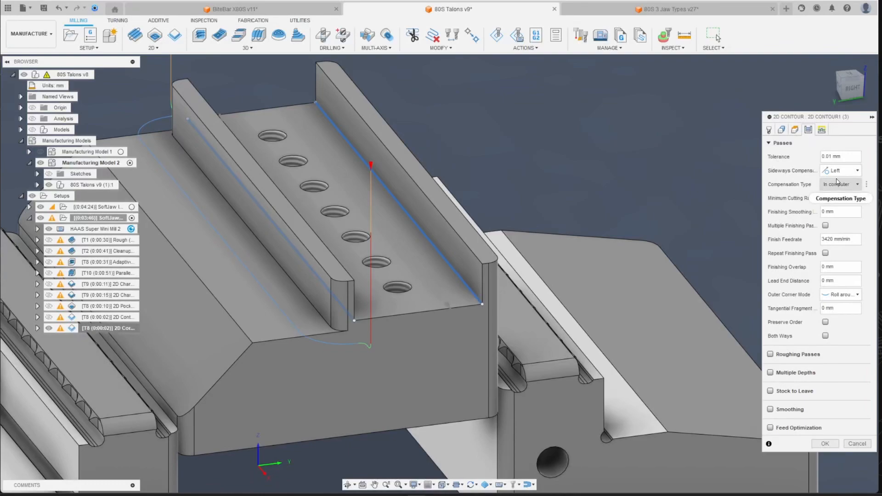
click(835, 215)
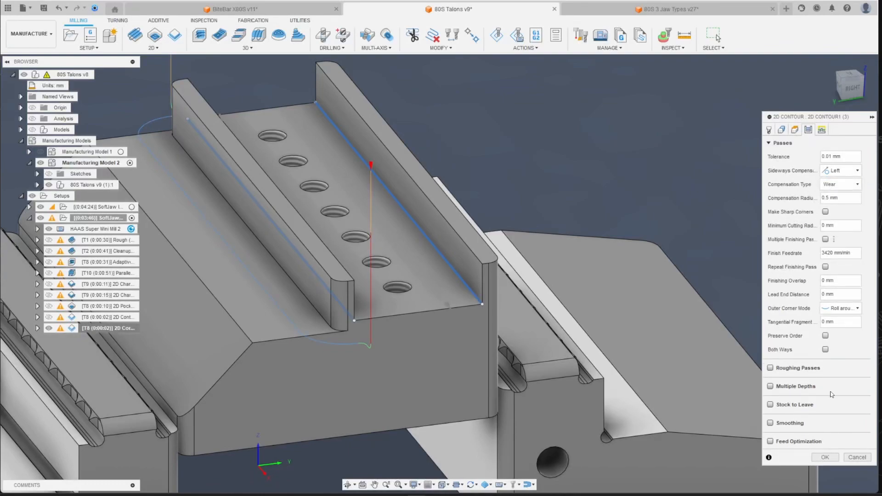
click(831, 456)
scroll(393, 267, up, 1)
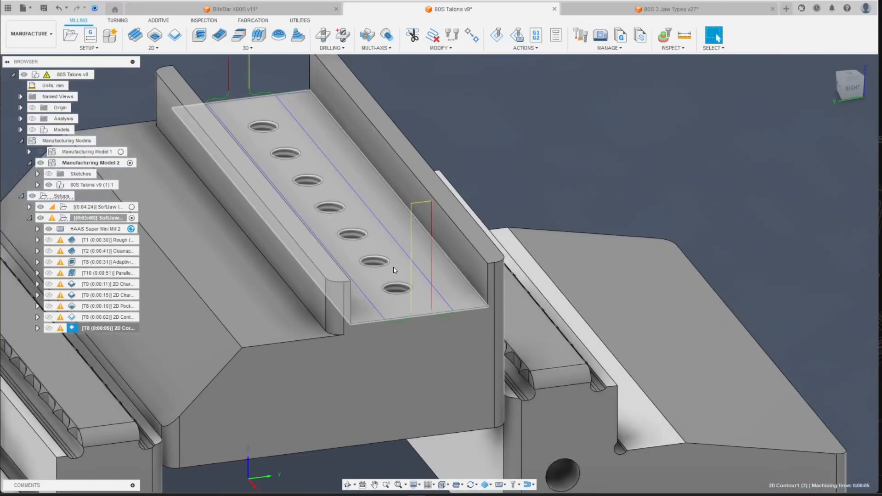
- Turn on Stock to Leave in the contour along the facing wall bases, with 0.2 mm radial stock, and regenerate it
scroll(380, 264, down, 3)
scroll(379, 263, up, 1)
right_click(113, 328)
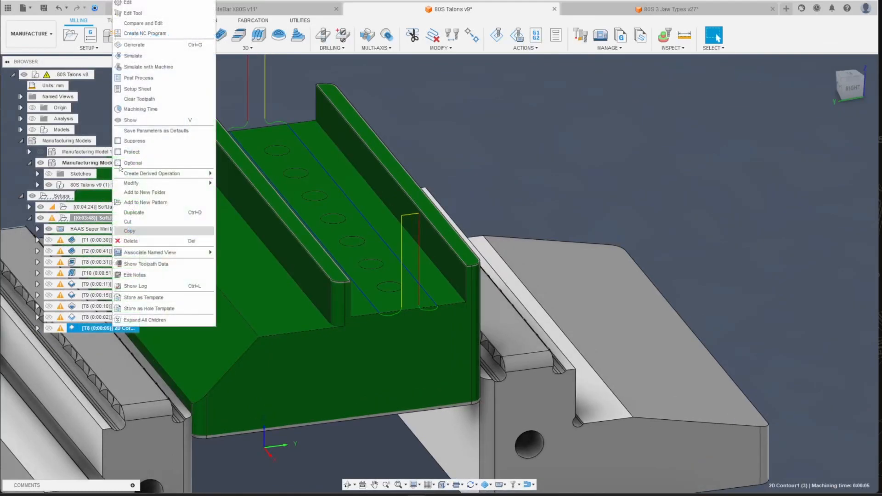
click(128, 2)
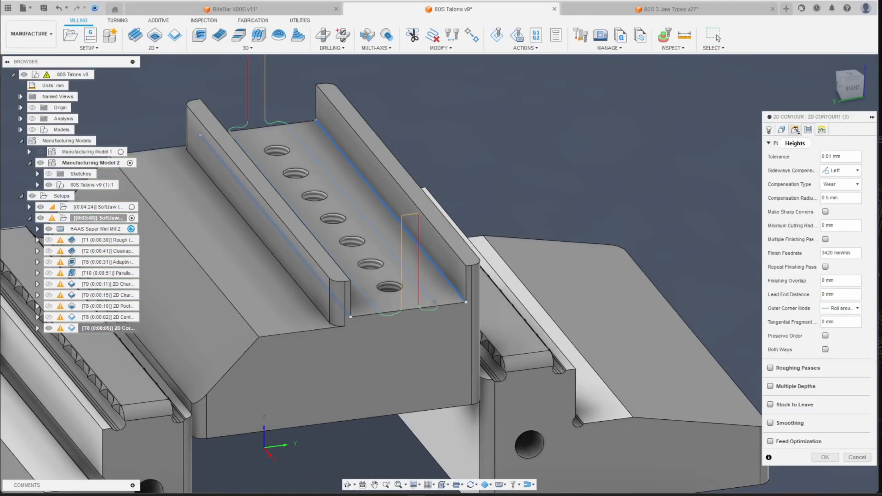
click(795, 130)
click(782, 129)
click(809, 130)
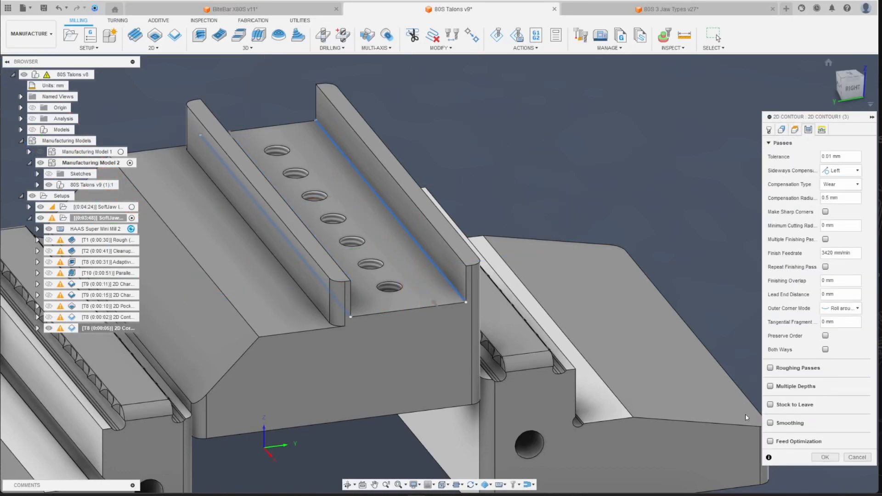
click(774, 405)
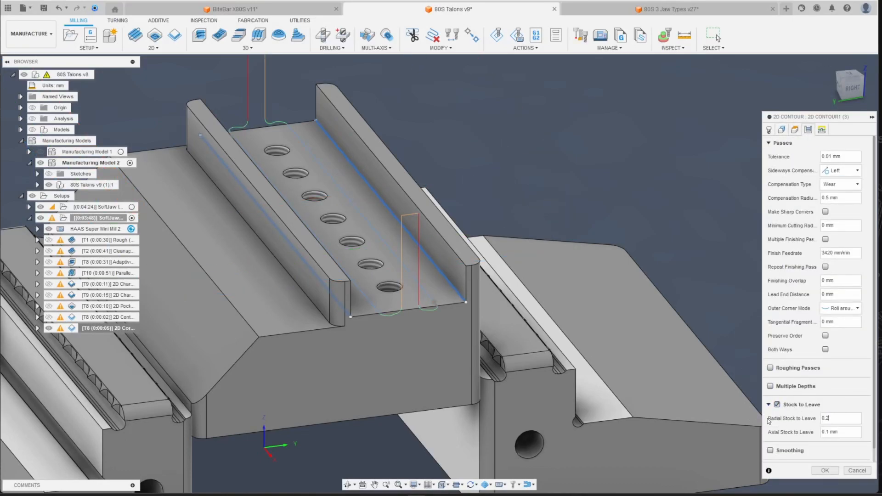
text(0.2)
key(Tab)
key(Return)
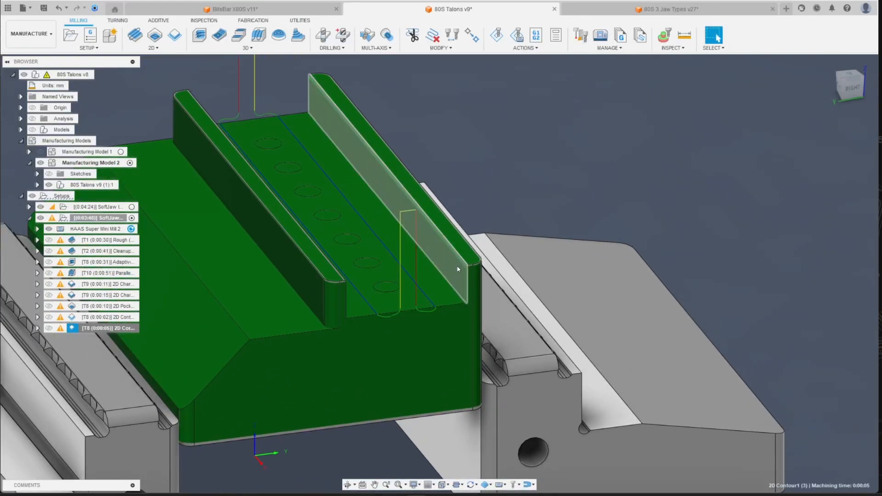
scroll(471, 278, up, 6)
scroll(470, 274, up, 5)
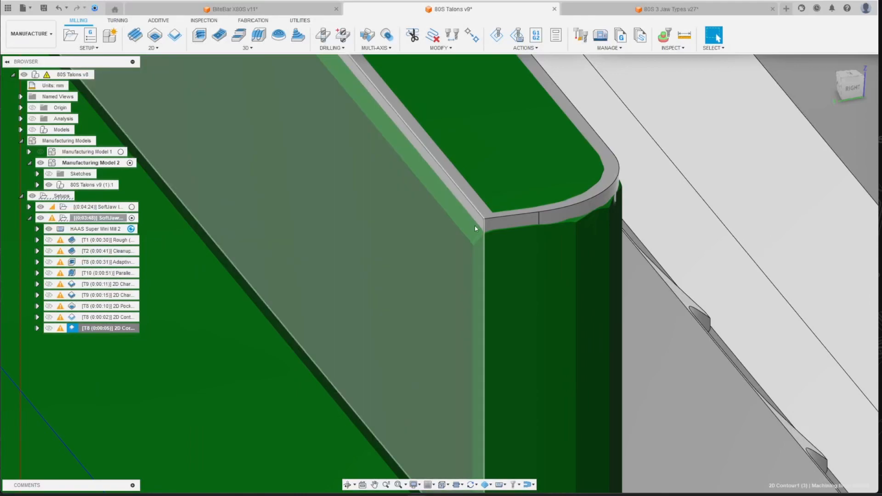
scroll(480, 245, down, 7)
middle_drag(488, 248, 575, 273)
scroll(576, 272, down, 1)
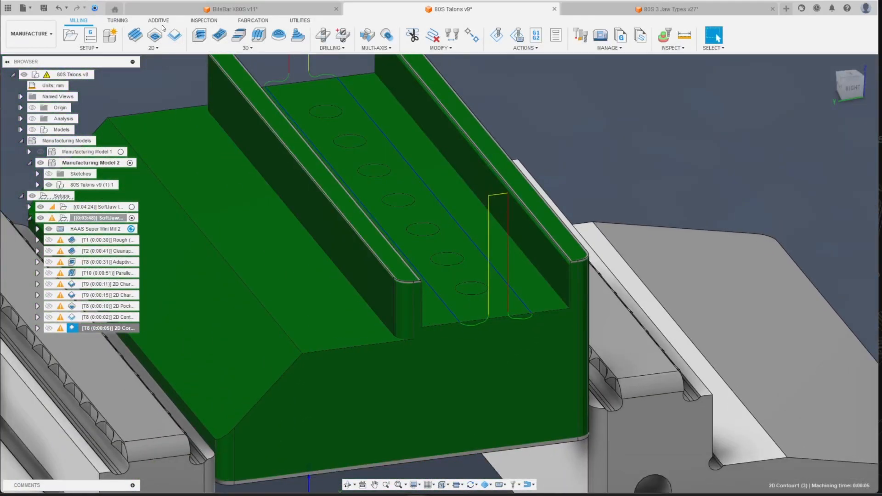
click(205, 20)
click(134, 41)
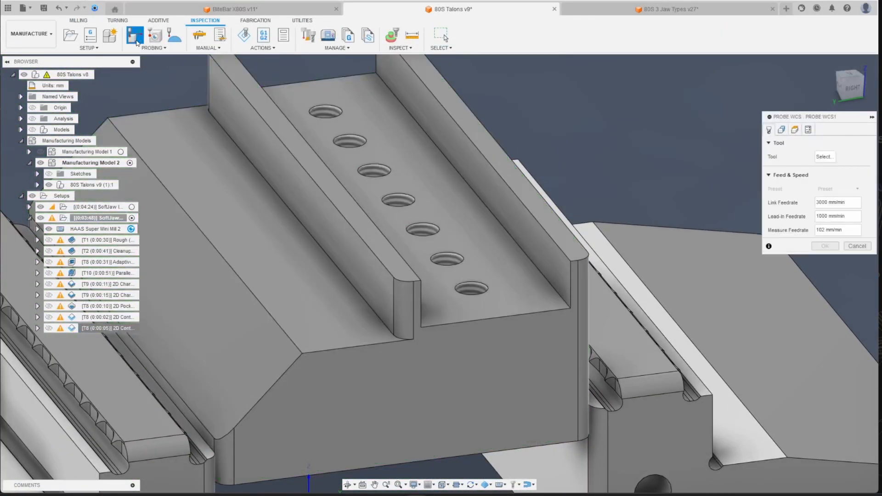
key(Escape)
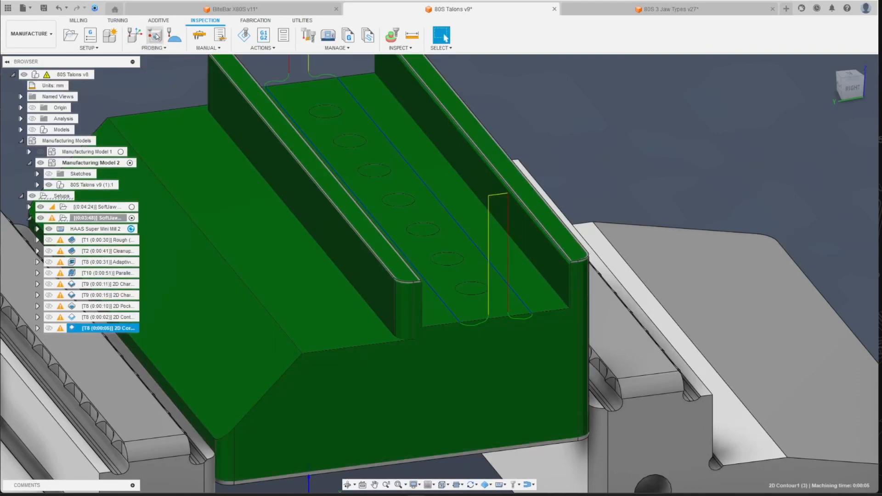
- Start a Probe Geometry operation on the inner faces of the two walls facing each other across the floor with holes
click(157, 37)
click(460, 152)
scroll(542, 153, up, 3)
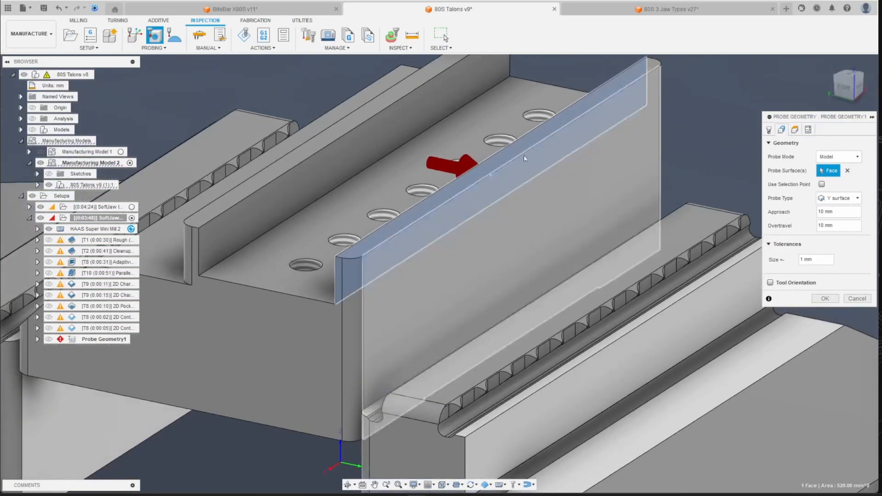
click(354, 147)
- Enable Update Tool Wear in the probing operation, link it to the last wall contour, and assign the OMP40-2 probe
click(808, 130)
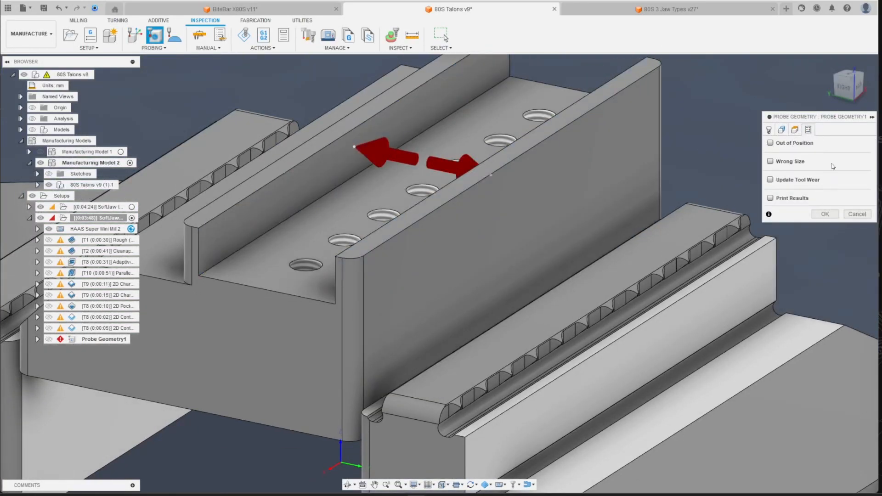
click(770, 180)
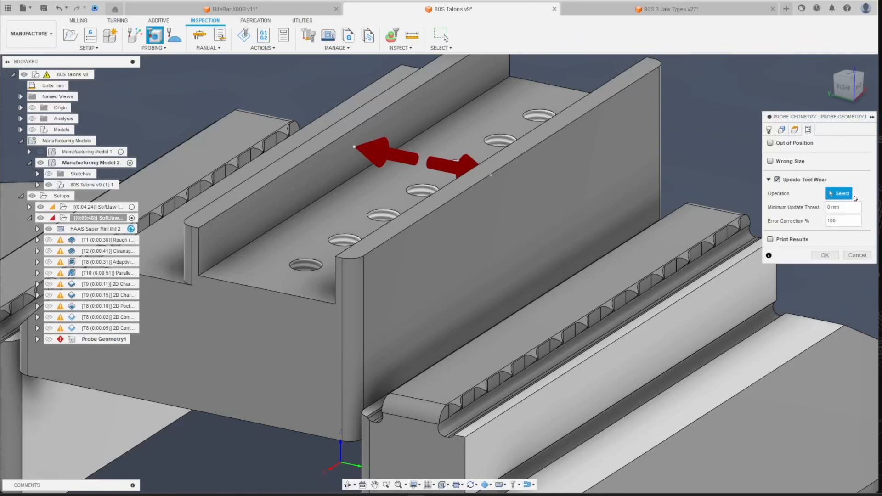
click(125, 329)
click(821, 269)
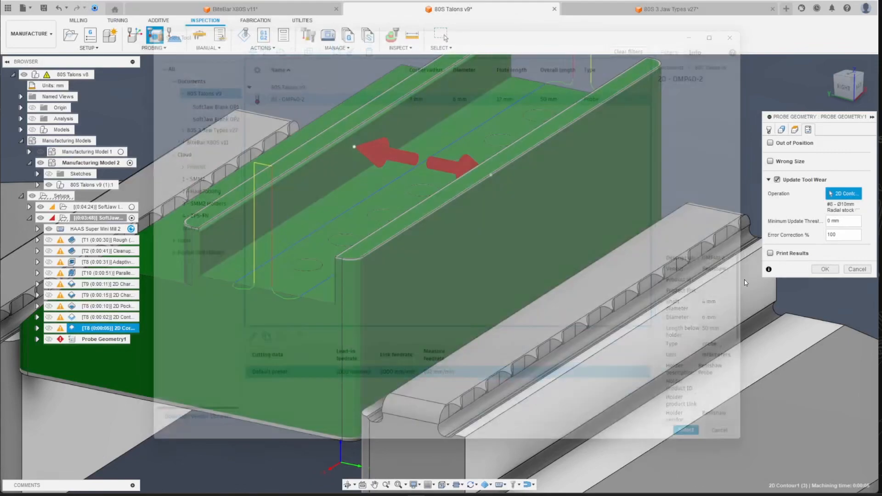
click(823, 268)
- Set the probing operation's approach distance to 5 mm and regenerate its toolpath
scroll(506, 291, down, 2)
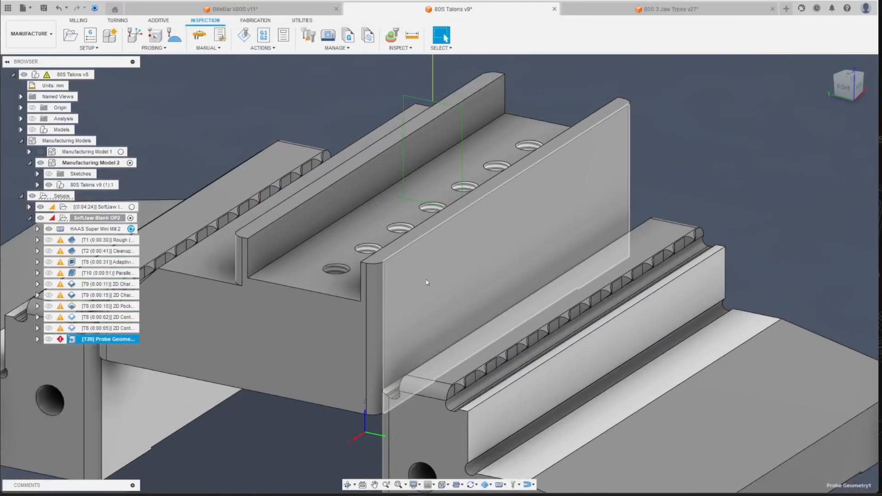
scroll(414, 230, up, 1)
drag(850, 83, 783, 106)
scroll(399, 274, down, 2)
scroll(333, 243, up, 1)
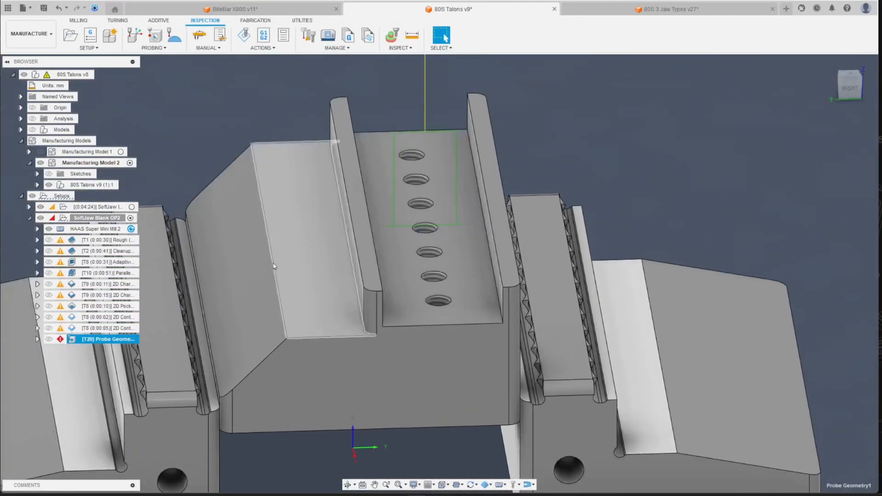
right_click(112, 339)
click(131, 45)
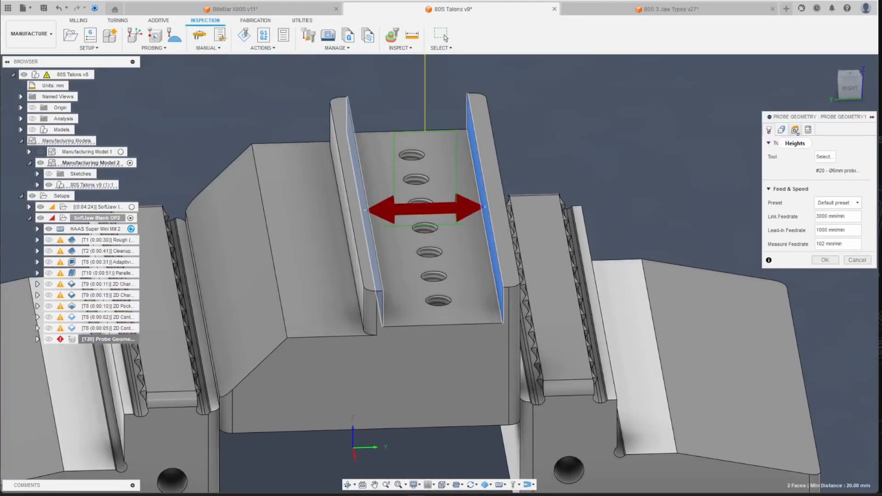
click(785, 130)
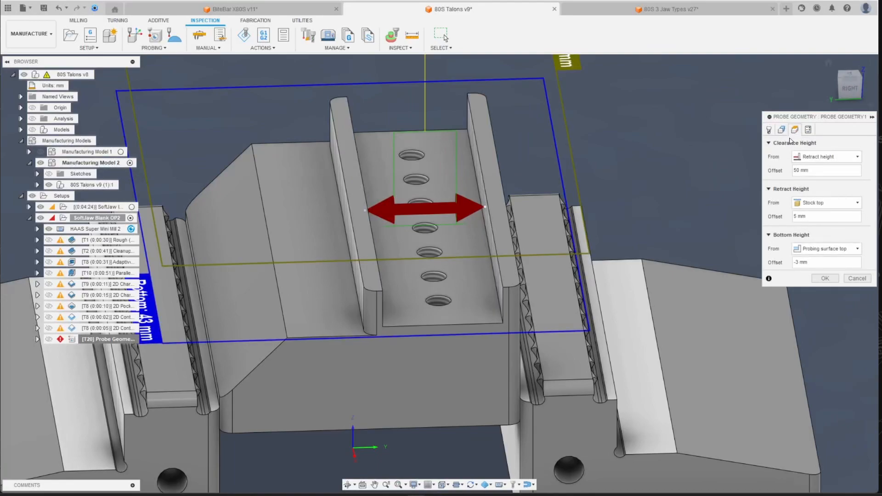
click(781, 130)
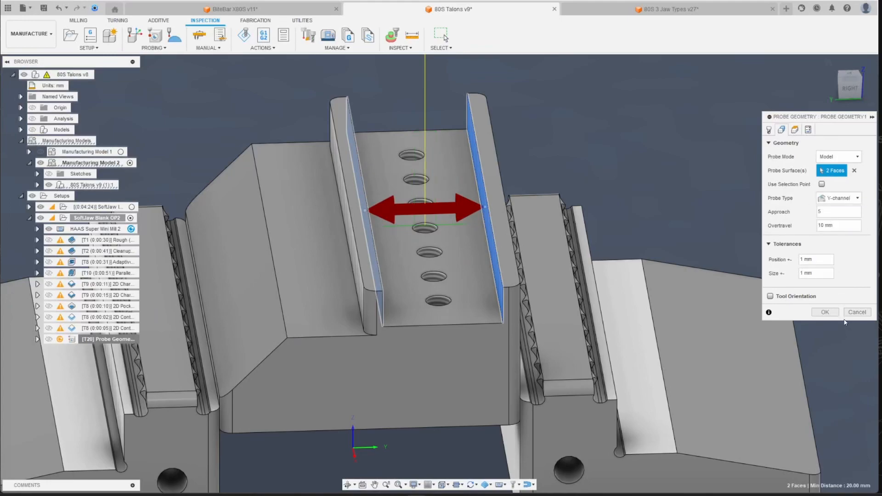
click(825, 313)
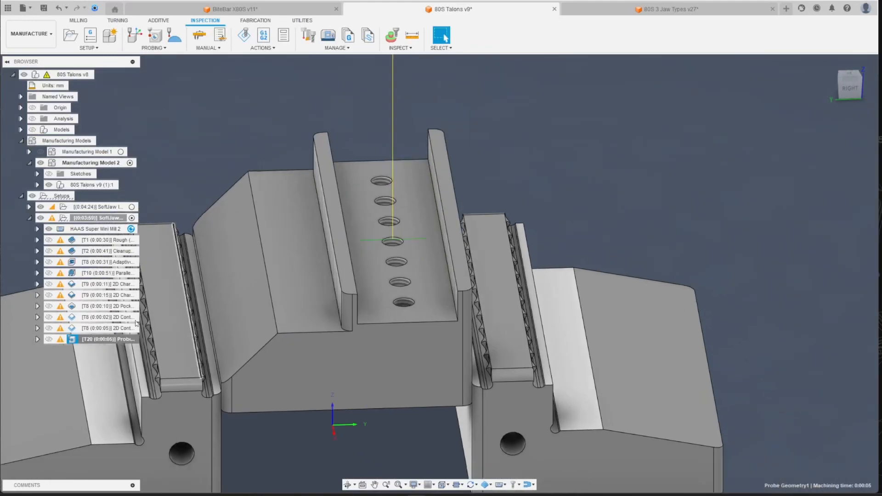
- Duplicate the contour for the facing walls and place the copy after the probing operation
mouse_move(59, 341)
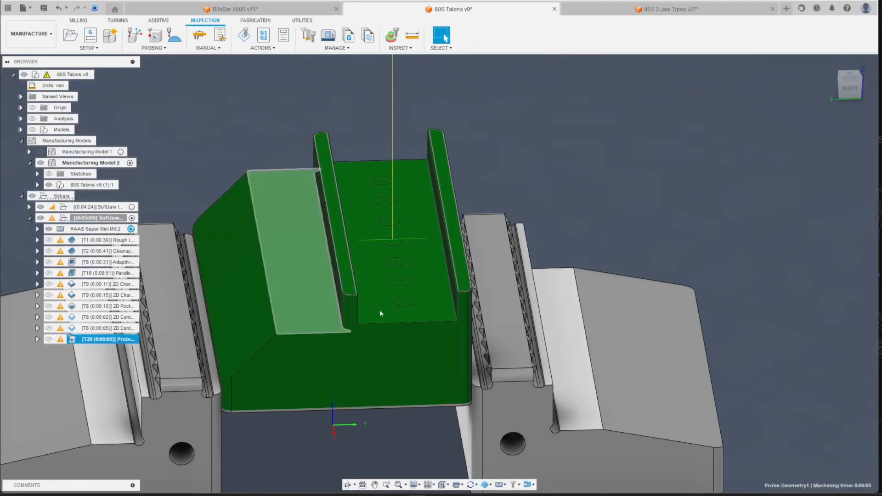
scroll(335, 313, down, 1)
scroll(345, 290, up, 1)
click(108, 331)
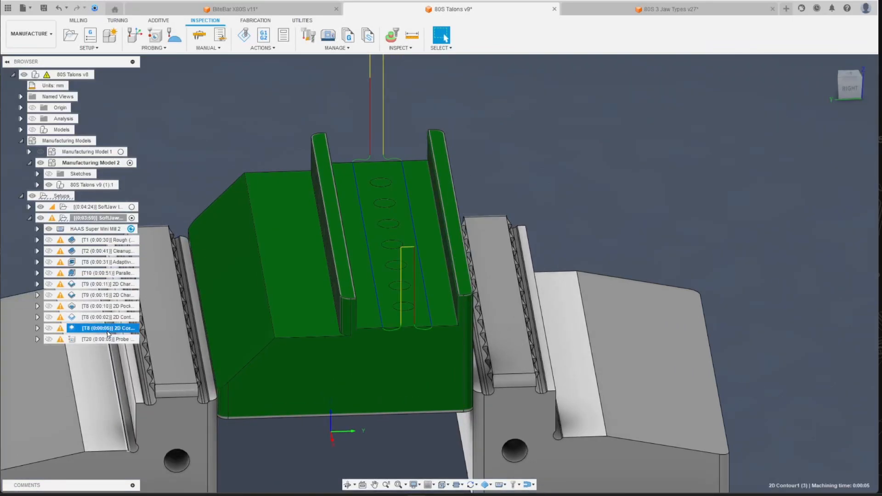
key(ctrl+d)
drag(107, 332, 107, 356)
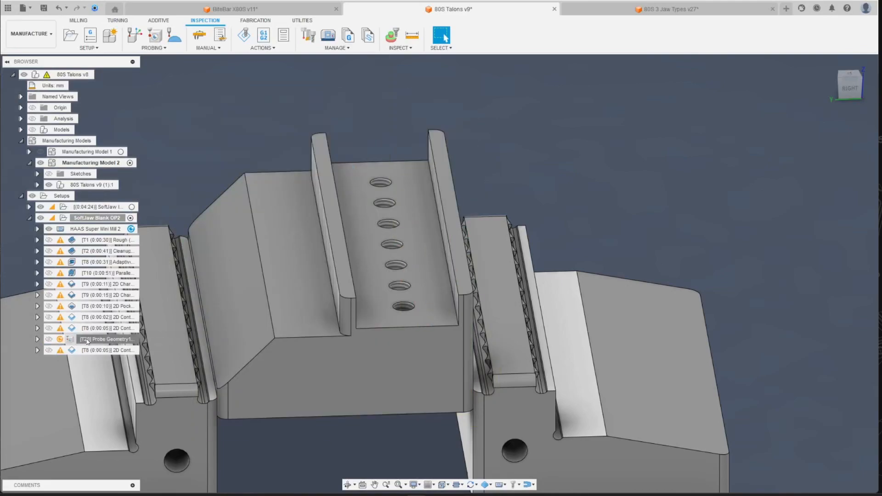
- Turn off Stock to Leave in the contour copy after the probing operation and regenerate it
click(88, 340)
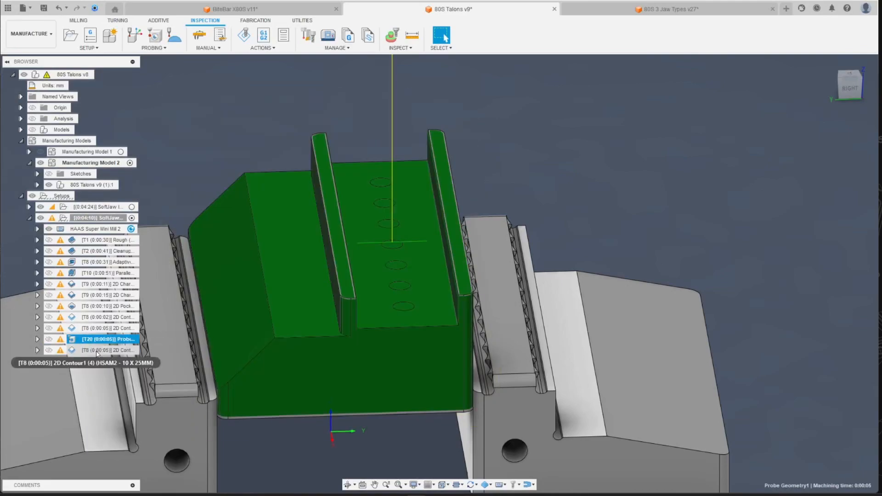
right_click(76, 342)
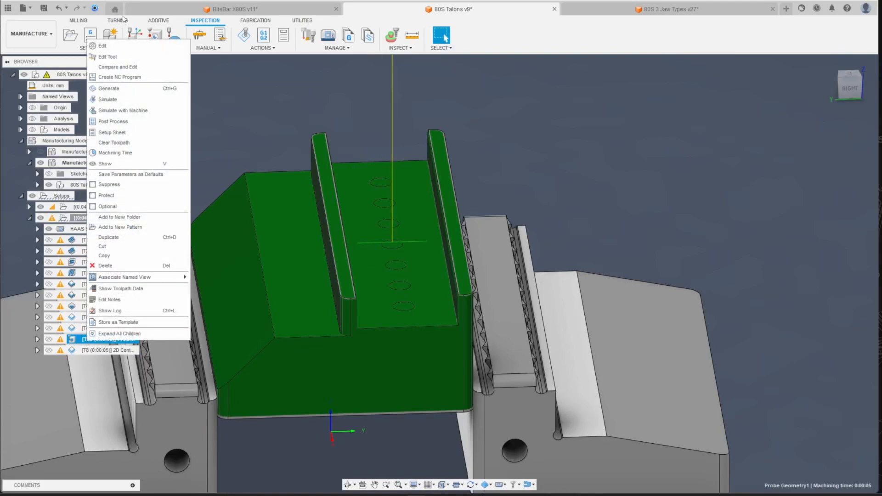
click(101, 351)
right_click(92, 351)
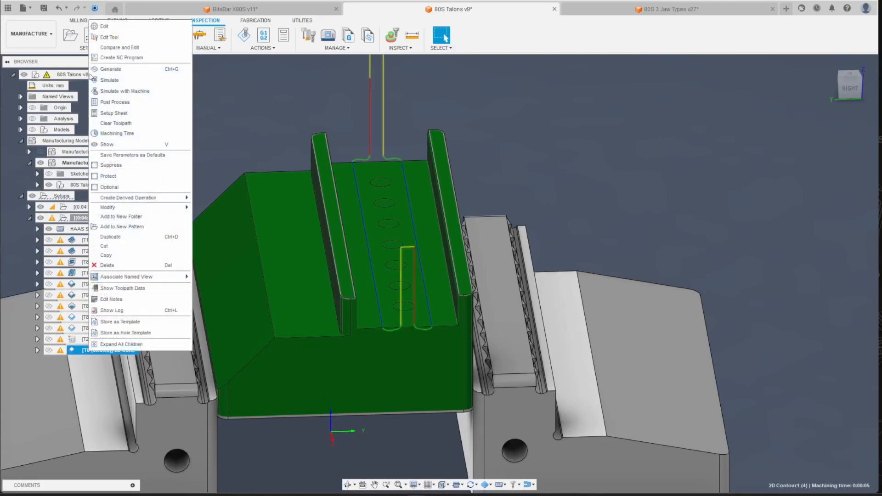
click(122, 31)
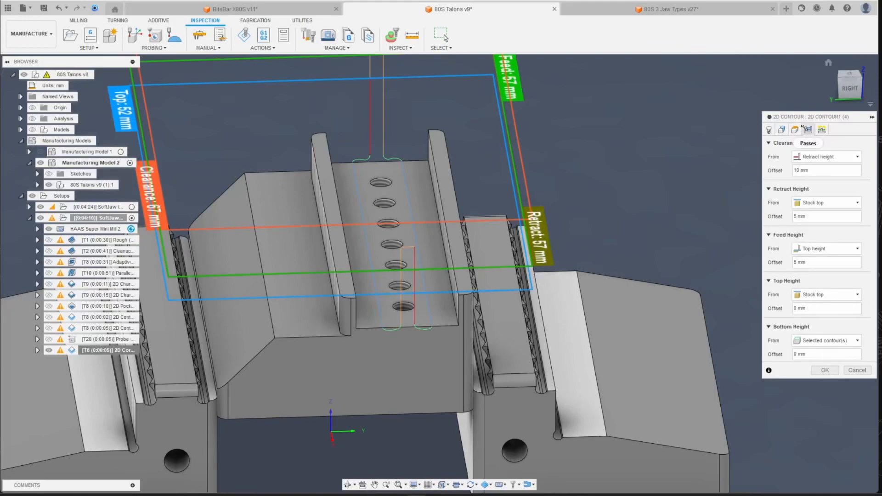
click(808, 129)
click(777, 404)
click(816, 457)
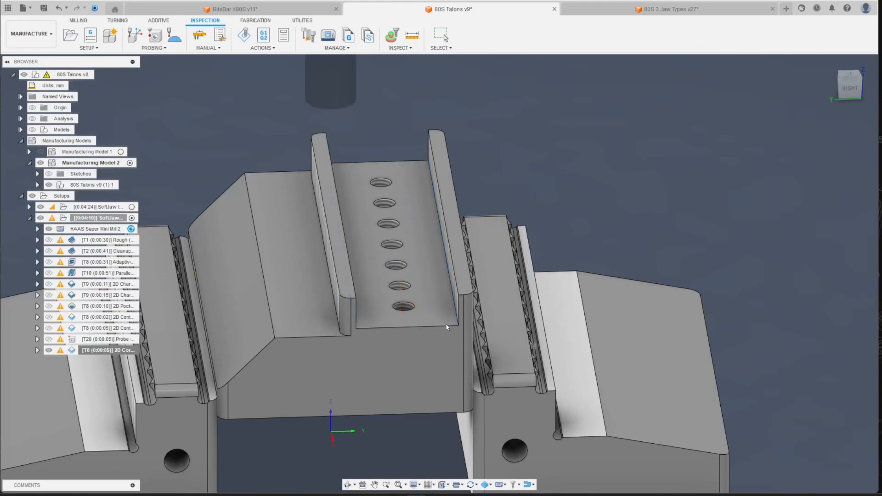
- Simulate the complete SoftJaw Blank OP2 setup and examine the material removal from roughing through the 2D Pocket
scroll(533, 324, down, 2)
scroll(352, 317, up, 1)
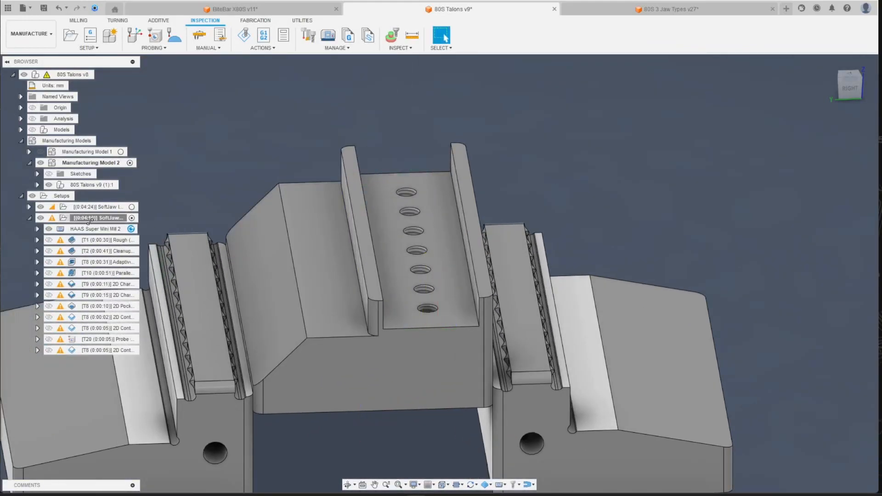
click(90, 219)
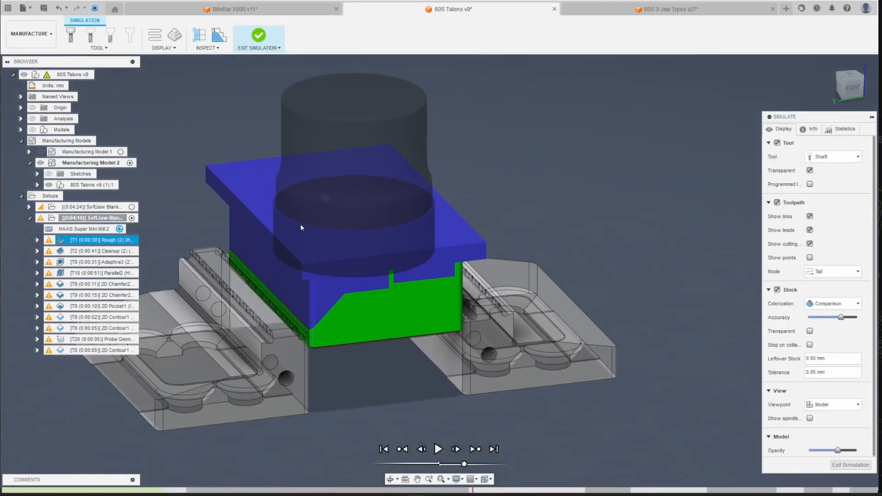
click(438, 449)
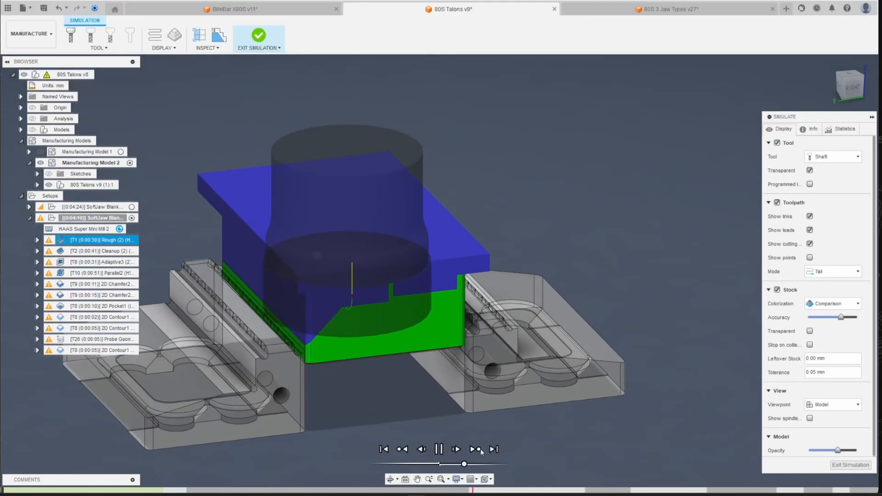
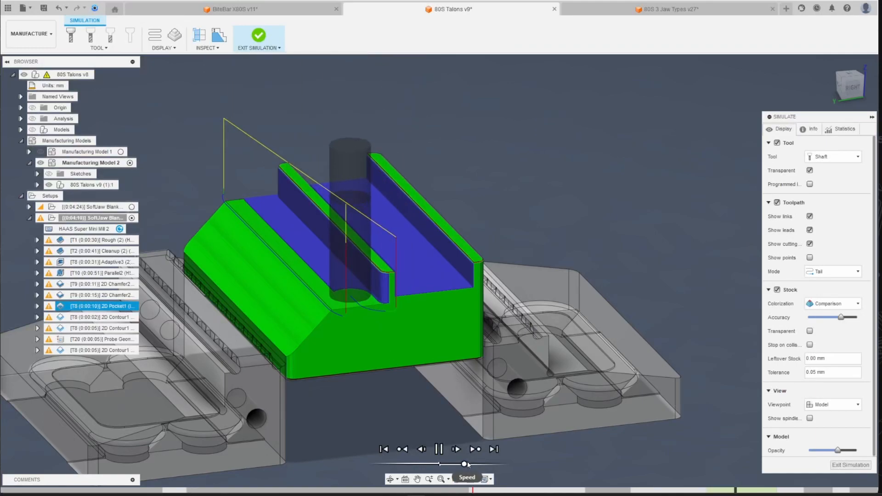
scroll(387, 304, up, 5)
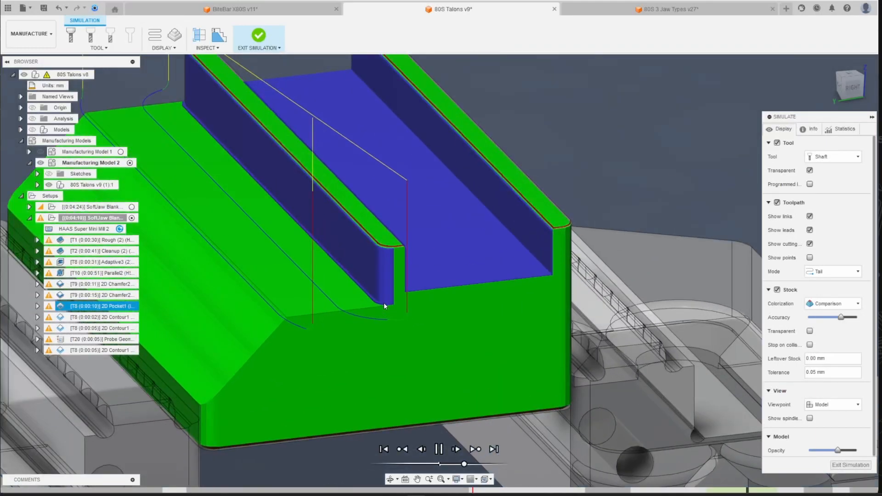
scroll(376, 311, down, 5)
scroll(387, 303, up, 2)
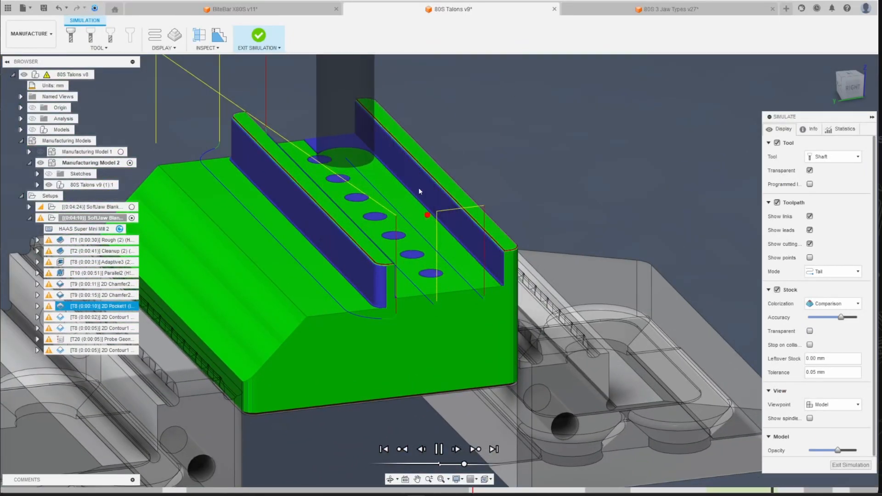
scroll(388, 162, up, 2)
scroll(462, 262, down, 3)
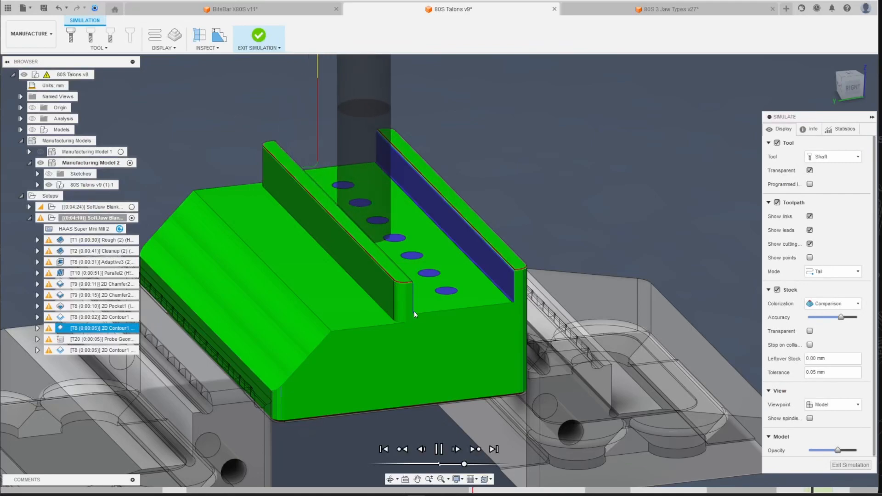
- Examine the simulated contour passes along the two facing walls and the probe's move into the slot
scroll(480, 305, up, 3)
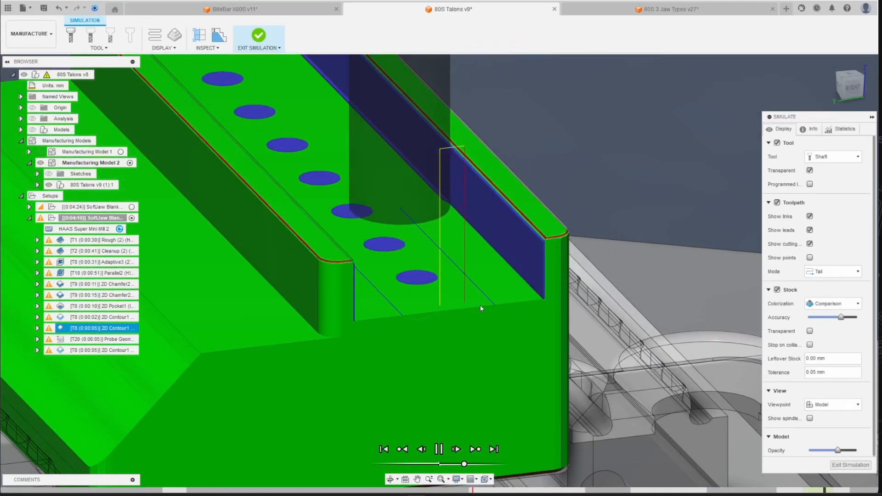
scroll(480, 305, down, 2)
scroll(478, 294, down, 2)
scroll(474, 282, up, 4)
scroll(478, 277, down, 4)
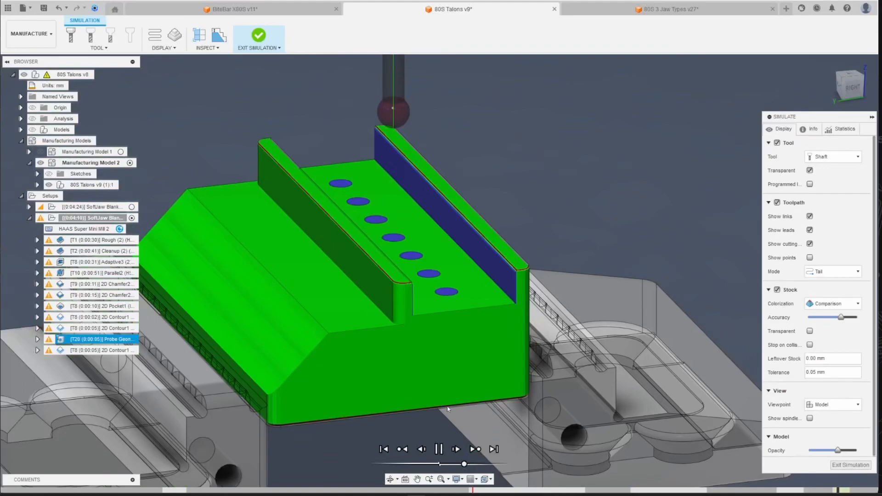
scroll(413, 234, down, 2)
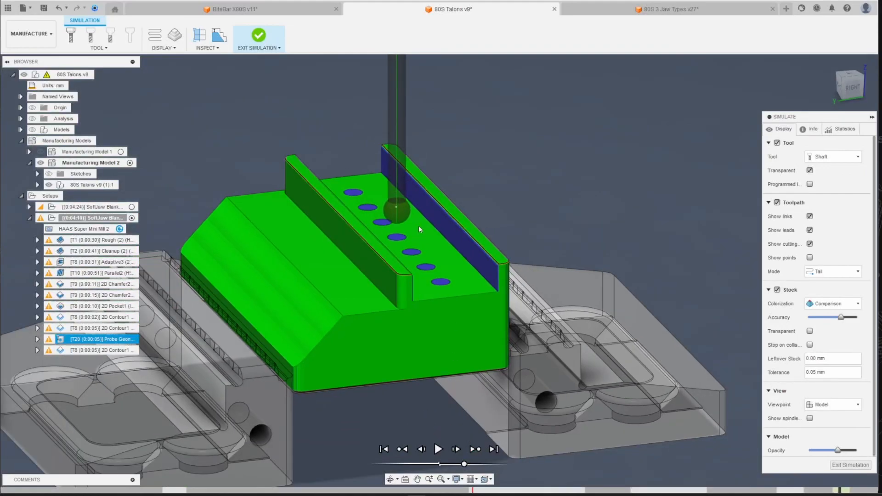
- Step the simulation forward and back between the probing operation and the wall contours before it
click(475, 449)
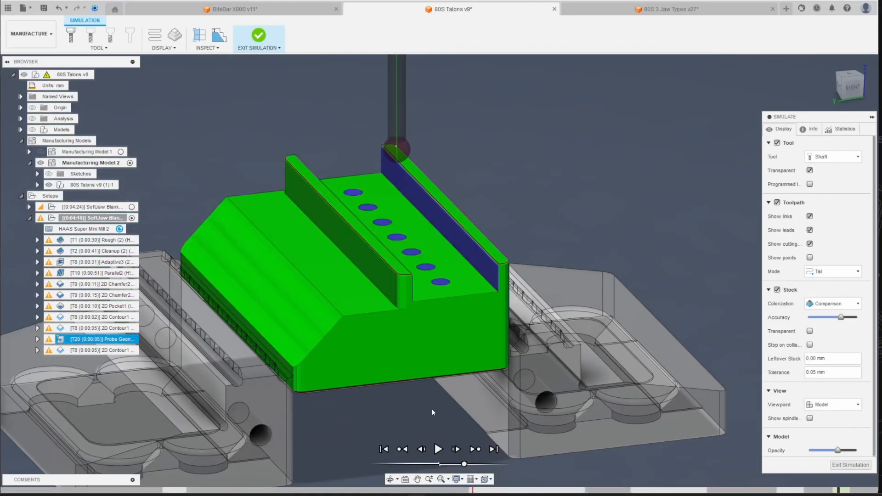
scroll(471, 243, up, 3)
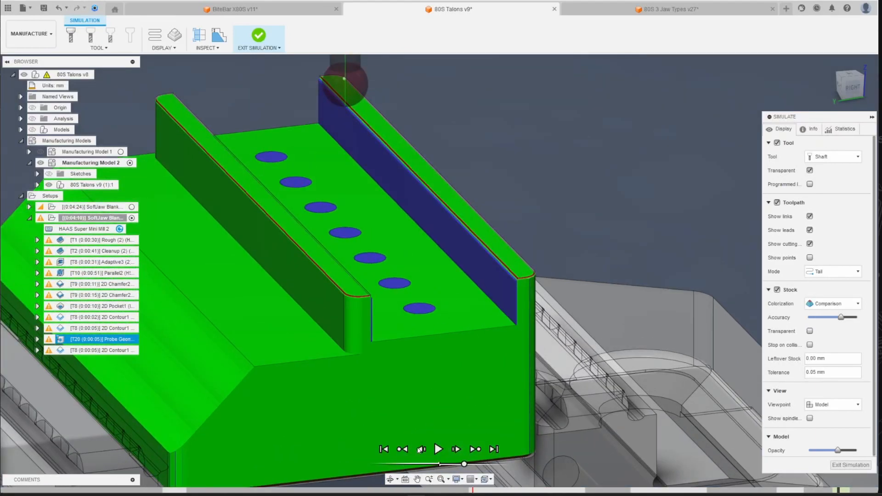
click(422, 449)
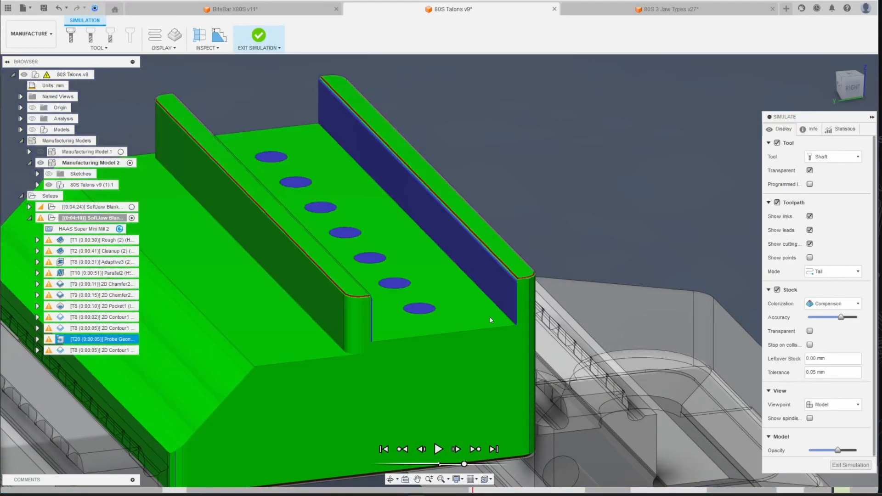
scroll(490, 317, up, 2)
click(422, 450)
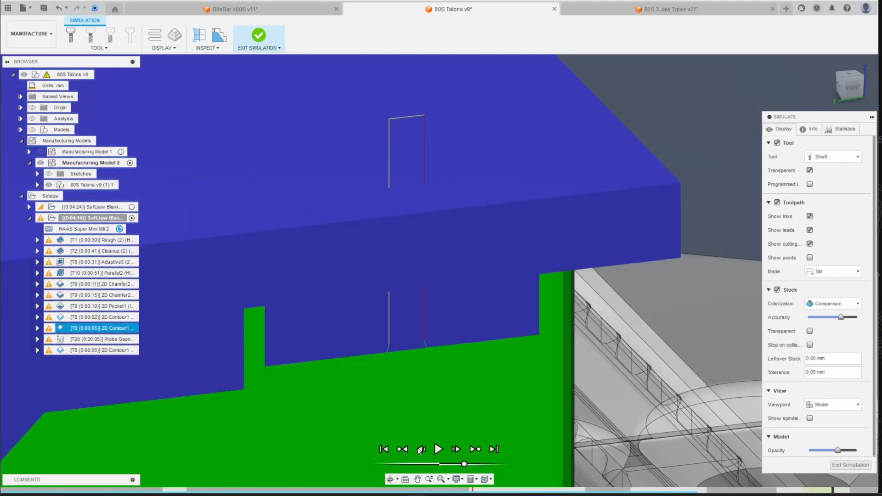
click(409, 450)
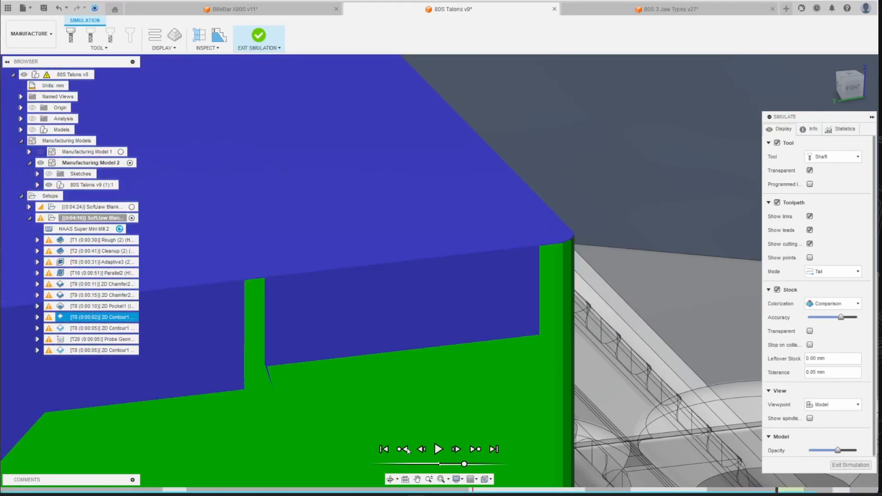
- Inspect the leftover stock at the slot wall's lower corner after the first 2D Contour, and exit the simulation
scroll(539, 326, up, 4)
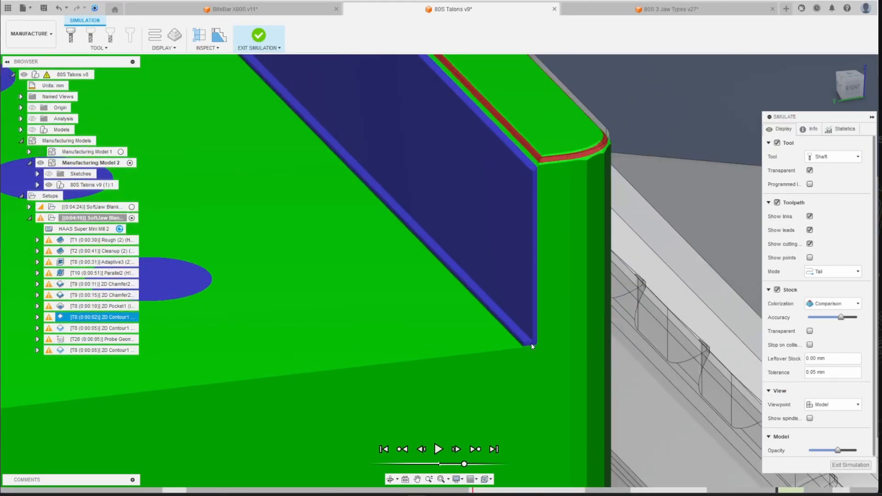
scroll(524, 343, down, 1)
scroll(523, 344, up, 1)
scroll(521, 347, down, 1)
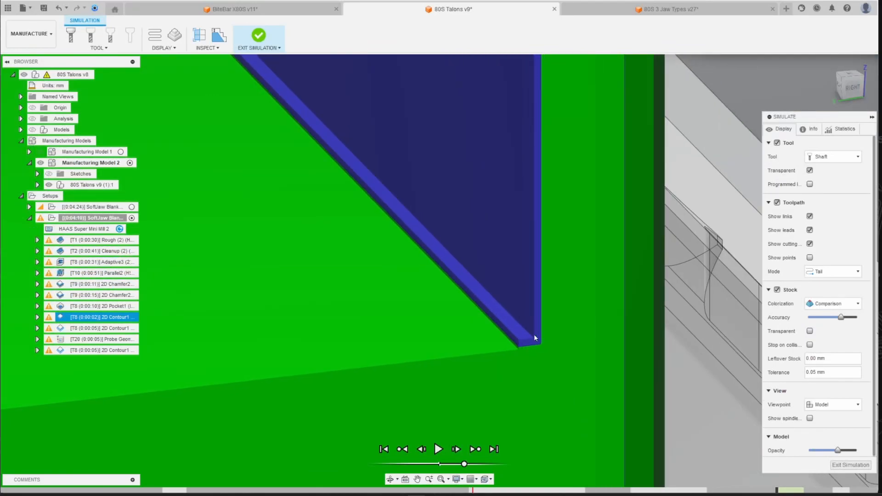
click(850, 465)
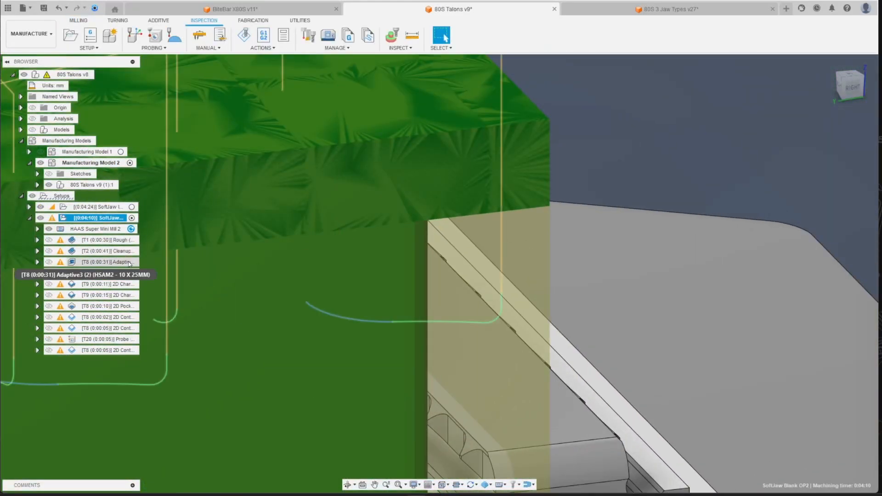
- Set the radial stock to leave of the Adaptive3 (2) operation to 0.5 mm and regenerate its toolpath
click(129, 262)
right_click(129, 262)
click(141, 1)
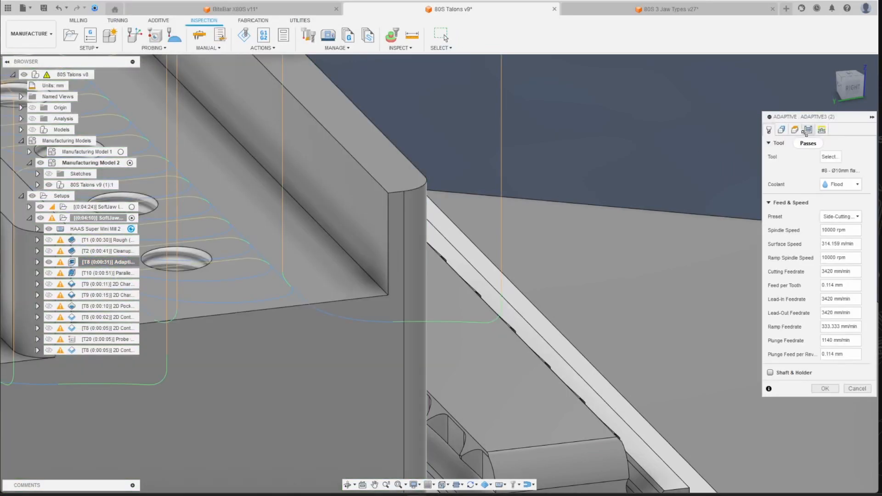
click(808, 129)
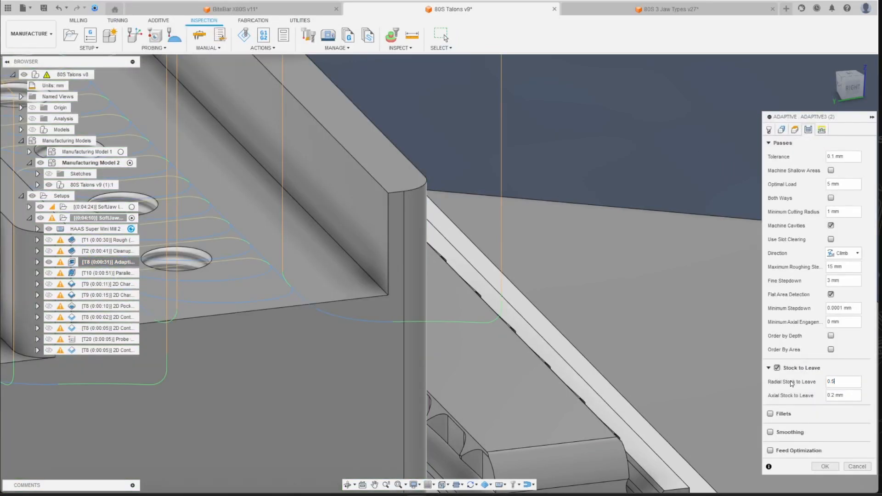
key(Return)
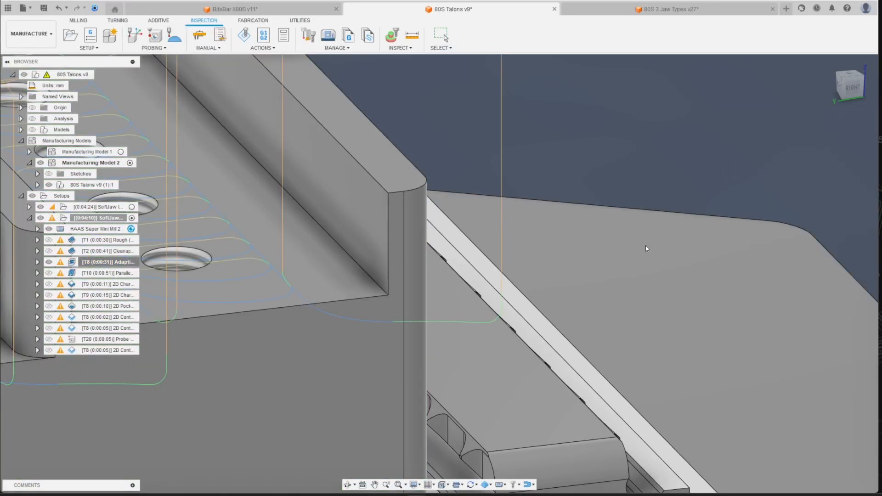
scroll(624, 246, down, 3)
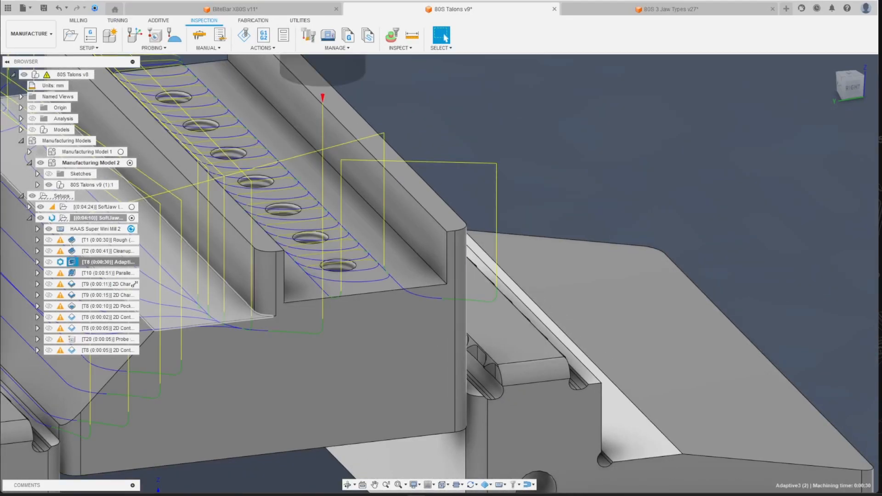
- Review the adaptive, chamfer and 2D Pocket toolpaths and the pocket's remaining stock along the slot walls
scroll(373, 294, down, 2)
scroll(351, 278, up, 2)
click(129, 285)
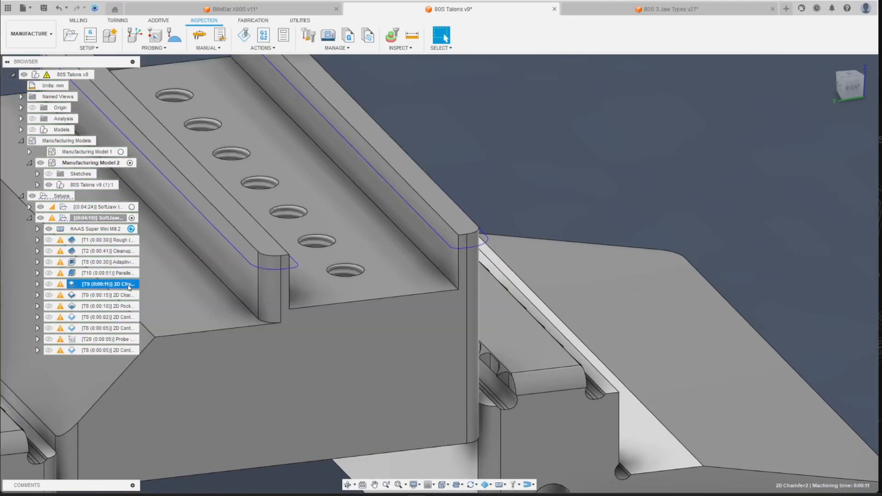
click(120, 297)
click(114, 307)
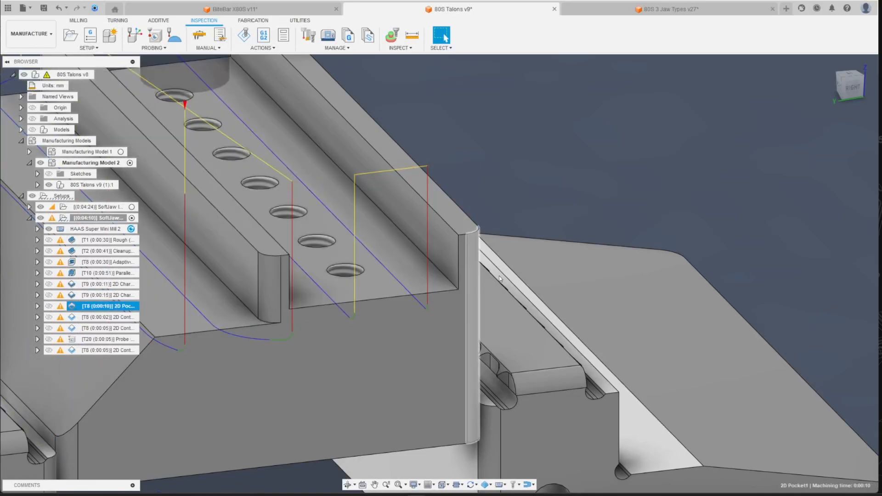
scroll(347, 279, up, 2)
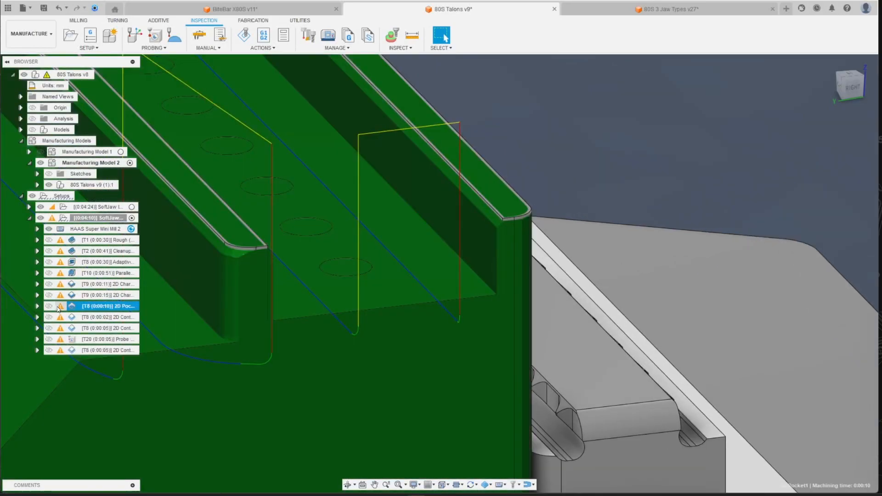
scroll(539, 299, up, 5)
scroll(488, 295, down, 3)
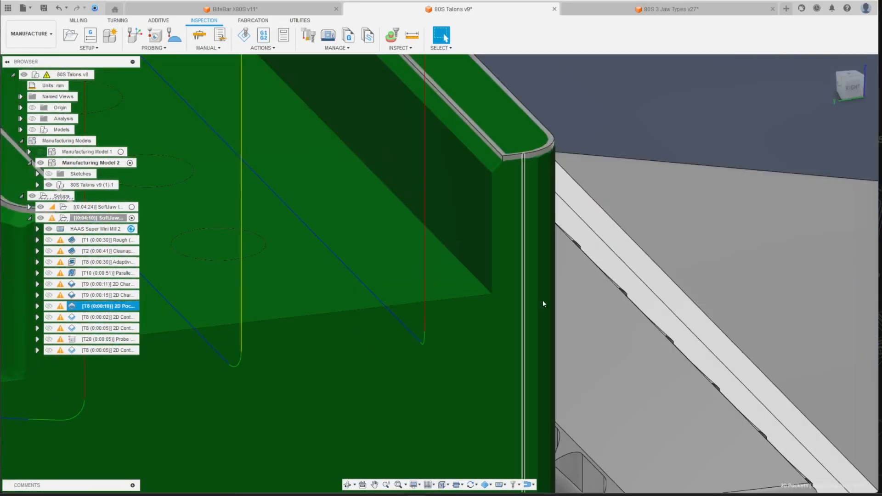
- Check the Stock to Leave settings of the 2D Pocket operation and accept them
scroll(495, 294, down, 2)
right_click(131, 310)
click(151, 6)
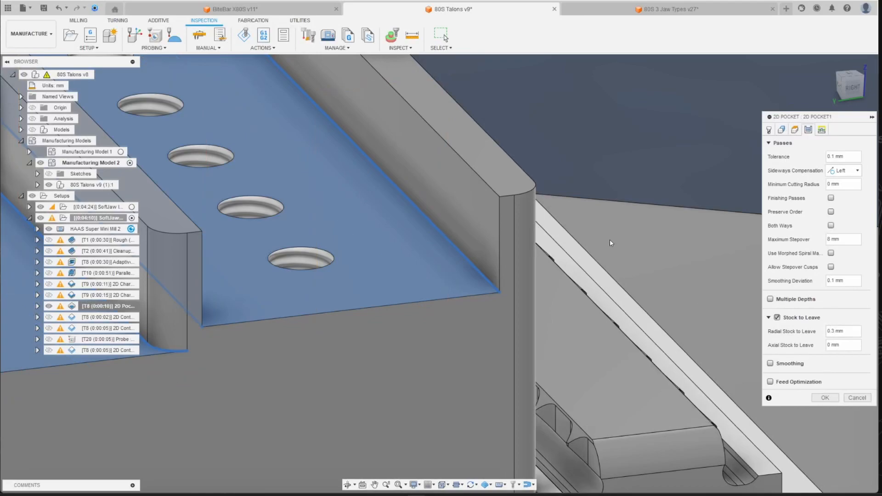
key(Return)
scroll(451, 225, down, 2)
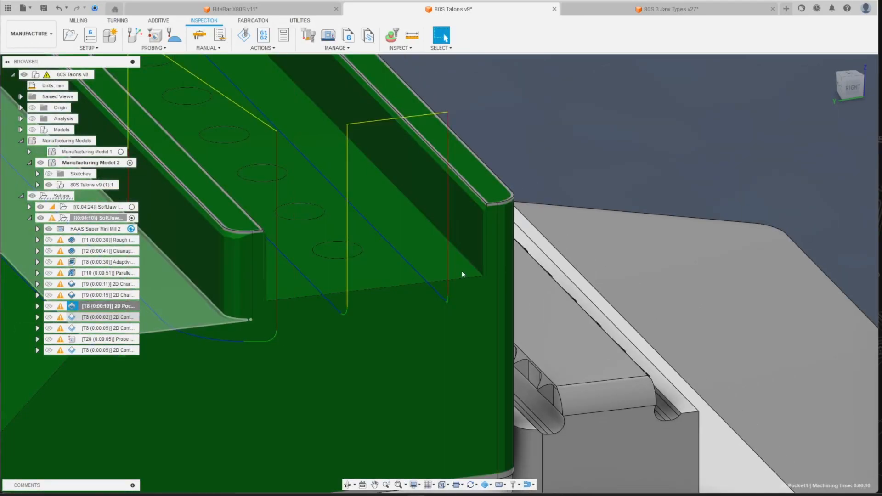
scroll(465, 273, down, 2)
- Compare the toolpaths of the 2D Pocket, the outer wall contour and the facing-wall contour before probing
click(564, 184)
click(108, 304)
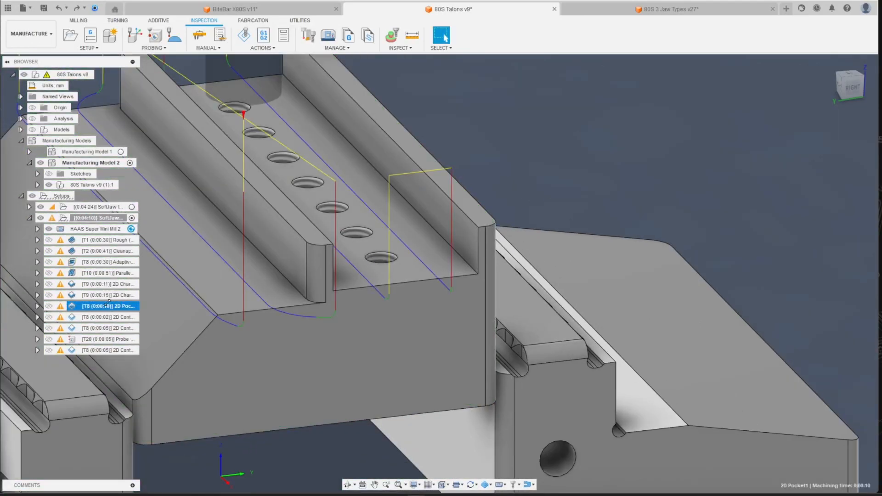
click(106, 317)
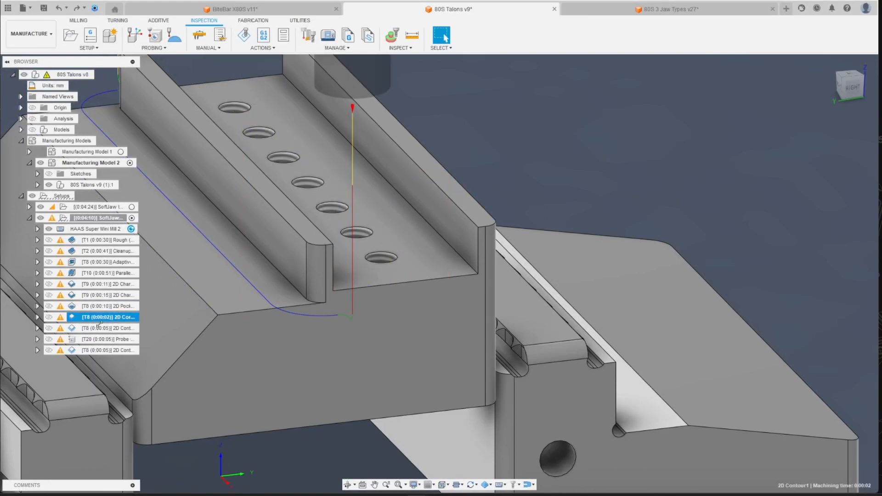
click(100, 326)
scroll(348, 316, up, 3)
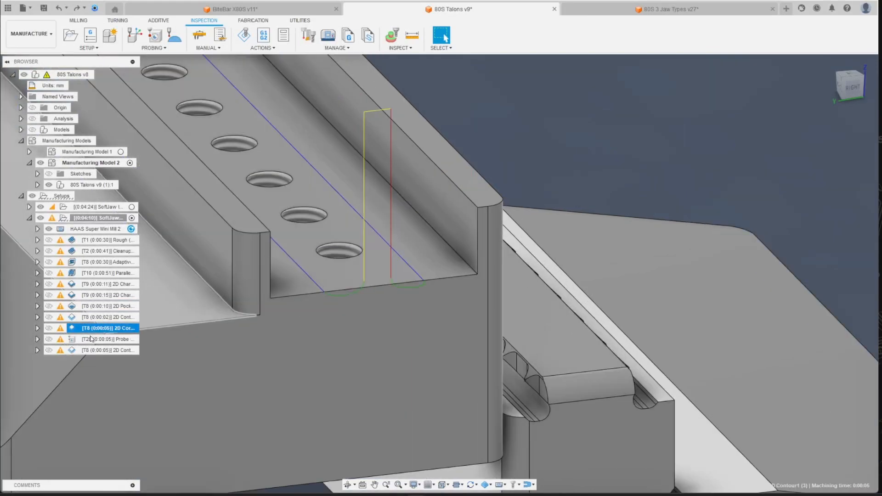
scroll(490, 295, down, 2)
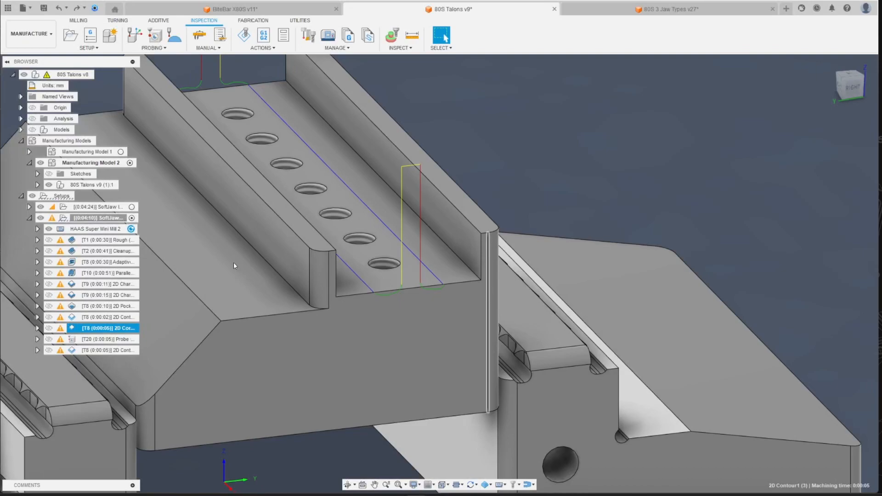
- Simulate the SoftJaw Blank OP2 setup and play the facing pass of the Rough (2) operation
scroll(265, 275, down, 2)
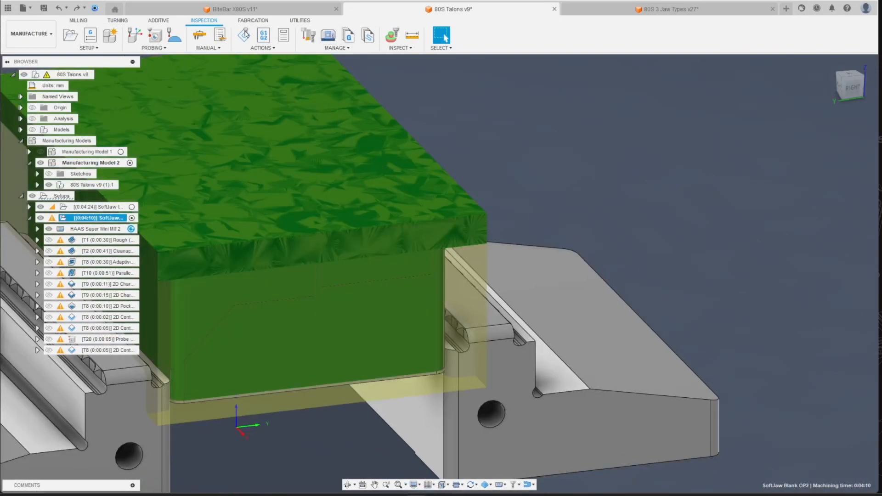
click(245, 34)
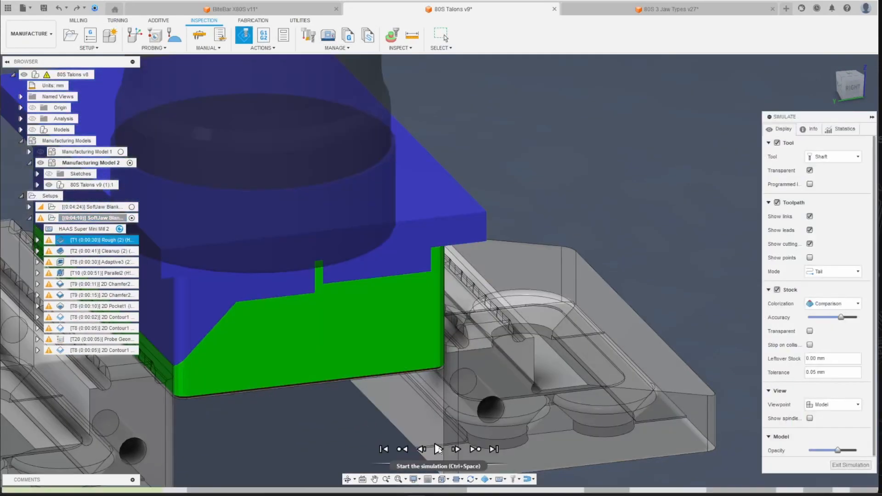
click(438, 449)
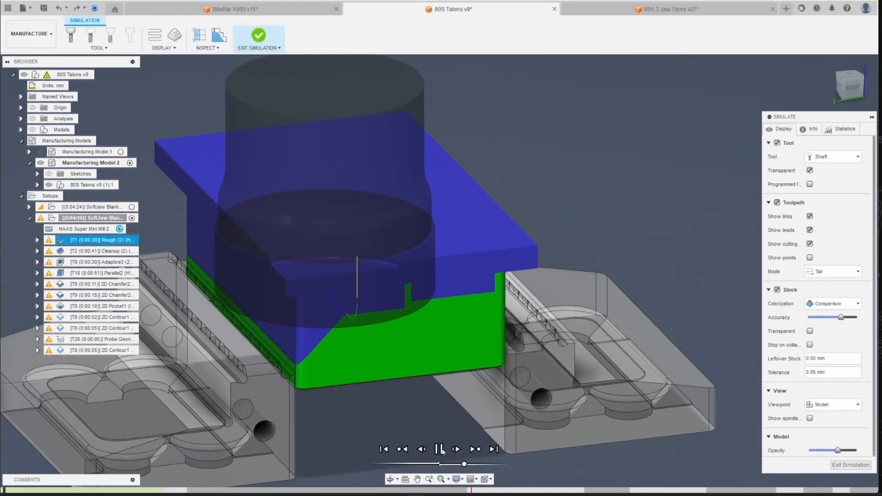
click(439, 449)
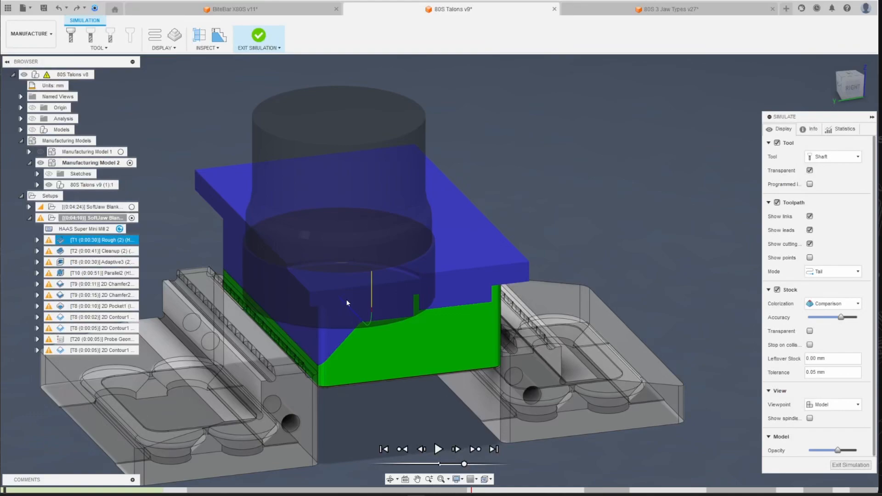
click(438, 449)
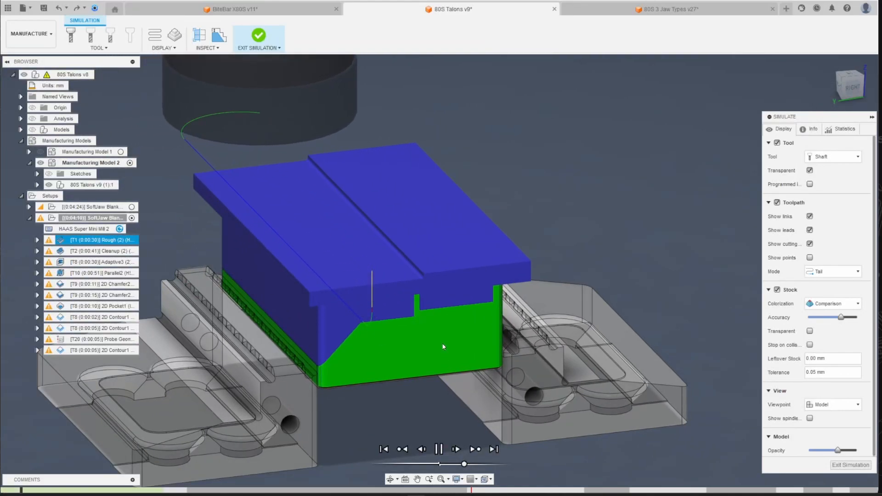
- Advance the simulation one operation at a time from the cleanup pass to the outer wall contour
click(476, 449)
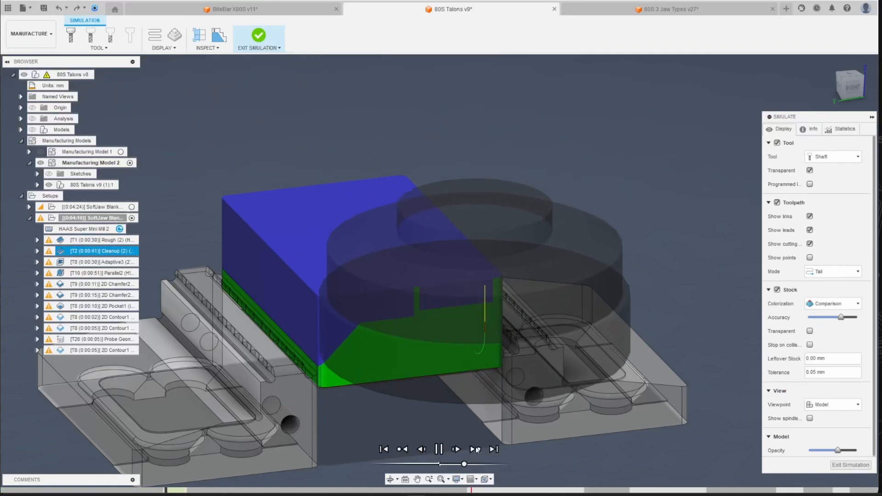
click(476, 449)
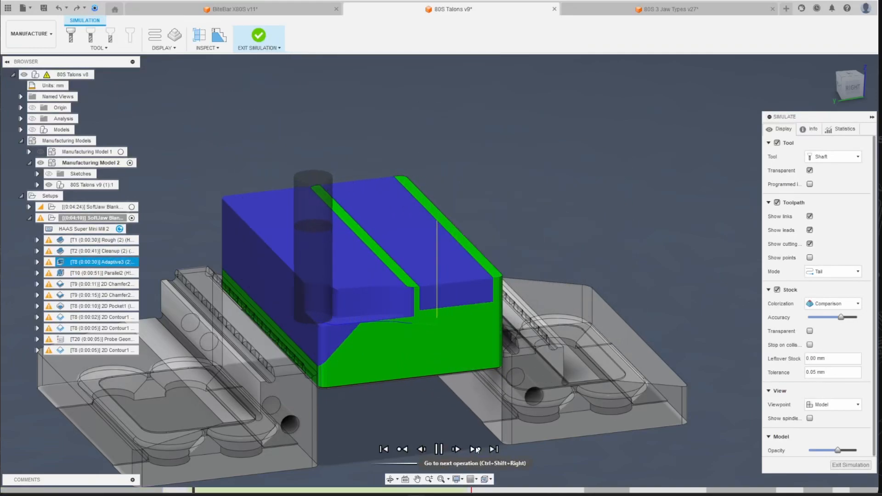
click(477, 450)
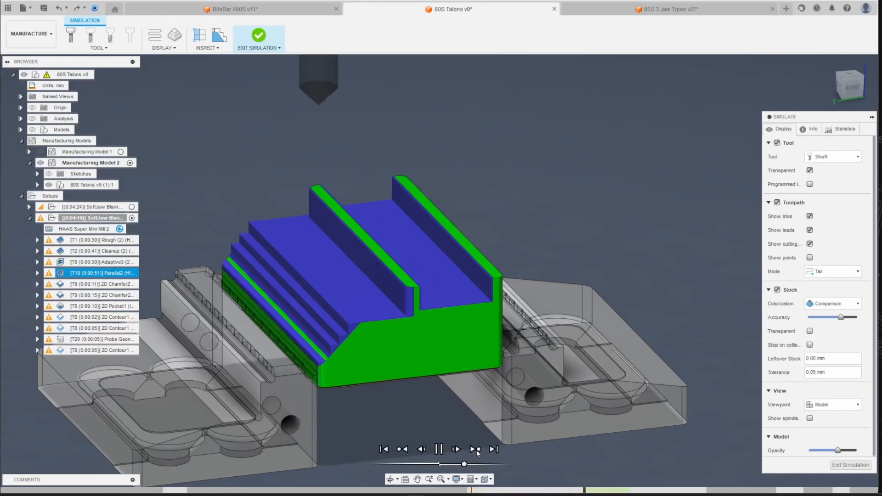
click(476, 449)
click(476, 450)
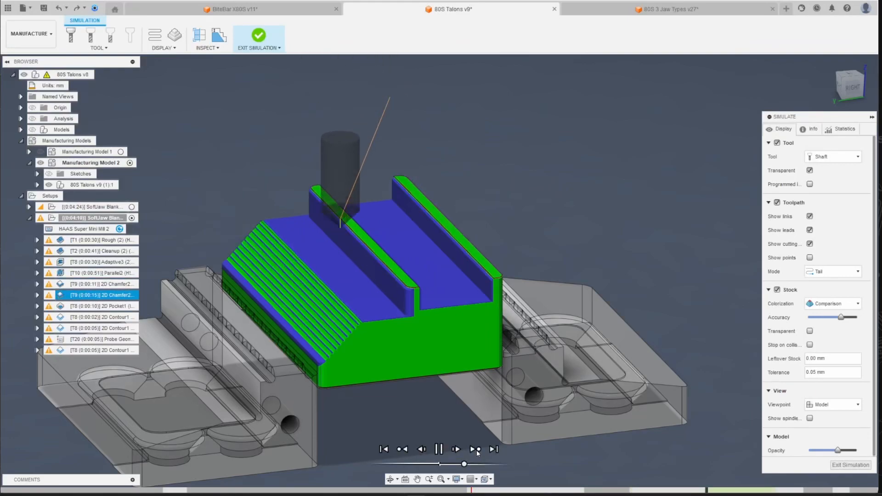
click(476, 449)
click(476, 450)
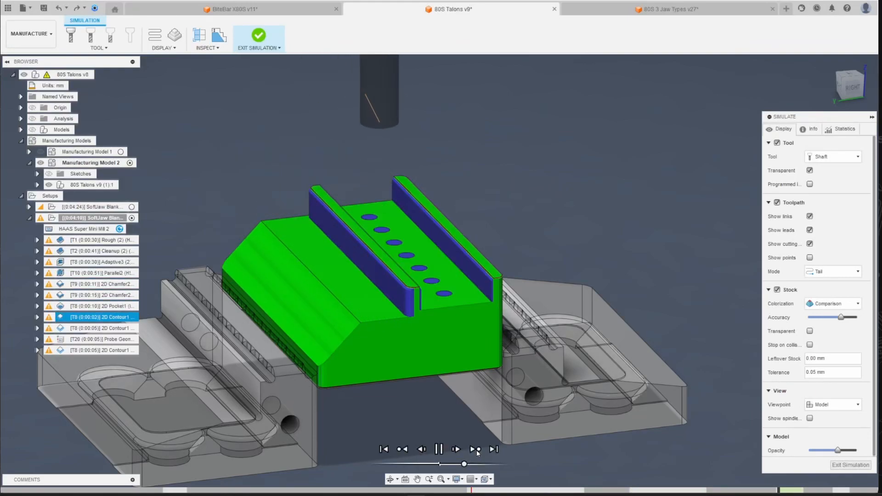
- Play the outer wall's 2D Contour operation and check how it finishes the wall beside the slot
click(438, 450)
scroll(492, 294, up, 5)
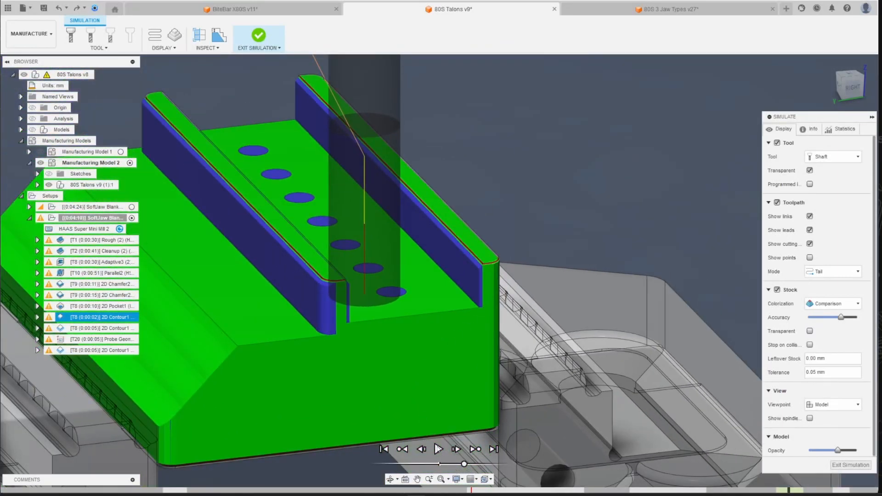
click(438, 449)
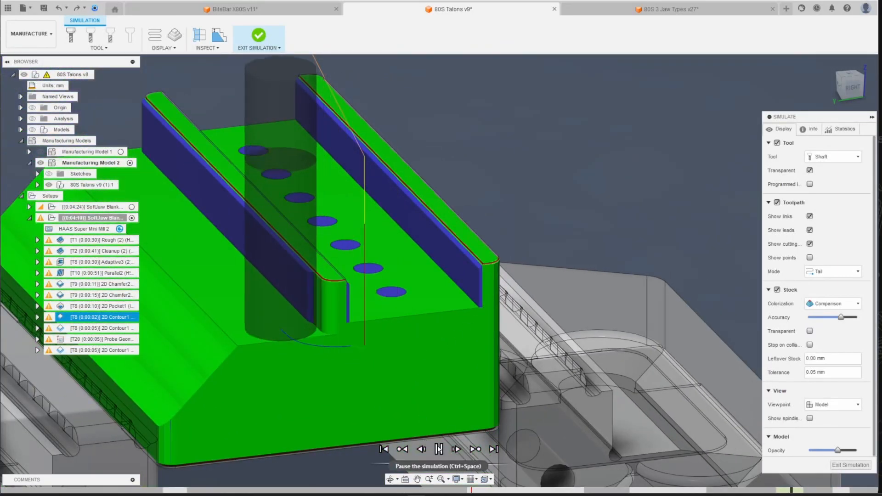
scroll(468, 387, down, 2)
scroll(466, 363, up, 2)
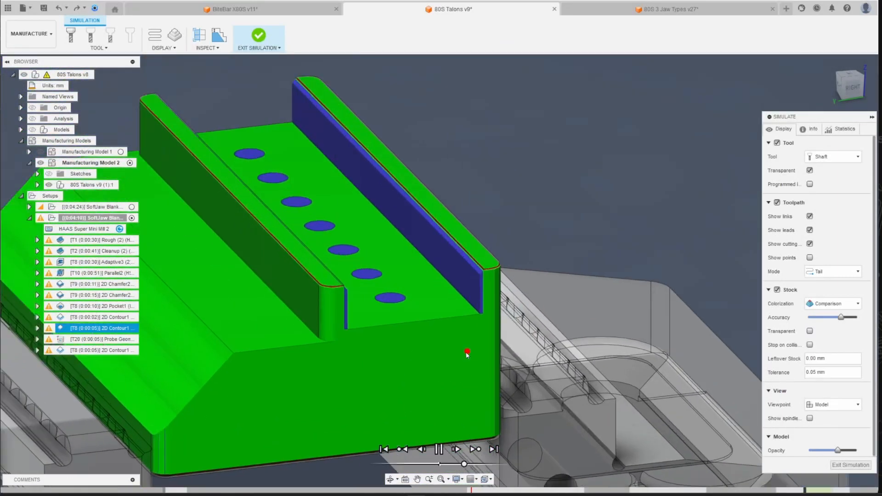
- Simulate the facing-wall contour, the probing and the final wall contour, and exit the simulation
scroll(373, 340, up, 2)
scroll(373, 341, up, 2)
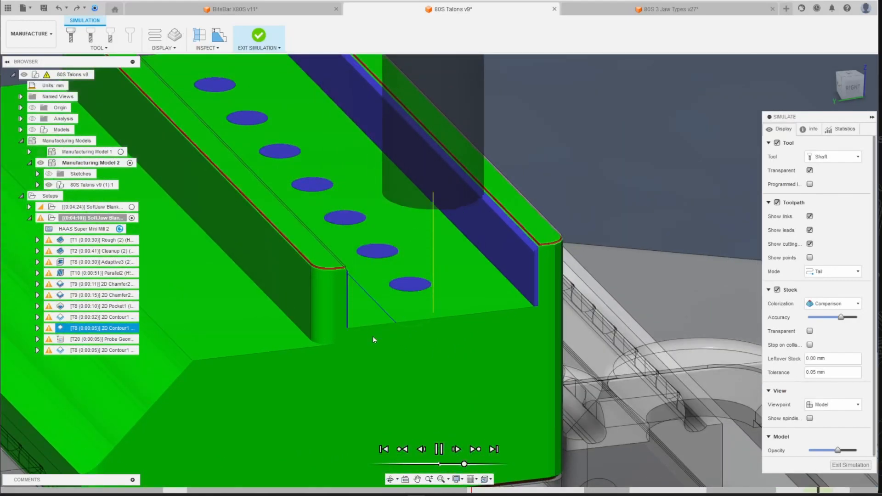
scroll(501, 308, down, 2)
scroll(498, 311, down, 2)
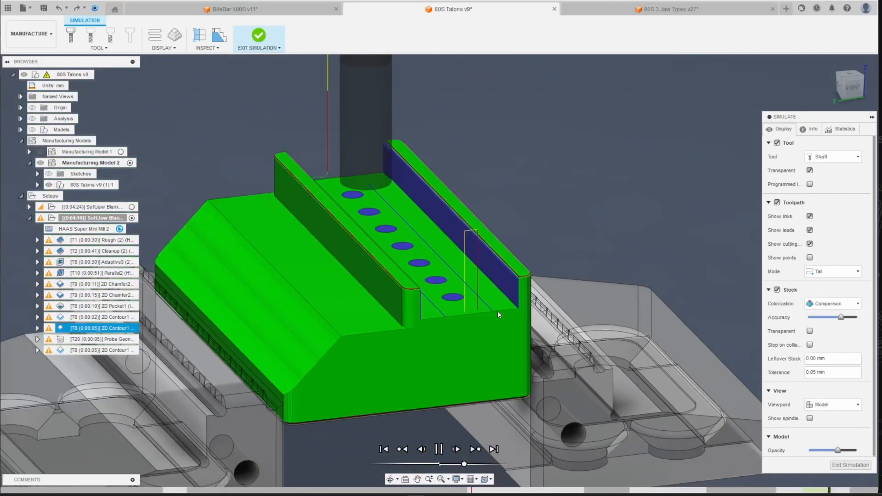
scroll(498, 311, down, 2)
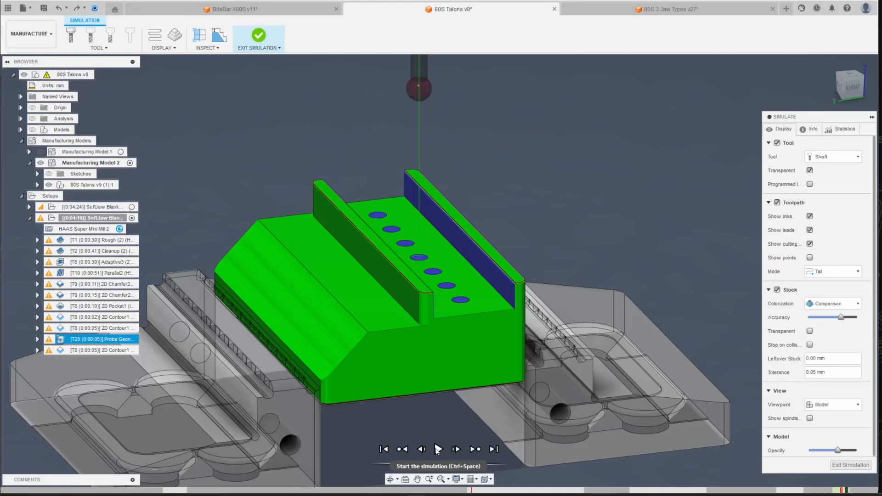
click(438, 450)
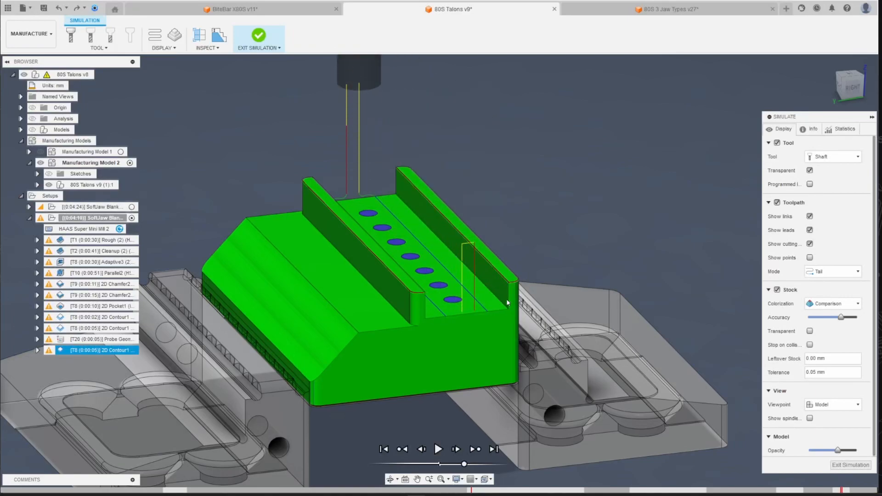
click(840, 470)
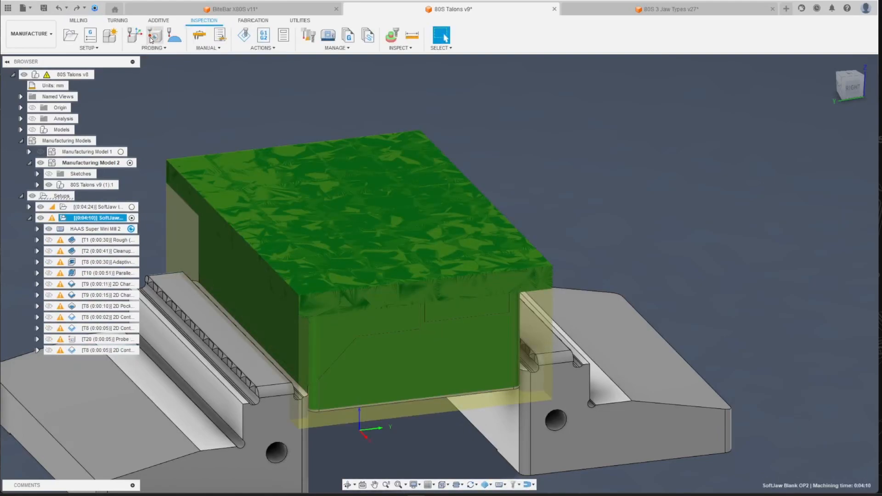
- Create a Y-channel Probe Geometry operation on the two facing slot walls after the final wall contour
click(452, 240)
shift+middle_drag(440, 273, 363, 237)
click(362, 237)
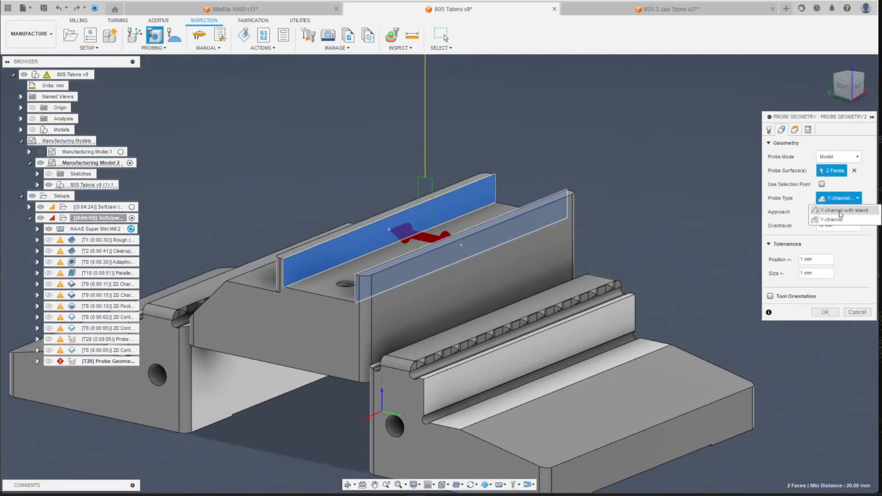
click(807, 129)
drag(842, 85, 858, 110)
click(825, 214)
scroll(478, 280, down, 2)
scroll(478, 280, up, 3)
shift+middle_drag(478, 280, 425, 271)
key(Escape)
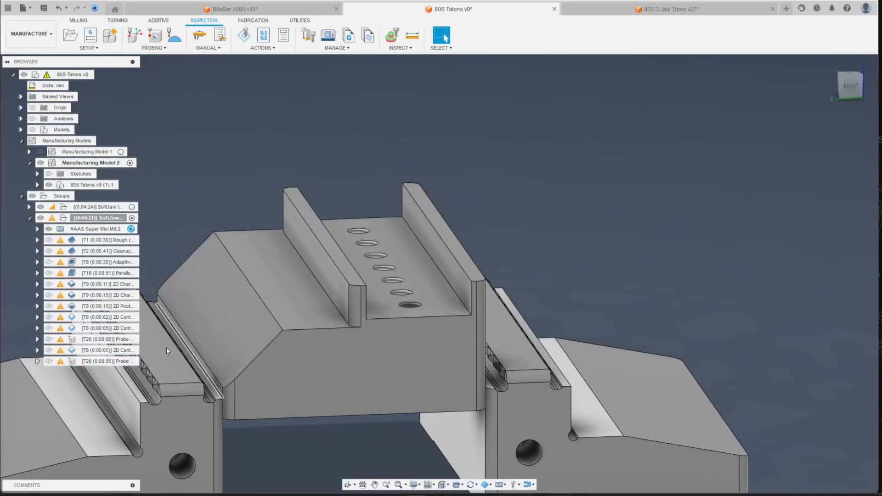
- Move the Parallel2 operation and both 2D Chamfer2 operations to the end of the OP2 setup, after the second probing operation
click(125, 363)
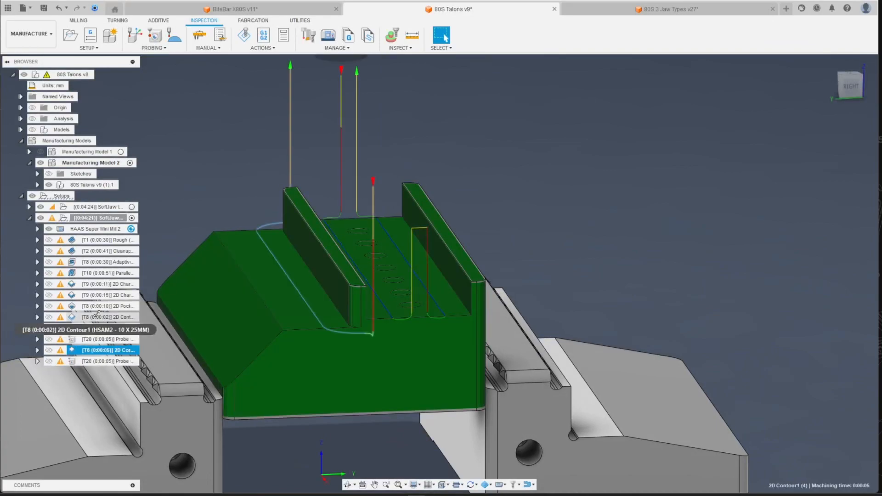
click(96, 296)
click(97, 284)
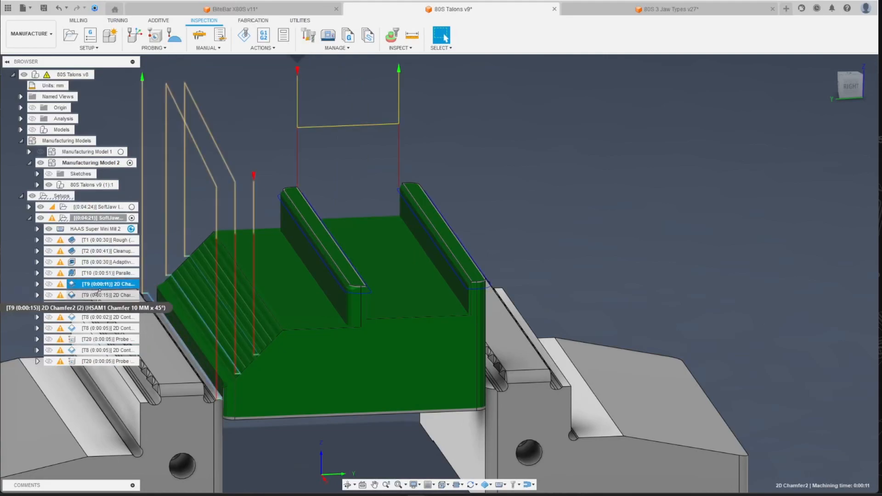
click(104, 274)
click(102, 284)
click(103, 274)
click(103, 285)
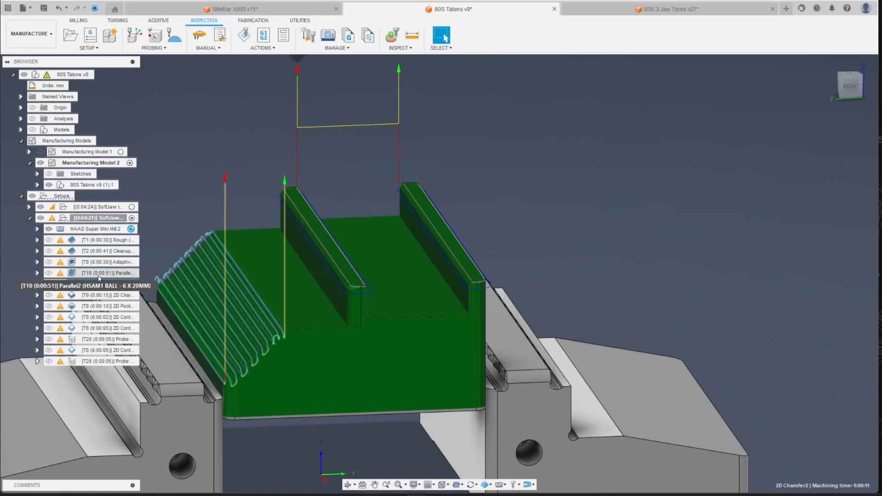
click(97, 275)
ctrl+click(94, 285)
ctrl+click(90, 297)
drag(90, 297, 135, 391)
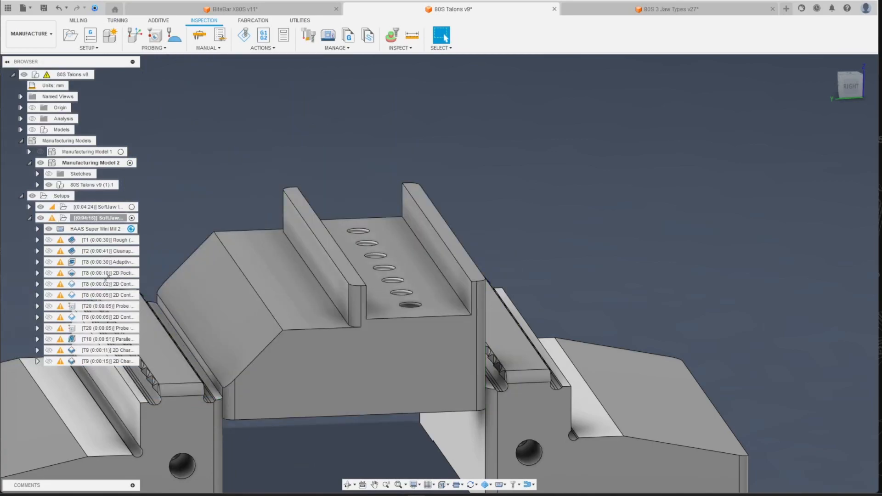
- Review the moved operations and the stock left on the slanted face at the second probing operation
click(91, 339)
scroll(257, 351, down, 2)
scroll(255, 351, up, 2)
scroll(256, 349, down, 1)
click(121, 350)
click(118, 339)
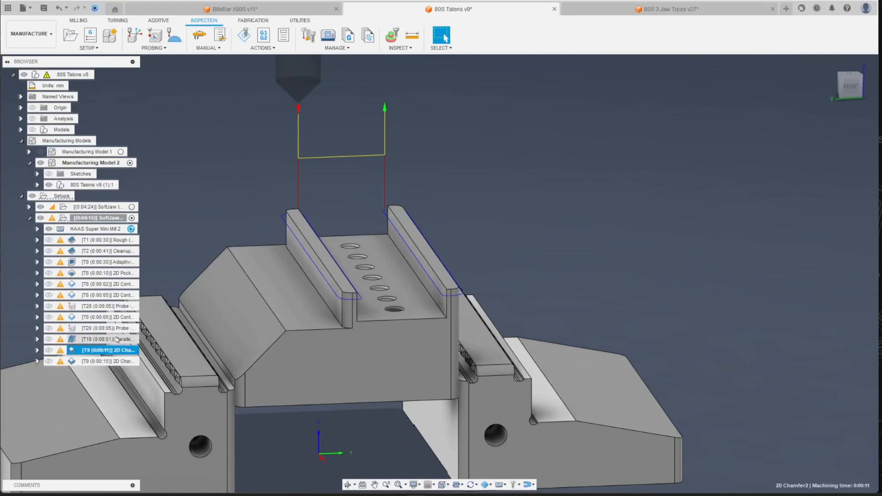
scroll(247, 346, down, 2)
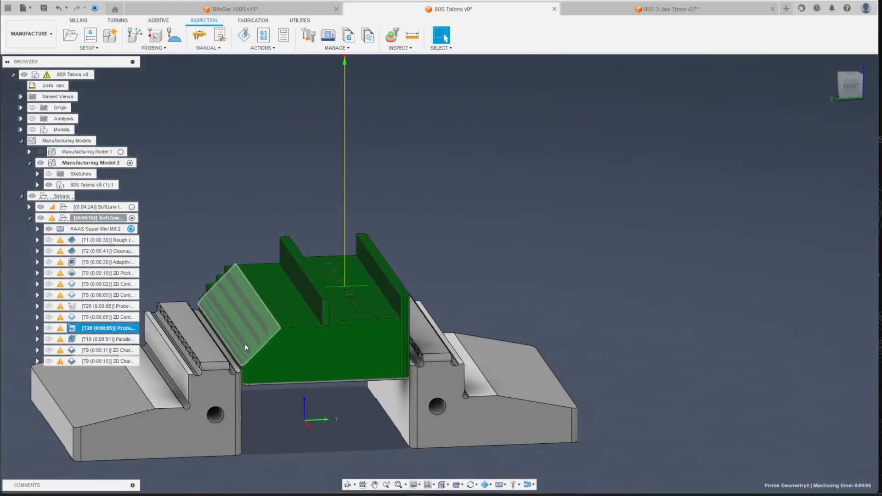
scroll(247, 346, up, 3)
shift+middle_drag(439, 274, 439, 306)
click(776, 116)
click(132, 330)
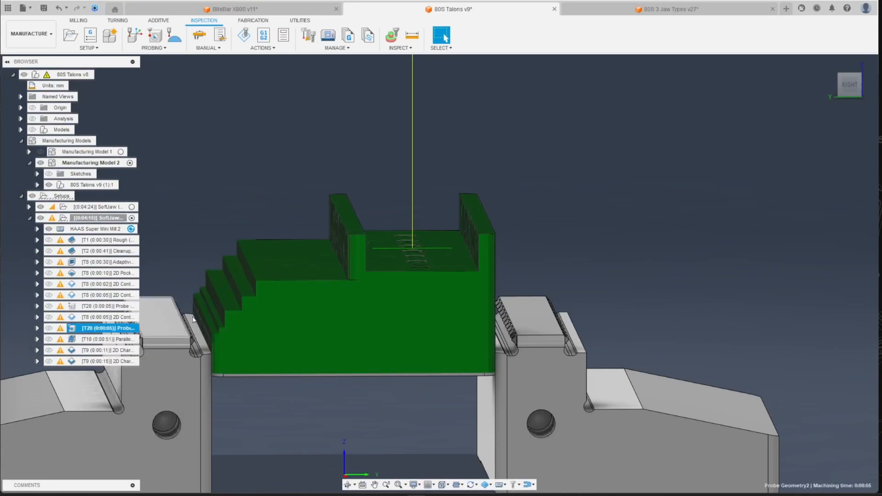
- Compare the toolpaths and remaining stock of the Parallel2 operation and both chamfer operations in their new order
click(124, 340)
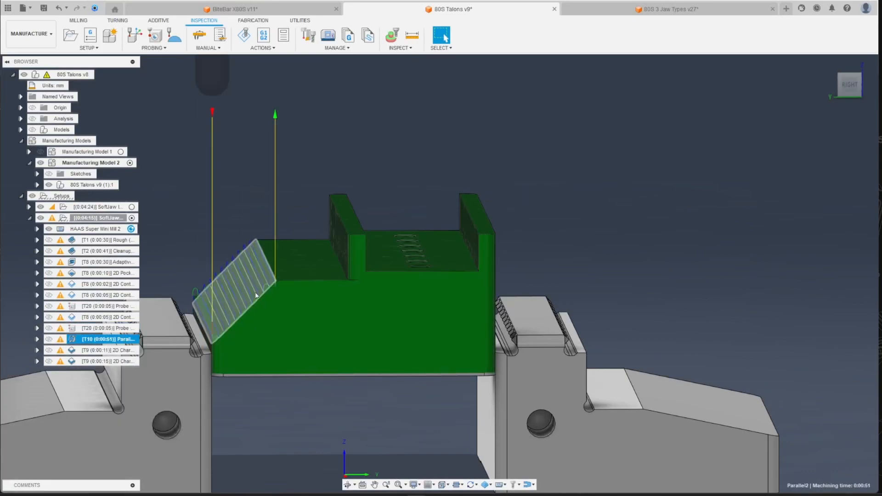
scroll(244, 302, up, 3)
scroll(226, 387, down, 2)
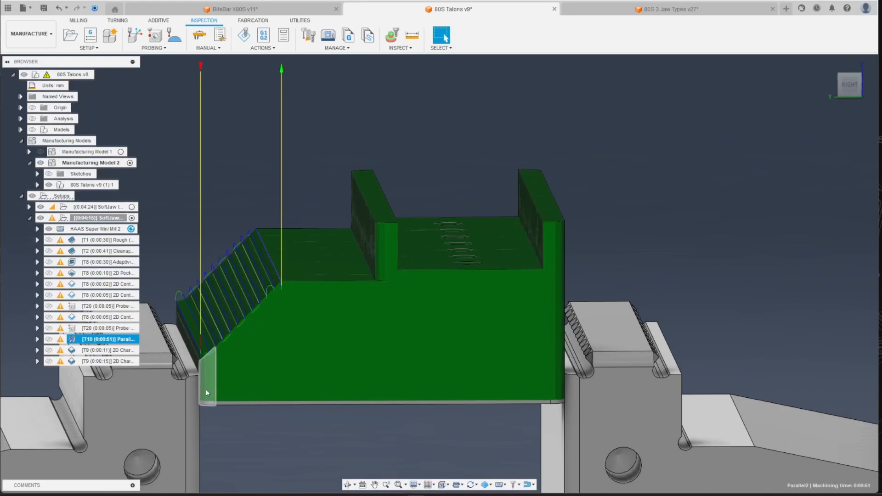
click(95, 350)
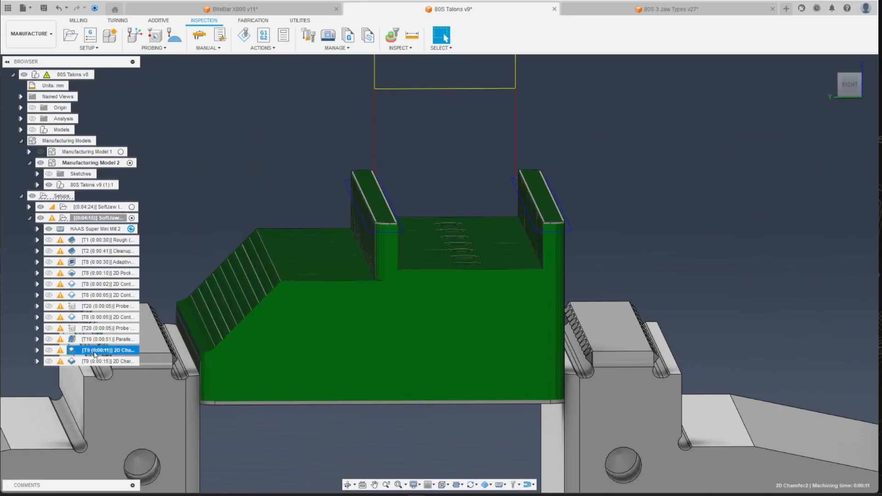
click(96, 362)
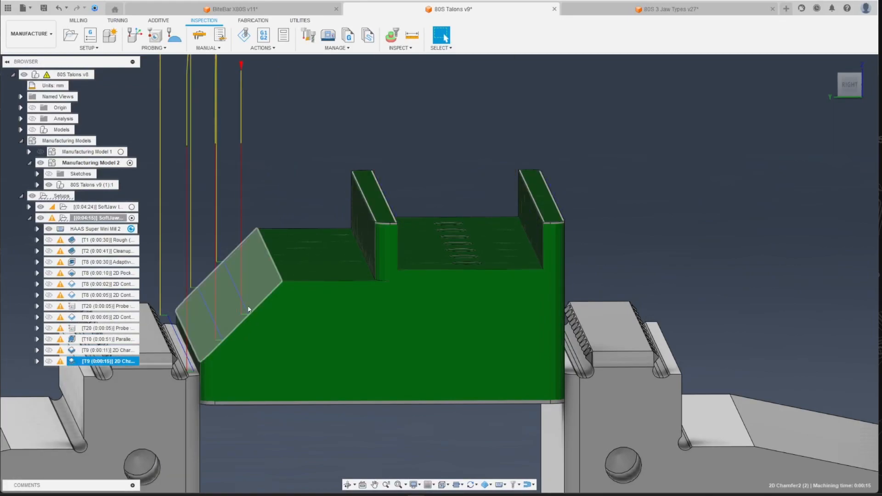
scroll(248, 305, down, 1)
- Check the out-of-position, wrong-size and tool-wear actions of the Probe Geometry2 operation, then cancel without changes
click(106, 328)
right_click(106, 328)
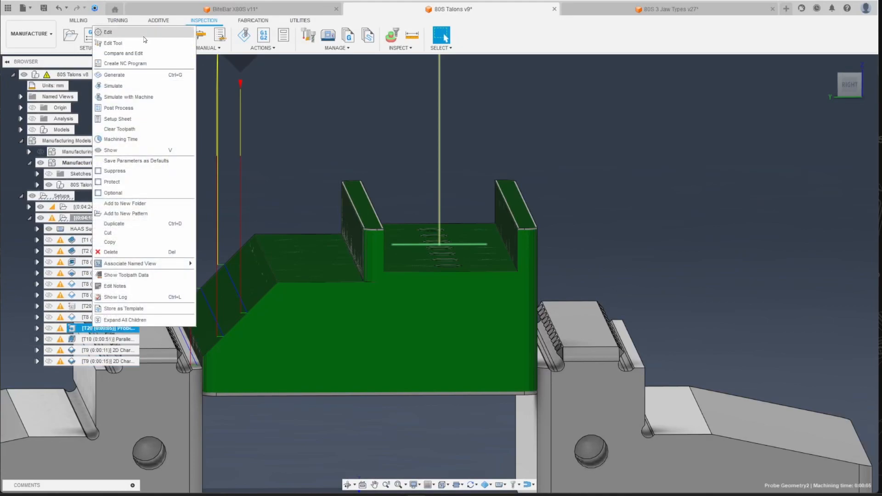
click(144, 38)
click(810, 130)
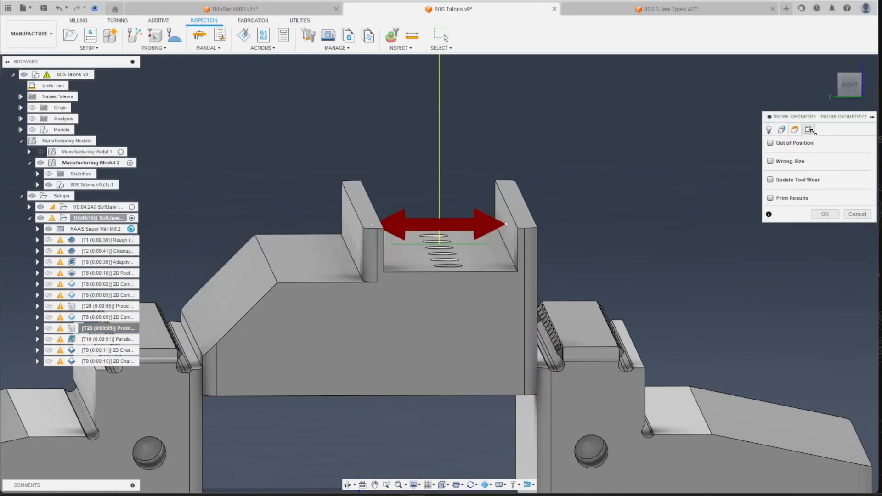
click(857, 214)
- Add a Manual NC operation of type Optional stop to the SoftJaw Blank OP2 setup
right_click(88, 219)
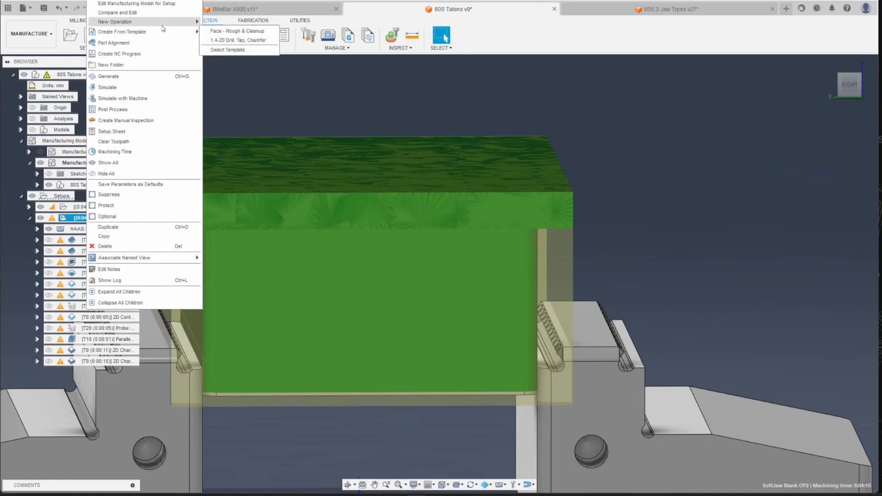
mouse_move(162, 23)
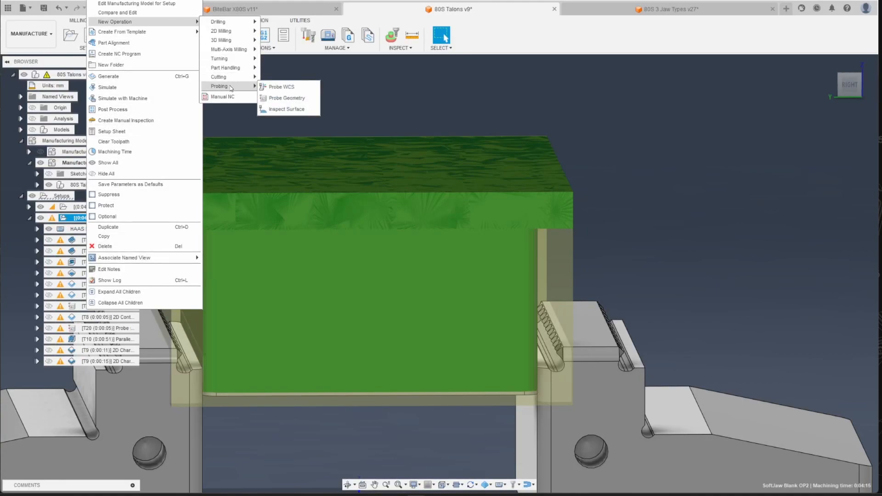
click(223, 97)
click(814, 157)
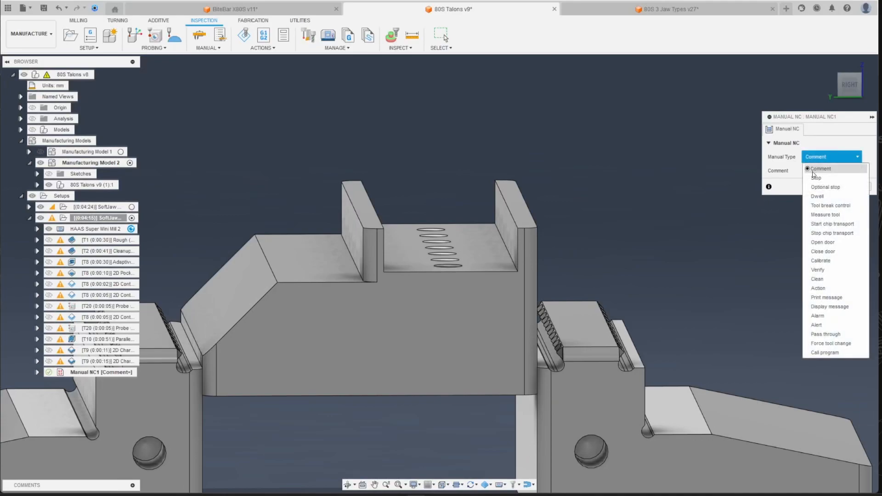
click(820, 187)
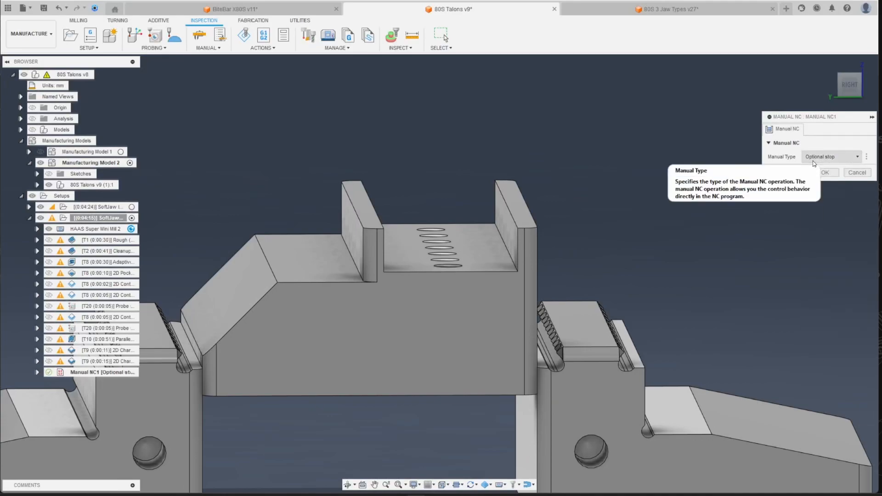
click(814, 163)
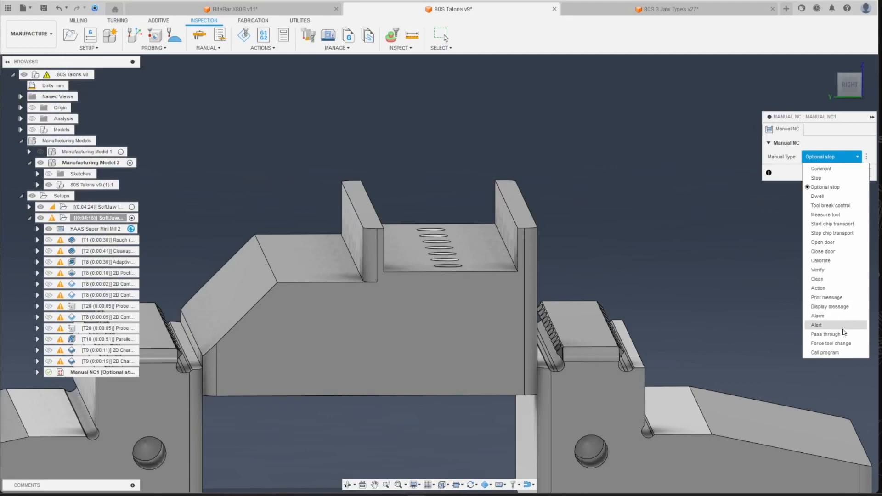
click(778, 177)
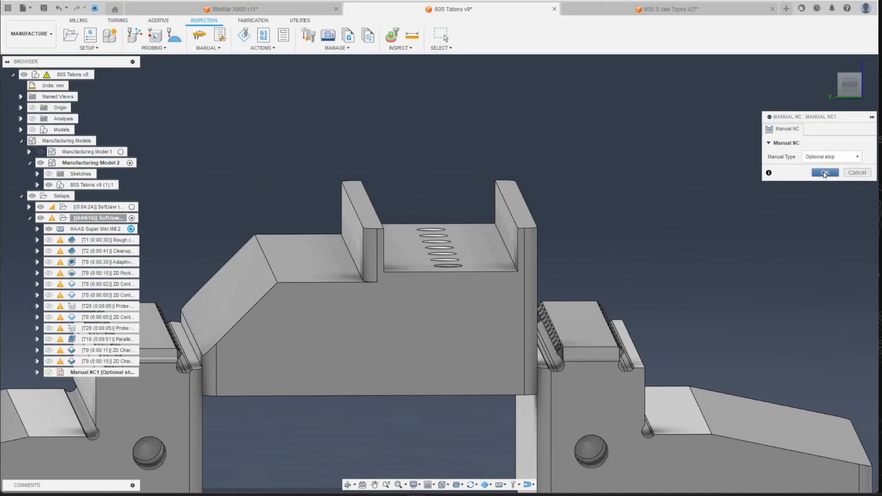
click(826, 172)
- Move the optional stop to directly after the second probing operation, ahead of the Parallel finishing operation
drag(101, 372, 90, 353)
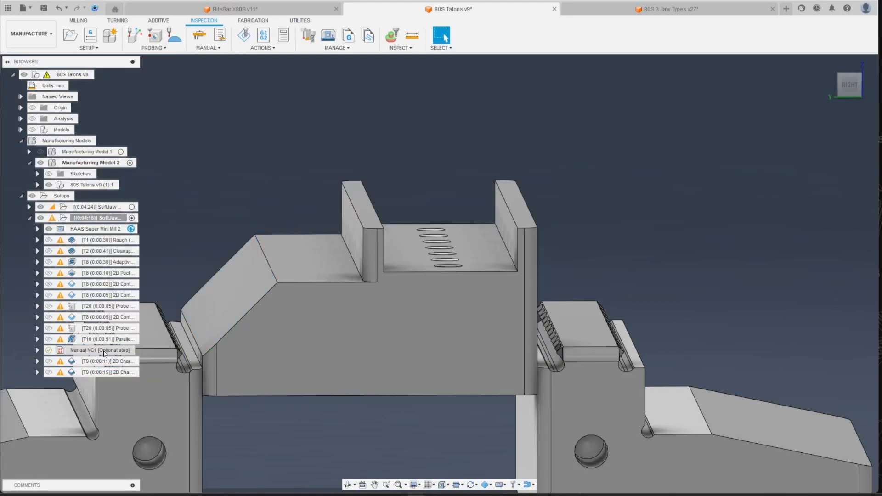
drag(102, 351, 99, 339)
scroll(339, 300, down, 2)
scroll(338, 299, up, 2)
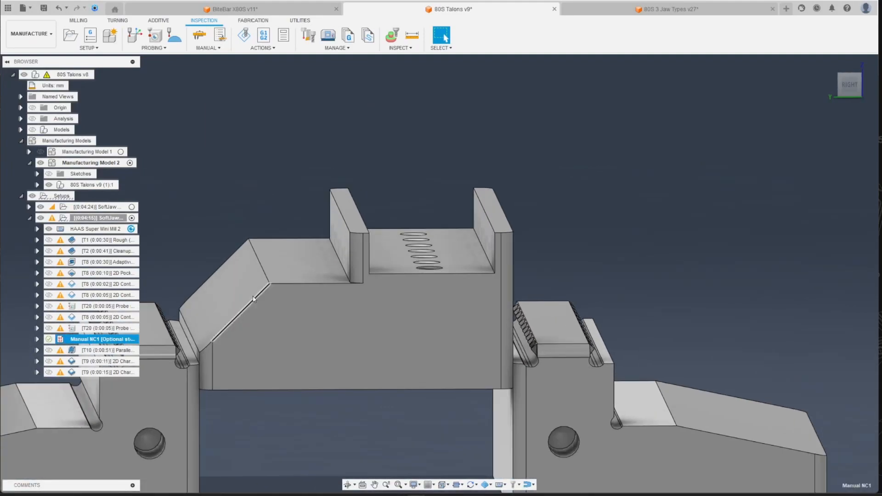
scroll(401, 253, down, 2)
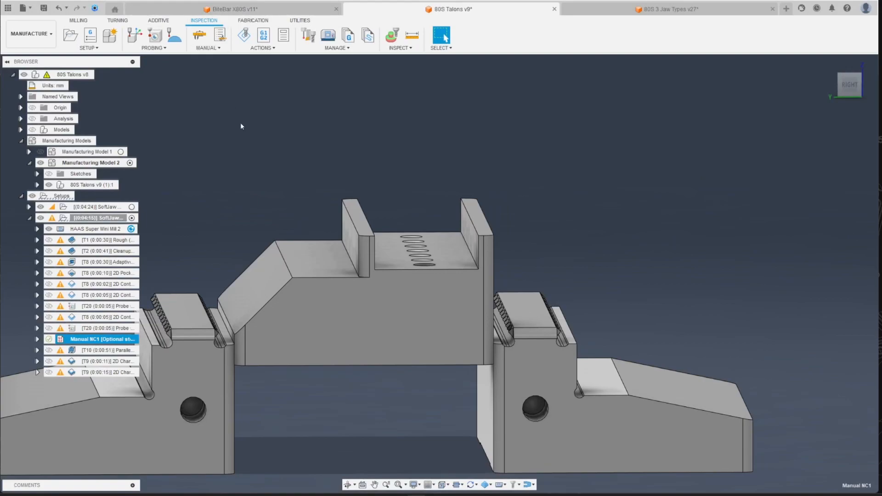
click(674, 195)
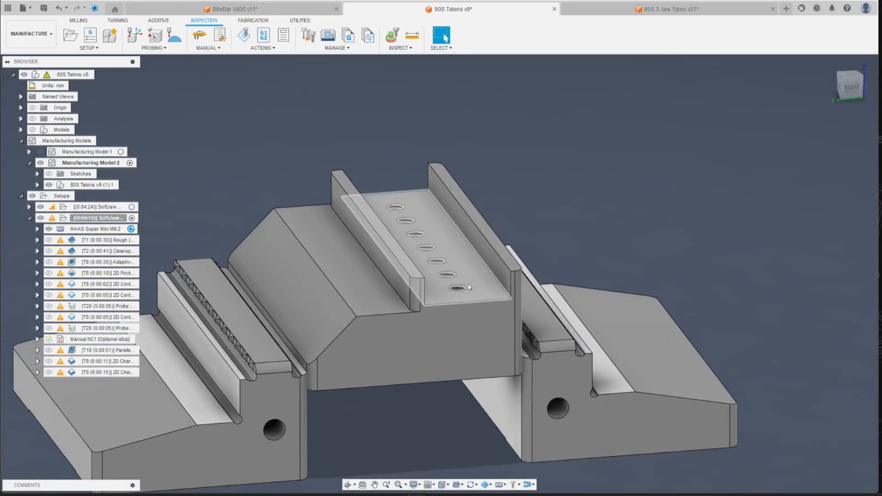
- Start a Drill operation on the hole row between the two upright walls, selecting all holes of the same diameter
scroll(460, 289, up, 2)
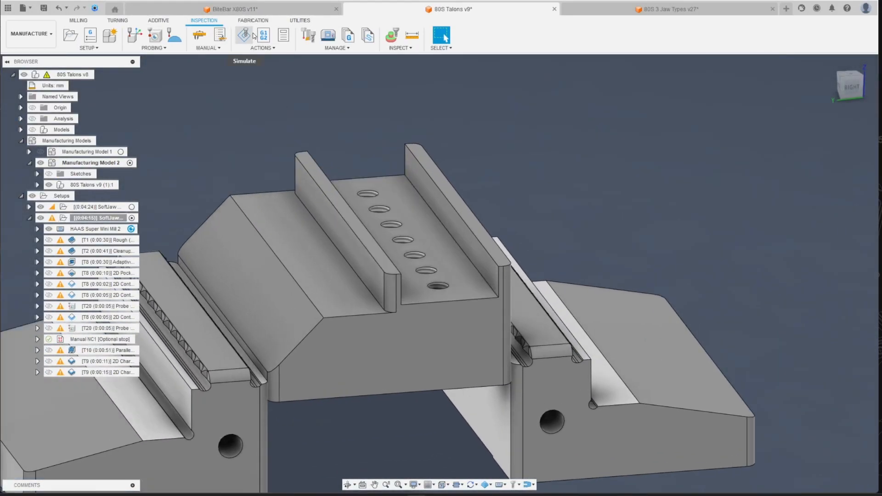
click(75, 20)
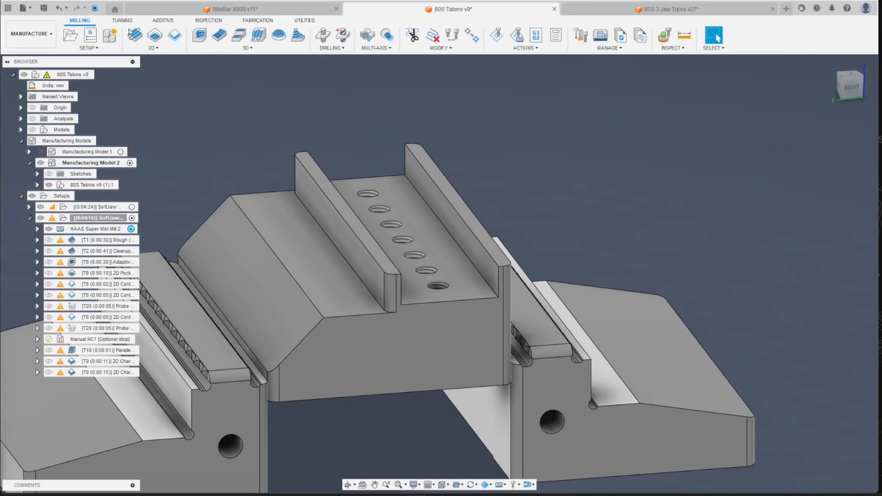
click(323, 36)
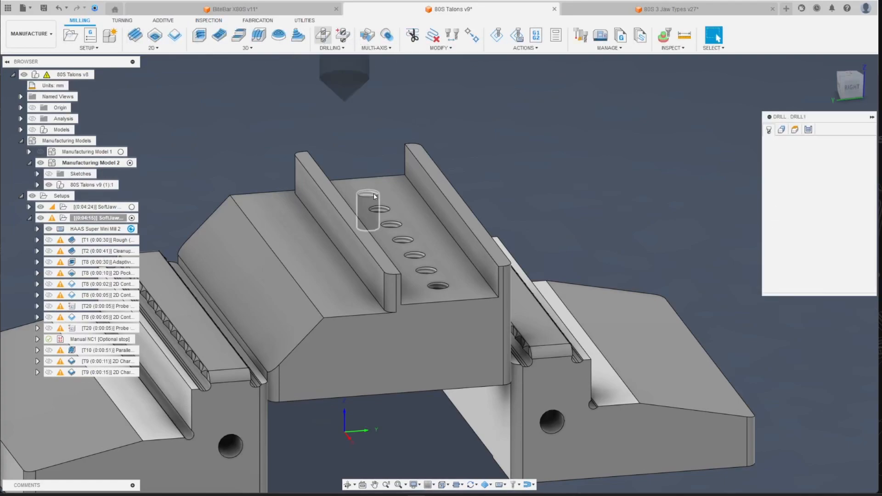
click(368, 194)
click(782, 129)
click(827, 185)
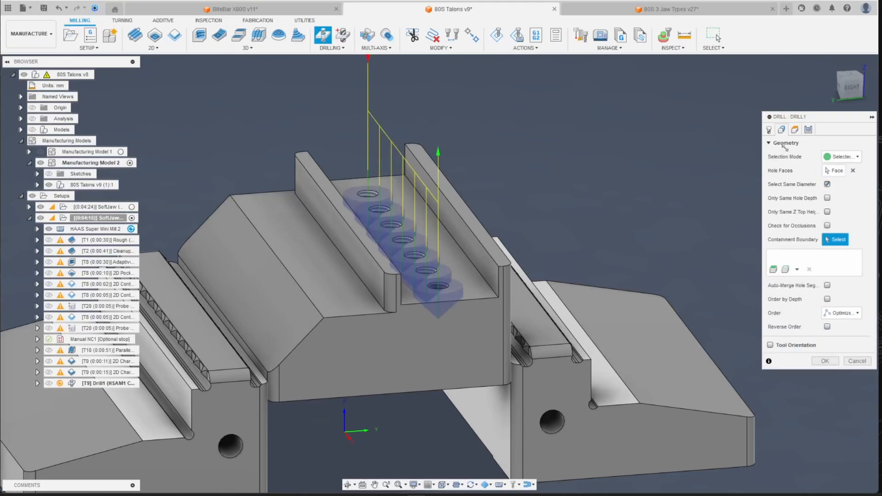
- Assign tool 13, the 10 mm x 90° spot drill from the SMM2 library, to the drill operation
click(769, 129)
click(830, 157)
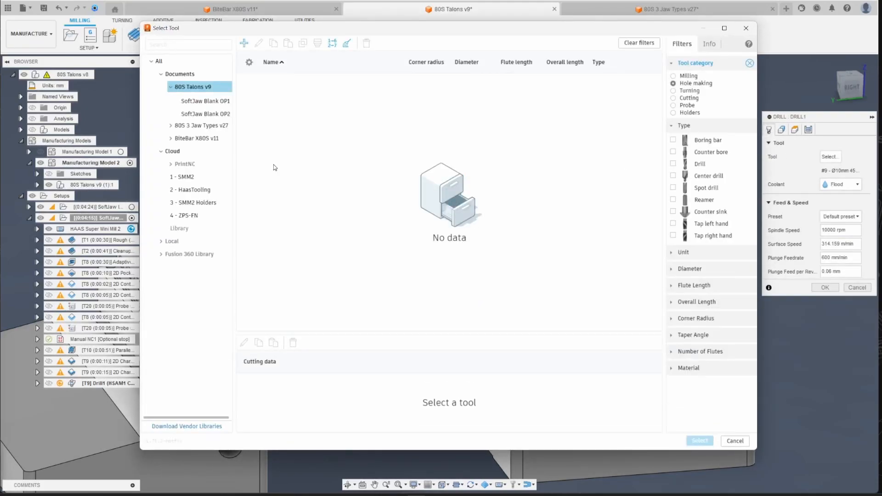
click(198, 177)
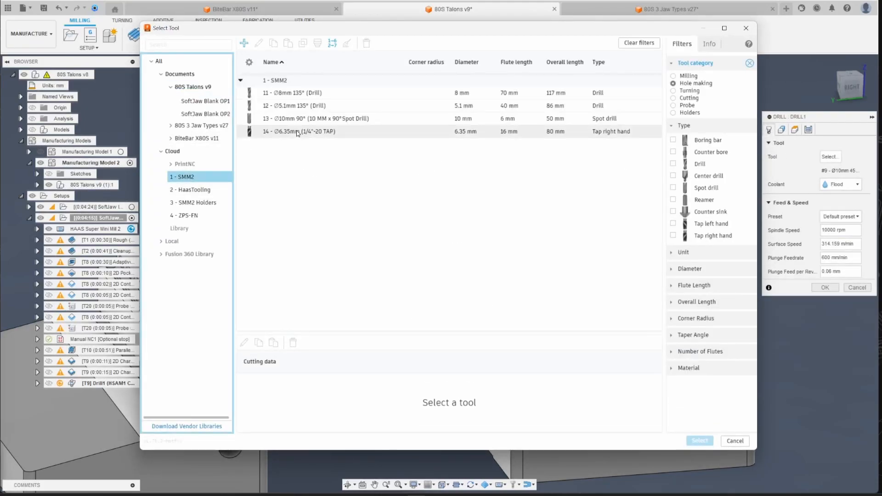
click(294, 121)
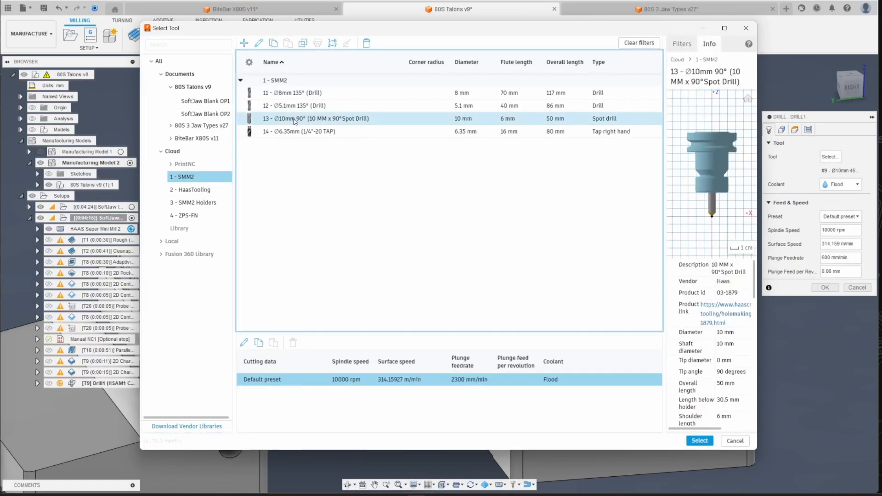
double_click(294, 119)
- Set the drill's bottom height to chamfer width, accept the operation and check its toolpath over the holes
click(795, 130)
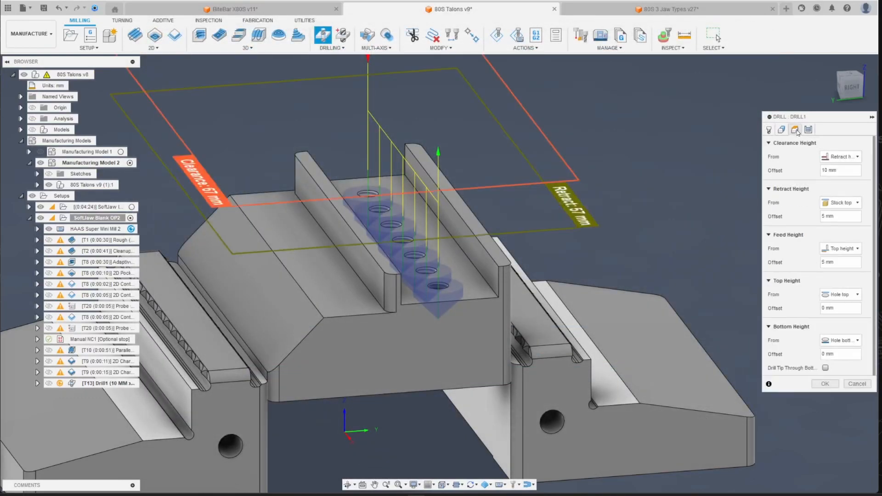
click(841, 341)
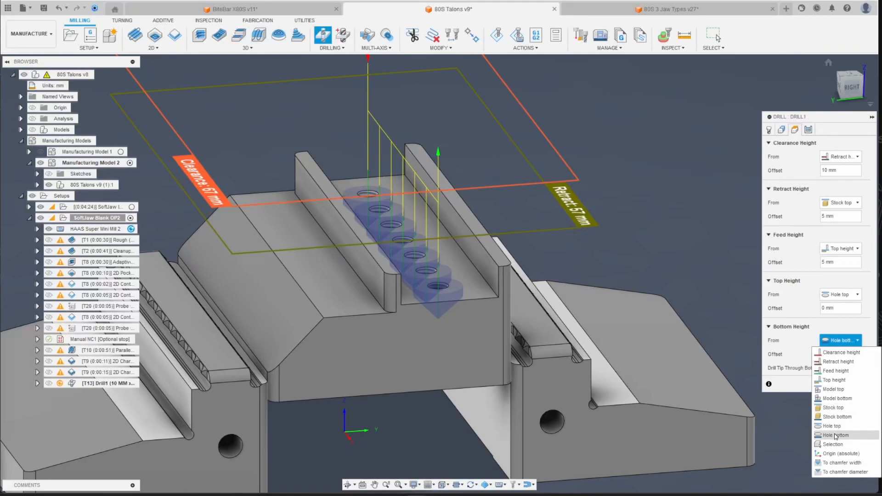
click(842, 463)
scroll(446, 292, up, 5)
scroll(450, 290, down, 5)
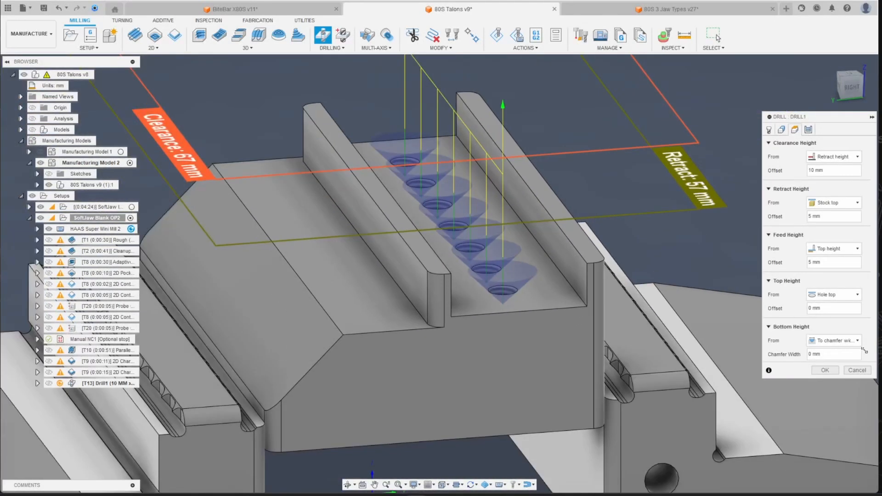
click(825, 371)
scroll(435, 308, down, 4)
scroll(522, 273, up, 5)
scroll(531, 294, up, 4)
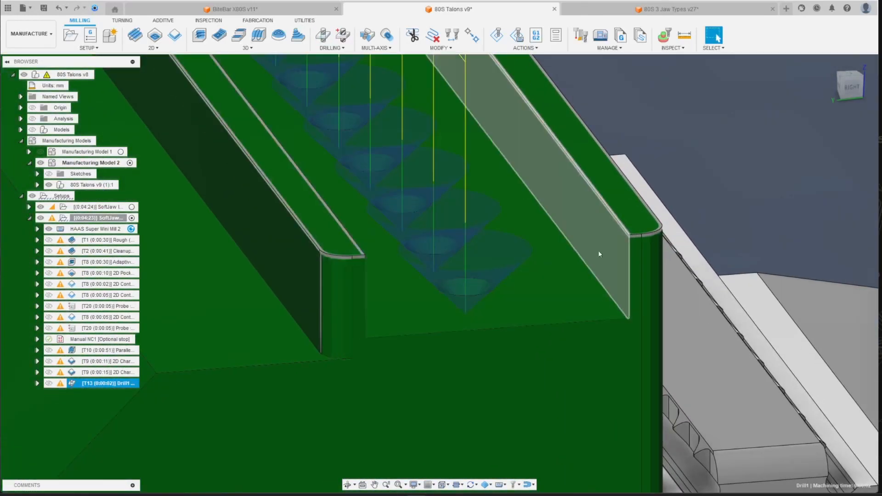
scroll(729, 158, down, 2)
click(844, 90)
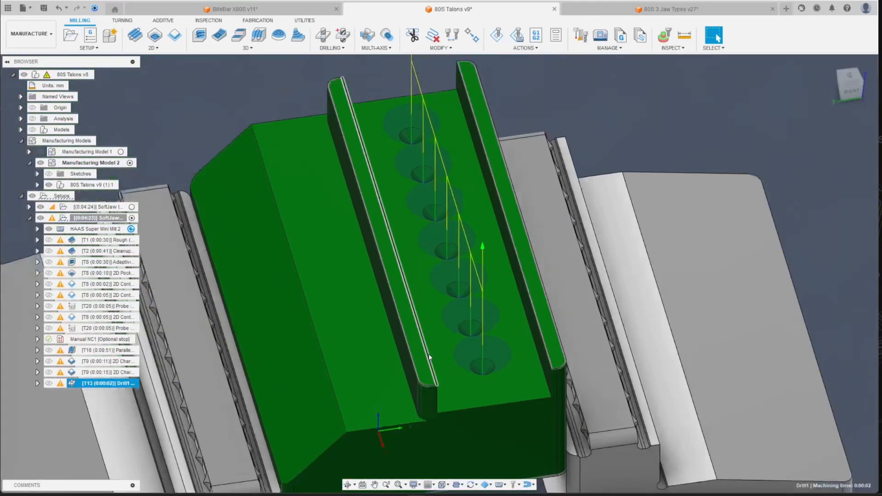
- Add a second Drill operation on the same row of holes, including all holes of the same diameter
scroll(372, 313, down, 2)
scroll(247, 323, up, 5)
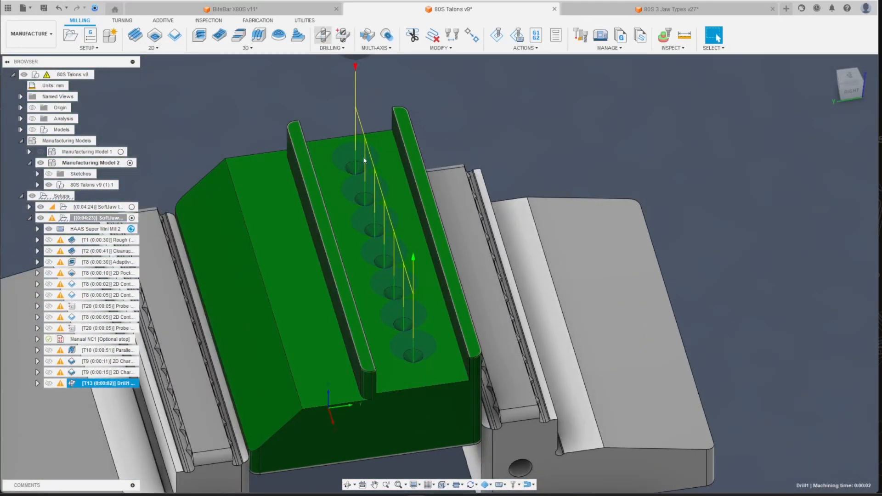
click(827, 184)
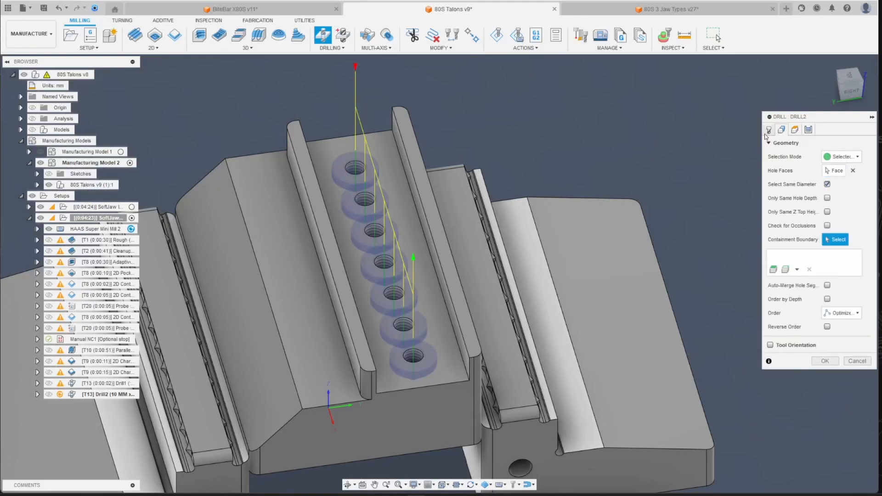
click(769, 130)
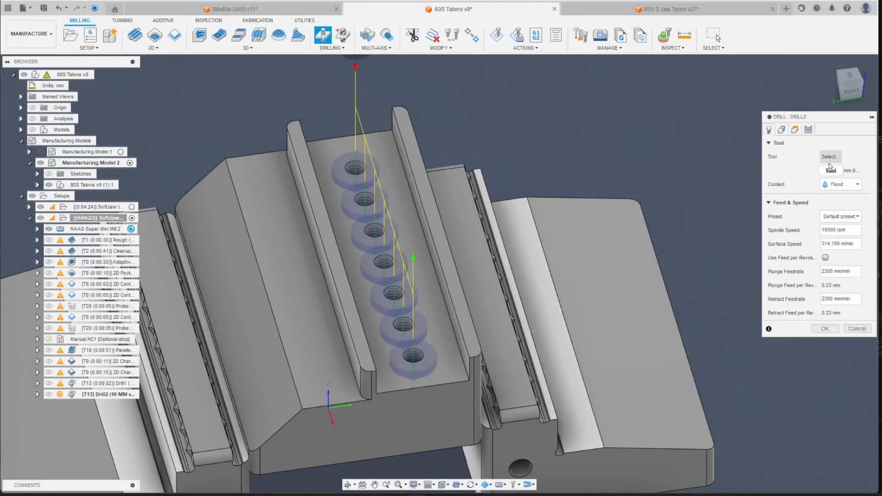
click(782, 130)
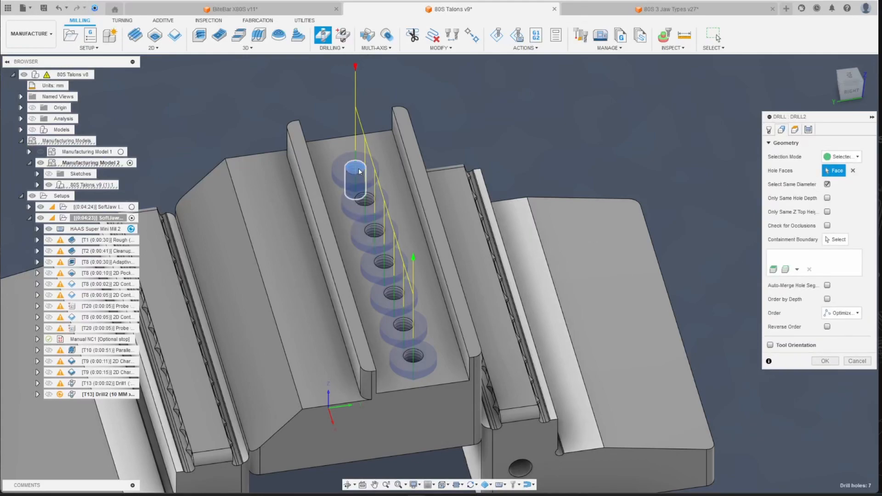
click(843, 156)
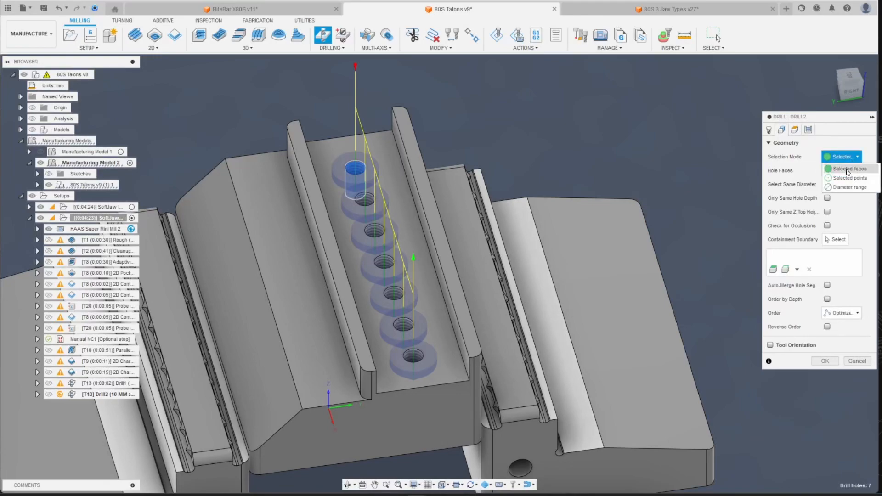
click(841, 170)
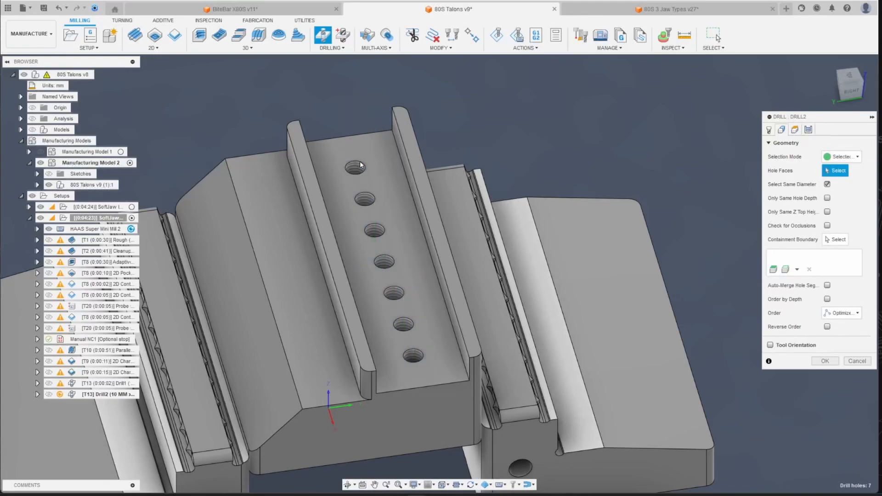
click(826, 361)
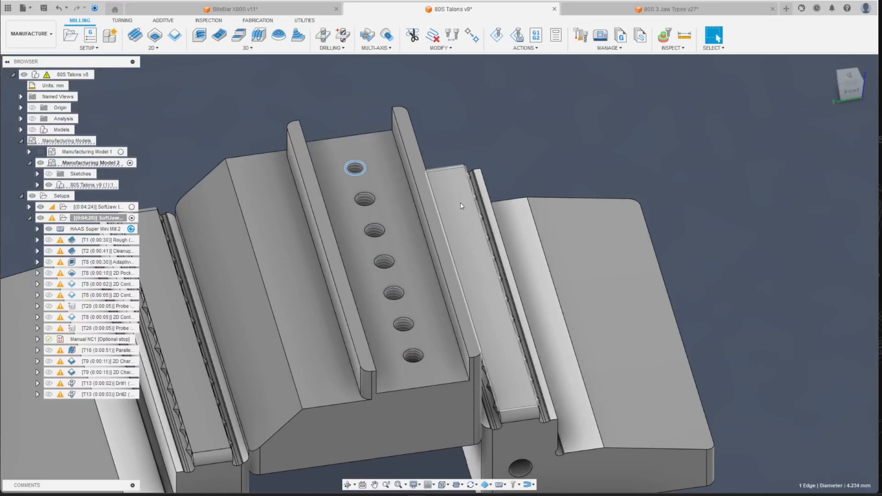
- Edit the second drill operation to use tool 30, the 4.5 mm 135° drill from the HaasTooling library
click(102, 393)
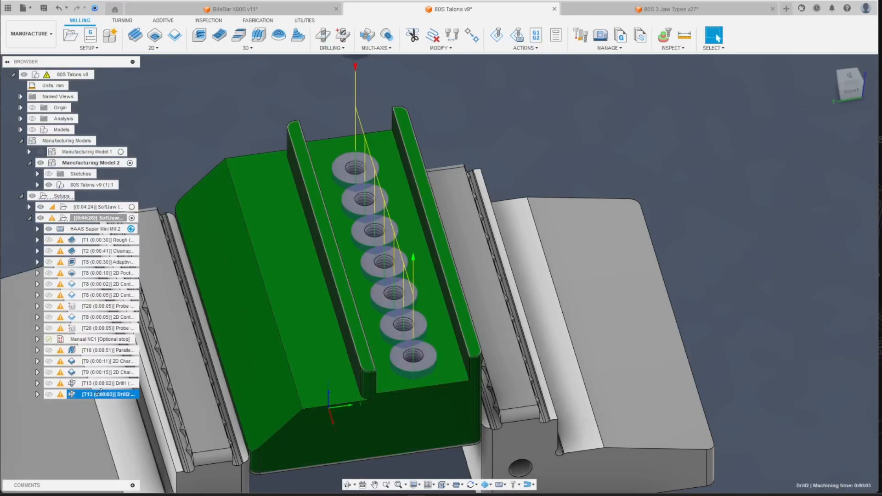
right_click(98, 395)
click(119, 79)
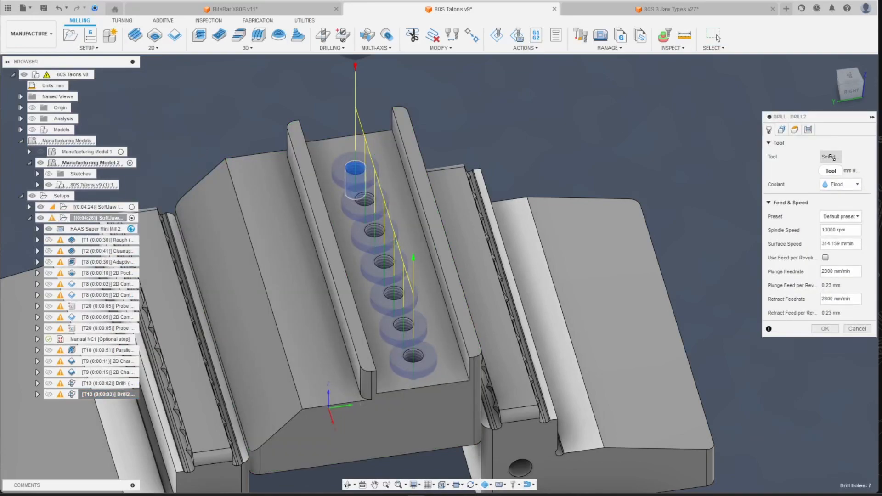
click(830, 157)
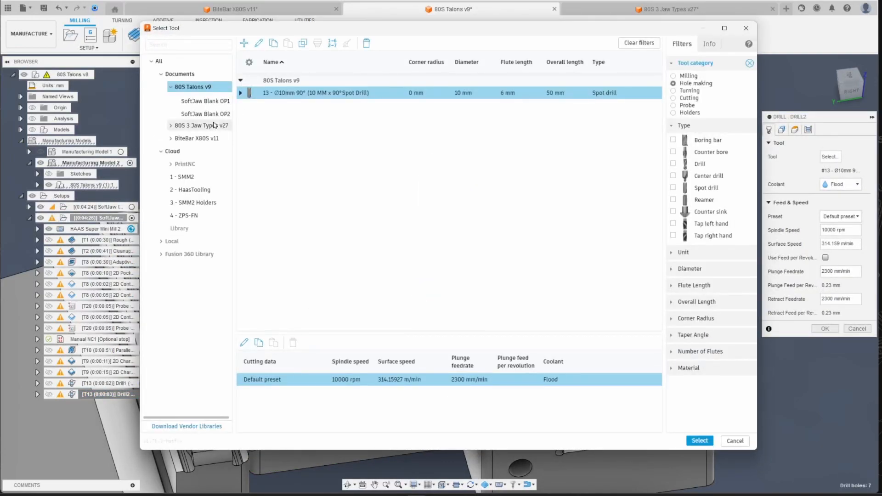
click(193, 190)
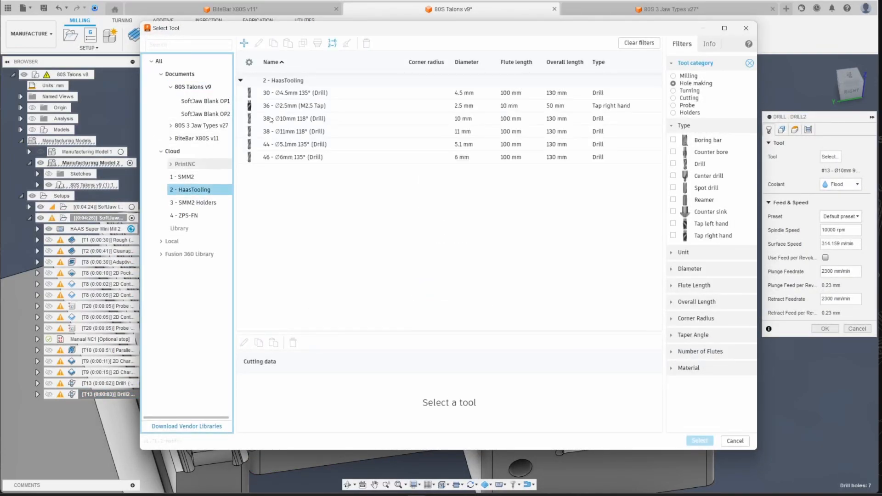
click(308, 94)
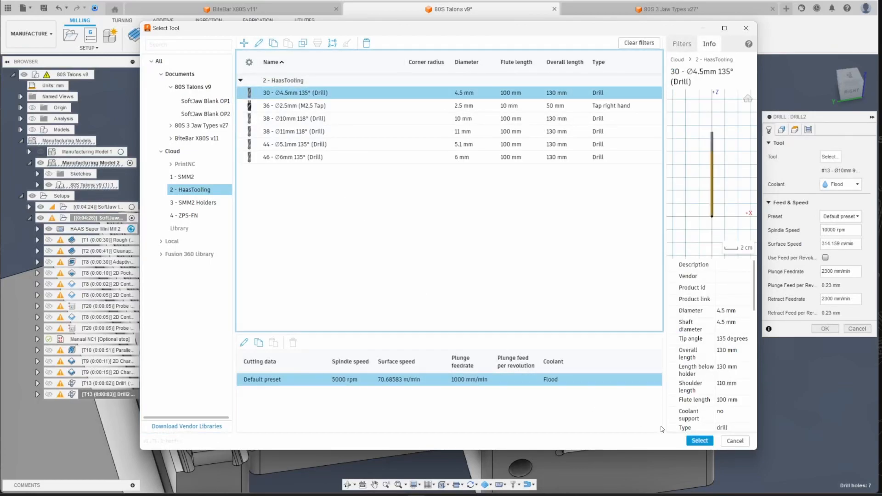
click(700, 441)
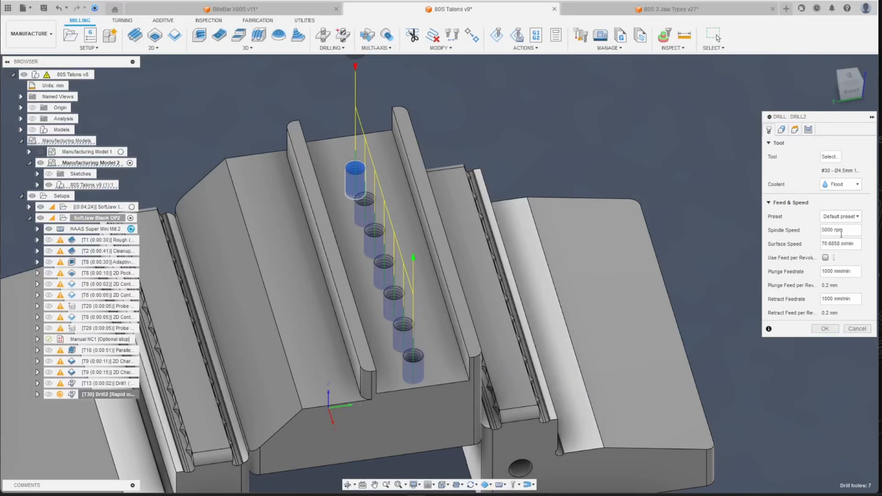
- Accept the second drill operation and check its toolpath over the row of holes
click(826, 329)
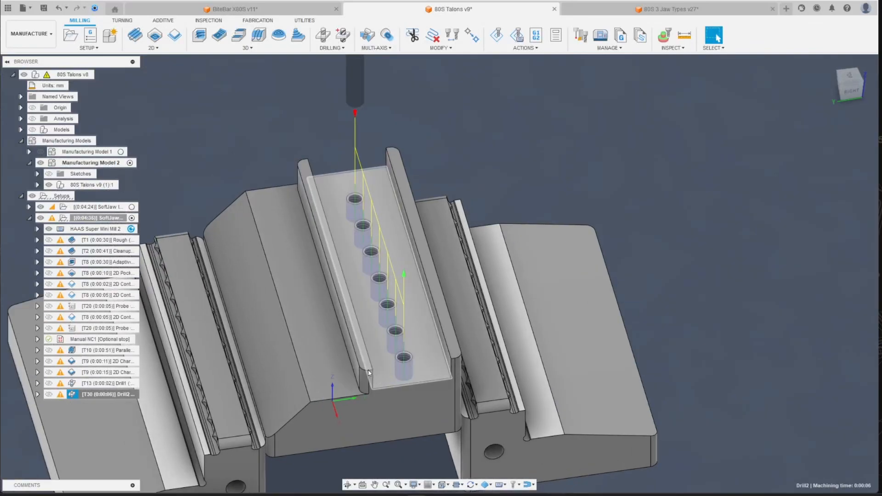
mouse_move(420, 275)
shift+middle_down()
mouse_move(437, 263)
mouse_move(435, 271)
shift+middle_up()
scroll(418, 351, up, 3)
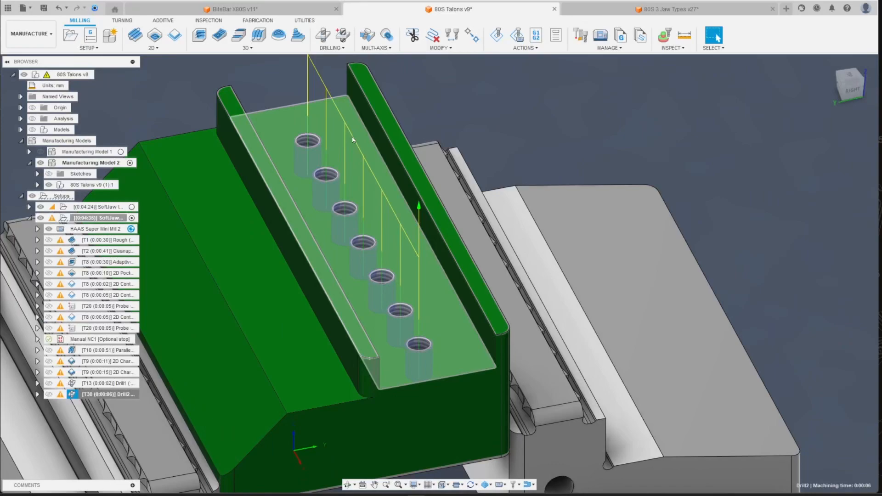
- Add a third Drill operation and, while choosing its tool, duplicate tool 14, the 1/4"-20 tap, in the SMM2 library
click(324, 35)
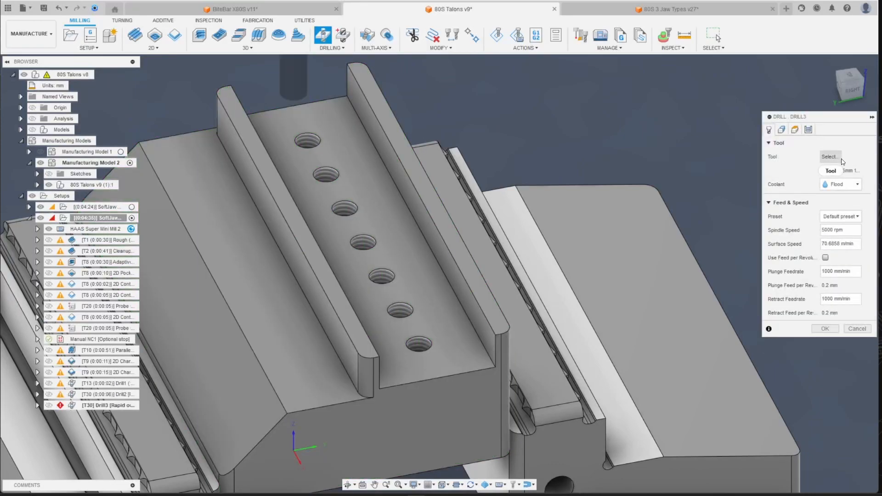
click(841, 158)
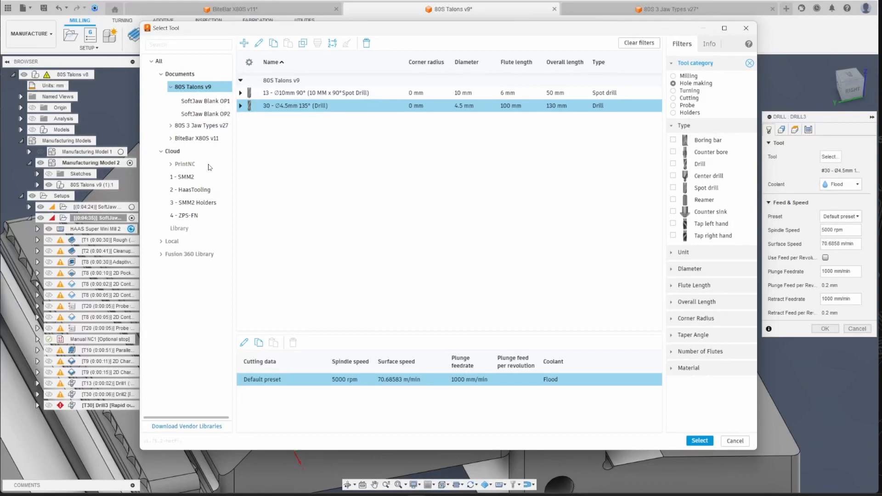
click(189, 178)
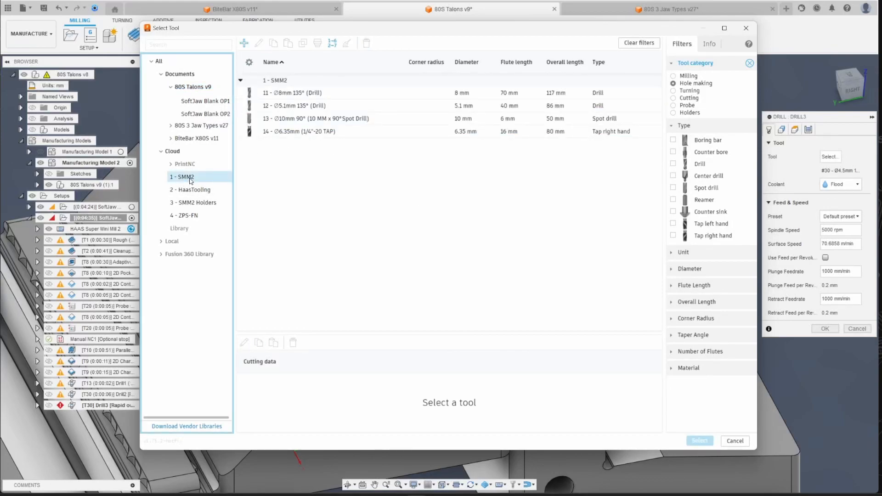
click(310, 143)
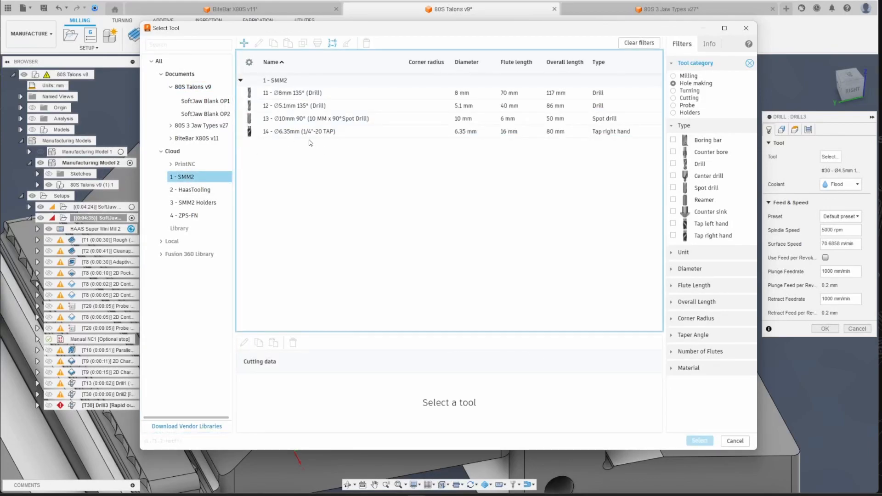
click(301, 135)
right_click(301, 136)
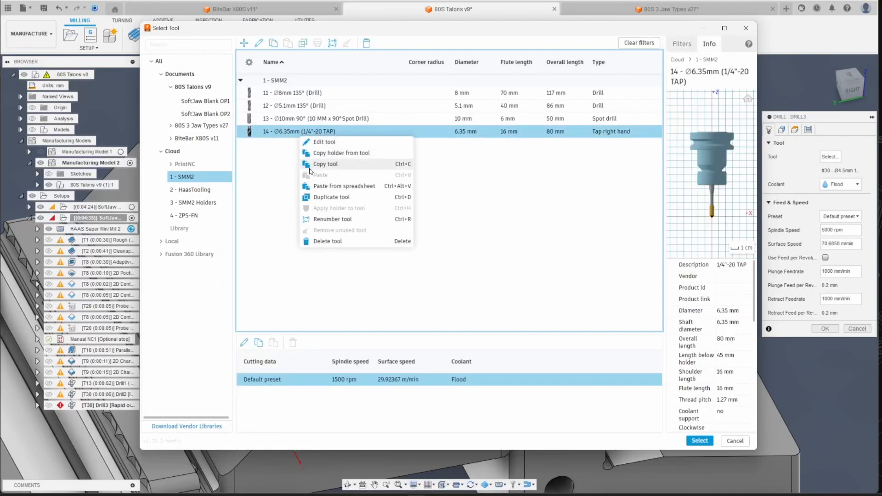
click(320, 198)
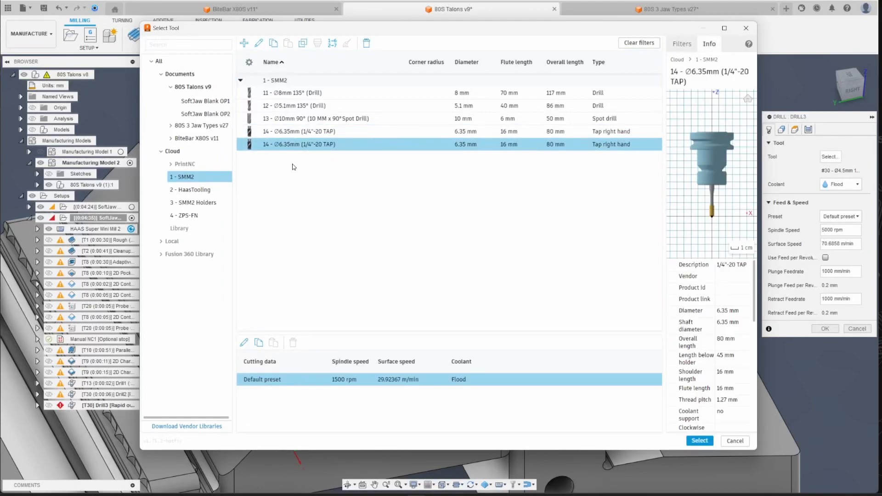
- Edit the duplicated tap, changing its description to M5 Tap and its diameter to 5 mm
click(259, 44)
click(370, 82)
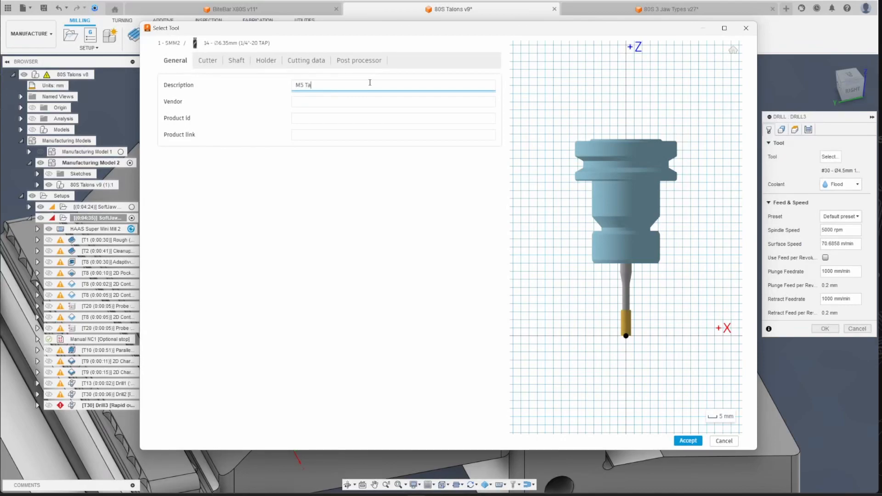
click(213, 62)
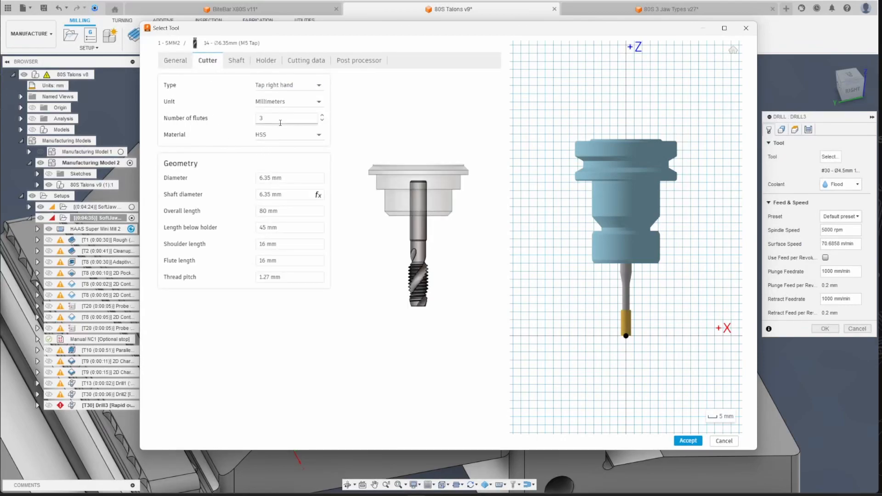
click(284, 178)
text(5)
key(Return)
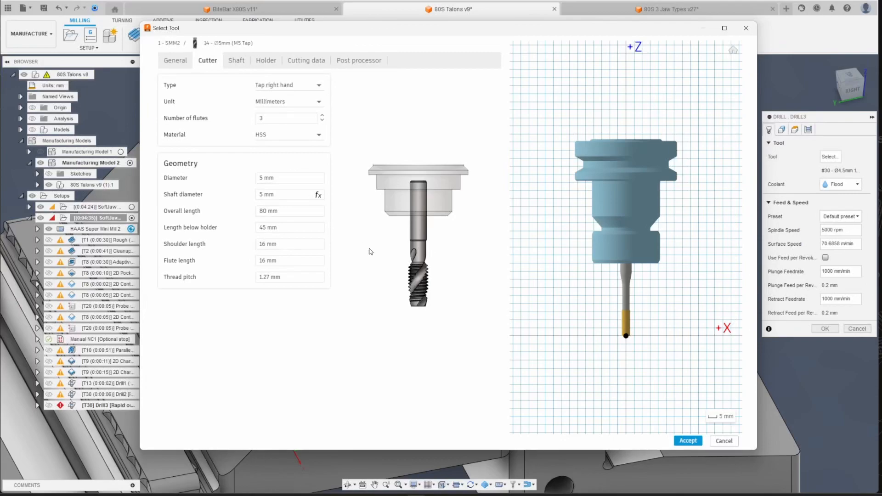
- Set the M5 tap's thread pitch to 0.8 mm
click(307, 274)
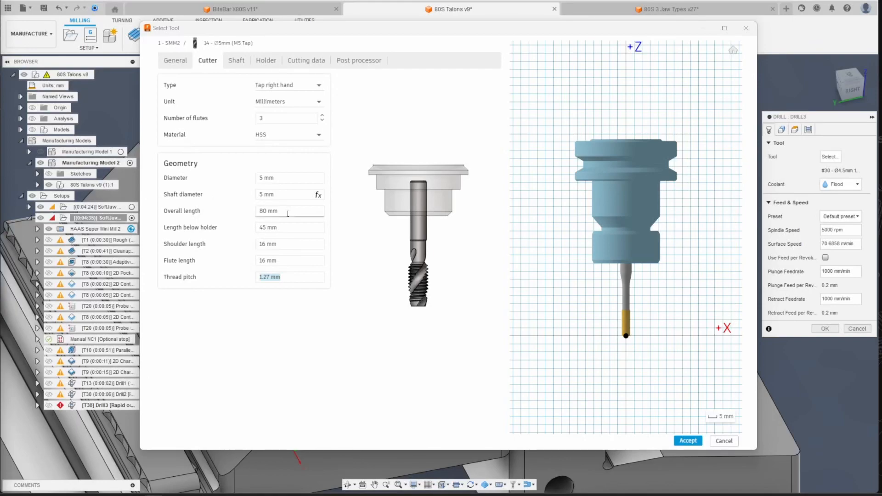
click(283, 279)
text(0.8)
key(Return)
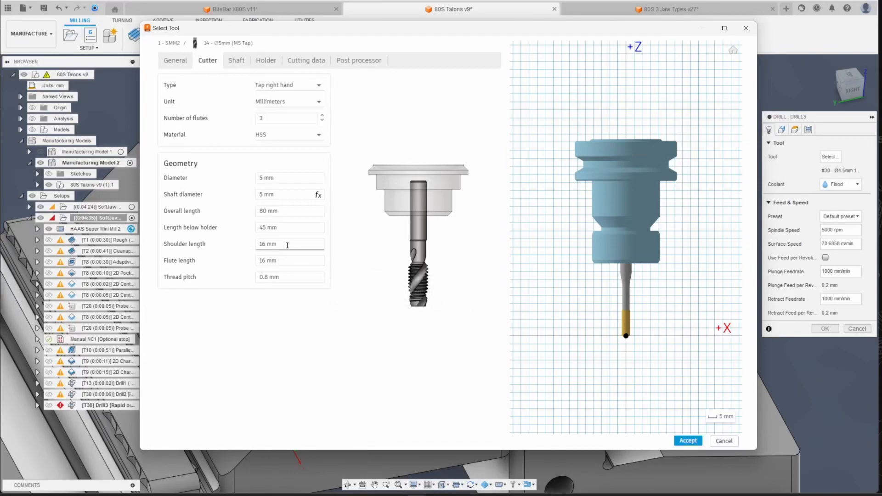
- Review the M5 tap's remaining settings, number it 19, save it and assign it to the third drill operation
click(235, 60)
click(266, 60)
click(302, 62)
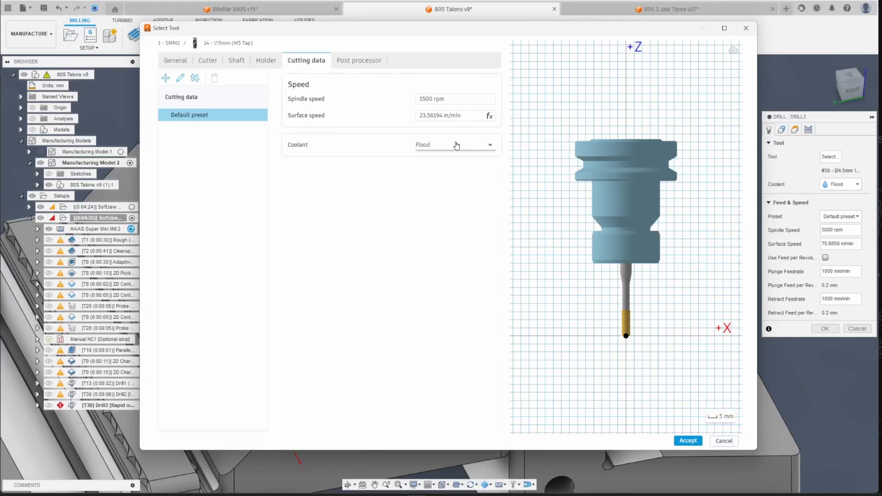
click(359, 62)
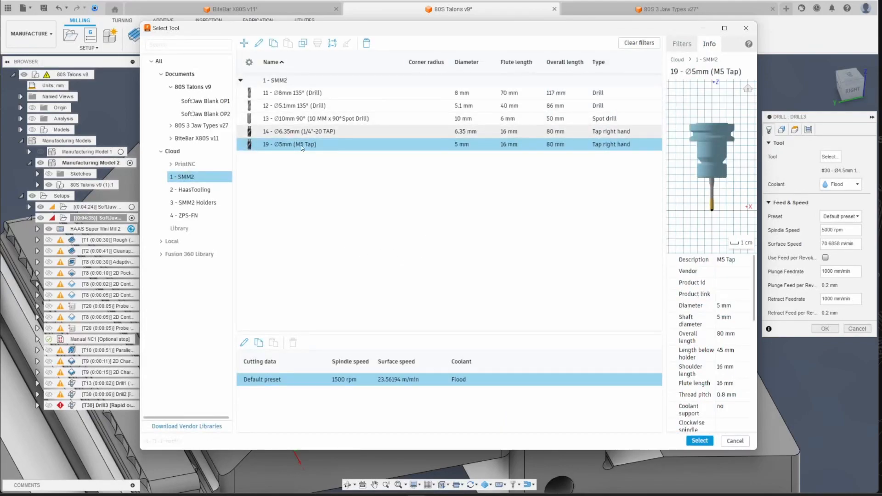
click(701, 442)
- Include all same-diameter holes of the row in the M5 tap operation, accept it and check its toolpath
scroll(383, 241, down, 2)
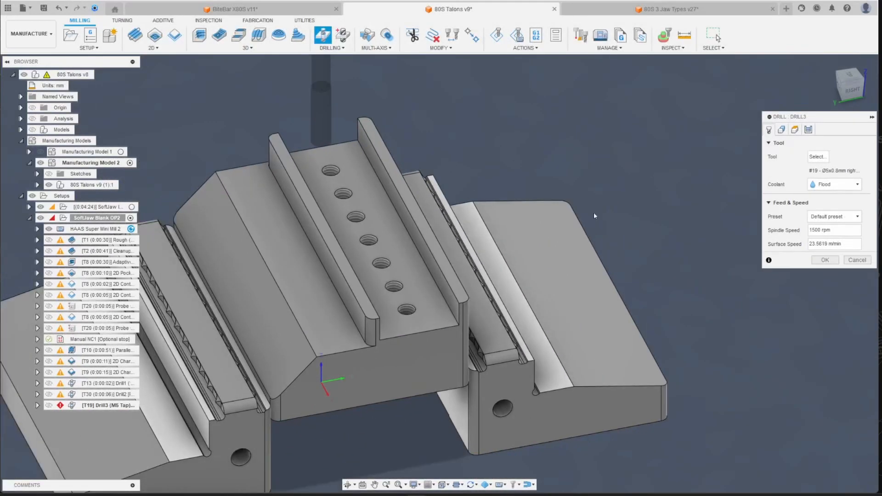
scroll(584, 220, up, 1)
click(825, 258)
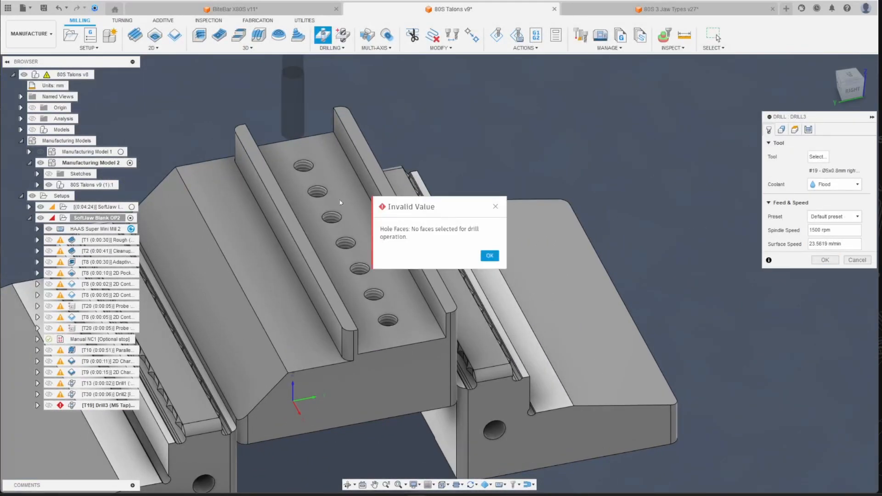
click(490, 255)
click(303, 167)
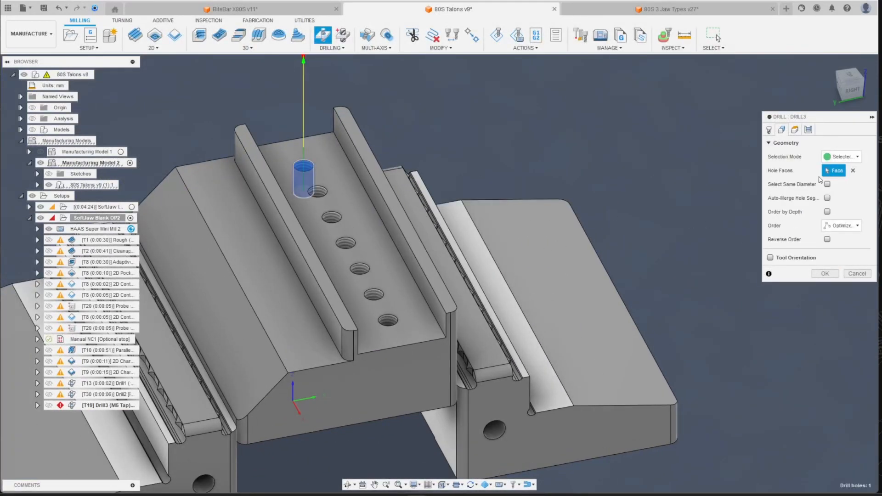
click(819, 362)
scroll(431, 290, down, 3)
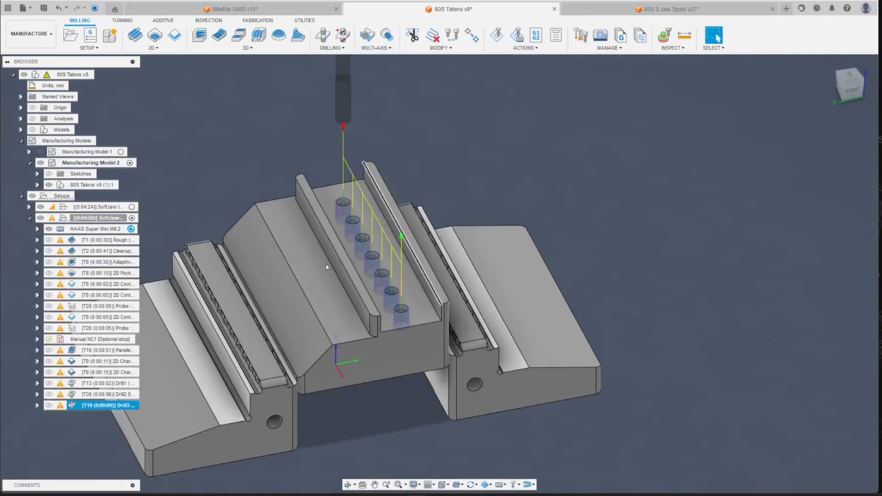
scroll(333, 264, up, 1)
shift+middle_drag(448, 298, 439, 278)
key(Escape)
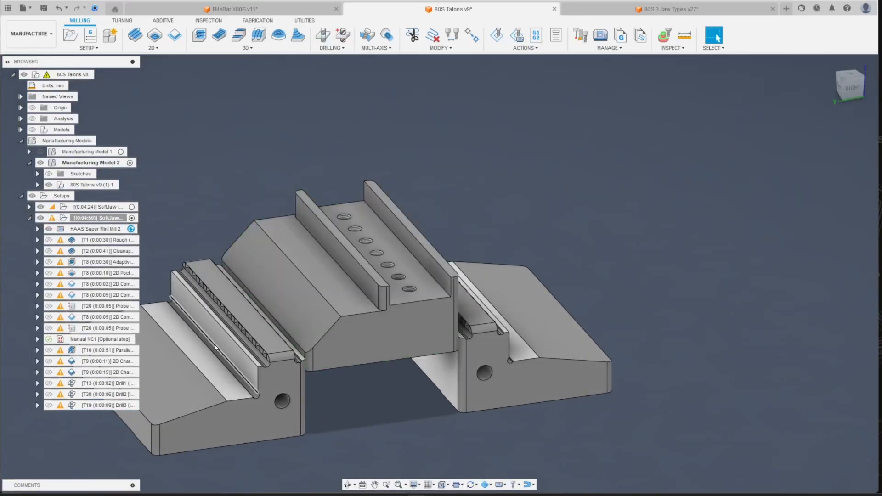
- Simulate all setups at a faster playback speed, with the model's opacity reduced to zero
click(115, 207)
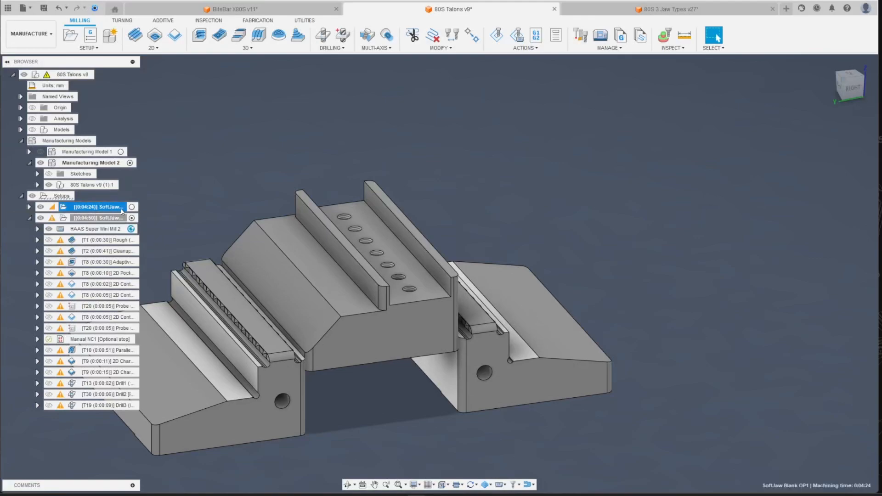
click(70, 197)
click(497, 35)
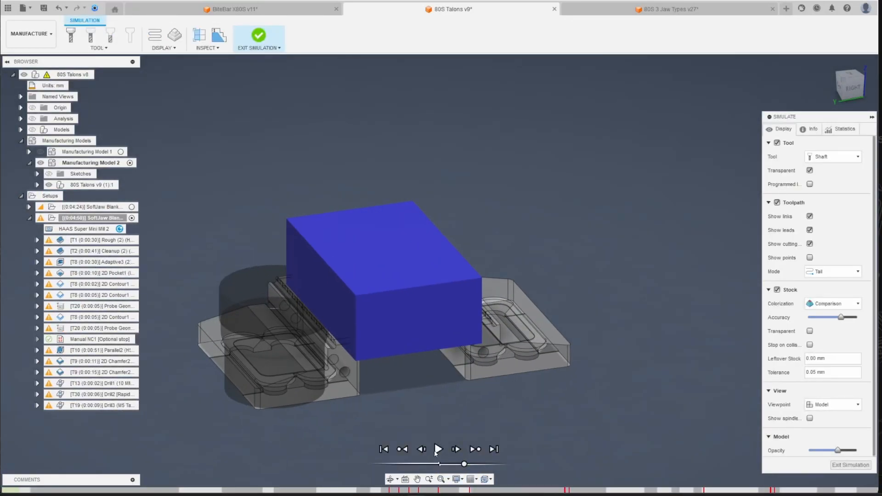
click(437, 449)
drag(465, 464, 473, 464)
scroll(374, 363, up, 3)
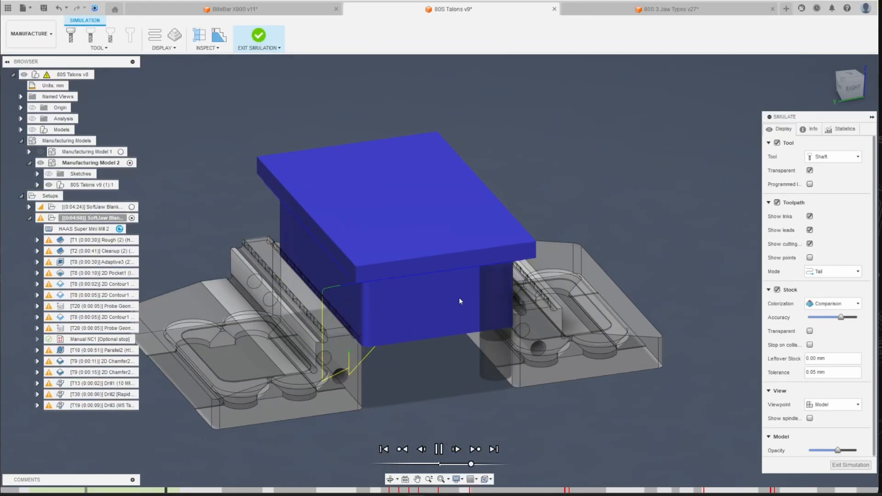
drag(843, 450, 810, 449)
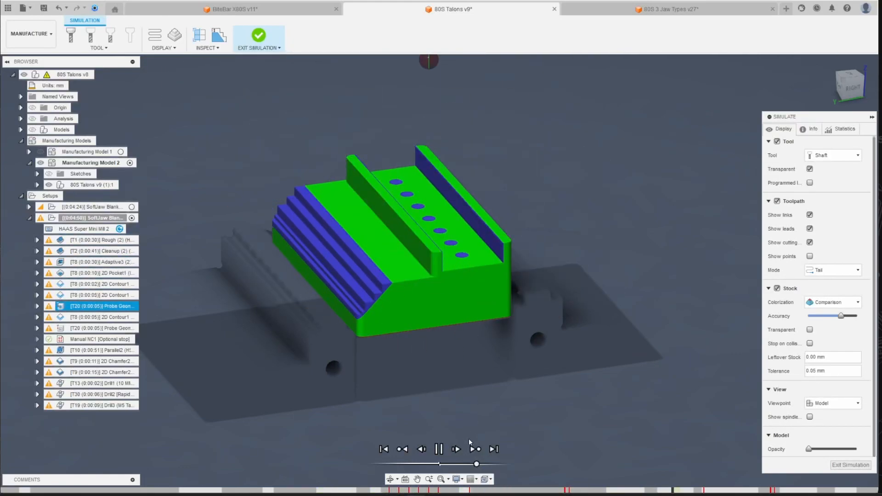
- Examine the simulated stock, including the pocket on its underside and the sloped face, for leftover material and gouges
scroll(401, 319, up, 2)
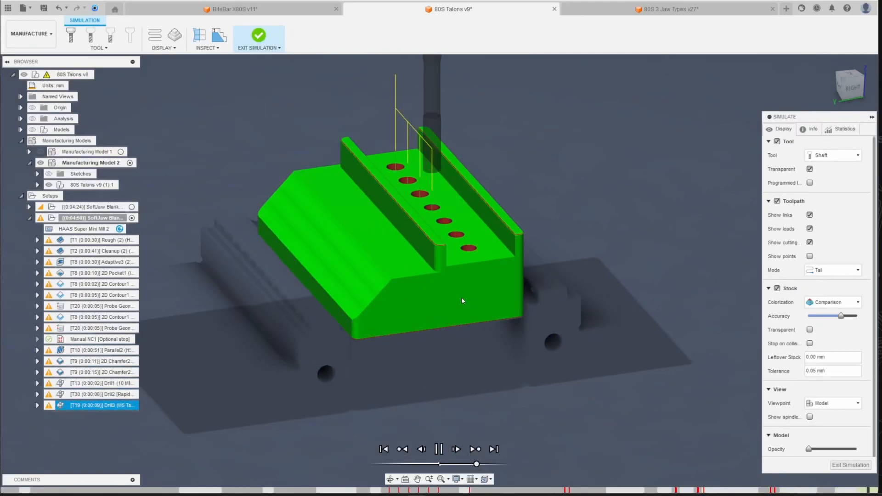
scroll(454, 318, down, 1)
scroll(454, 318, up, 1)
shift+middle_drag(459, 318, 331, 318)
mouse_move(440, 271)
shift+middle_down()
mouse_move(368, 271)
mouse_move(363, 142)
mouse_move(322, 115)
mouse_move(394, 238)
mouse_move(380, 216)
mouse_move(440, 215)
mouse_move(503, 243)
shift+middle_up()
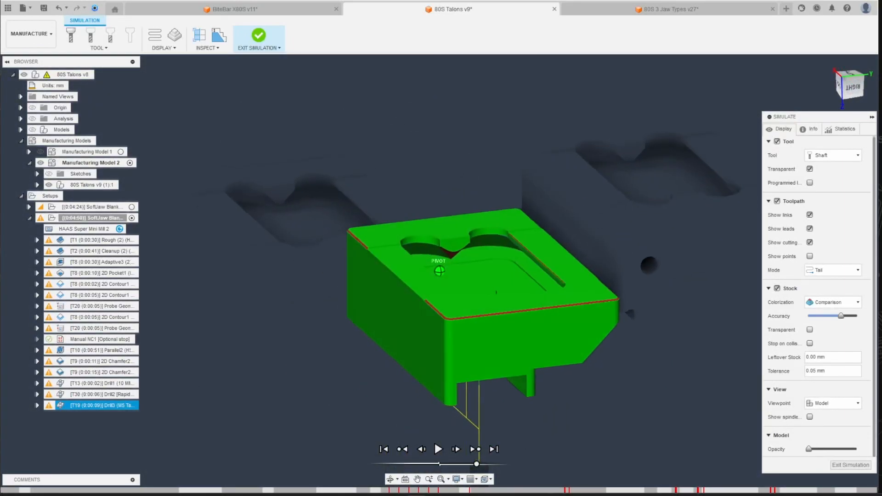
scroll(496, 235, up, 6)
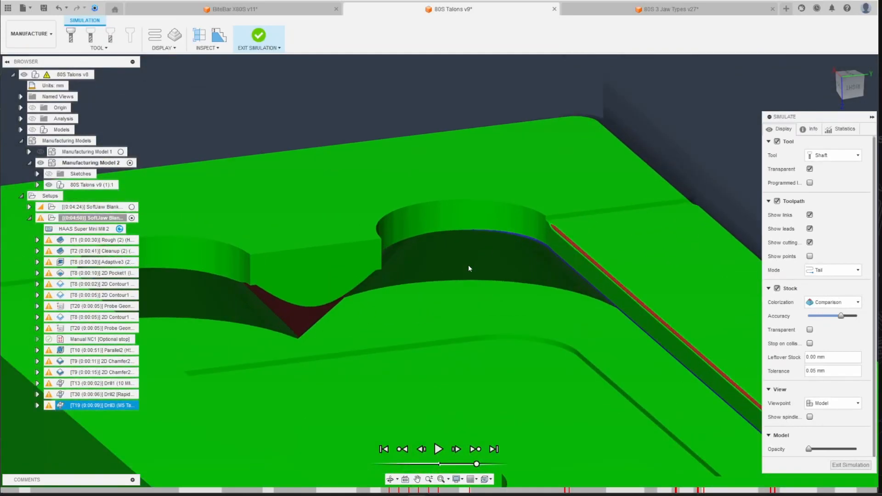
scroll(480, 264, down, 6)
mouse_move(424, 250)
shift+middle_down()
mouse_move(387, 230)
mouse_move(396, 193)
mouse_move(413, 345)
mouse_move(478, 382)
mouse_move(441, 413)
mouse_move(396, 409)
mouse_move(340, 381)
mouse_move(414, 285)
mouse_move(441, 303)
mouse_move(454, 298)
shift+middle_up()
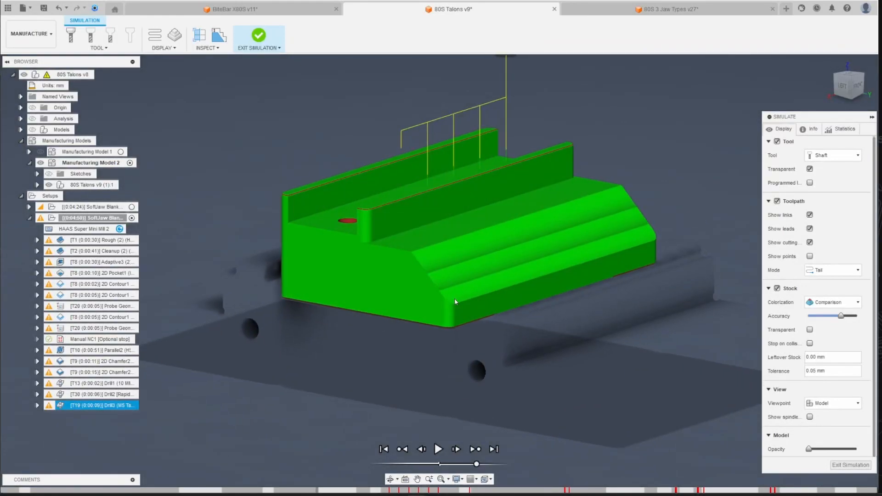
scroll(454, 299, up, 5)
scroll(432, 285, down, 5)
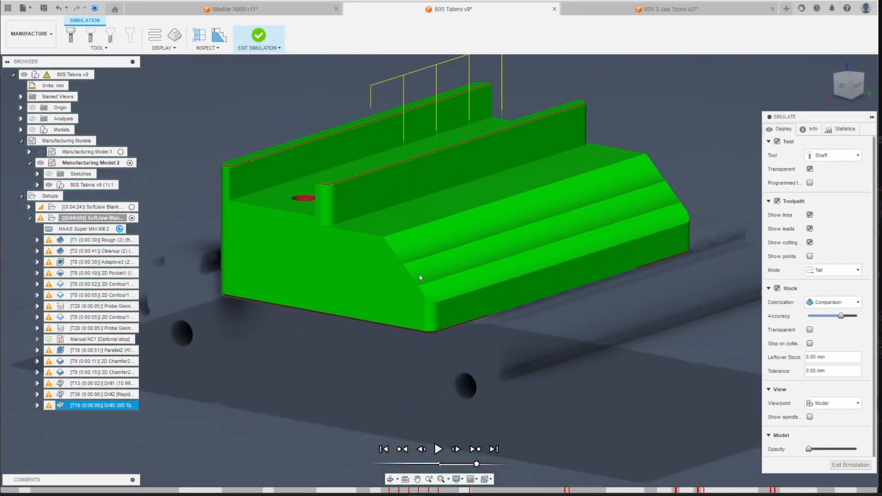
scroll(420, 277, down, 2)
- Examine the simulated stock's side profile, upright rails and row of tapped holes from several angles
click(843, 86)
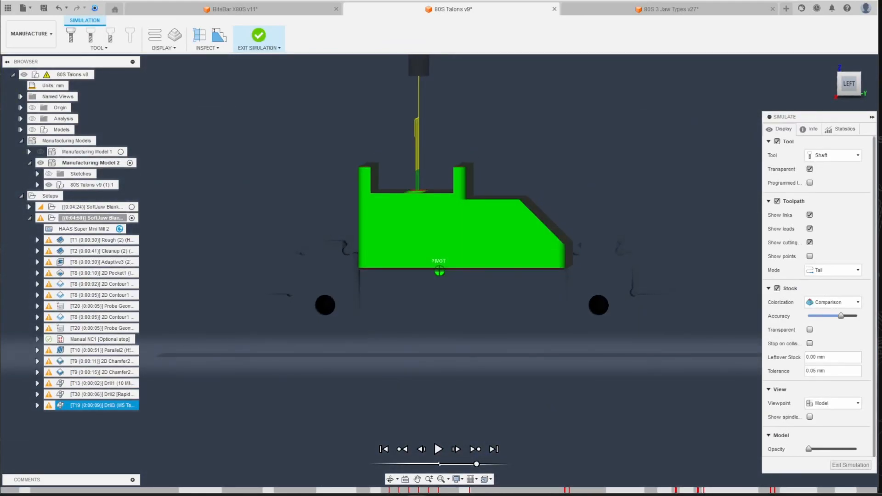
drag(849, 84, 352, 288)
scroll(353, 288, down, 2)
scroll(399, 214, up, 3)
scroll(399, 214, down, 3)
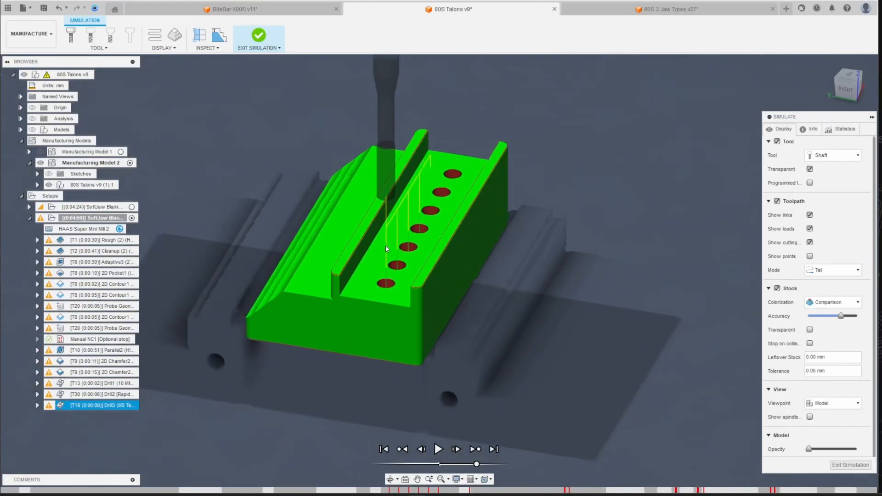
scroll(399, 214, up, 3)
drag(847, 87, 796, 76)
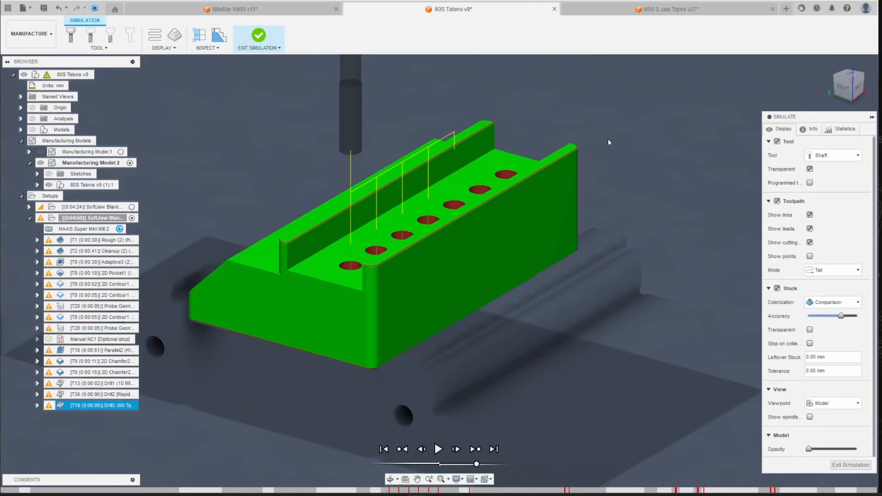
scroll(244, 213, down, 3)
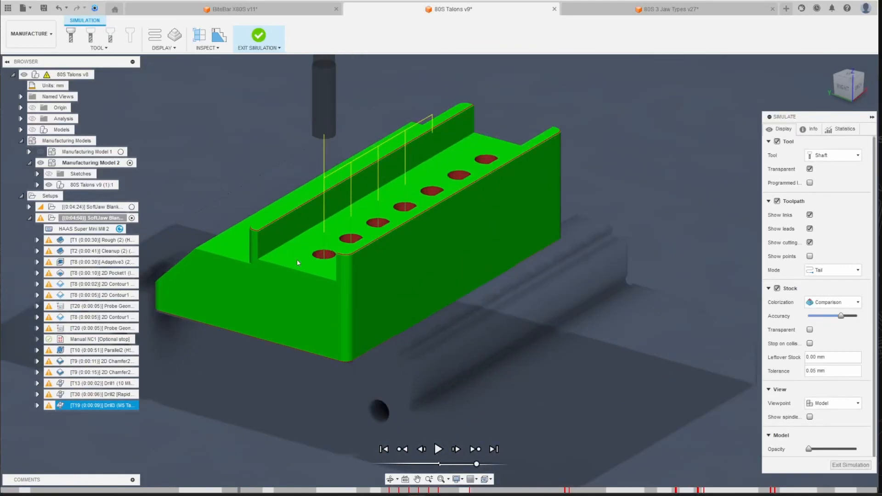
scroll(282, 252, up, 3)
mouse_move(439, 271)
shift+middle_down()
mouse_move(350, 243)
mouse_move(285, 276)
mouse_move(312, 239)
mouse_move(368, 257)
mouse_move(437, 230)
shift+middle_up()
scroll(436, 229, down, 2)
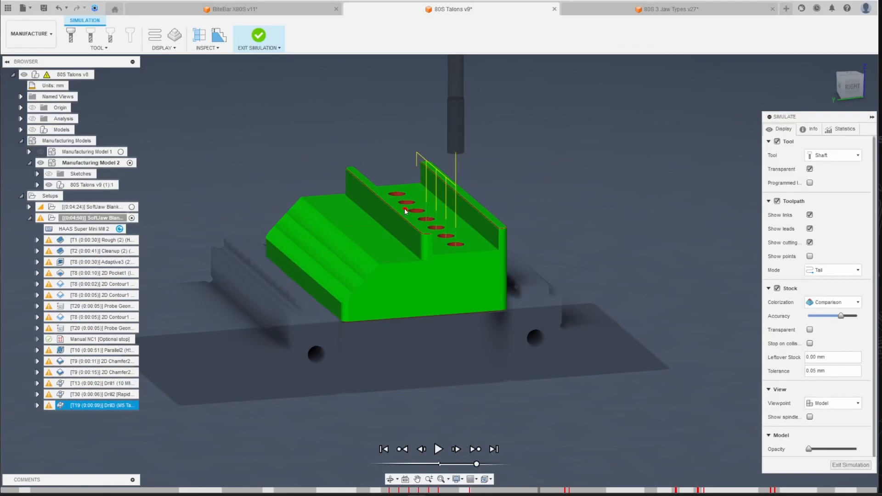
scroll(253, 256, down, 2)
scroll(338, 236, up, 2)
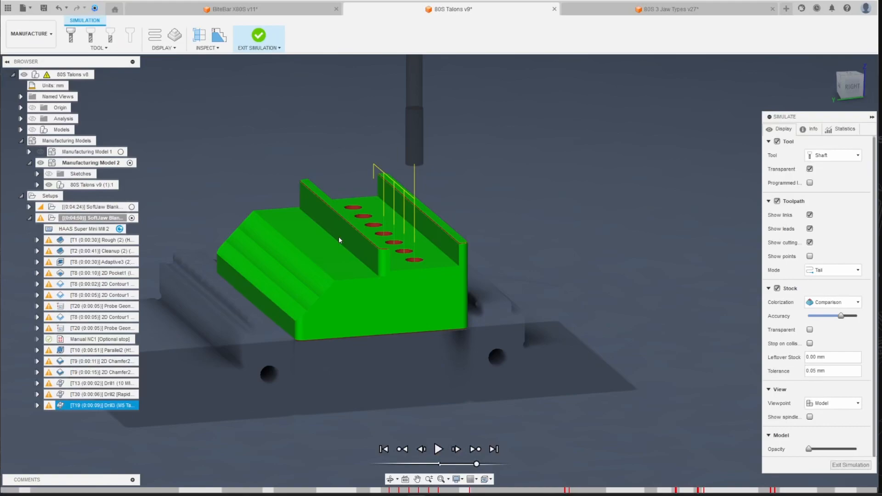
- Examine the simulated stock's rails, sloped face and row of tapped holes once more, and exit the simulation
scroll(298, 333, down, 2)
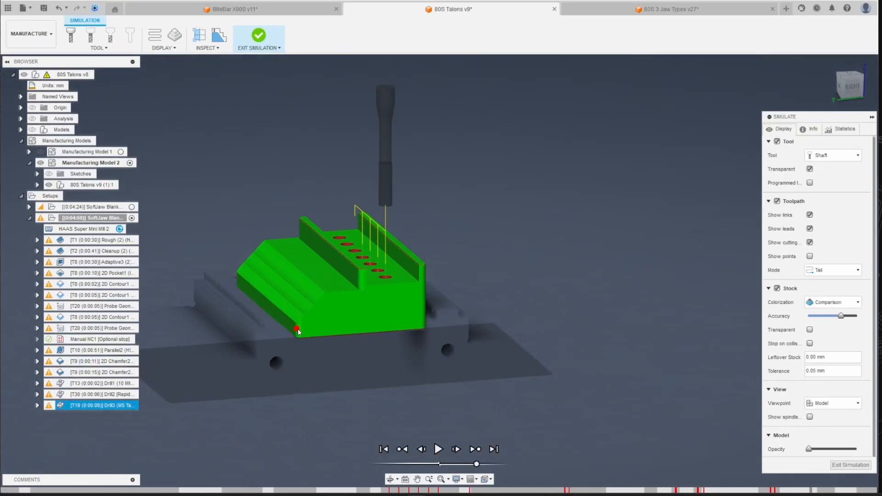
scroll(358, 332, up, 1)
scroll(355, 322, down, 1)
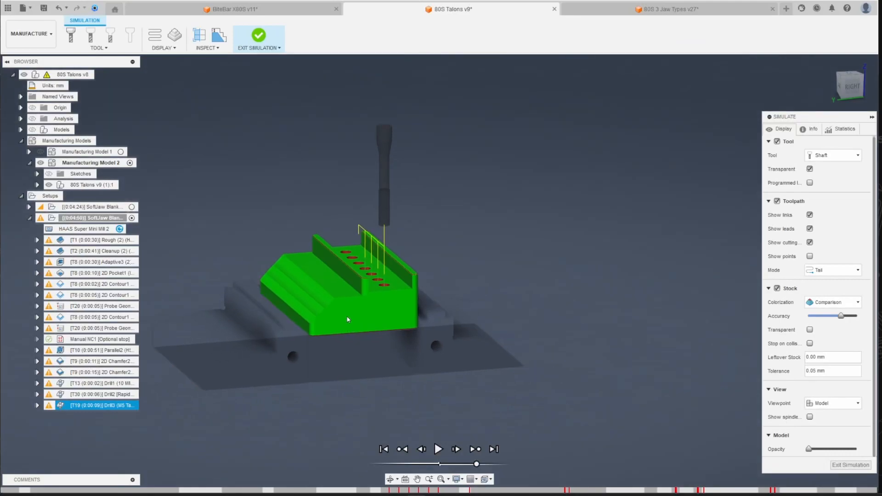
scroll(340, 316, up, 3)
scroll(330, 313, down, 2)
mouse_move(848, 79)
mouse_down()
mouse_move(781, 104)
mouse_move(829, 86)
mouse_move(820, 90)
mouse_up()
scroll(367, 291, down, 2)
scroll(367, 292, up, 3)
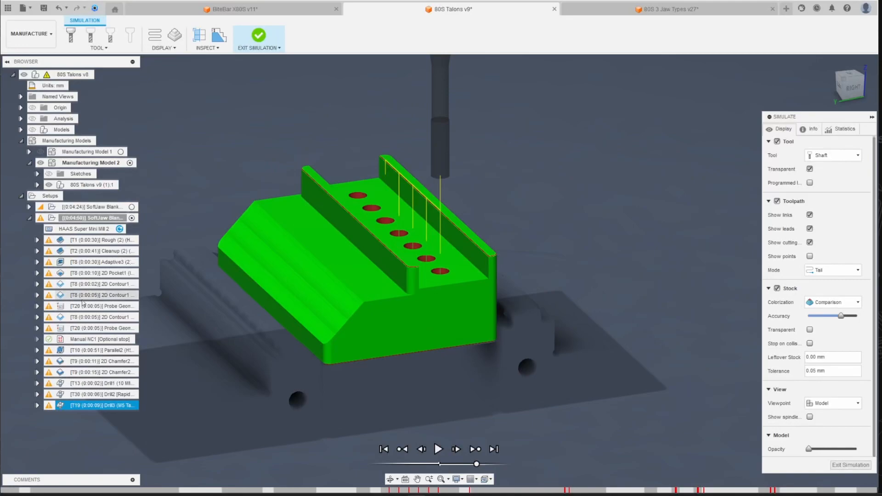
scroll(172, 318, down, 2)
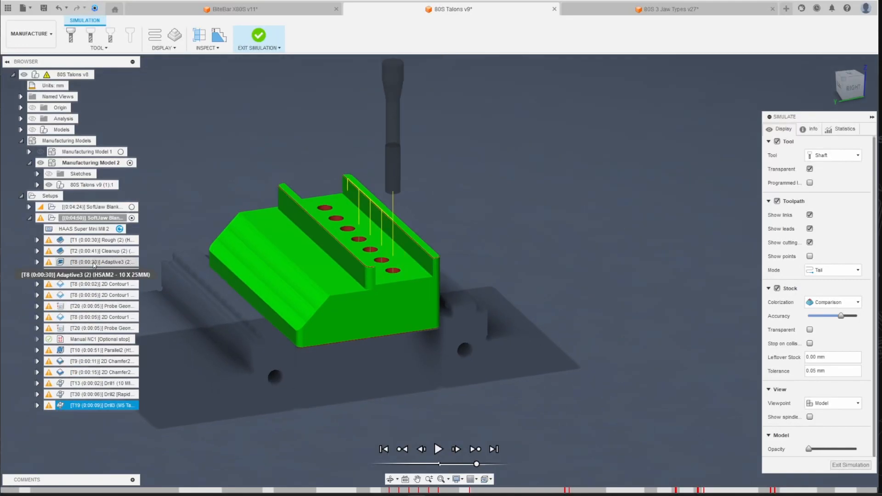
click(841, 466)
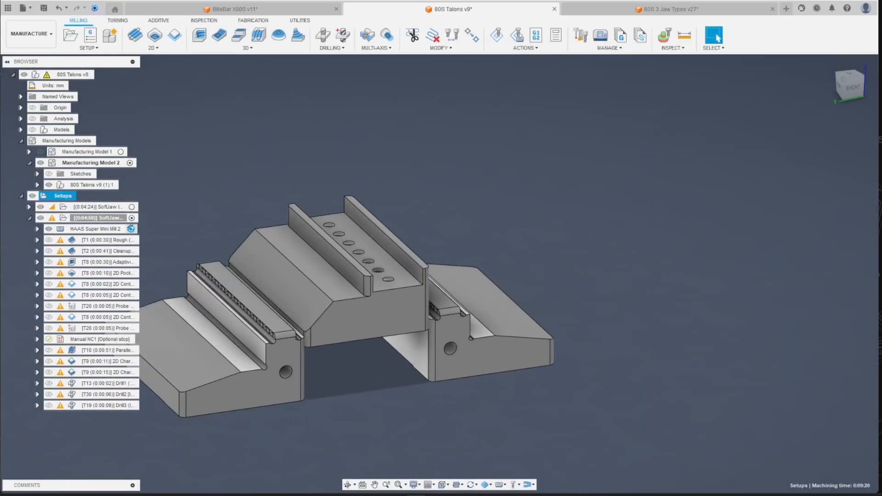
- Inspect the OP2 setup's stock, its Rough operation and its Cleanup operation with the part's end face in view
click(124, 219)
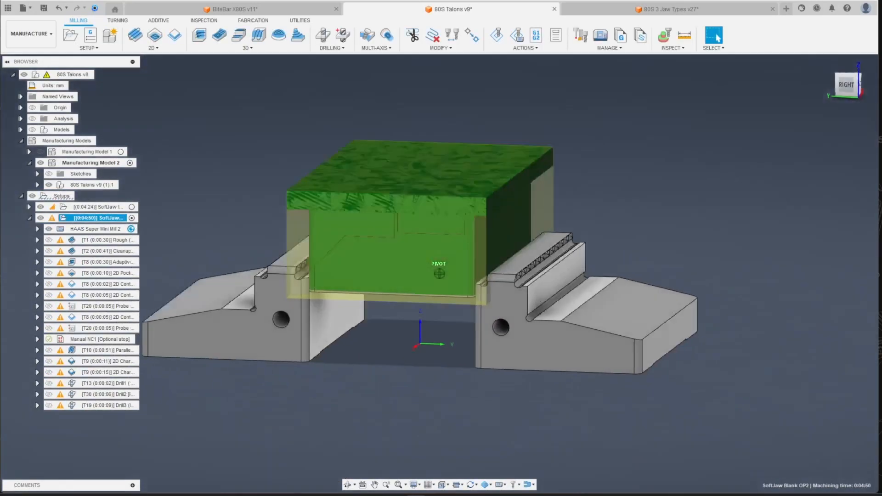
mouse_move(439, 273)
shift+middle_down()
mouse_move(464, 251)
mouse_move(529, 280)
mouse_move(464, 239)
mouse_move(464, 258)
mouse_move(464, 241)
mouse_move(524, 271)
mouse_move(545, 239)
mouse_move(515, 275)
shift+middle_up()
click(102, 240)
click(98, 250)
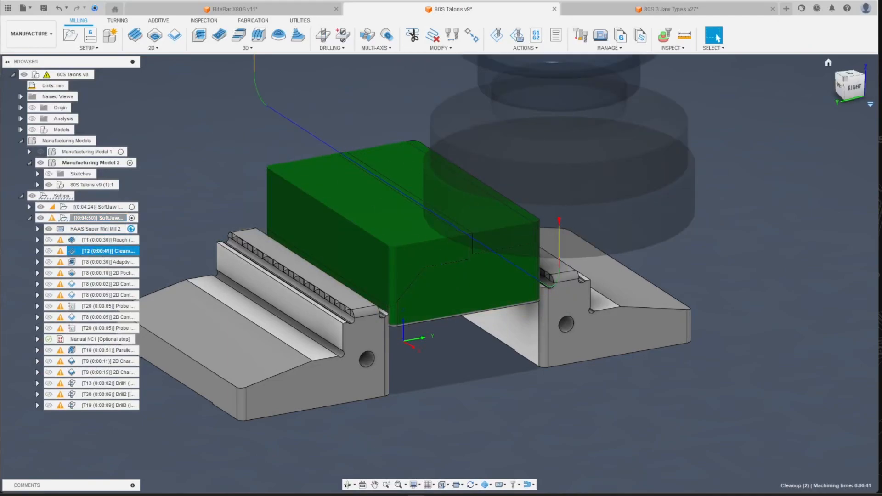
click(861, 86)
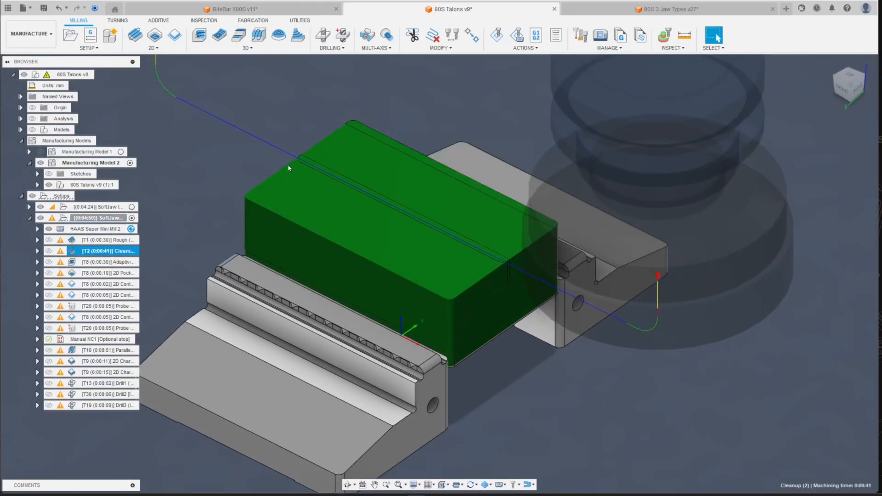
scroll(294, 156, up, 3)
scroll(298, 150, down, 3)
drag(846, 85, 869, 74)
shift+middle_drag(193, 230, 221, 232)
click(168, 242)
scroll(220, 168, up, 2)
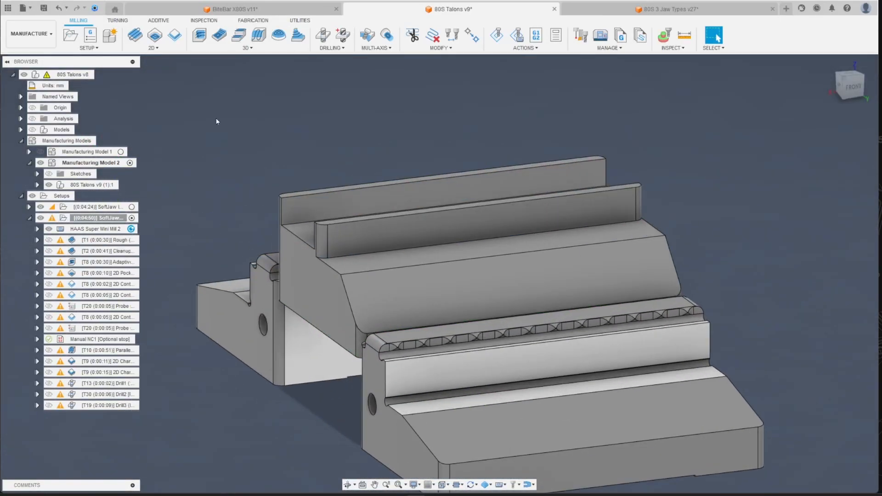
- Add a Probe WCS operation to OP2 that probes the part's end face as an X surface, with the driving WCS overridden to 6
click(163, 49)
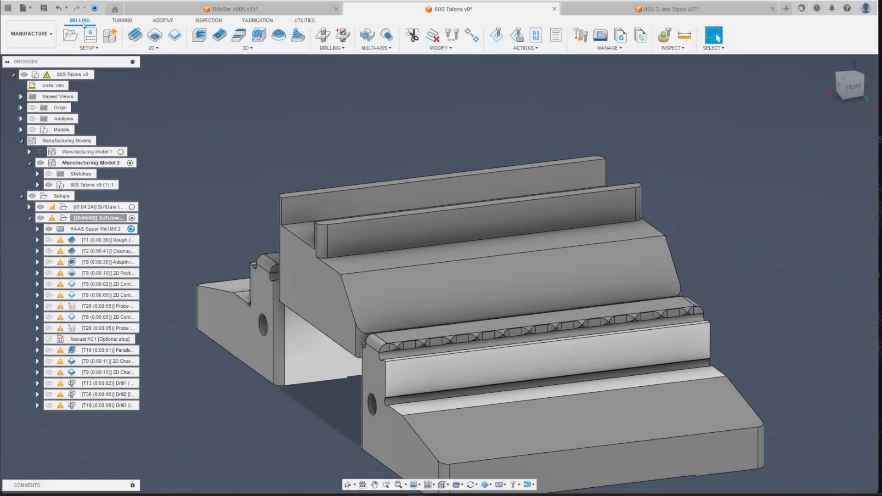
click(92, 48)
click(73, 104)
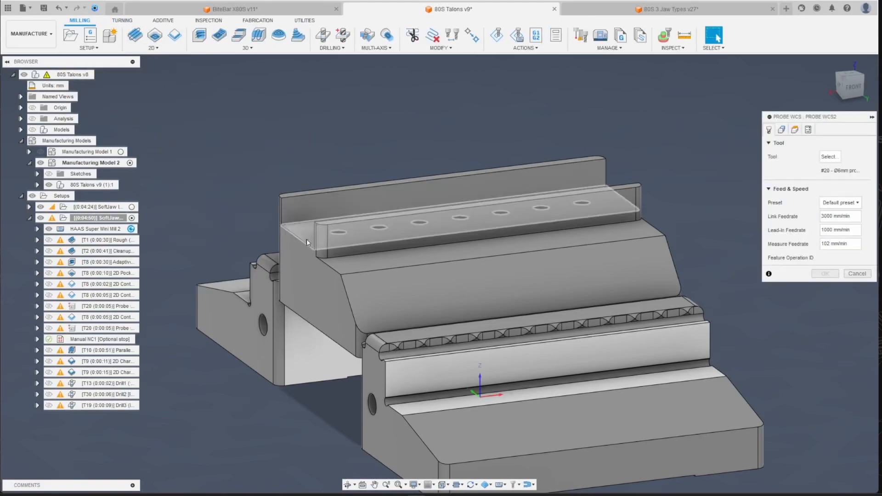
scroll(322, 249, up, 3)
click(297, 254)
scroll(301, 248, up, 2)
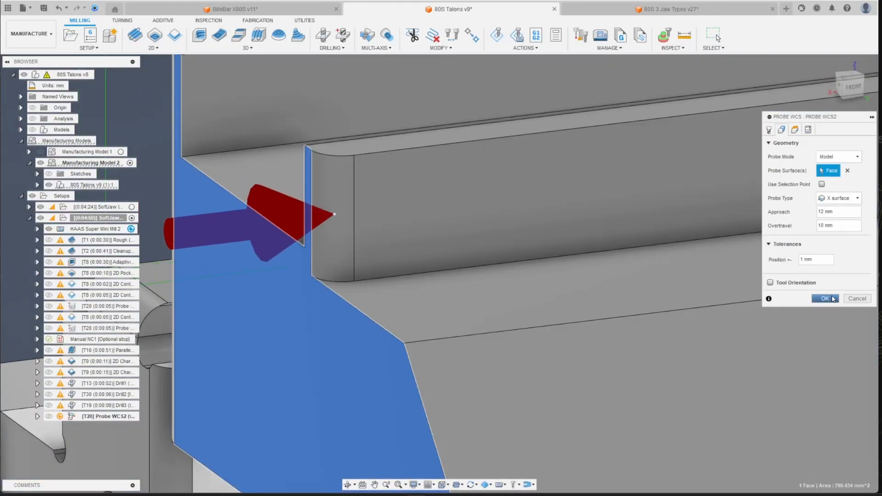
click(796, 129)
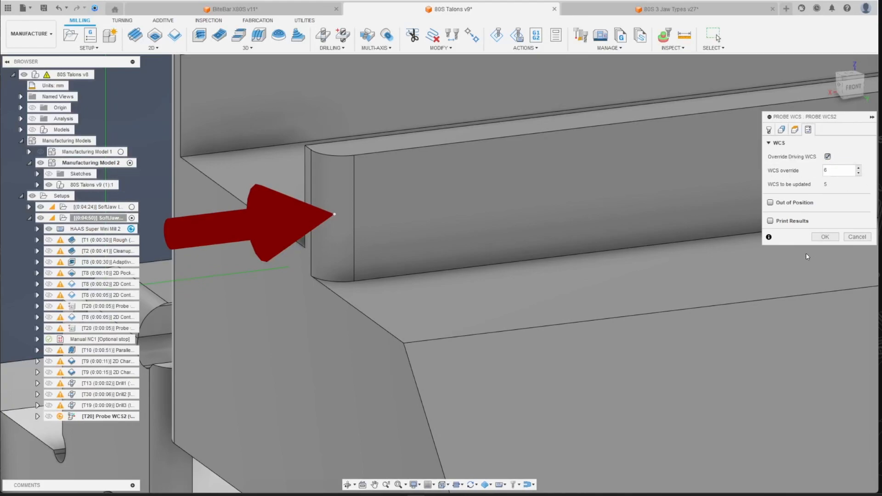
click(825, 237)
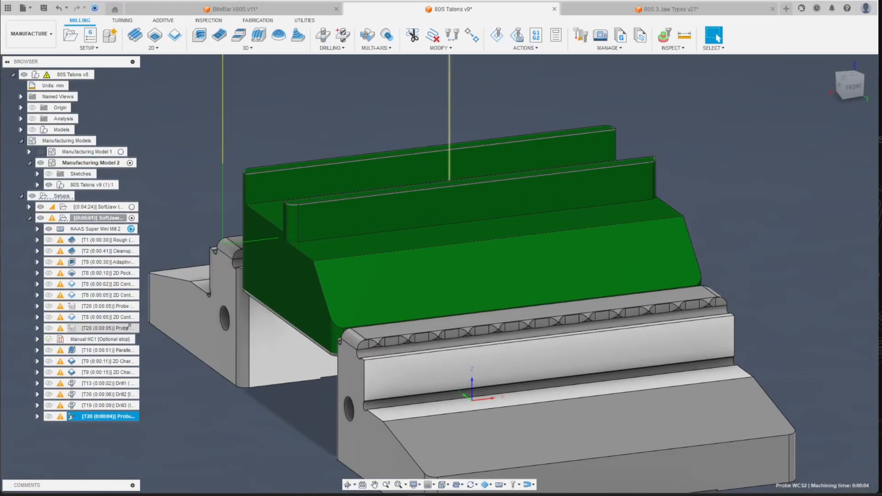
- Review the action settings of the Probe Geometry2 operation and close them without changes
right_click(127, 327)
click(144, 33)
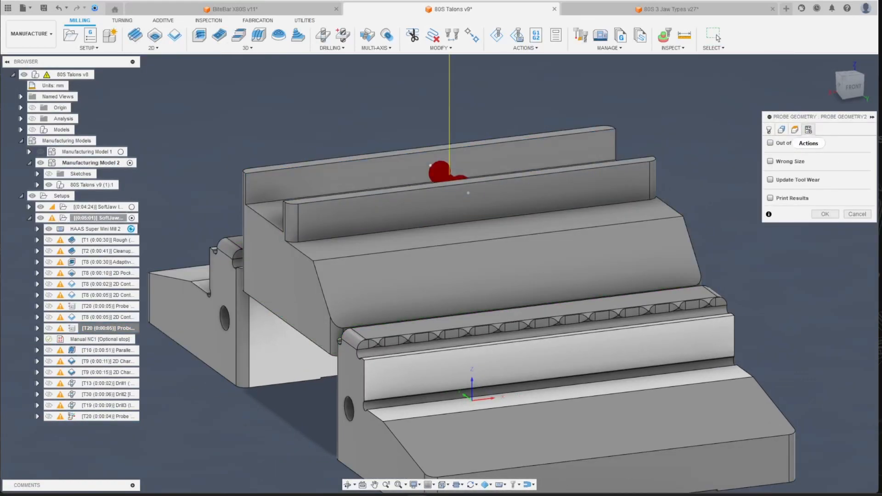
click(857, 215)
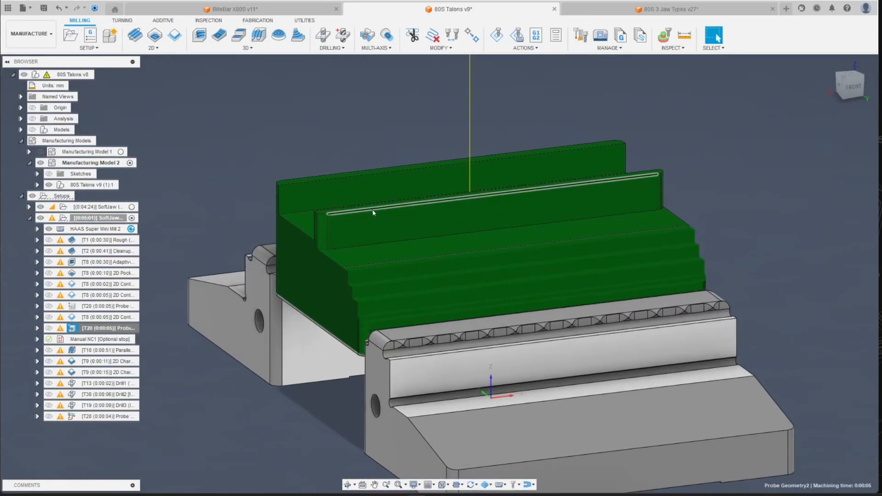
- Reorder the new Probe WCS operation in OP2 so it runs between Cleanup and Adaptive3
click(122, 414)
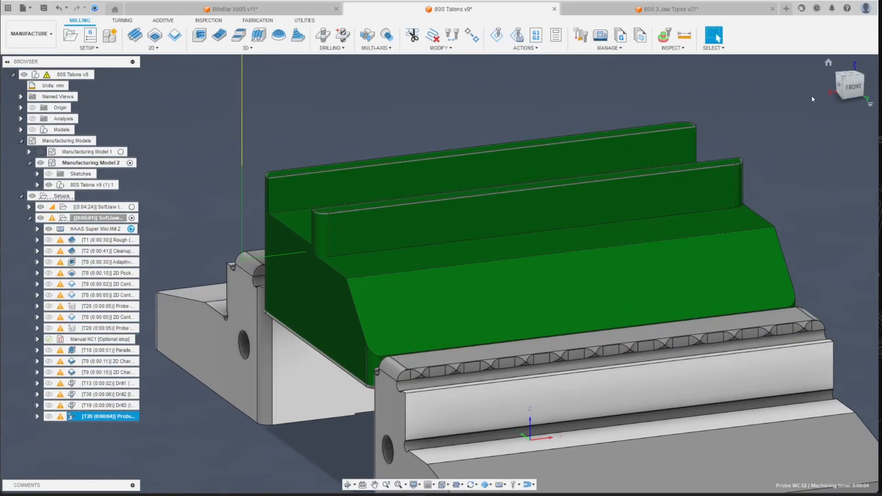
drag(101, 259, 101, 258)
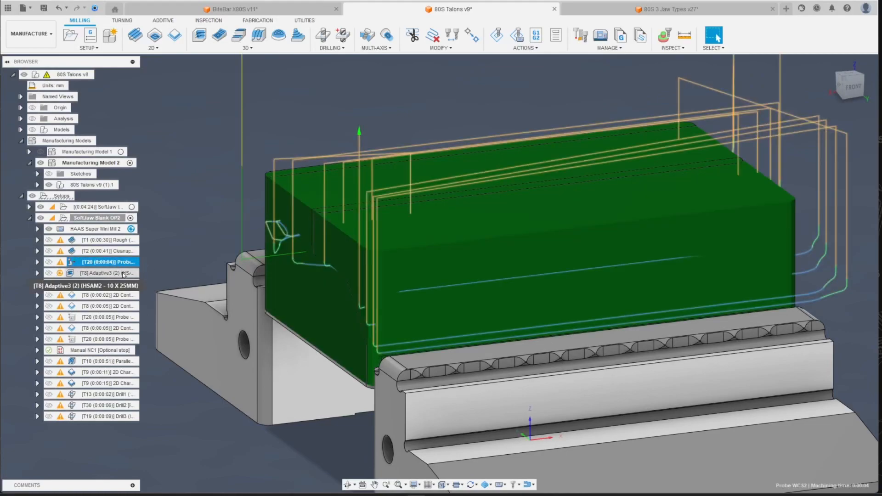
click(123, 274)
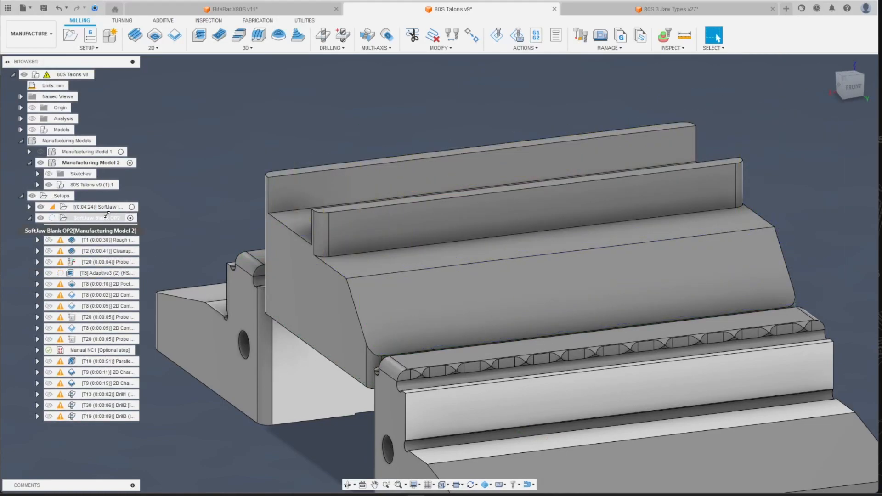
- Simulate the SoftJaw Blank OP2 setup with the model at full opacity, slowing playback for the WCS probing move
click(106, 216)
click(497, 40)
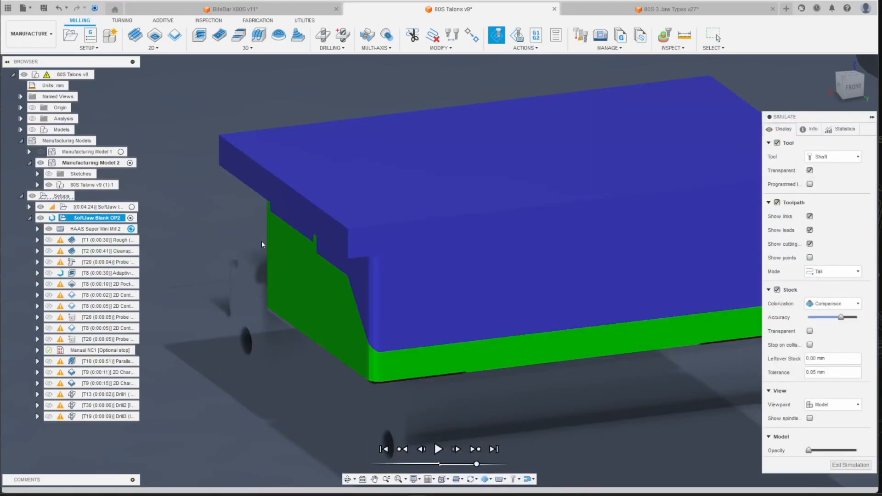
click(440, 449)
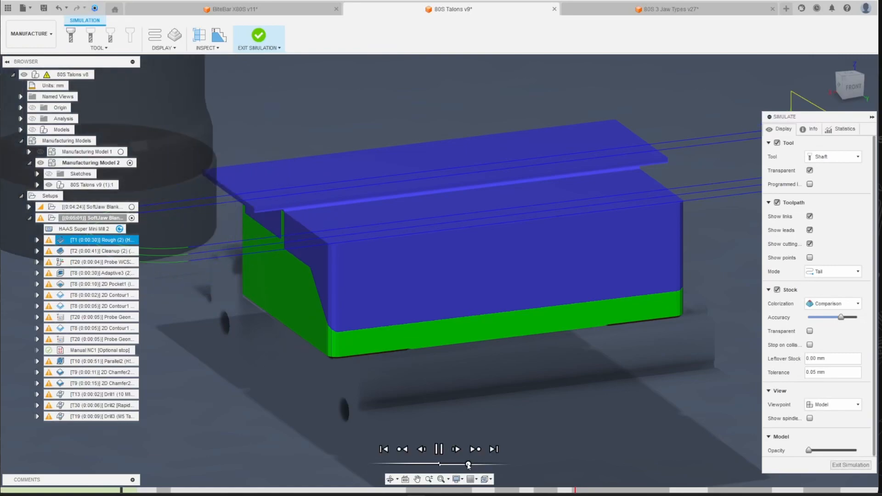
drag(468, 464, 460, 465)
drag(809, 450, 868, 450)
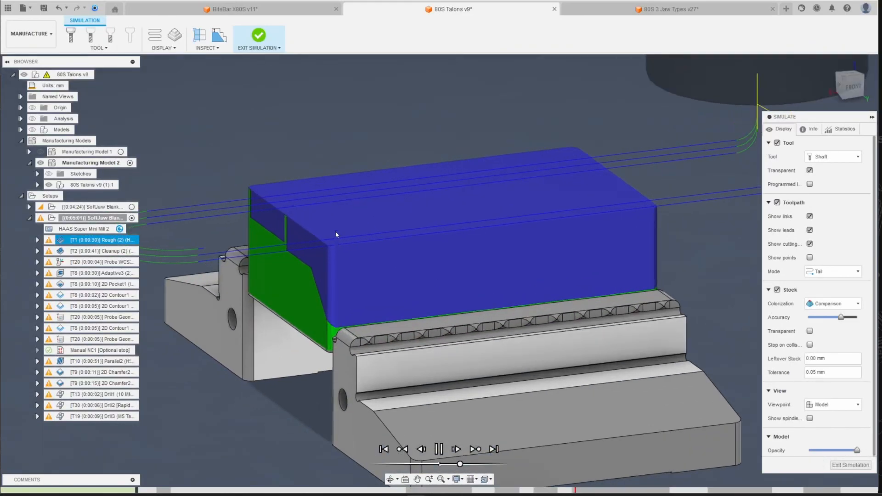
drag(461, 466, 455, 466)
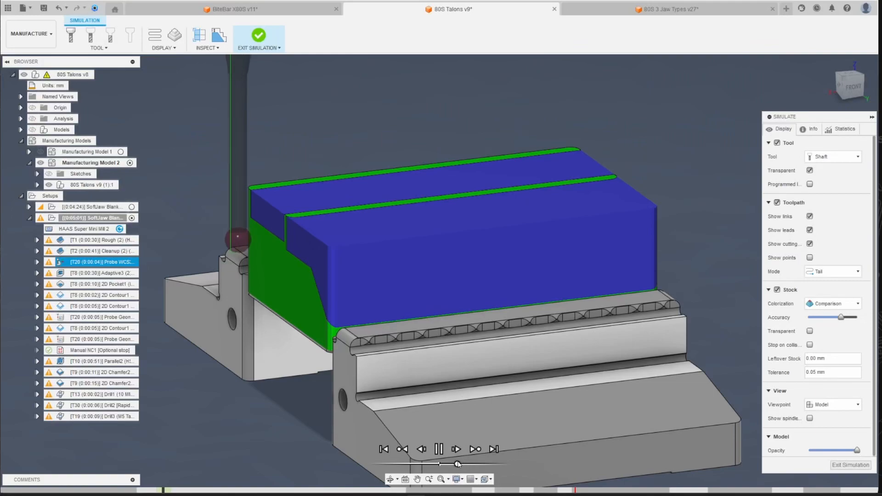
- Watch the WCS probing and remaining OP2 operations in simulation, and examine the finished stock between the vise jaws
mouse_move(846, 88)
mouse_down()
mouse_move(871, 103)
mouse_move(840, 82)
mouse_move(845, 92)
mouse_up()
scroll(340, 364, down, 1)
middle_drag(340, 363, 315, 360)
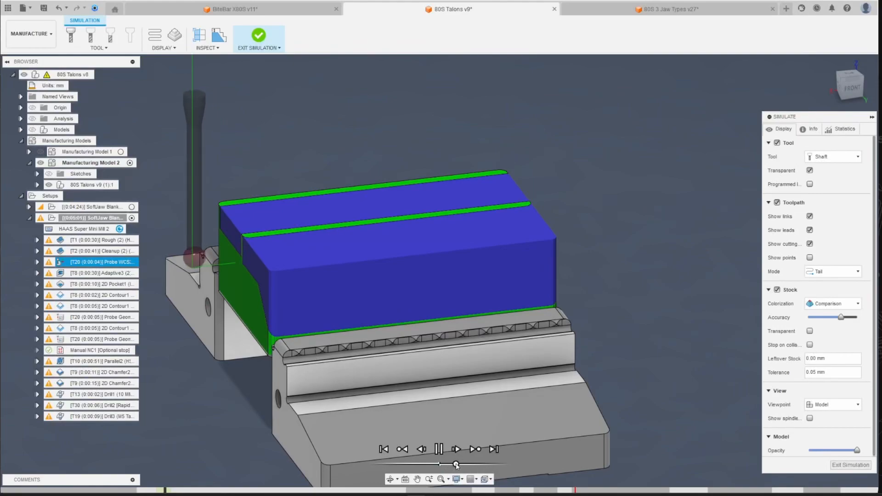
scroll(386, 358, down, 2)
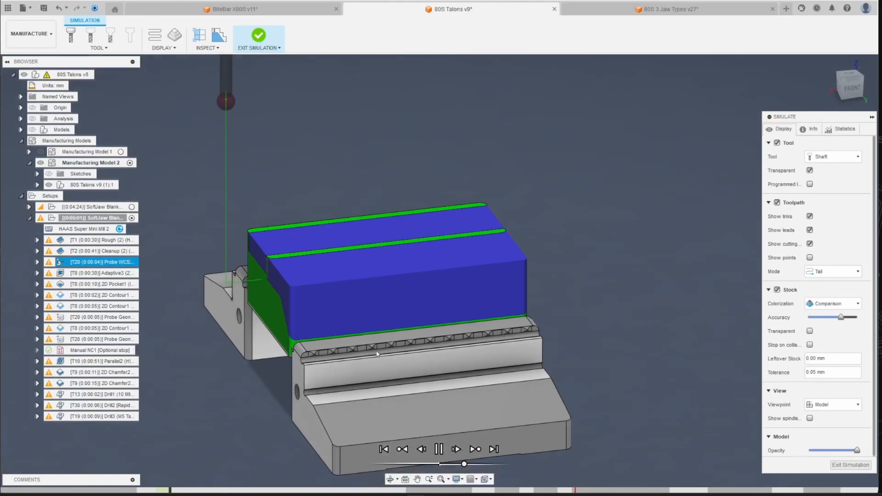
scroll(328, 330, up, 1)
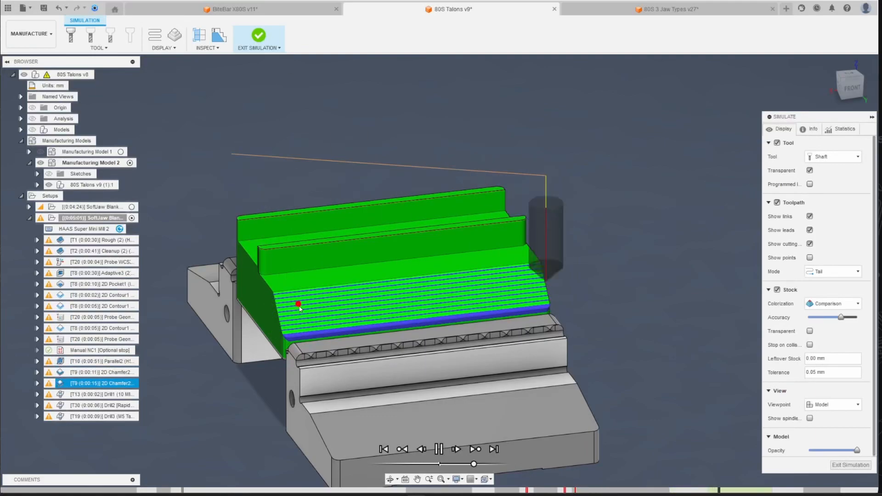
scroll(300, 308, up, 1)
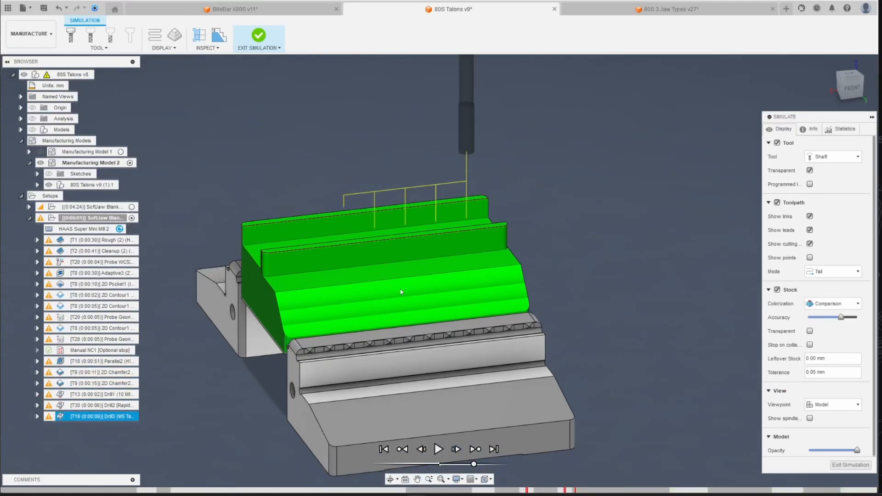
drag(842, 79, 853, 87)
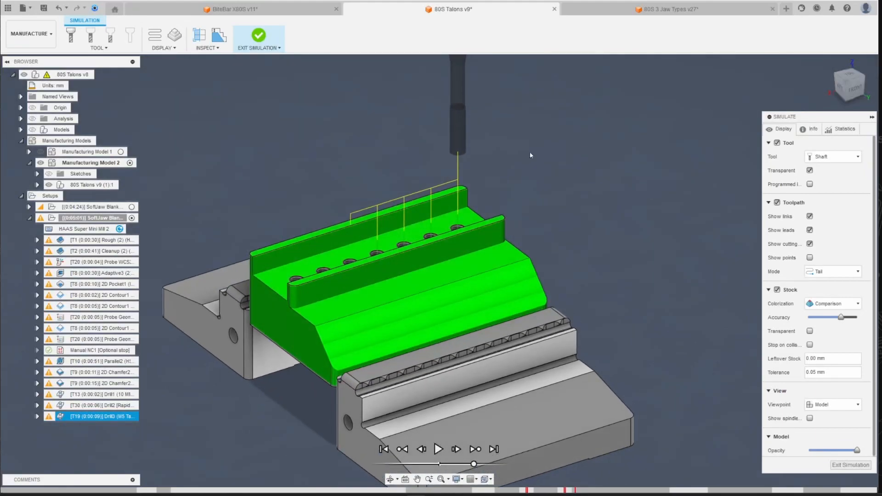
scroll(429, 208, down, 2)
scroll(448, 273, up, 1)
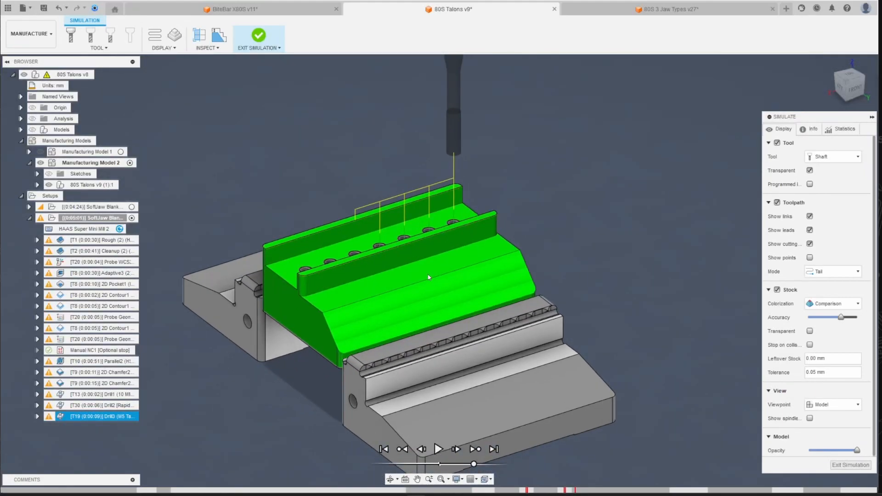
scroll(377, 296, down, 1)
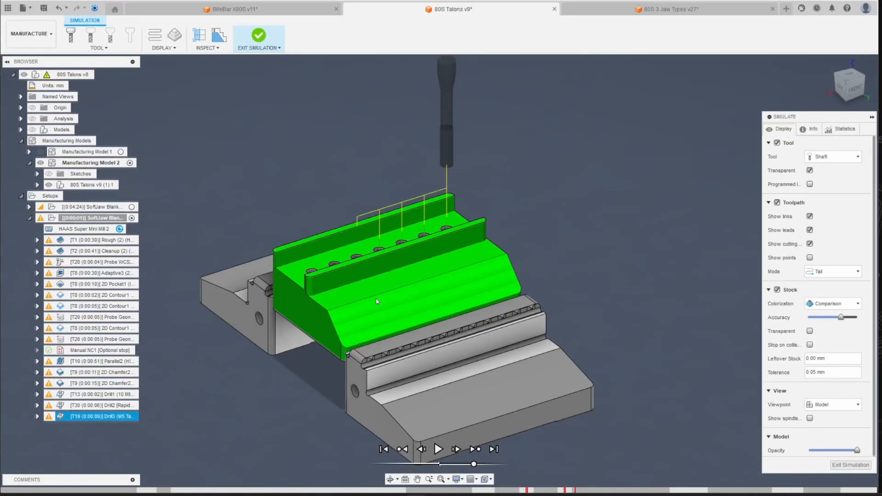